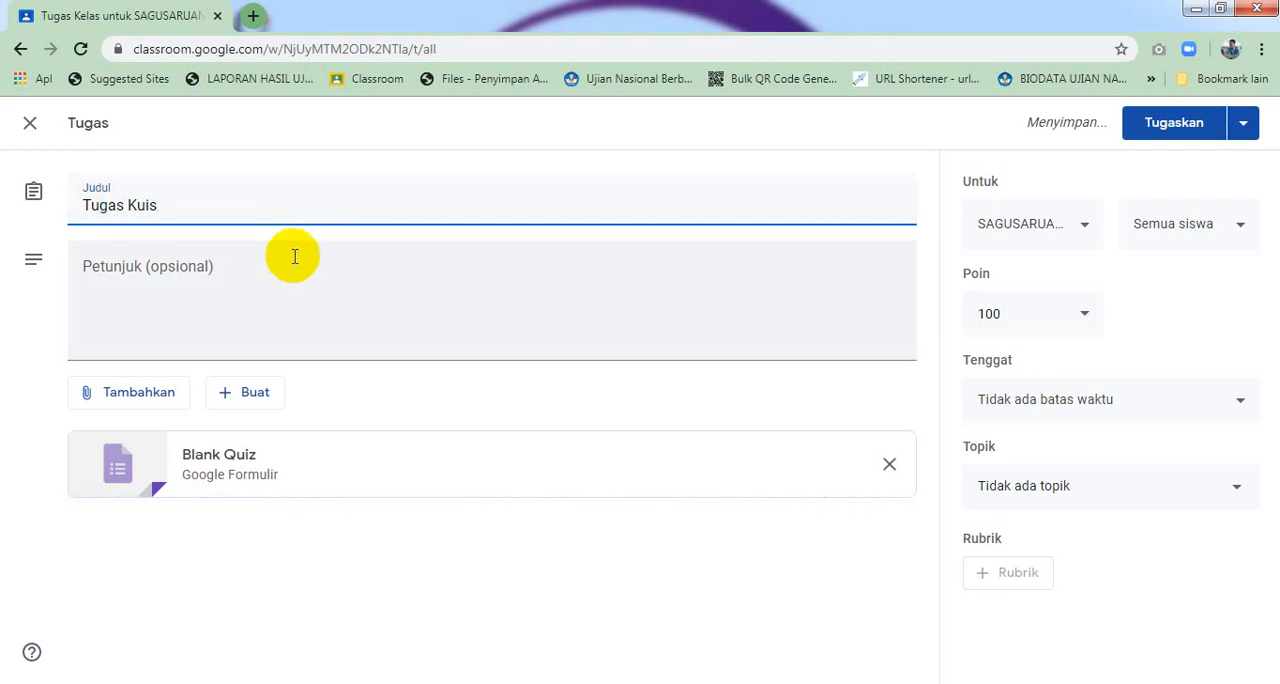
Enter the assignment instructions: Silahkan ananda klik tulisan Tugas Kuis dibawah ini untuk menyelesaikan tugas kuis berikut
click(288, 266)
text(S)
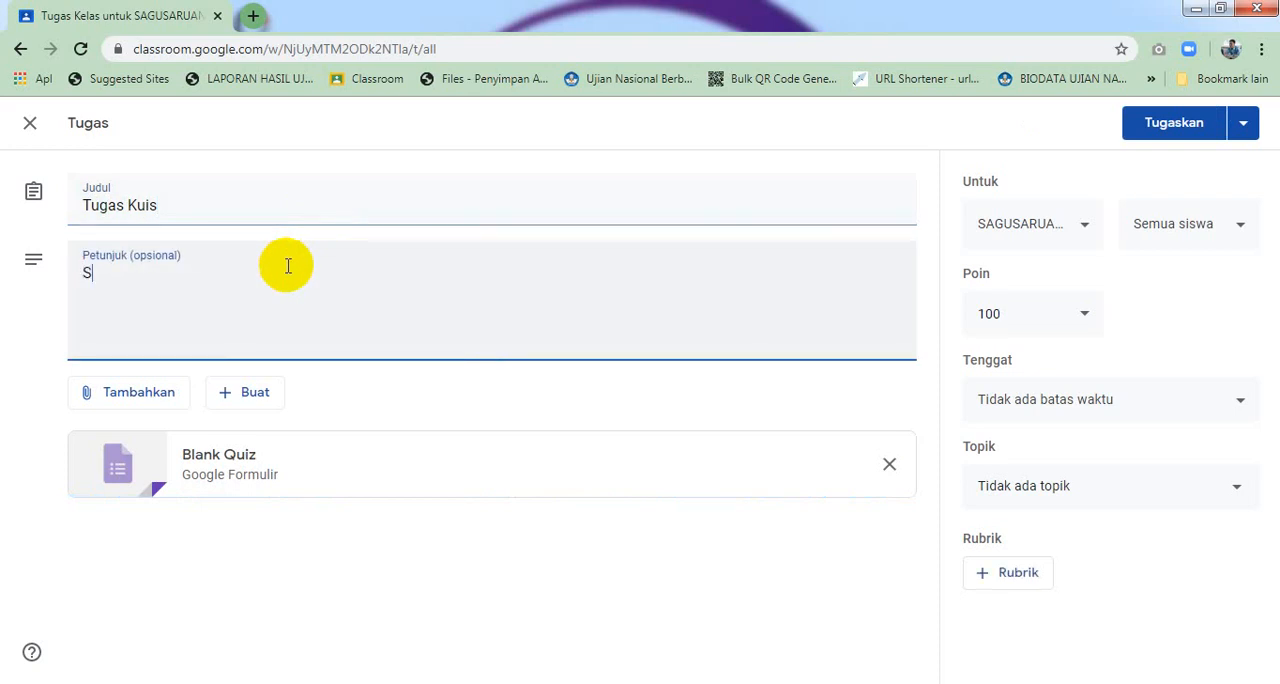
text(ilahkan ananda klik )
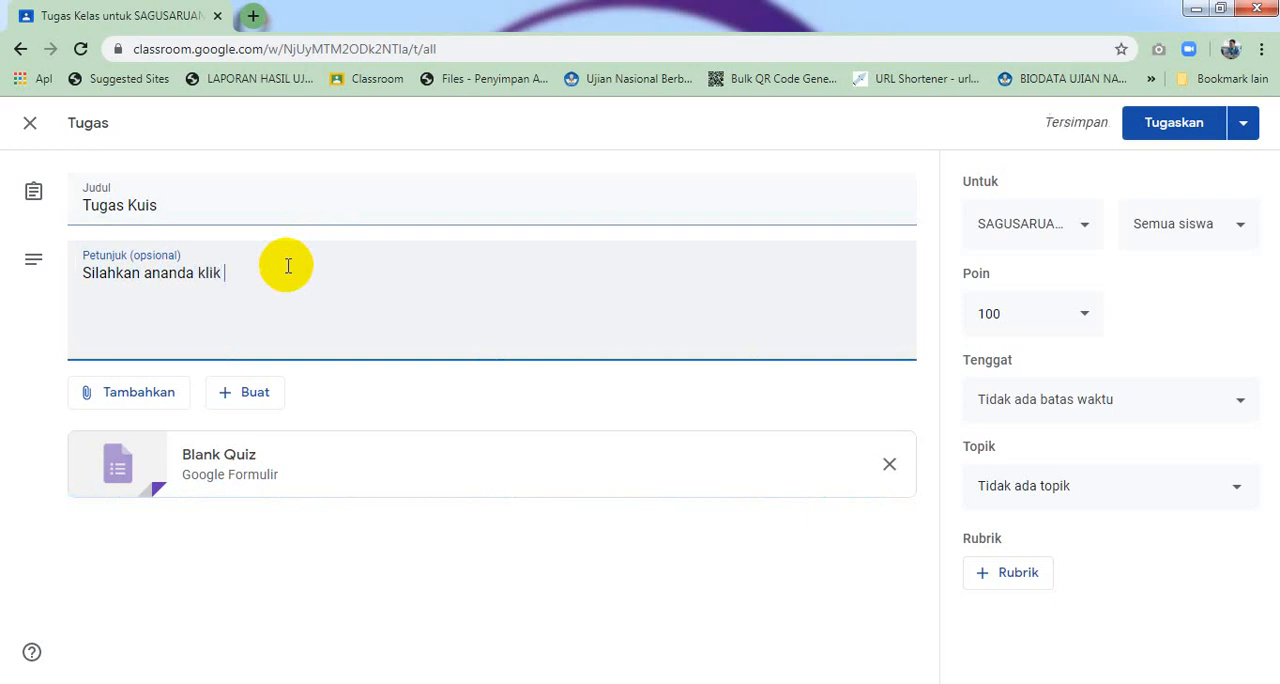
text(tulisan )
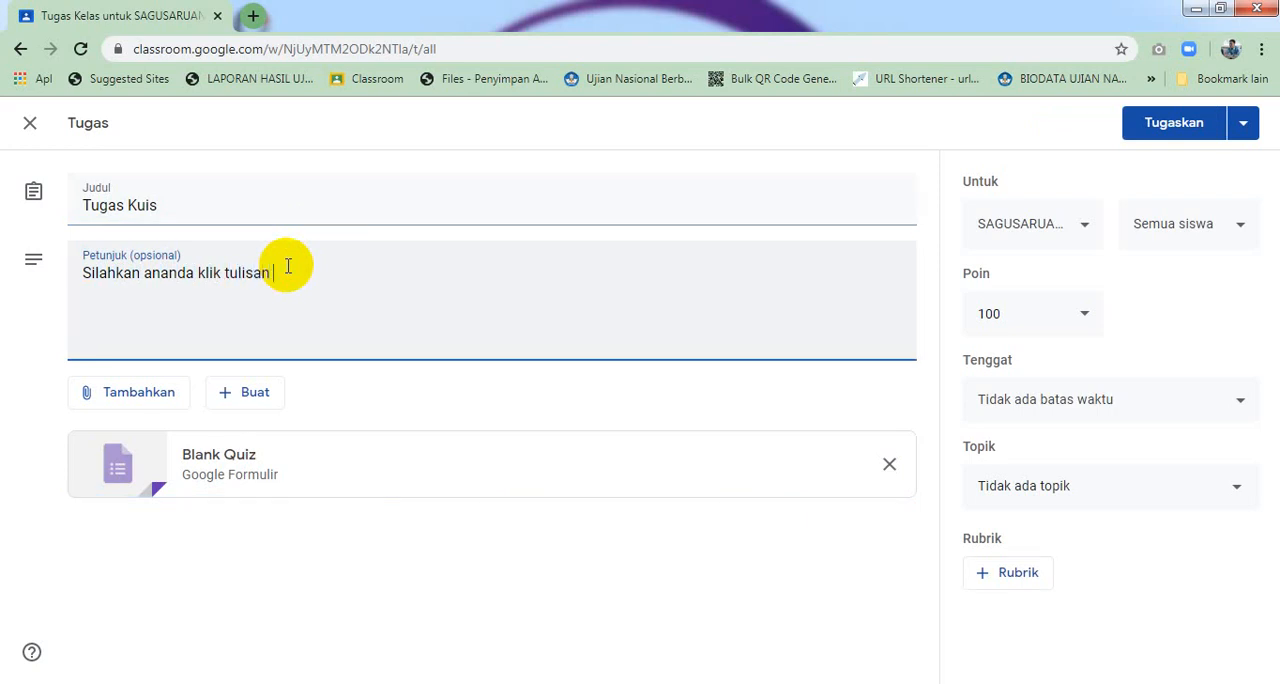
text(Tugas Kuis dibawah in)
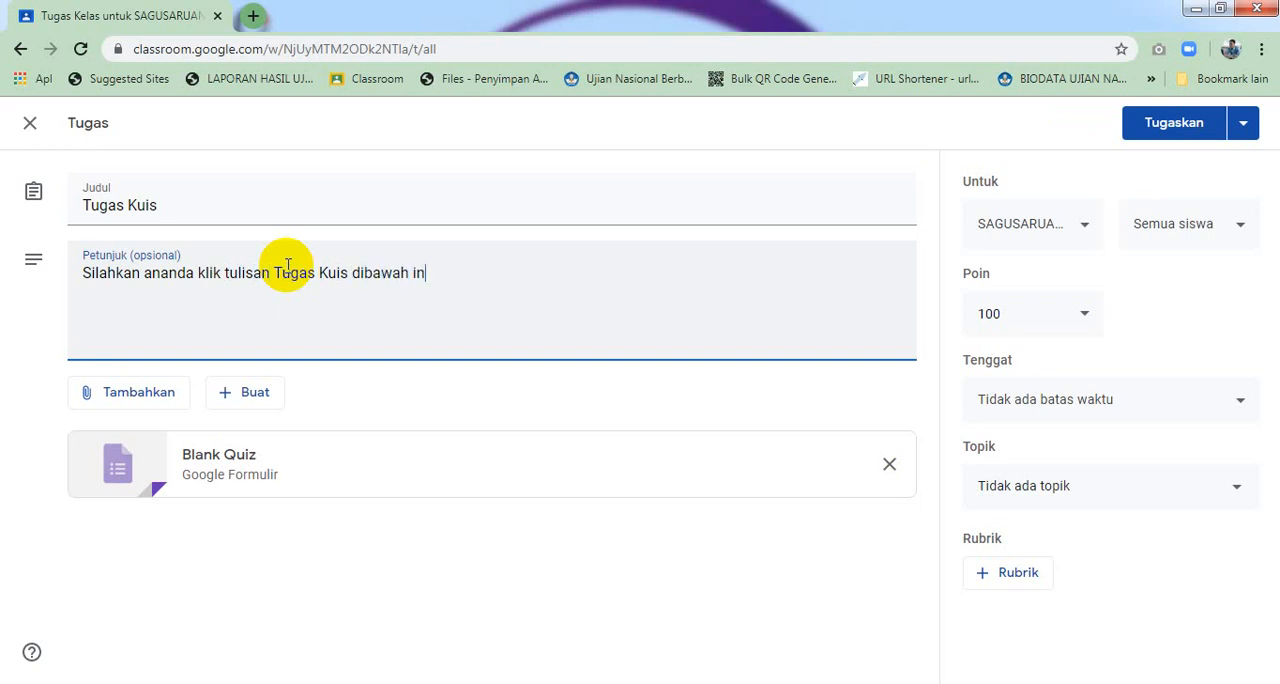
text(i untuk menyelesaikan)
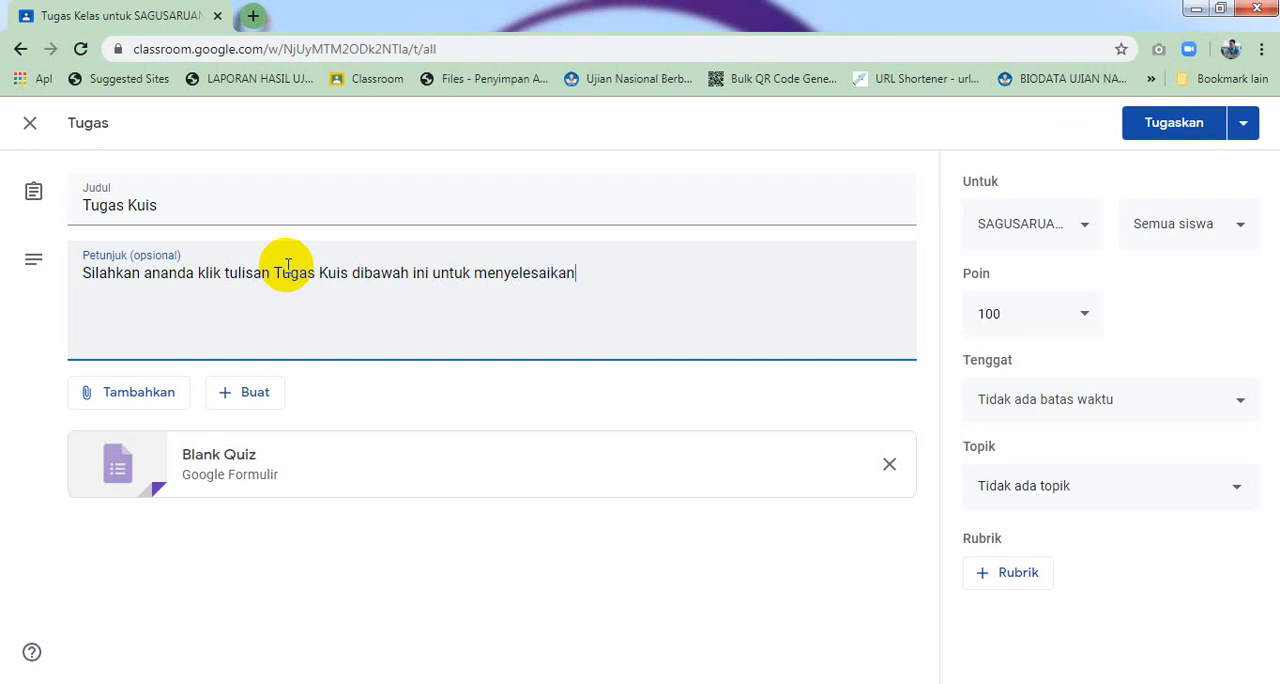
text( tugas kuis berikut.)
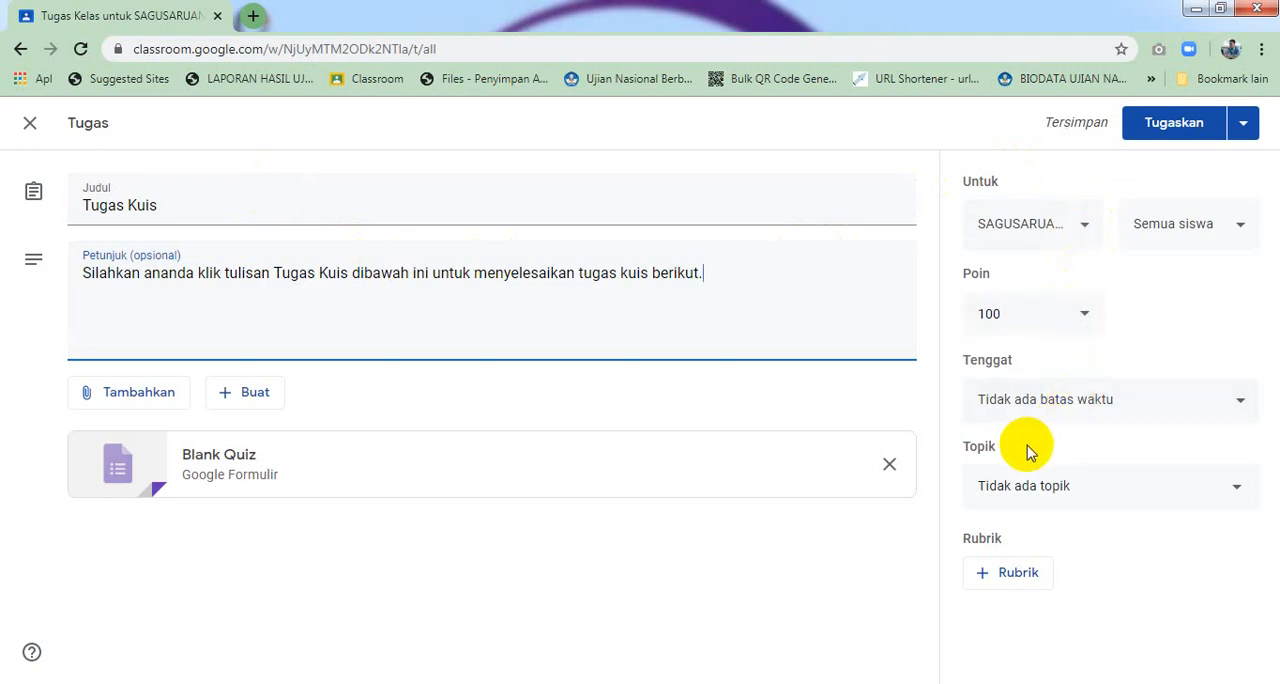
Open the attached Blank Quiz form and rename the form file to Kuis Matematika
click(216, 464)
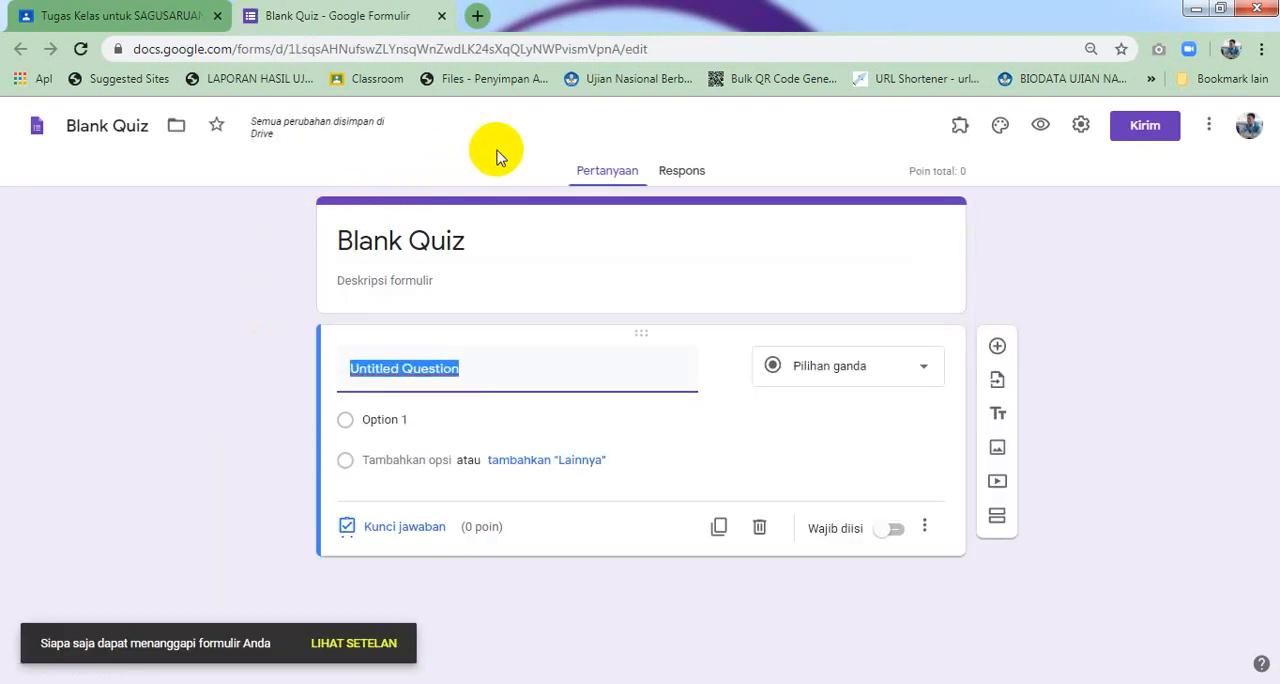
click(145, 127)
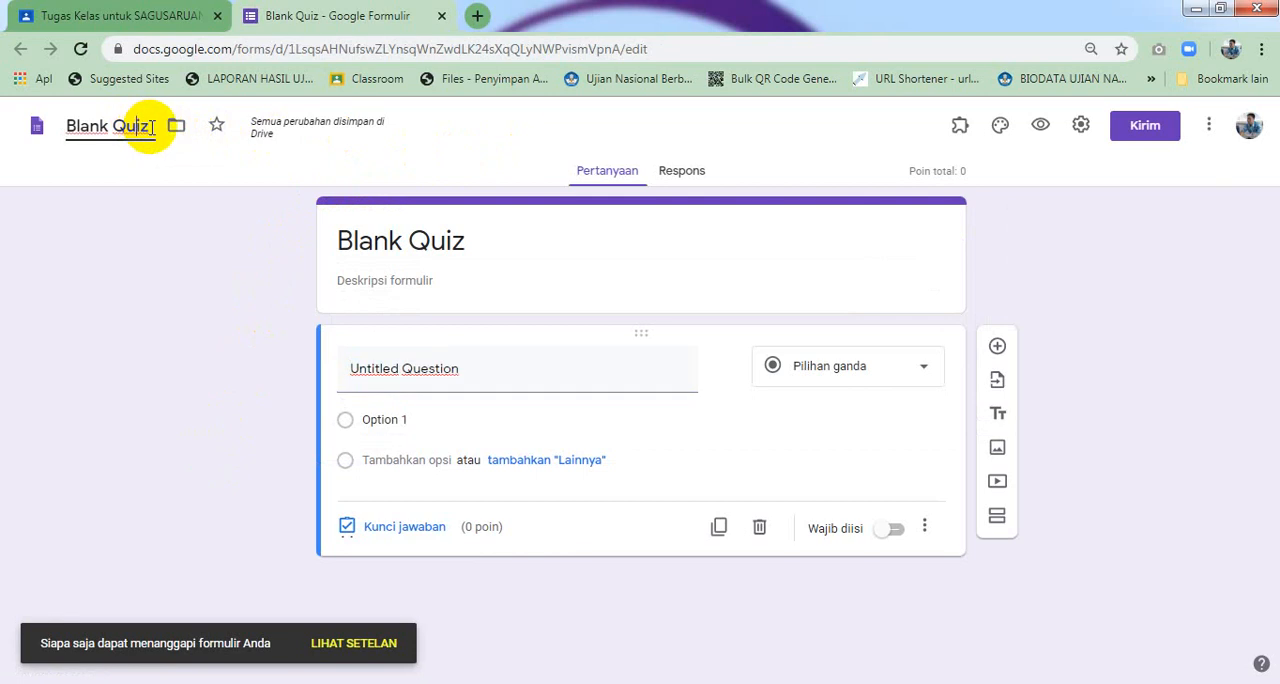
drag(150, 127, 65, 128)
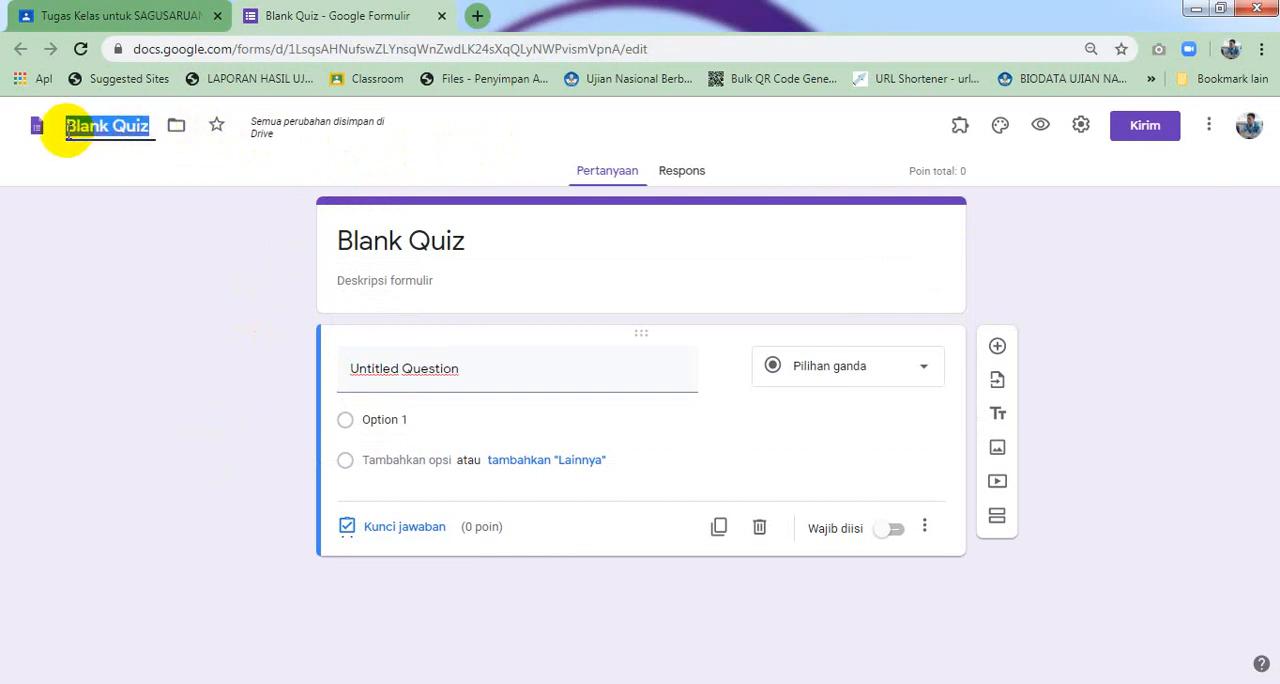
text(Kuis)
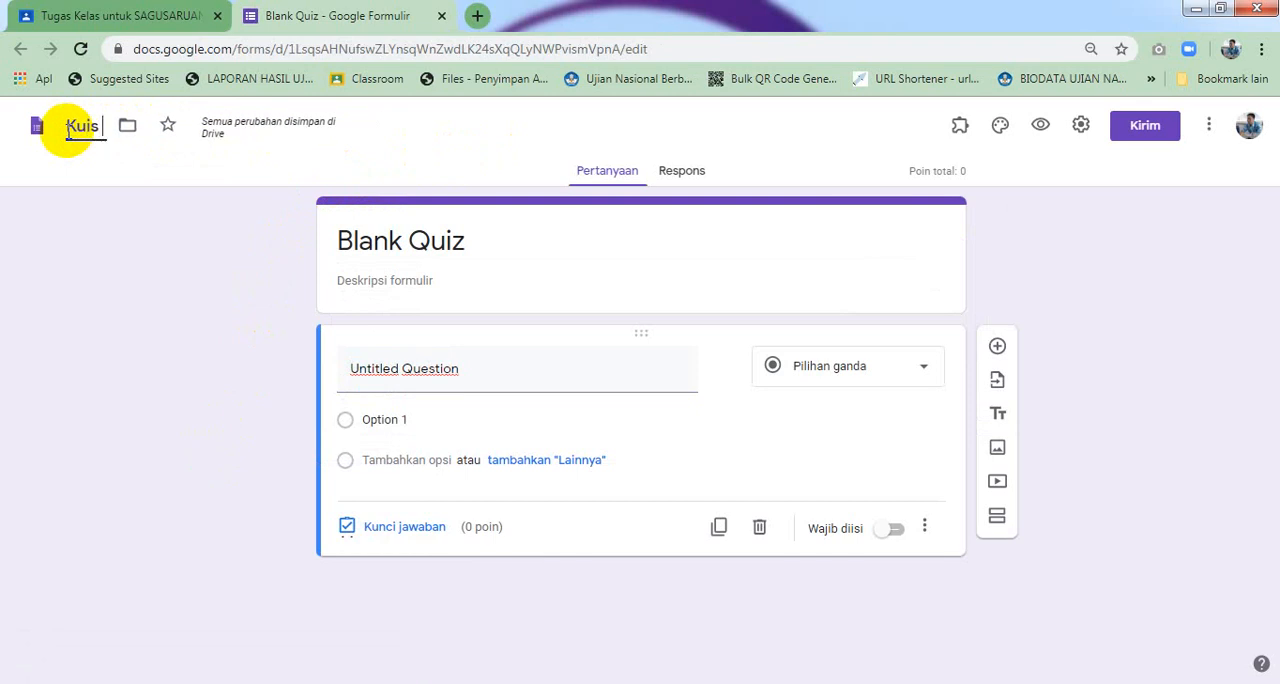
text( Matematika)
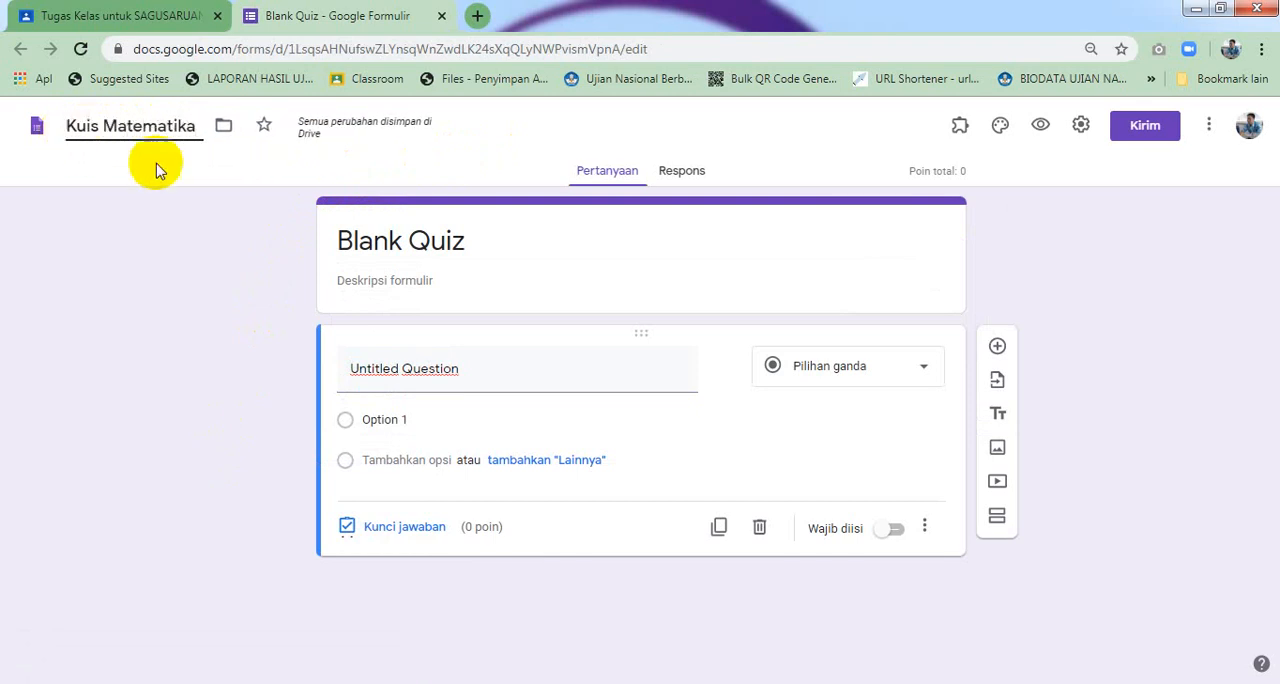
Set the form's title to Kuis Matematika
click(429, 238)
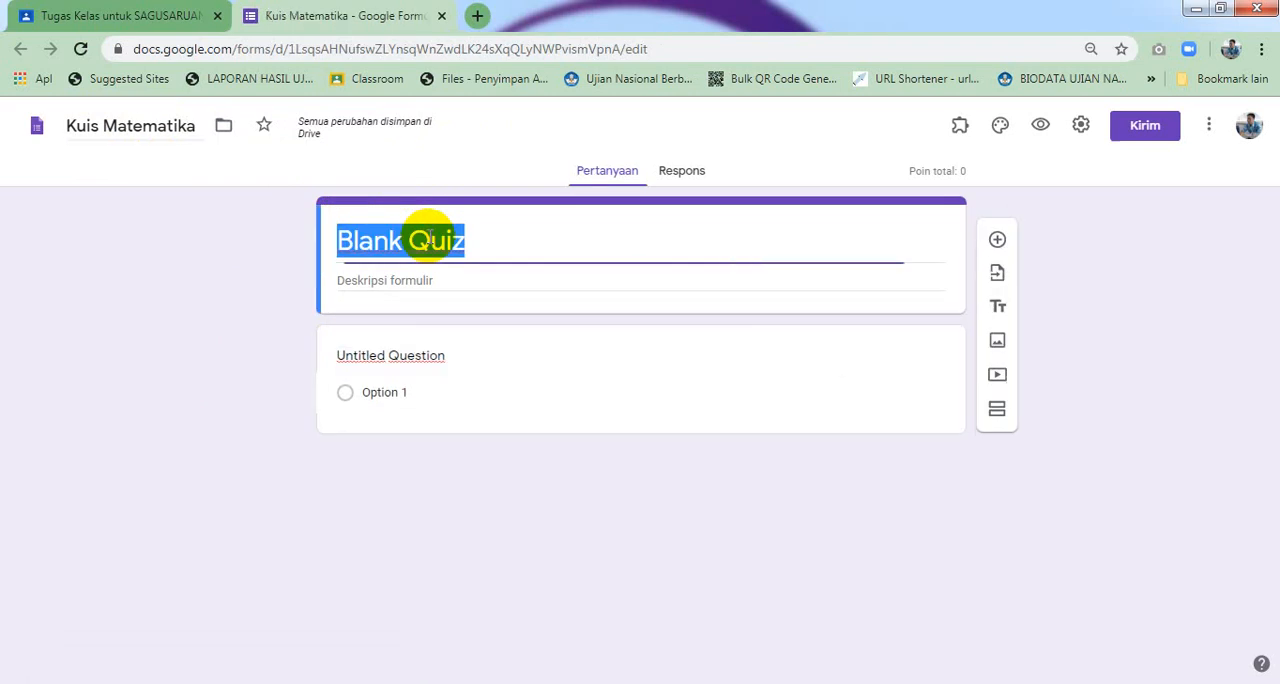
text(Kuis )
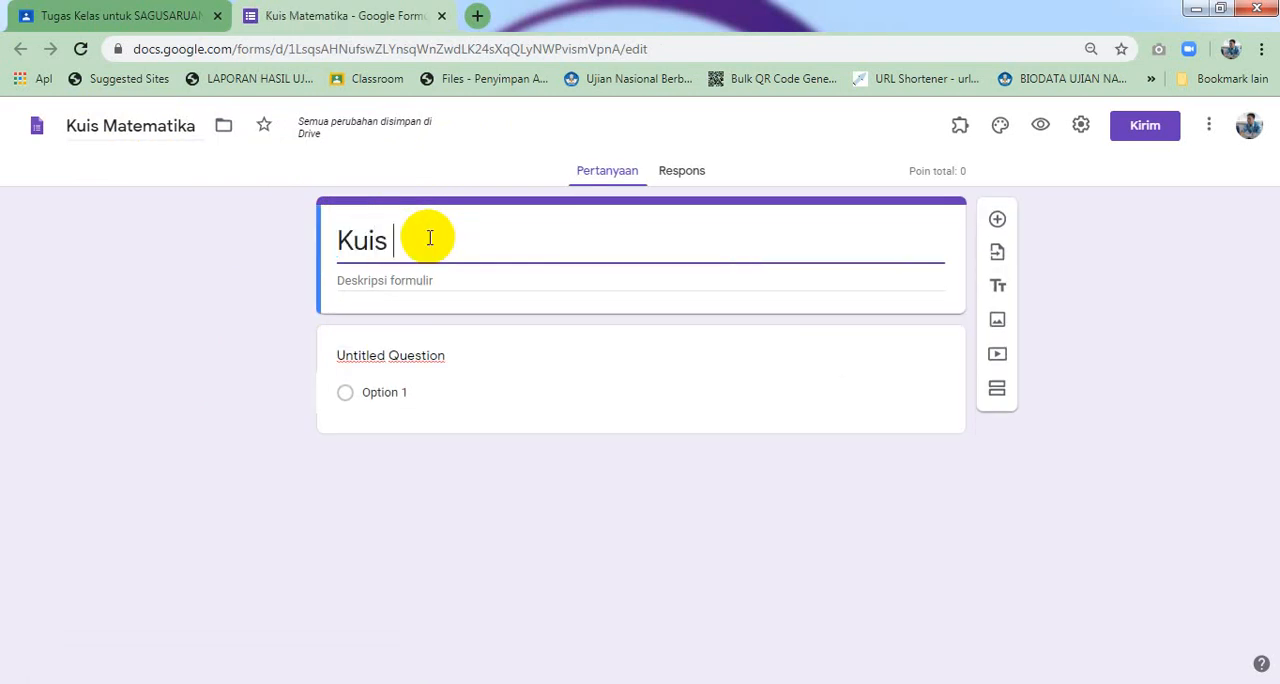
text(Matematika)
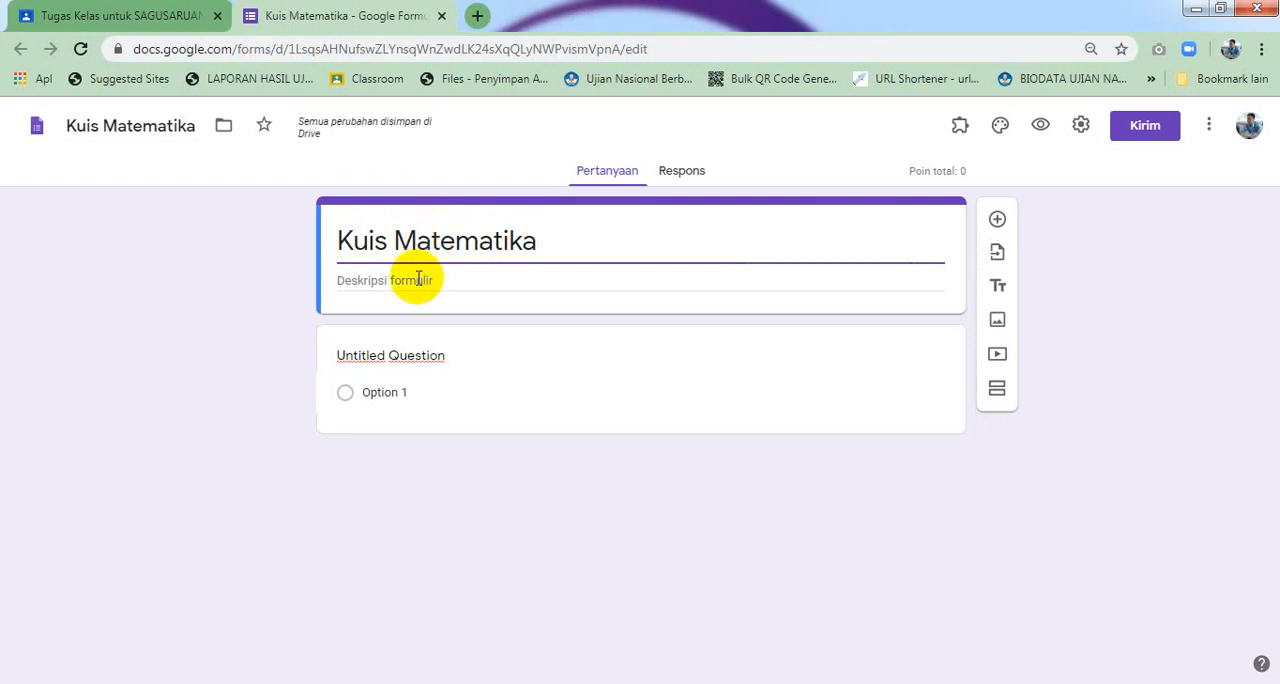
click(418, 280)
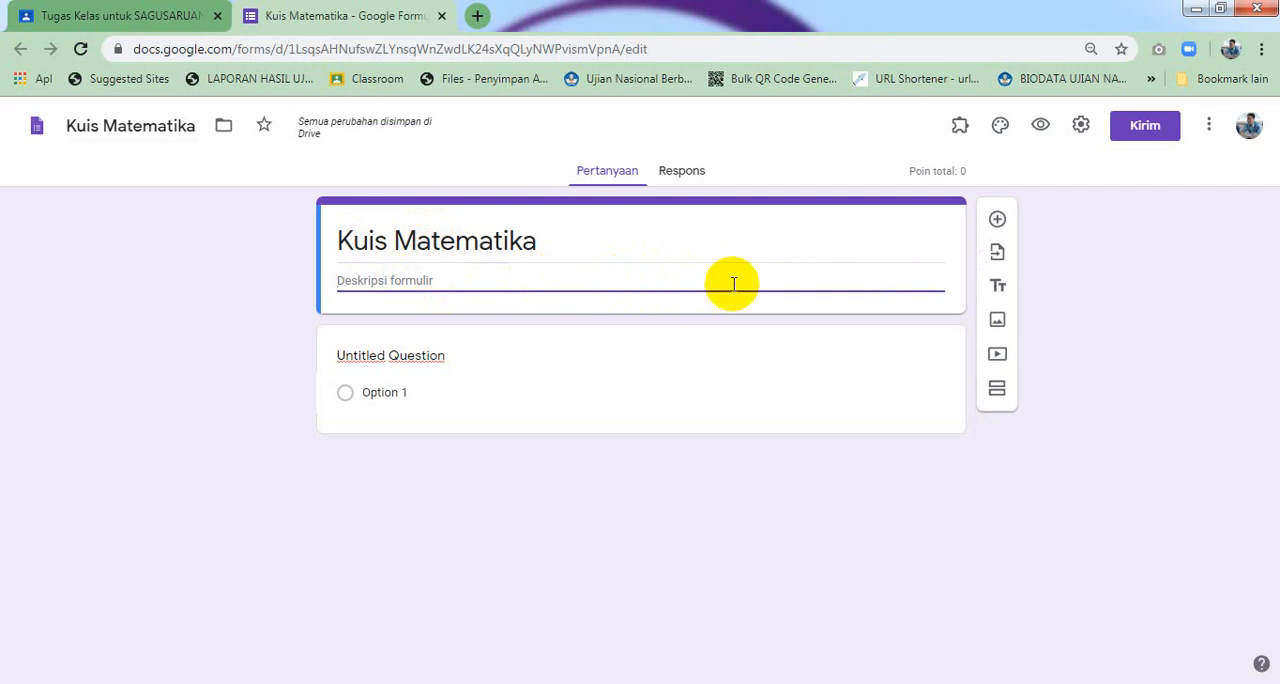
Insert the image quiz from the 0. MEMBUAT KUIS folder on Local Disk D: into the form
click(998, 322)
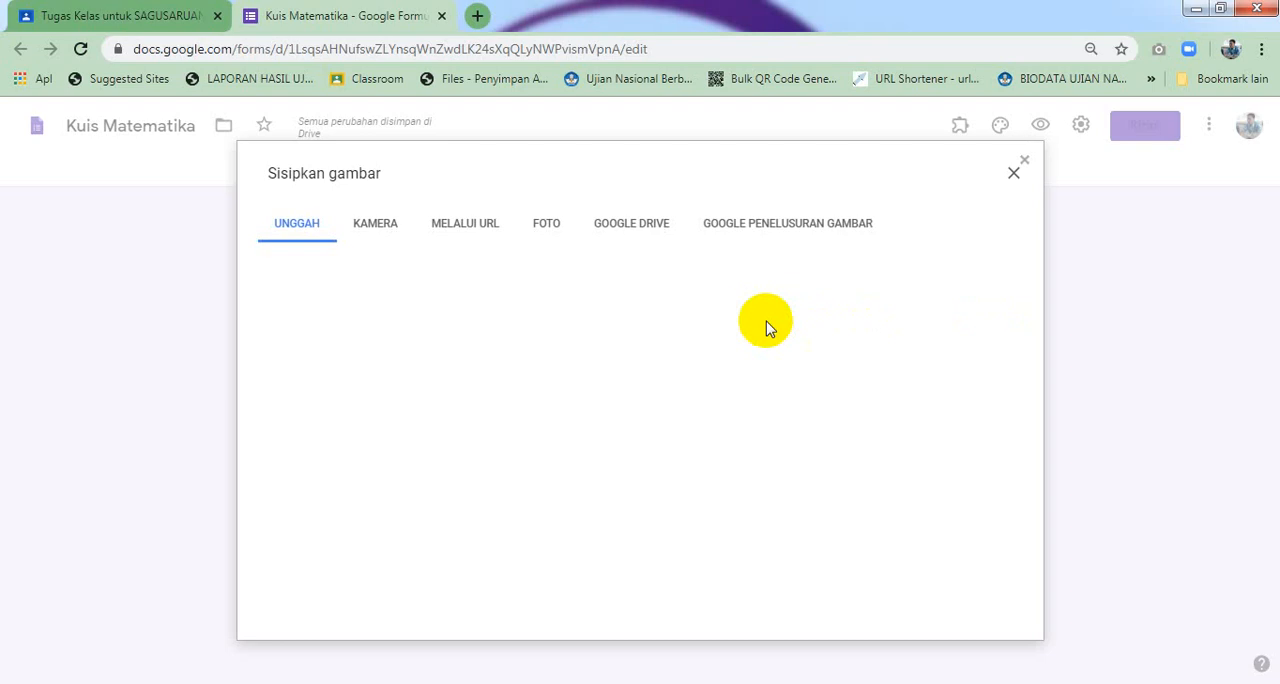
click(645, 493)
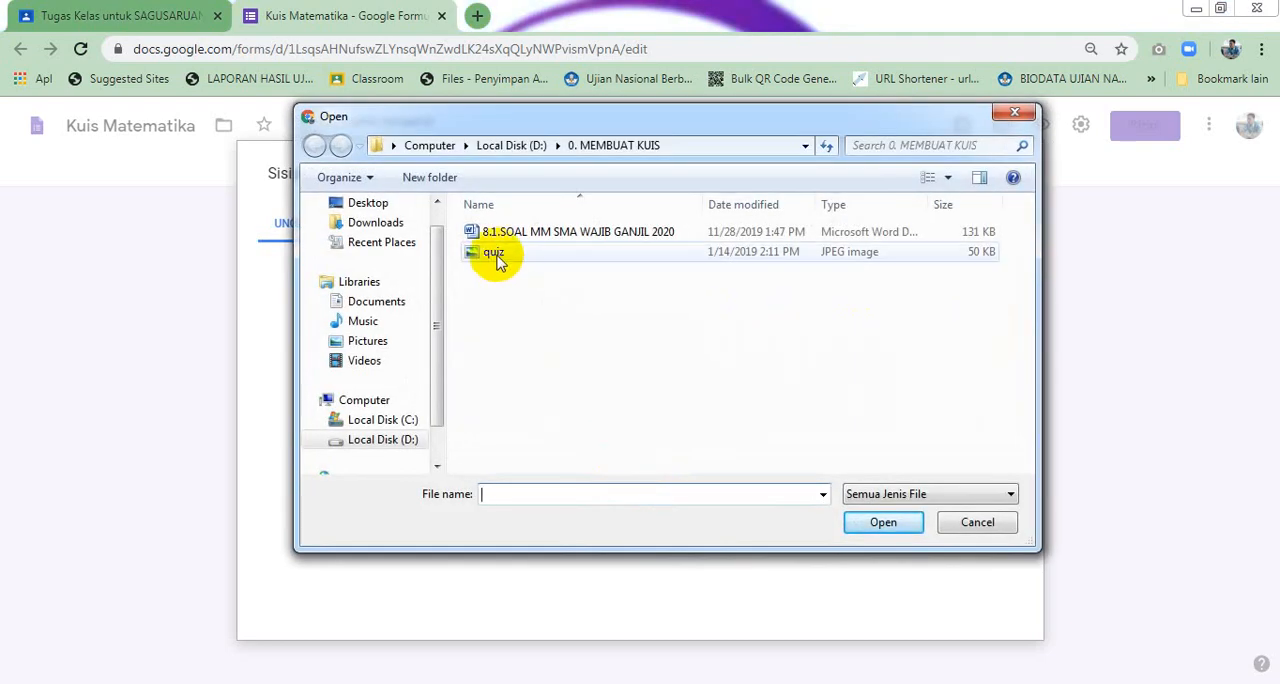
click(948, 177)
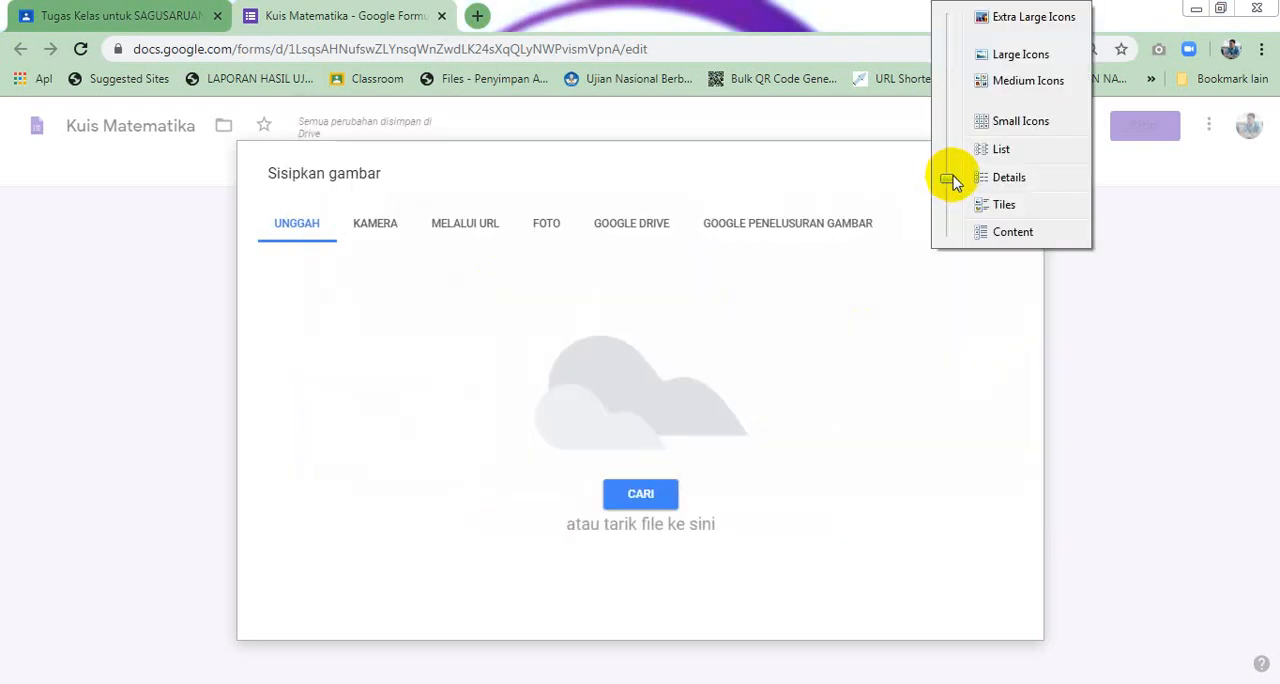
click(995, 80)
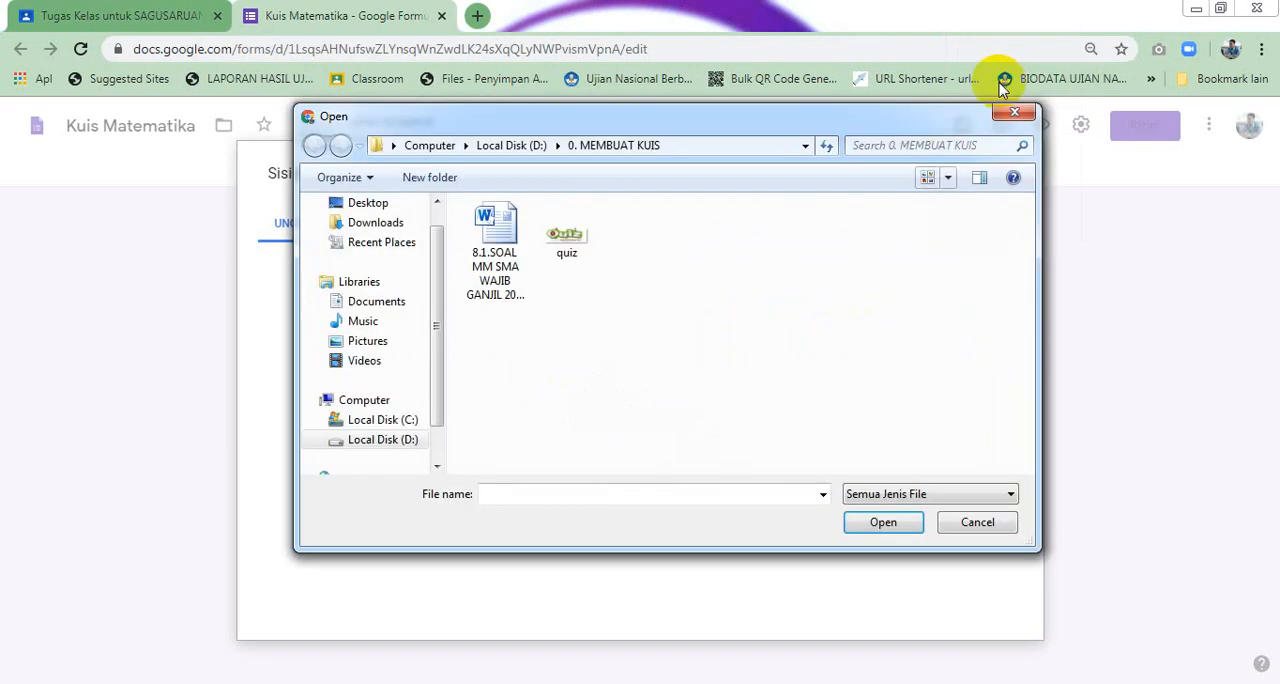
click(600, 258)
click(883, 522)
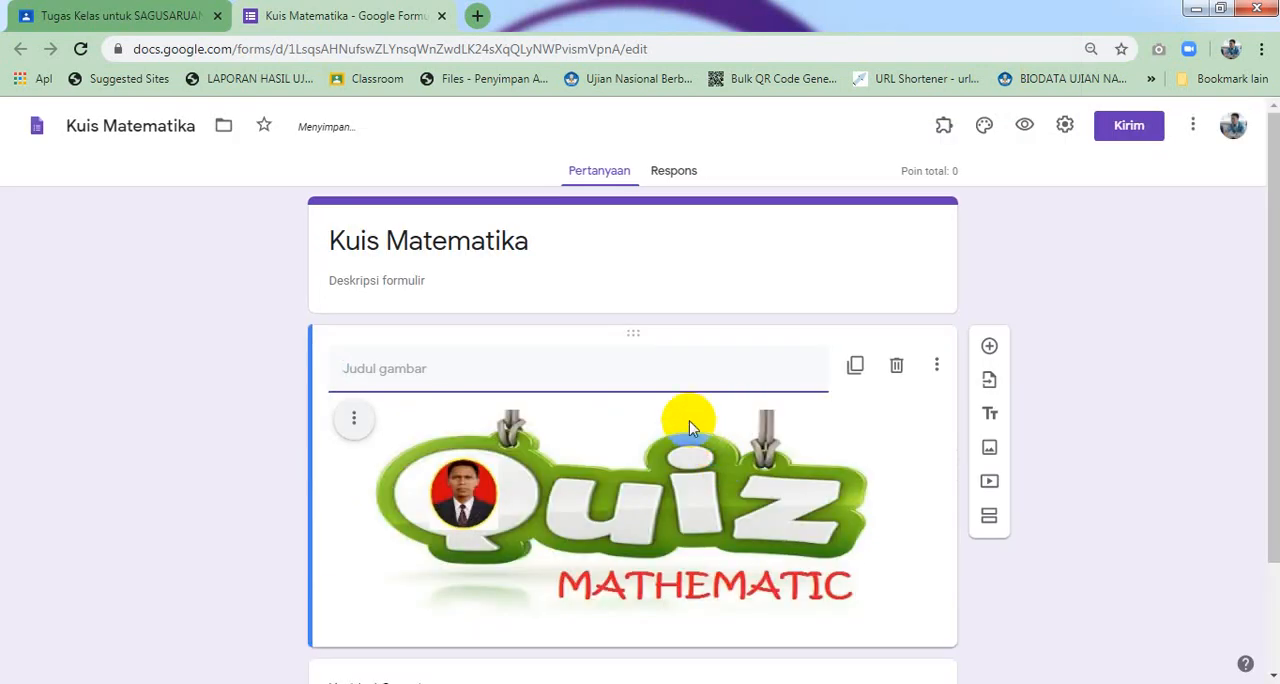
Add a new section below the image and title it IDENTITAS PESERTA
scroll(652, 430, down, 1)
scroll(650, 430, up, 1)
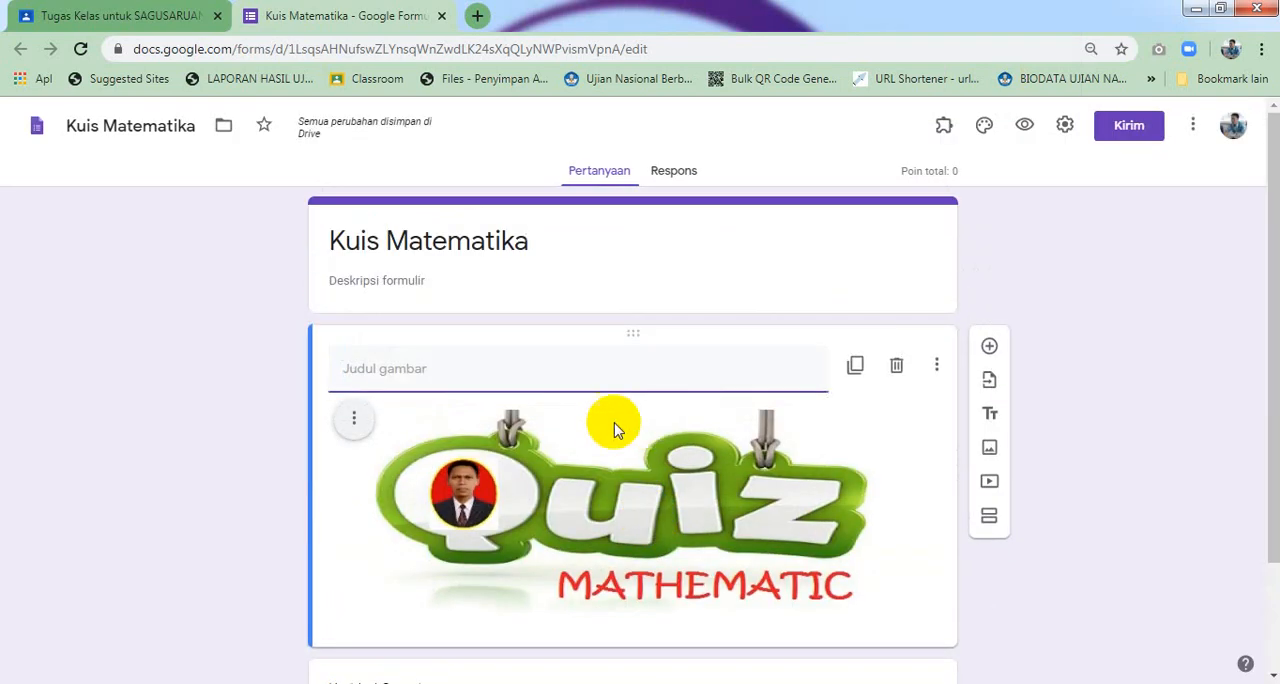
click(426, 368)
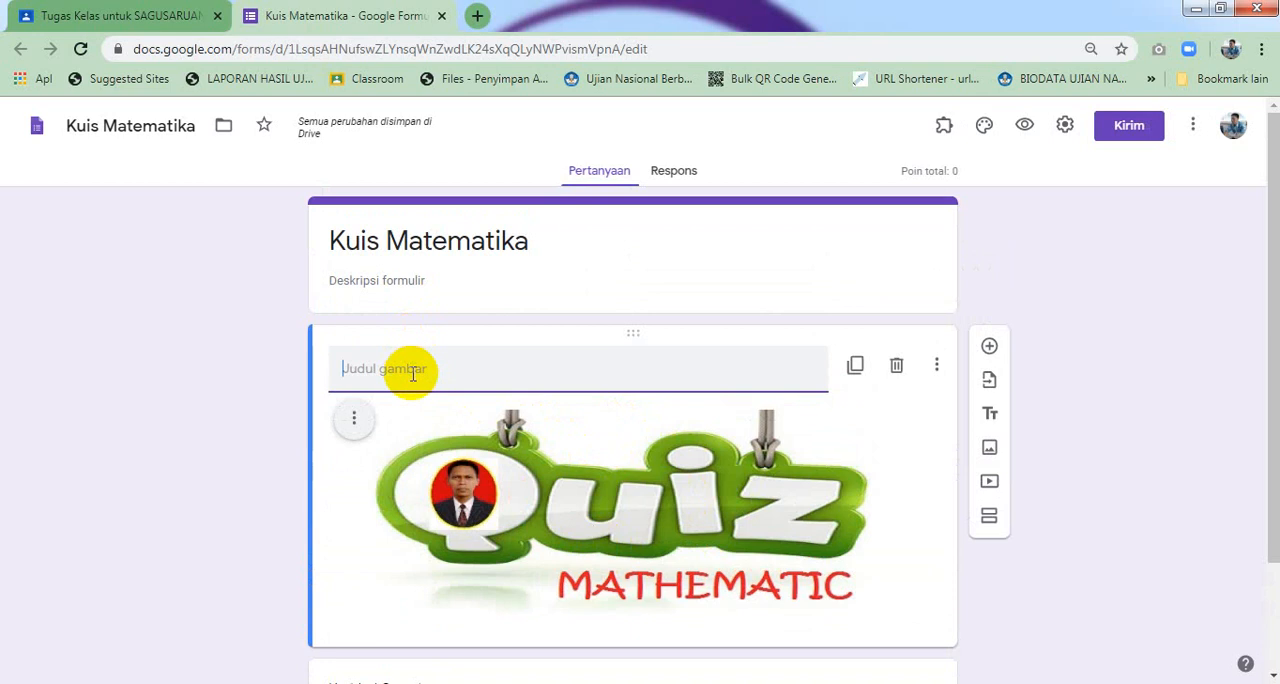
scroll(412, 372, down, 1)
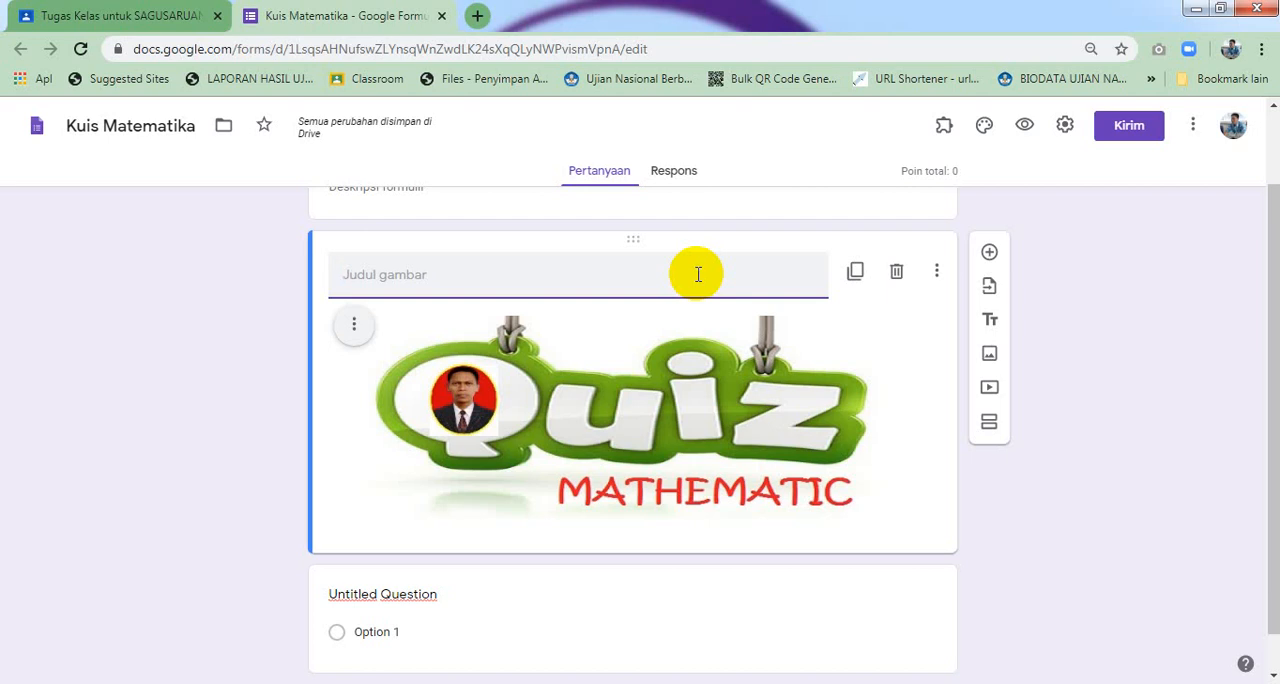
click(988, 427)
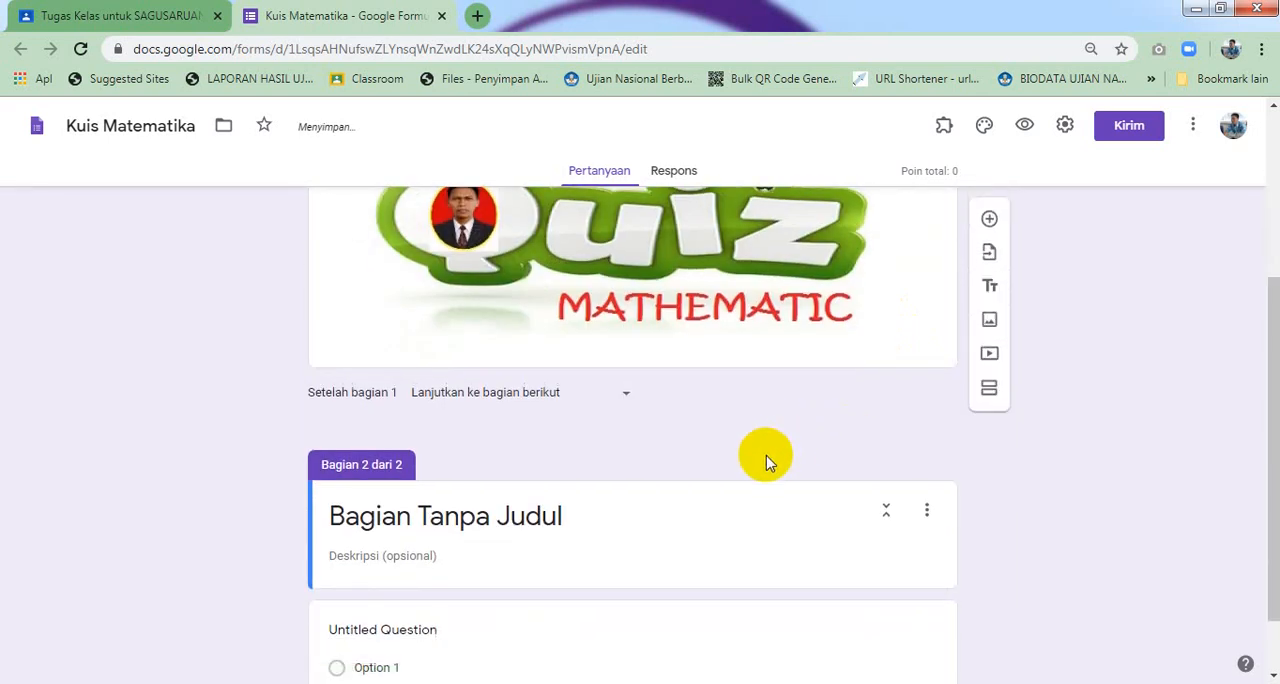
click(638, 441)
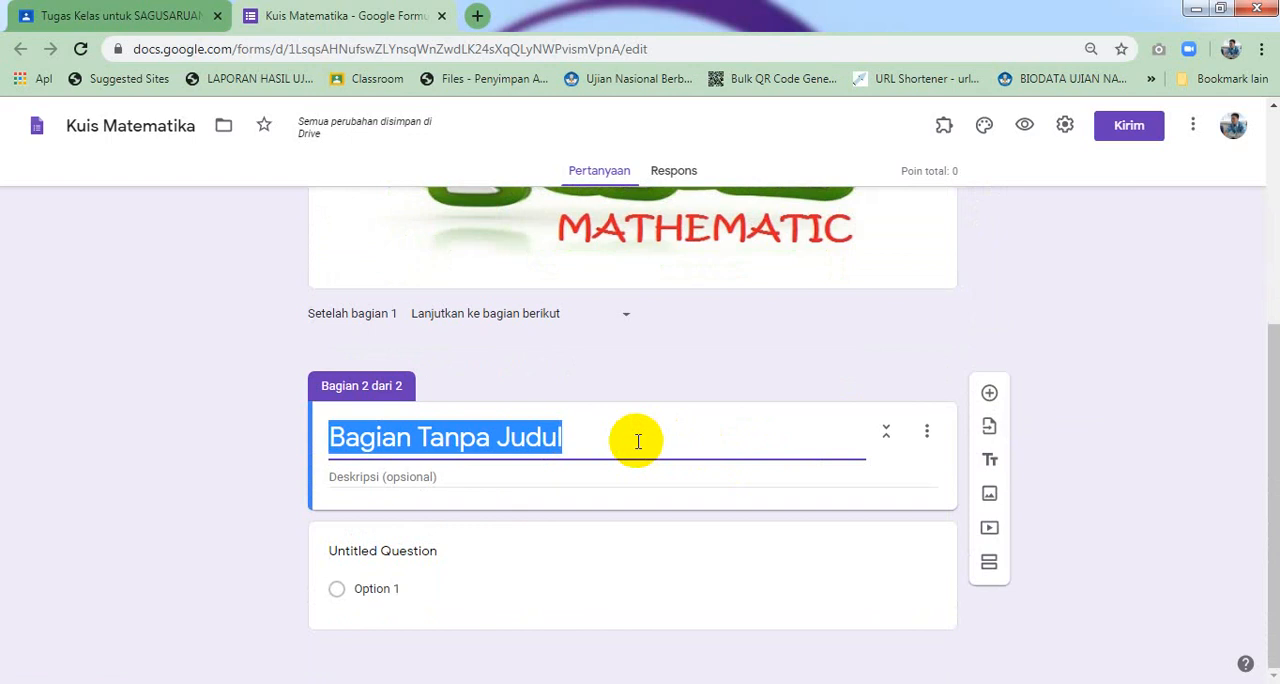
text(IDENTI)
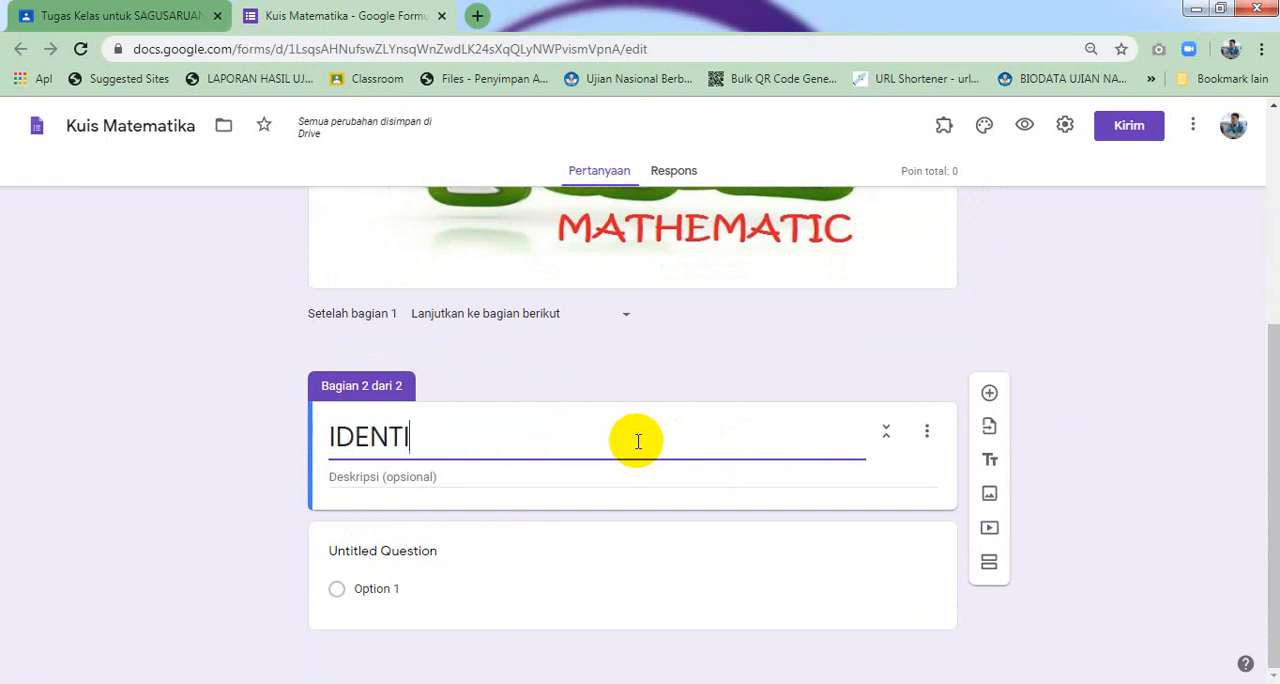
text(TAS PESERT)
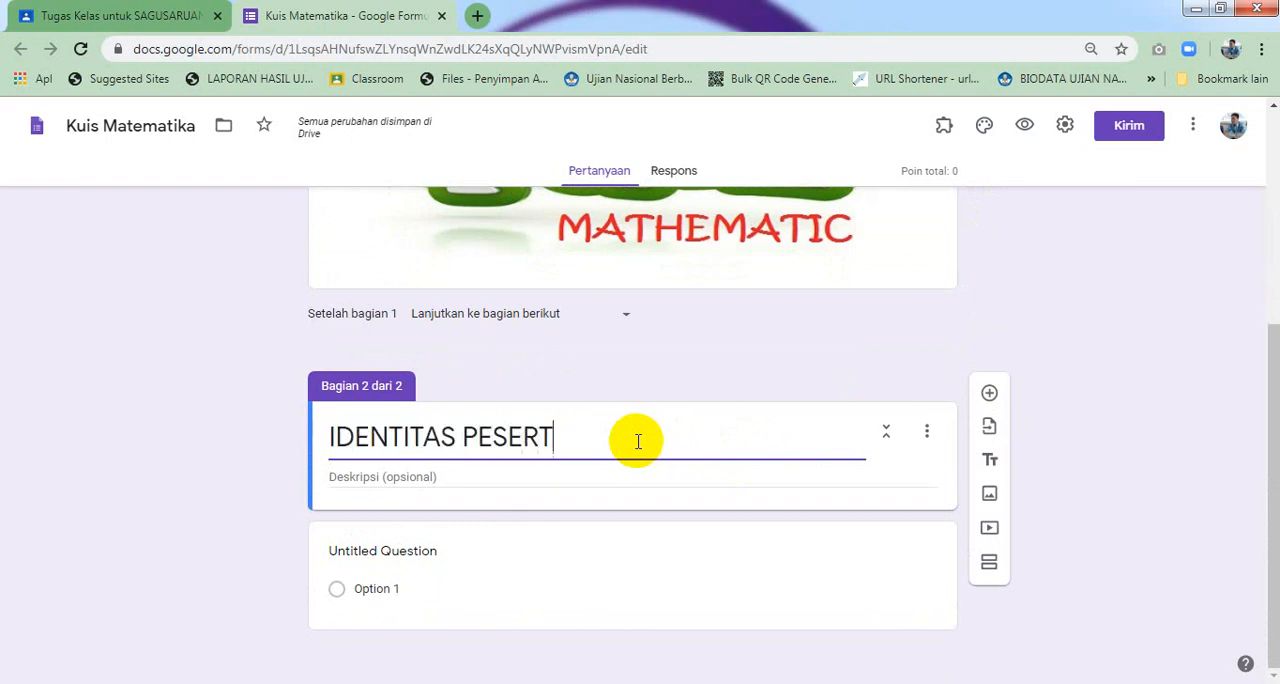
text(A)
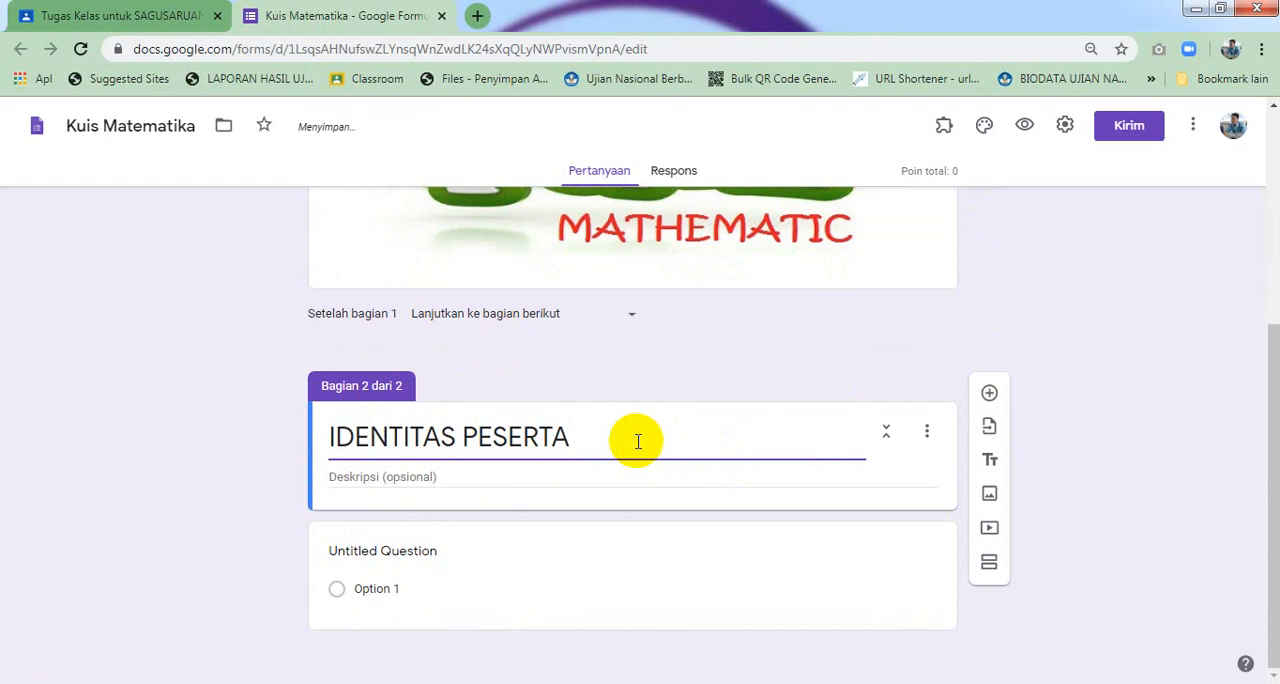
Enter the section description 'Isilah data dengan sebenarnya sesuai petunjuk yang ada didalam tanda kurung.' with a capital first letter
click(616, 476)
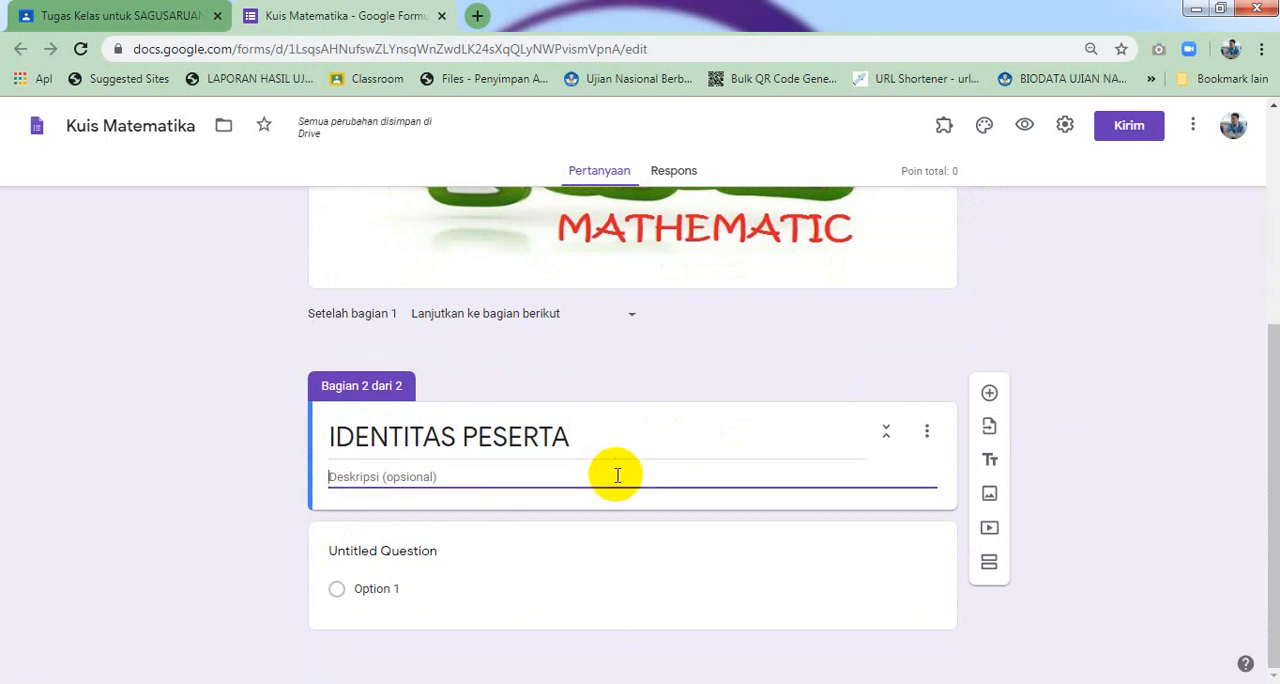
text(isilah)
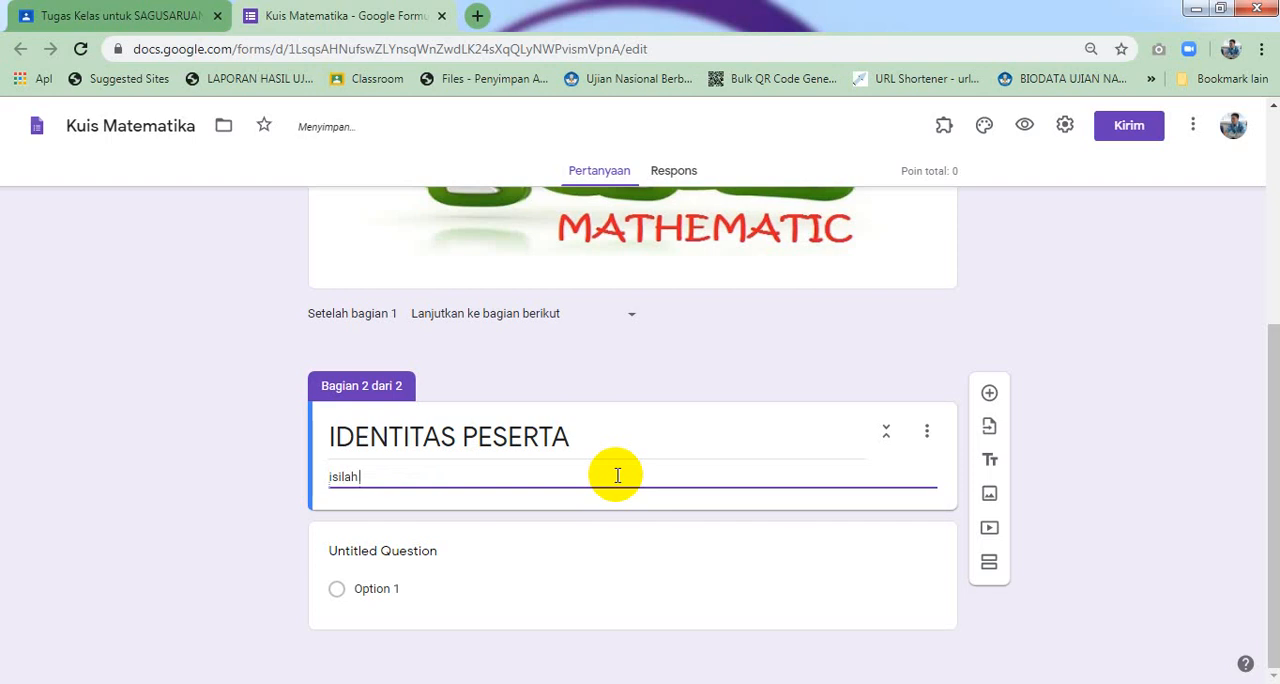
text( data dengan sebenarnya)
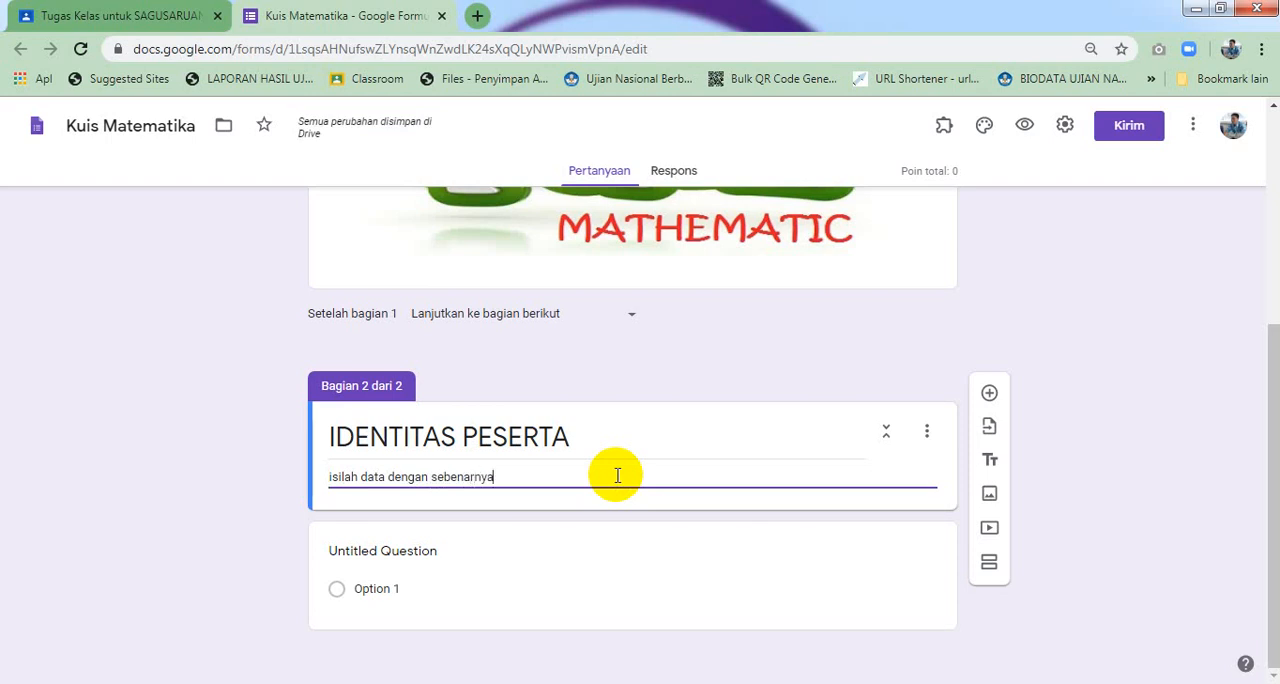
text( sesuai)
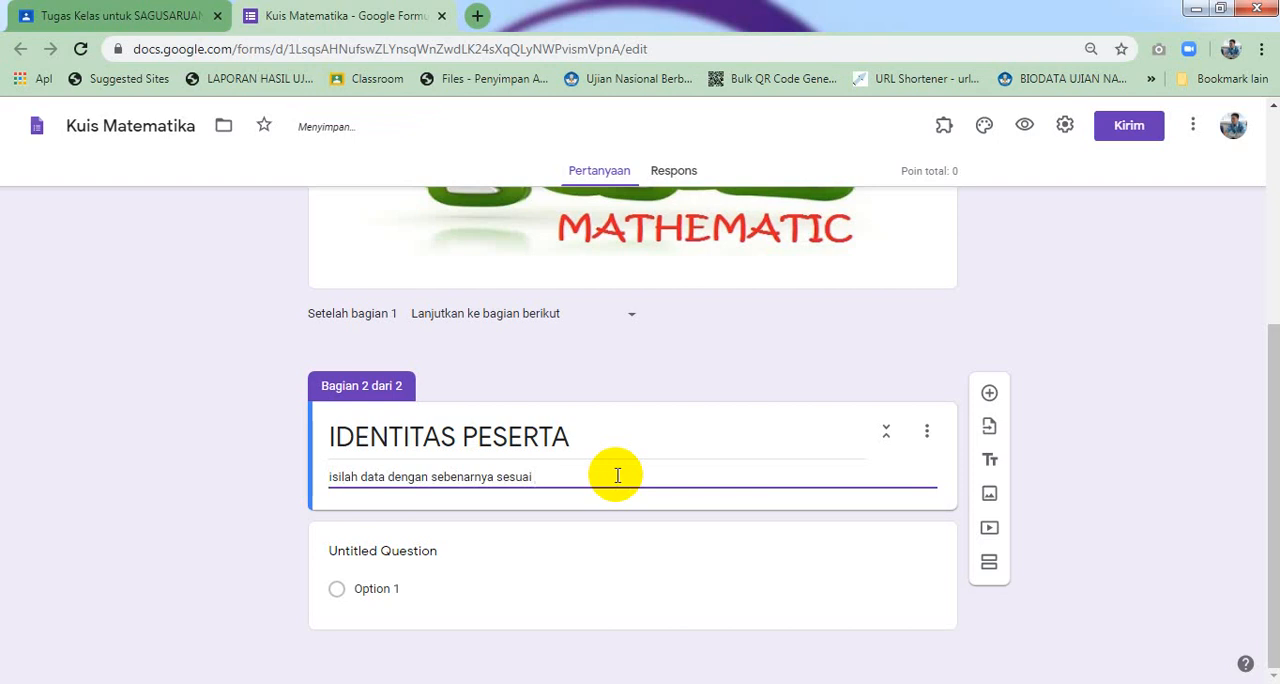
text( petunjuk)
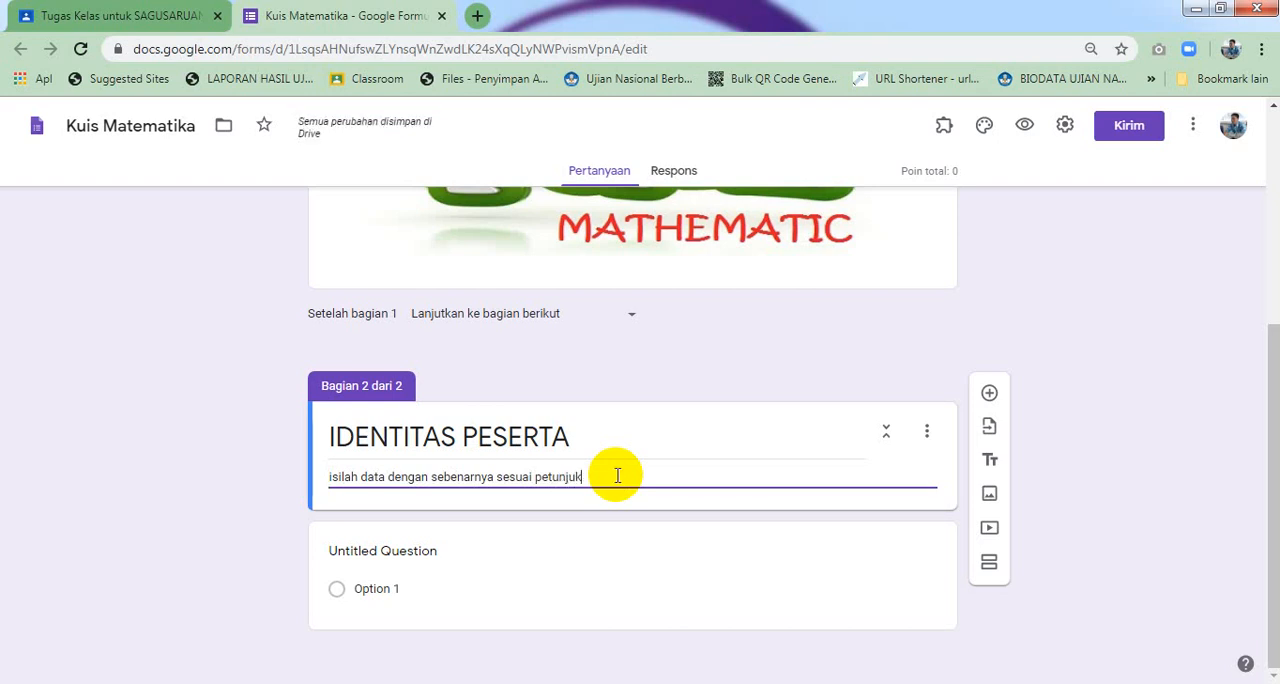
text( yang)
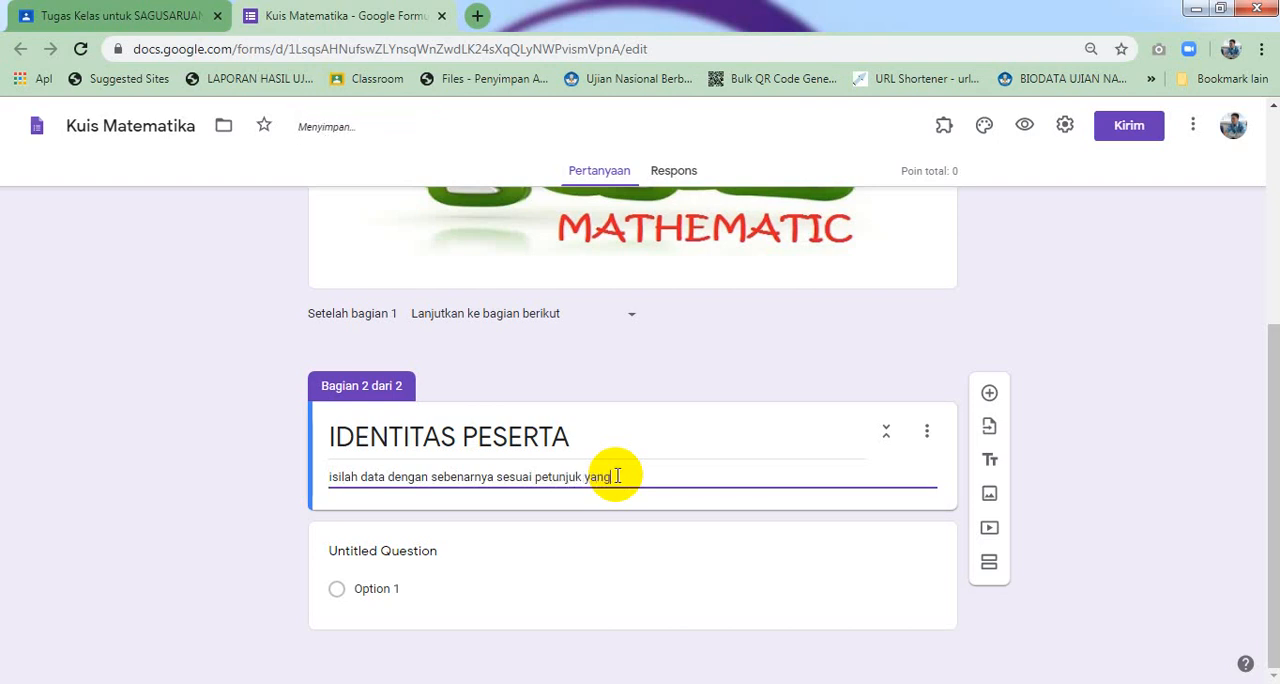
text( adaldalam)
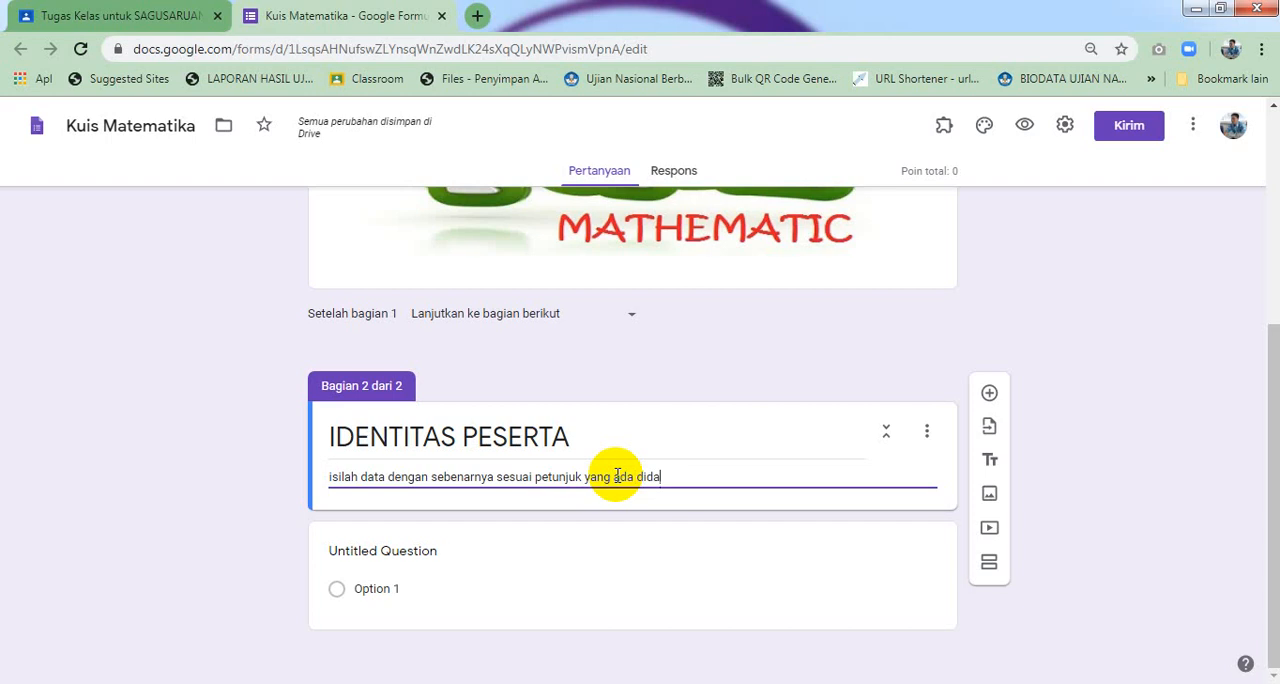
text(nd)
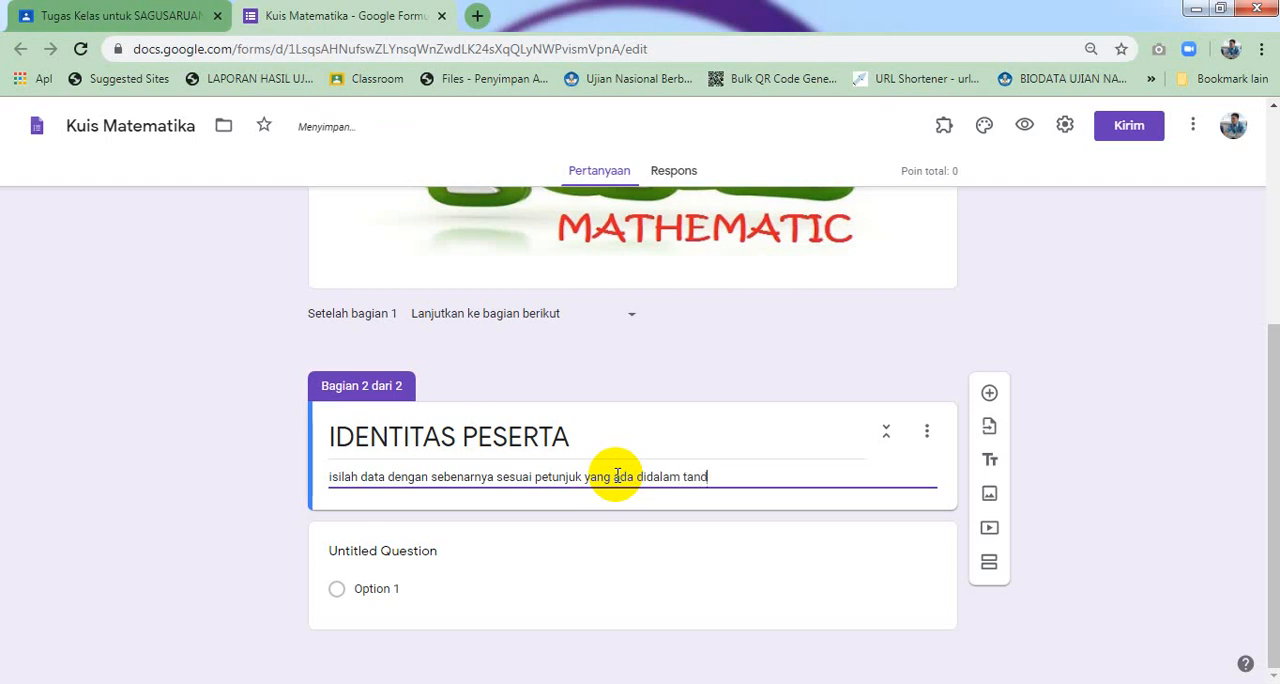
text(a kurung.)
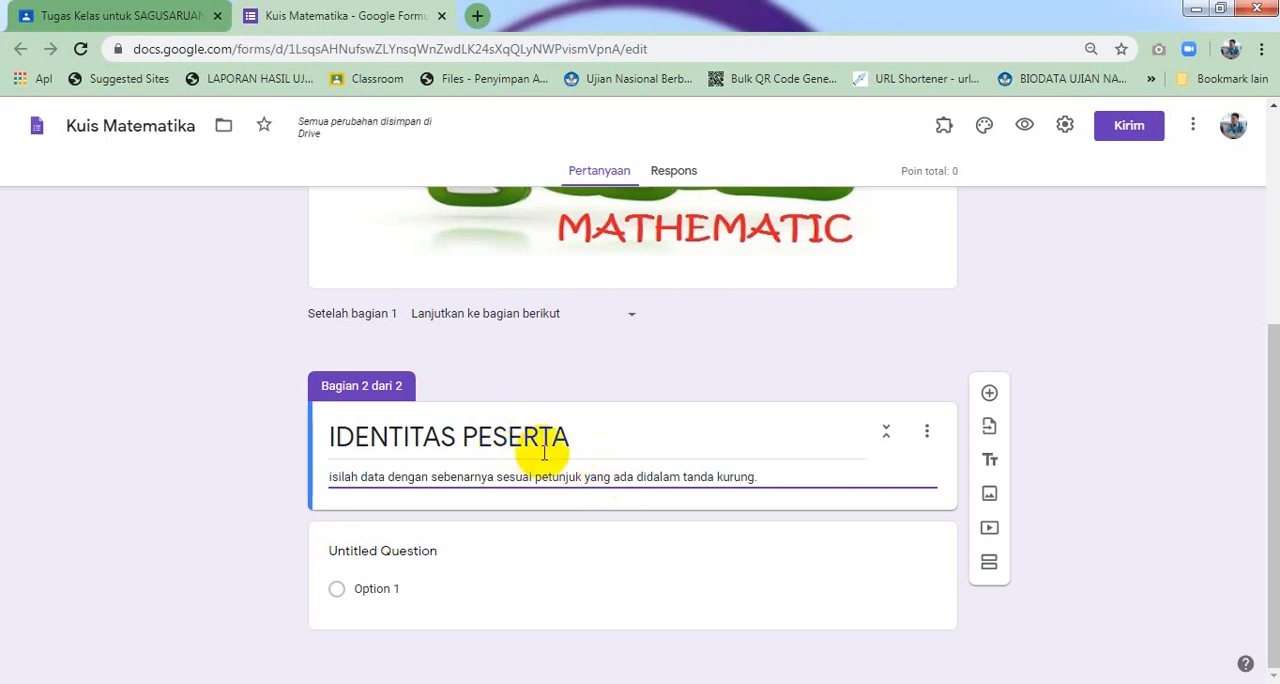
click(336, 477)
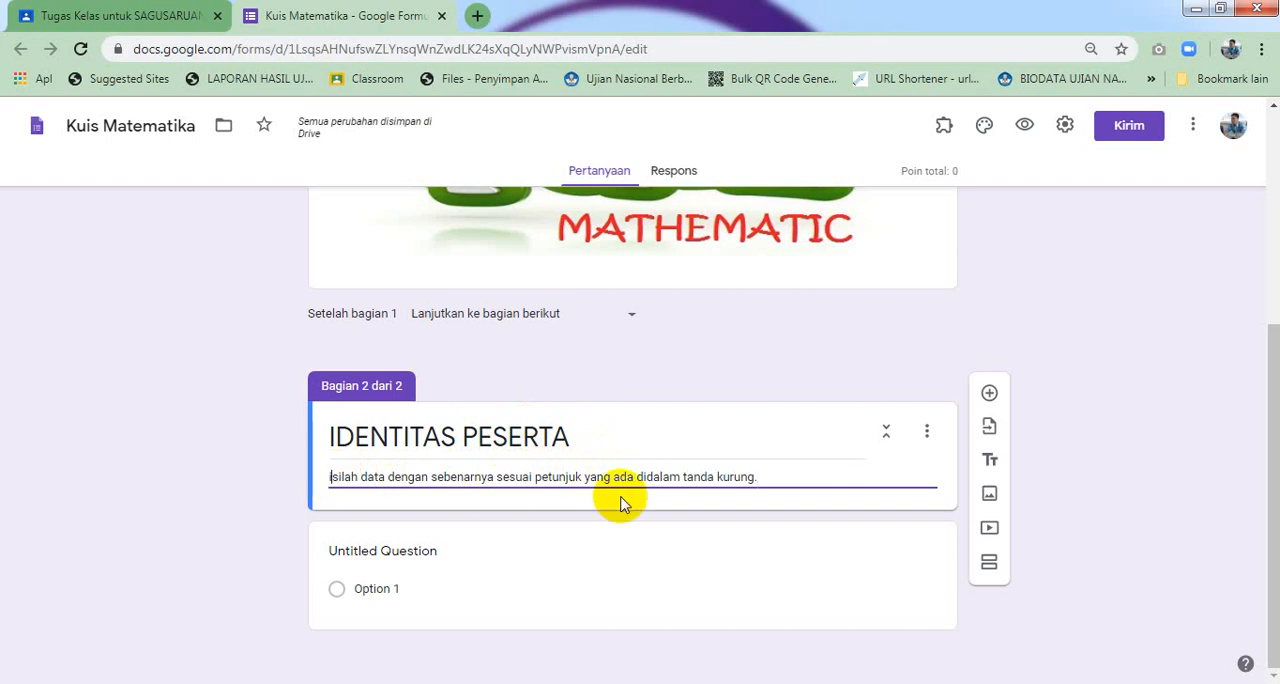
key(BackSpace)
text(I)
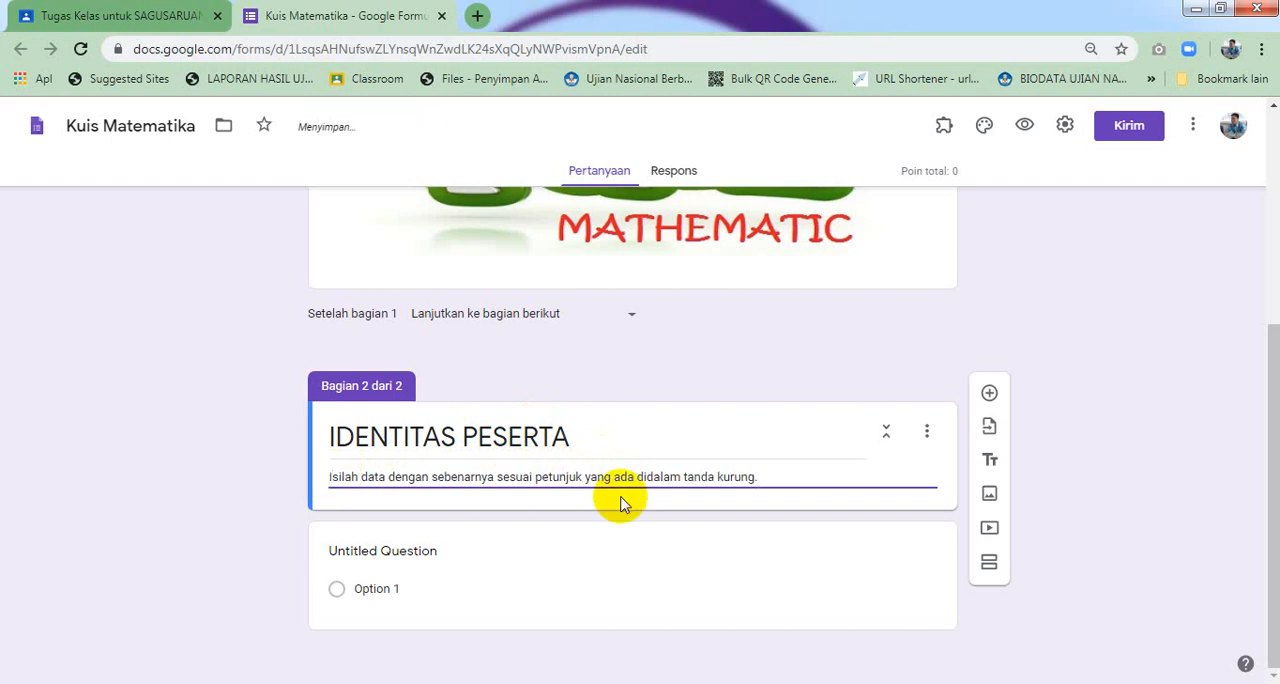
Title the section's first question 'Nomor Absen (Ketik cth : 01, 02, 03, dst)'
click(420, 550)
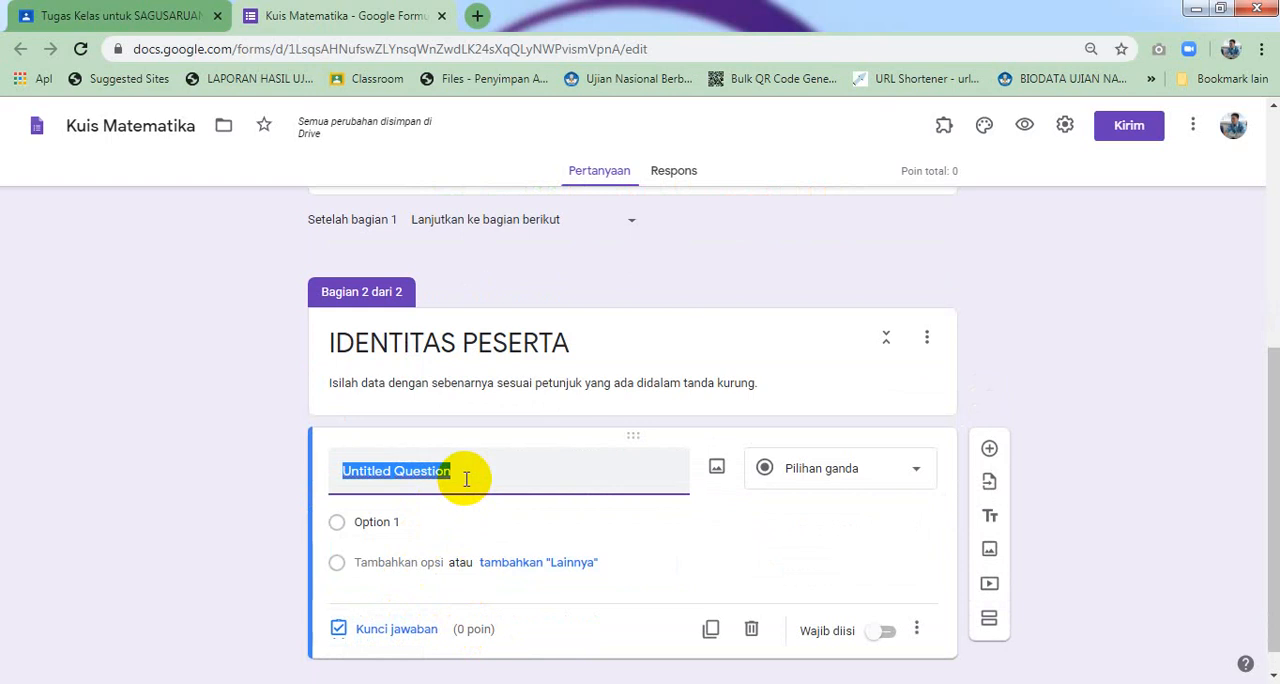
text(N)
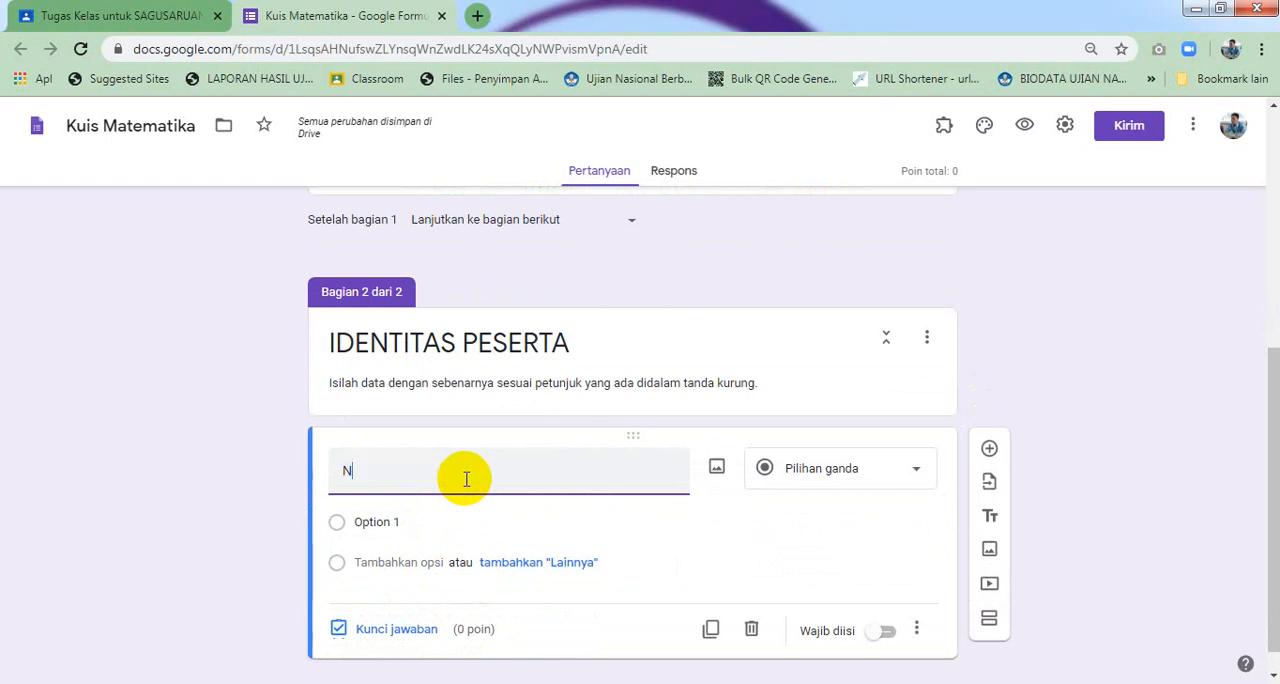
text(omor )
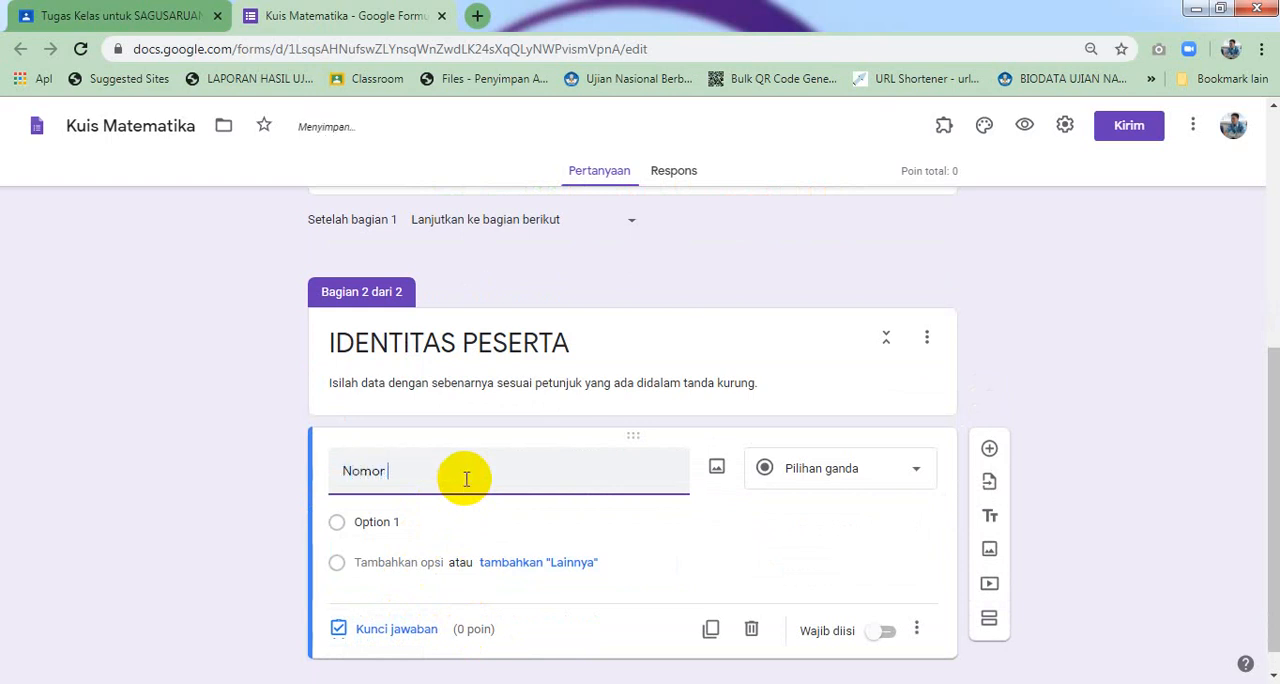
text(Absen (Ketik)
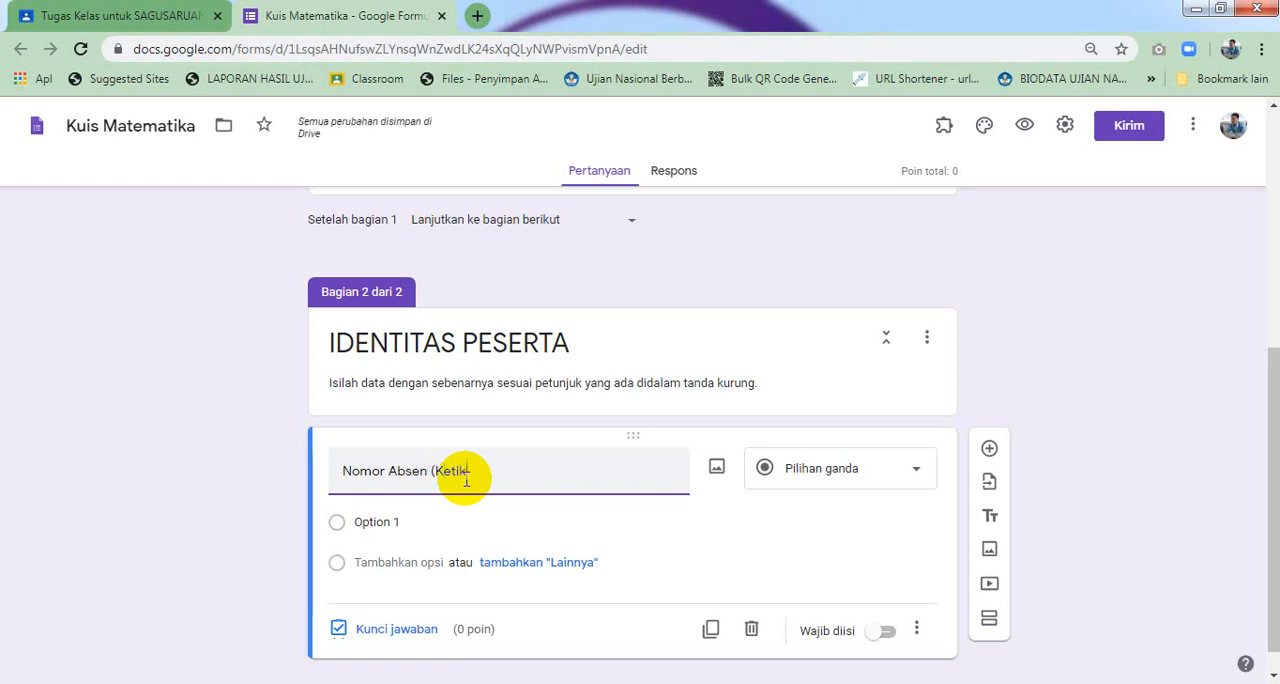
text( cth :)
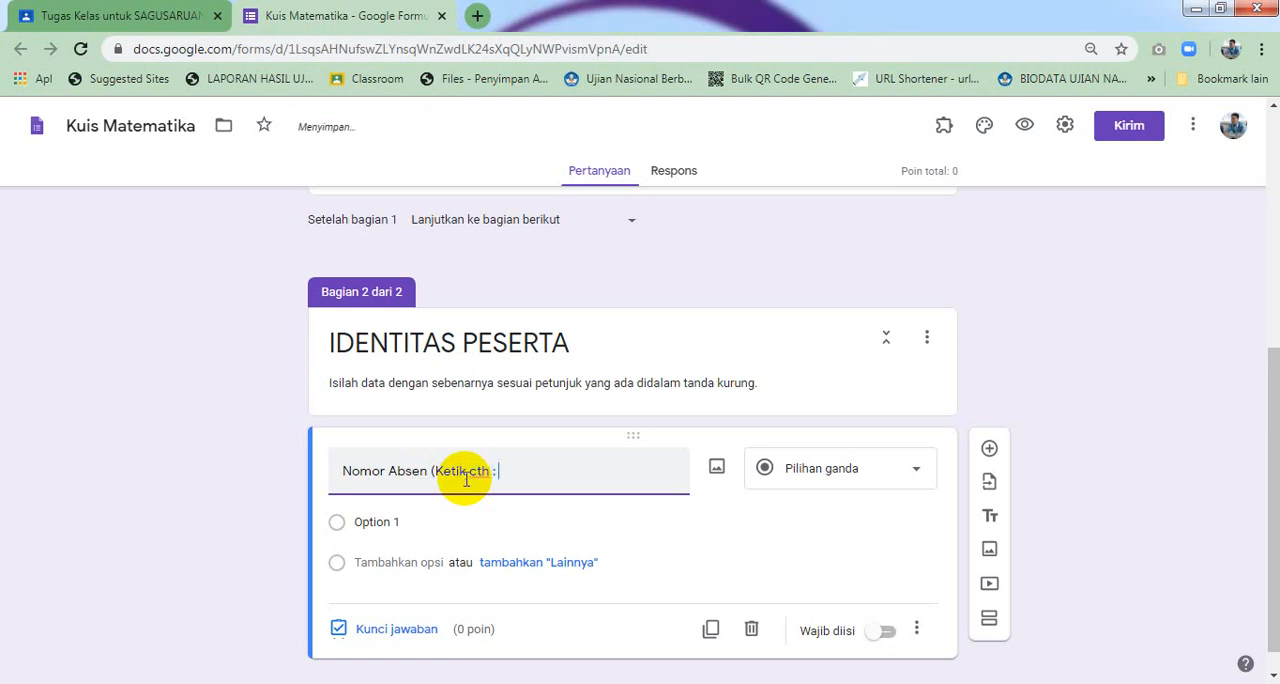
text( 01, 02, 03, dst))
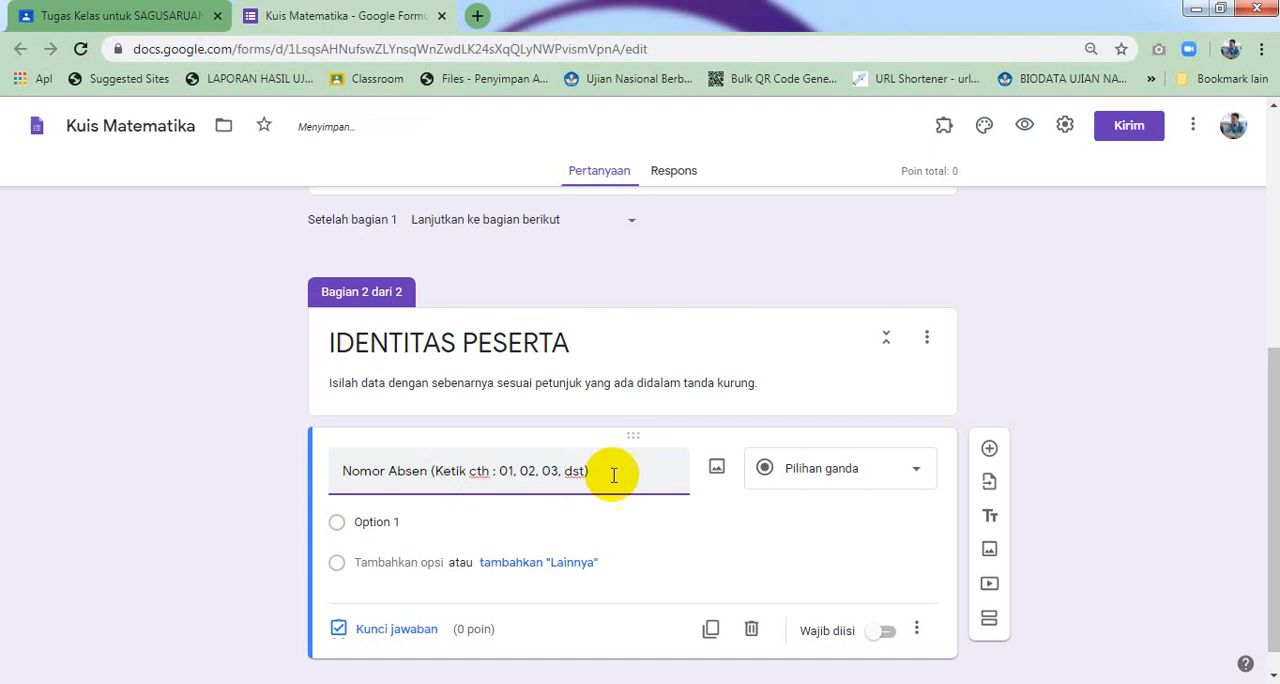
Make the Nomor Absen question a required short-answer (Jawaban singkat) question
click(797, 479)
click(822, 193)
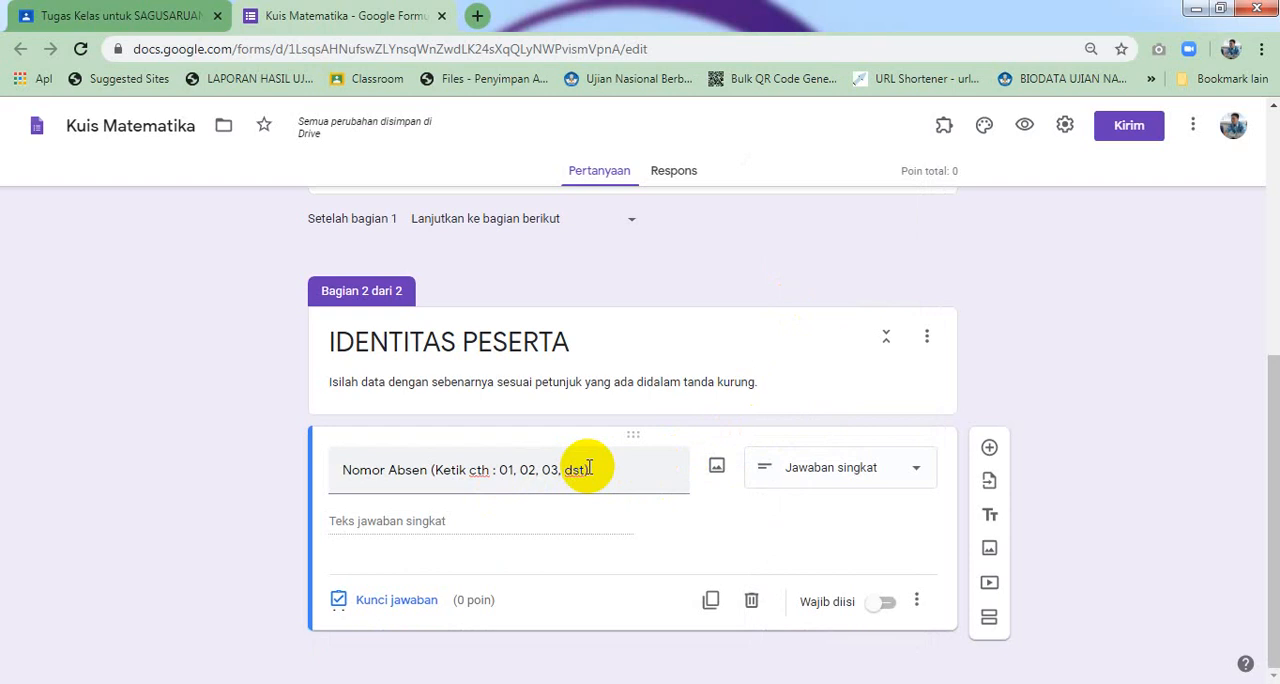
click(888, 603)
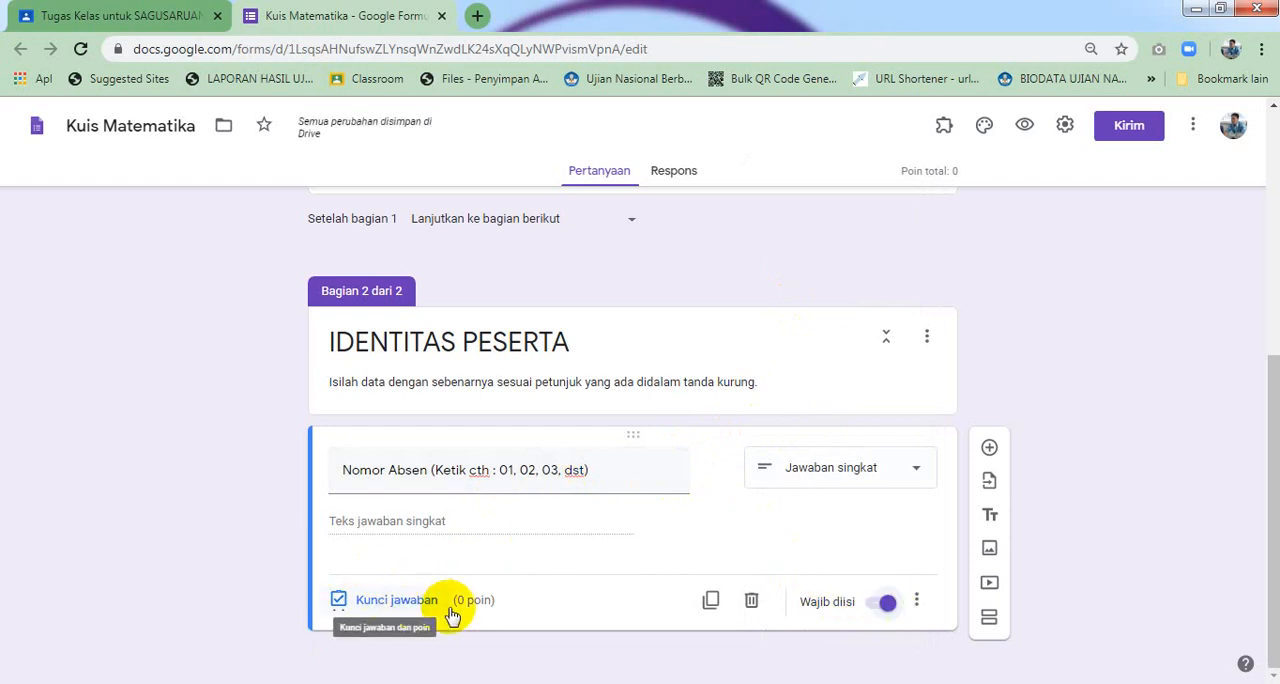
Add a required short-answer question 'Nama Lengkap (Ketik dengan hurup kapital, cth : …)' ending with a sample full name in capitals
click(593, 475)
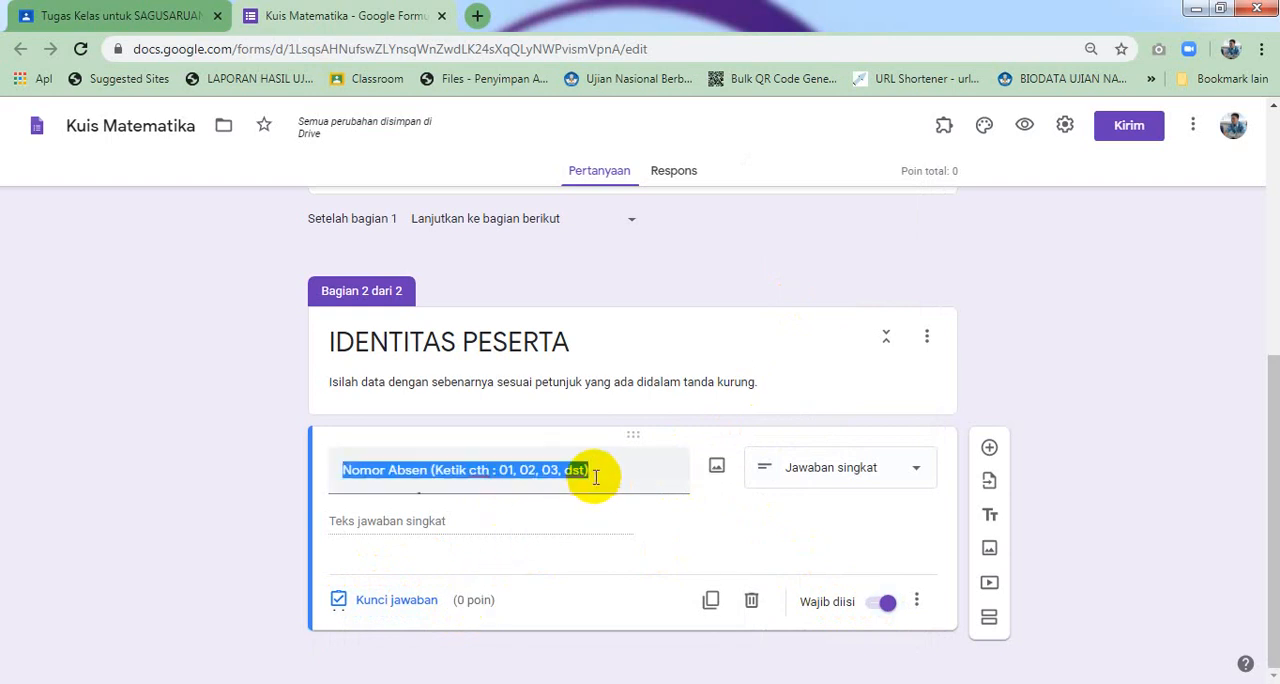
click(988, 452)
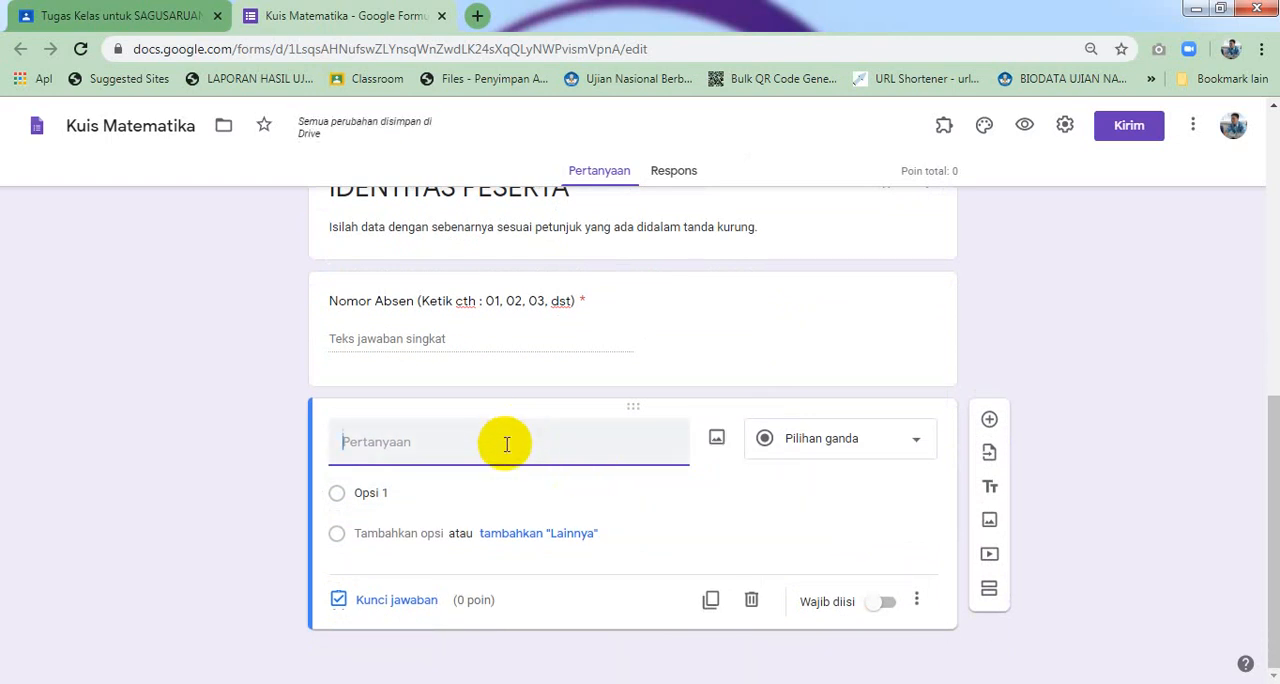
text(Nama Lengkap (Ketik)
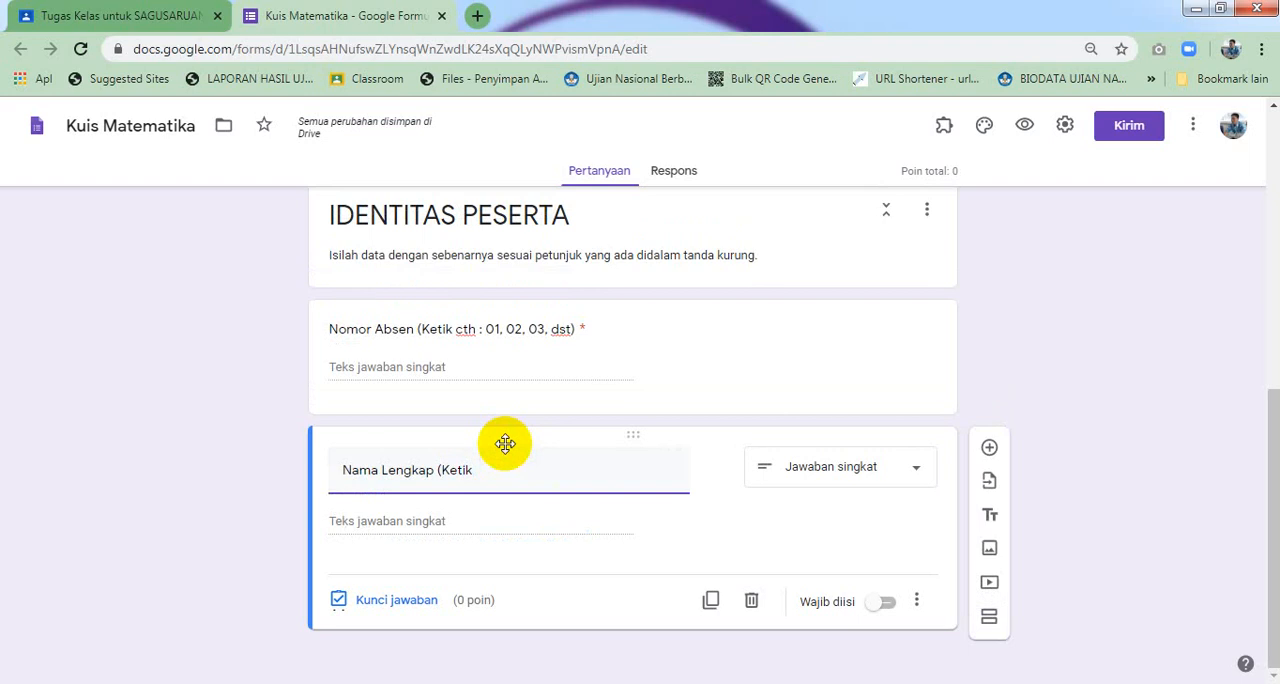
text(dengan hurup k)
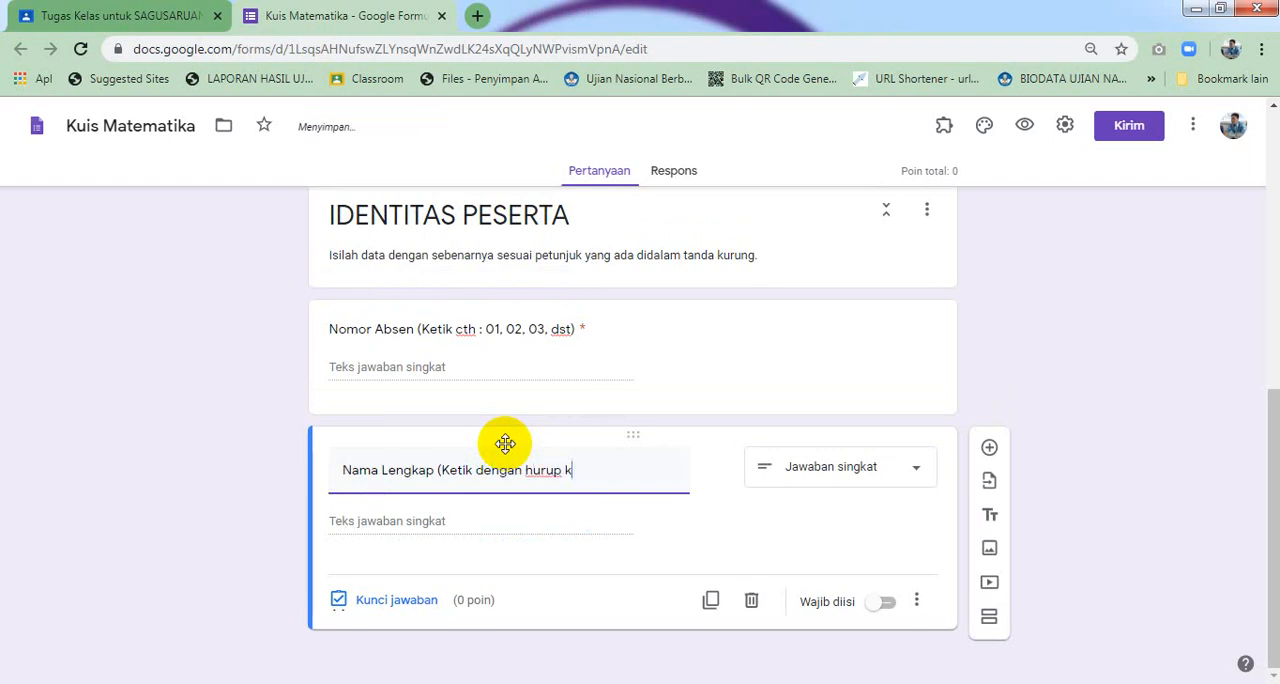
text(apital, cth :)
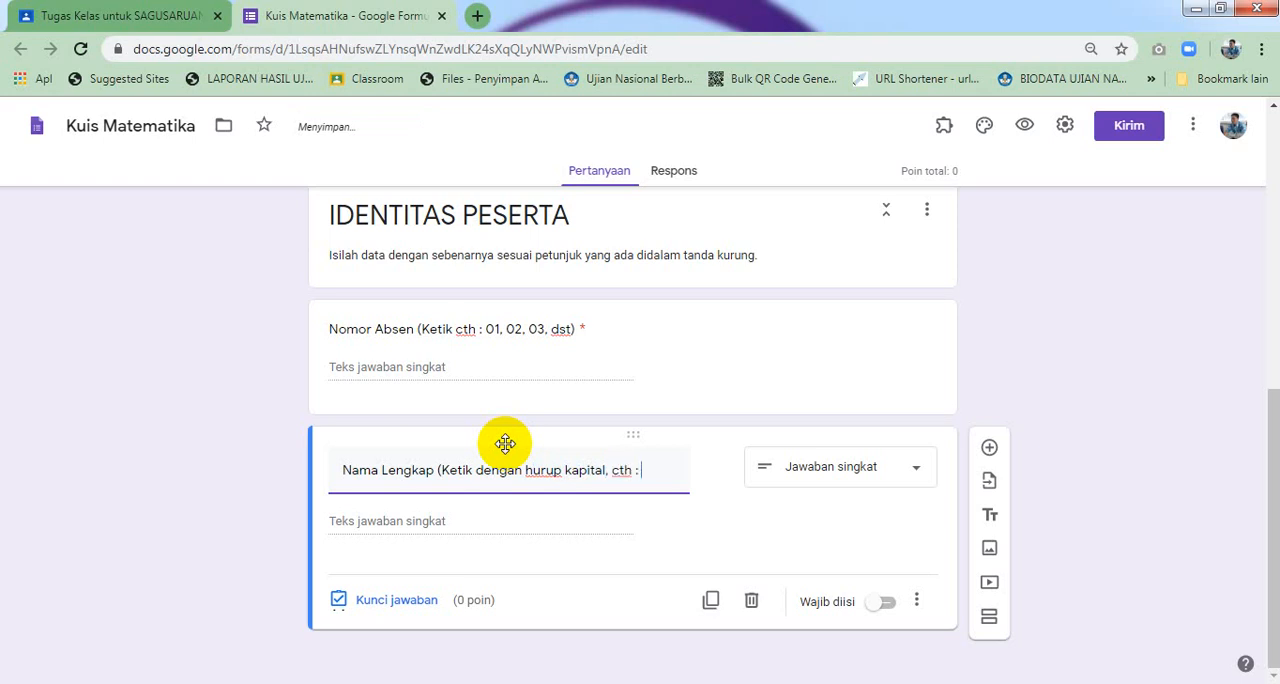
text( MUHAM)
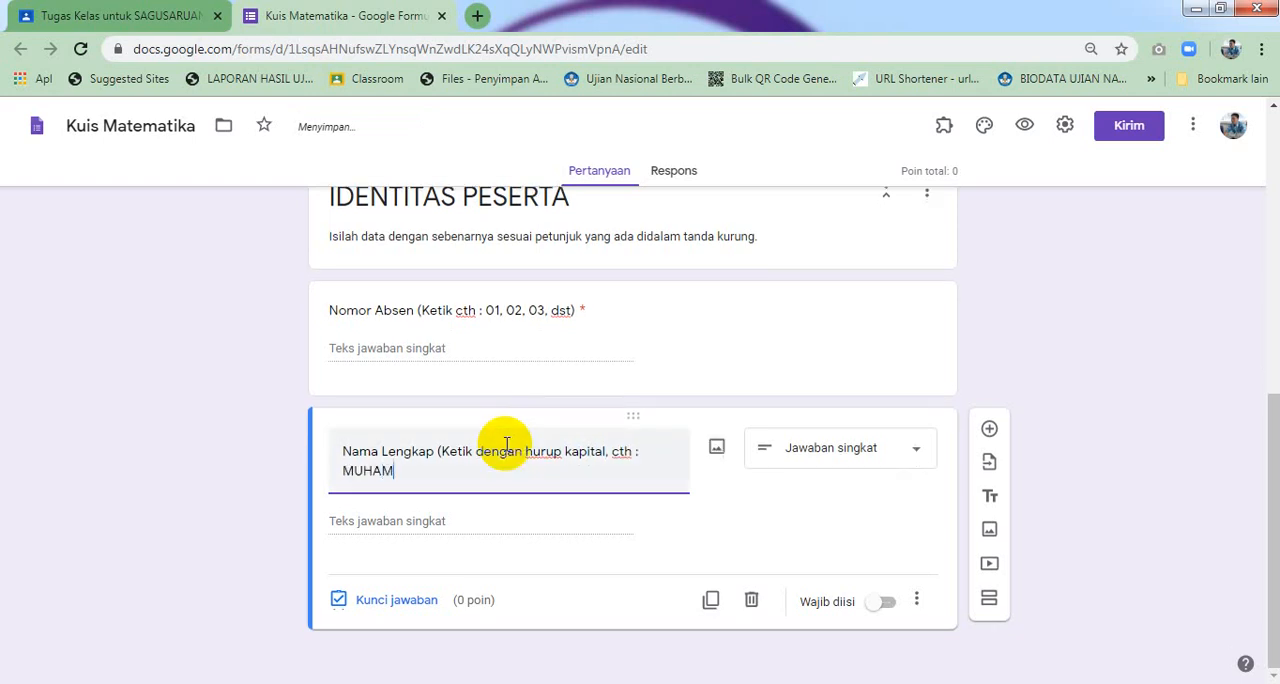
text(MAD BUDI)
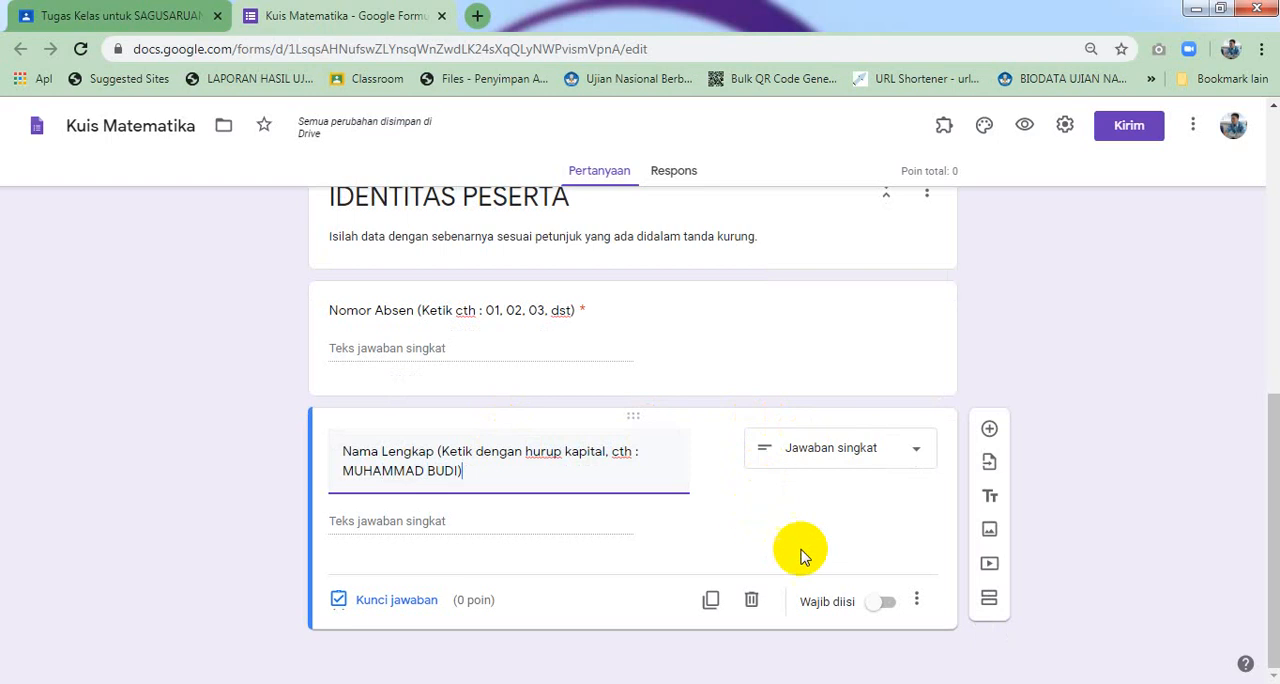
click(884, 601)
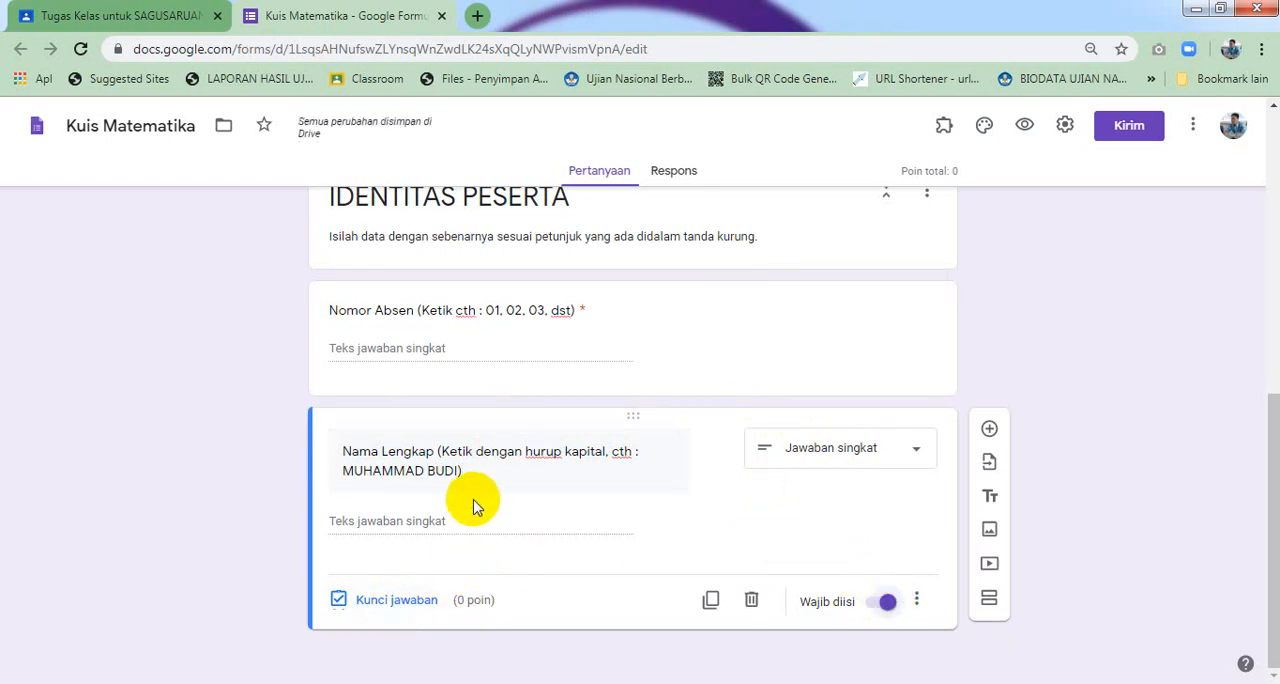
Add a drop-down question titled 'Kelas (Pilih salah satu dengan meng-klik)'
triple_click(475, 472)
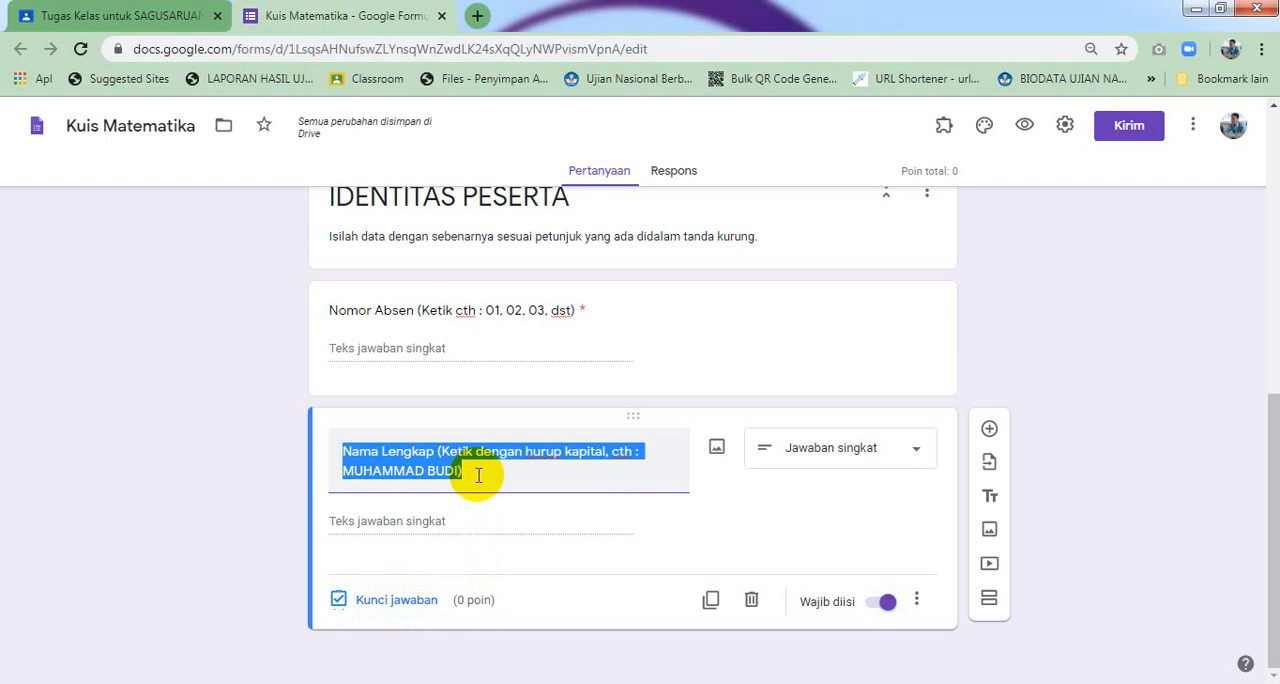
click(989, 432)
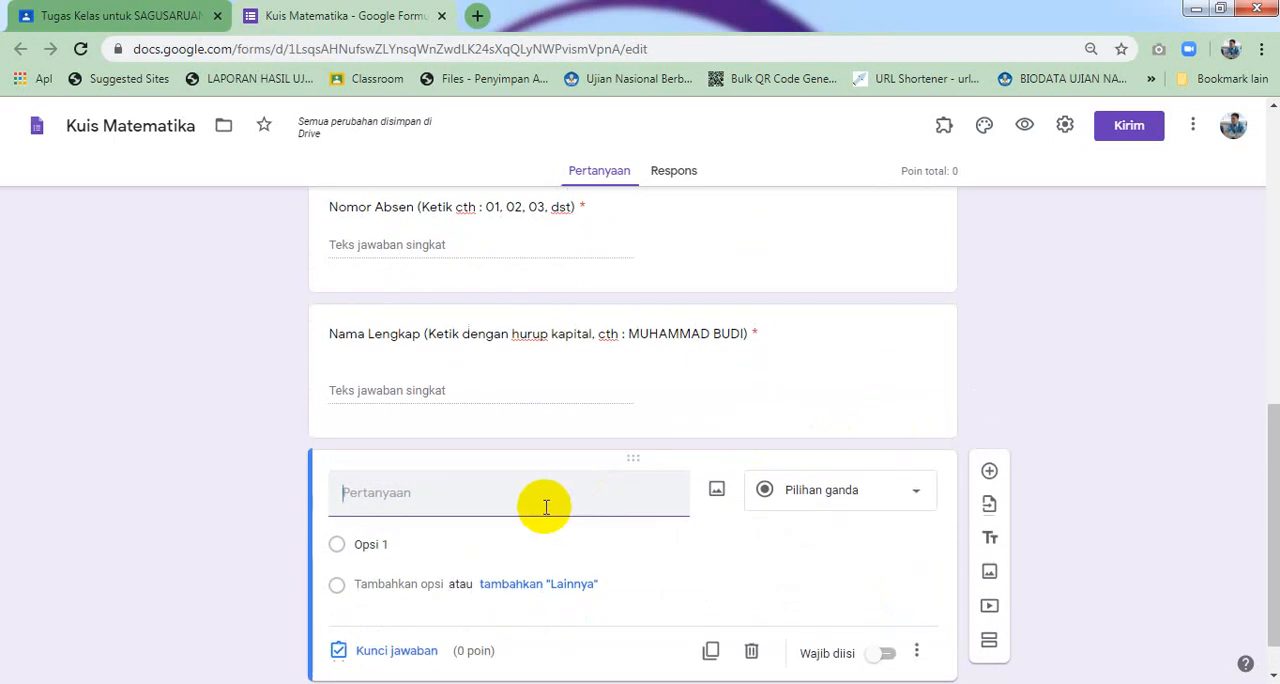
text(Kelas ()
text(Pilih salah satu)
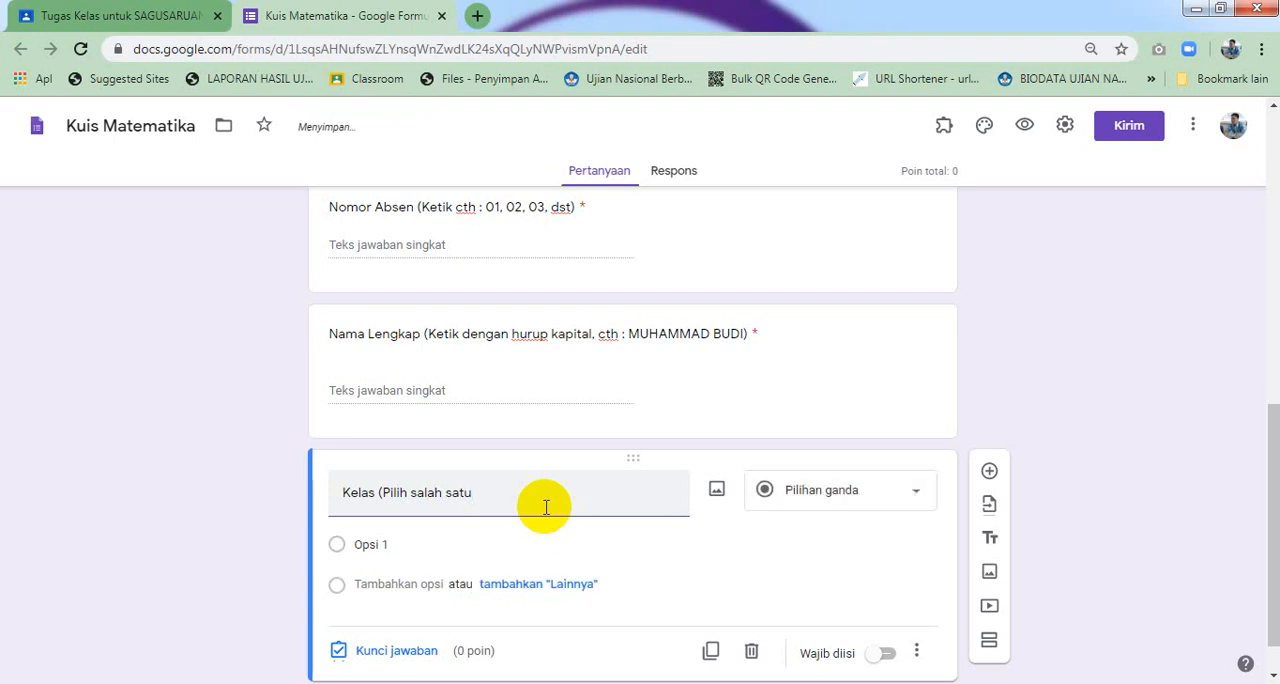
text( dengan men)
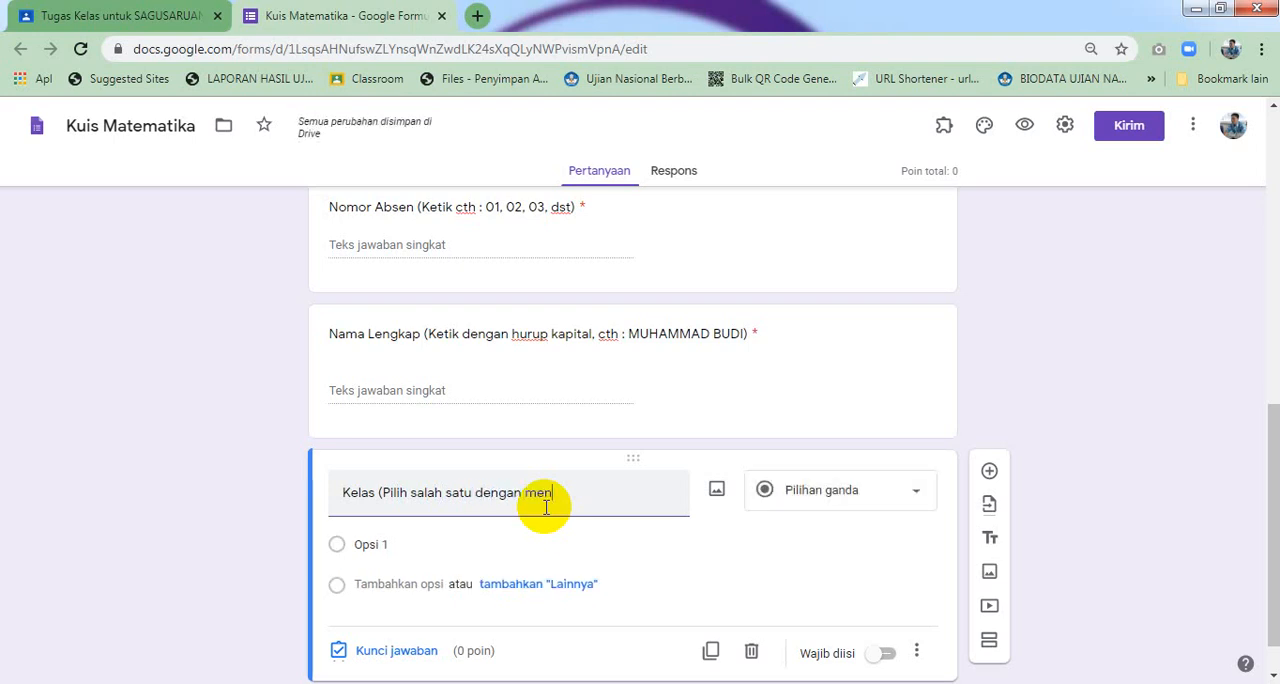
text(g-kl)
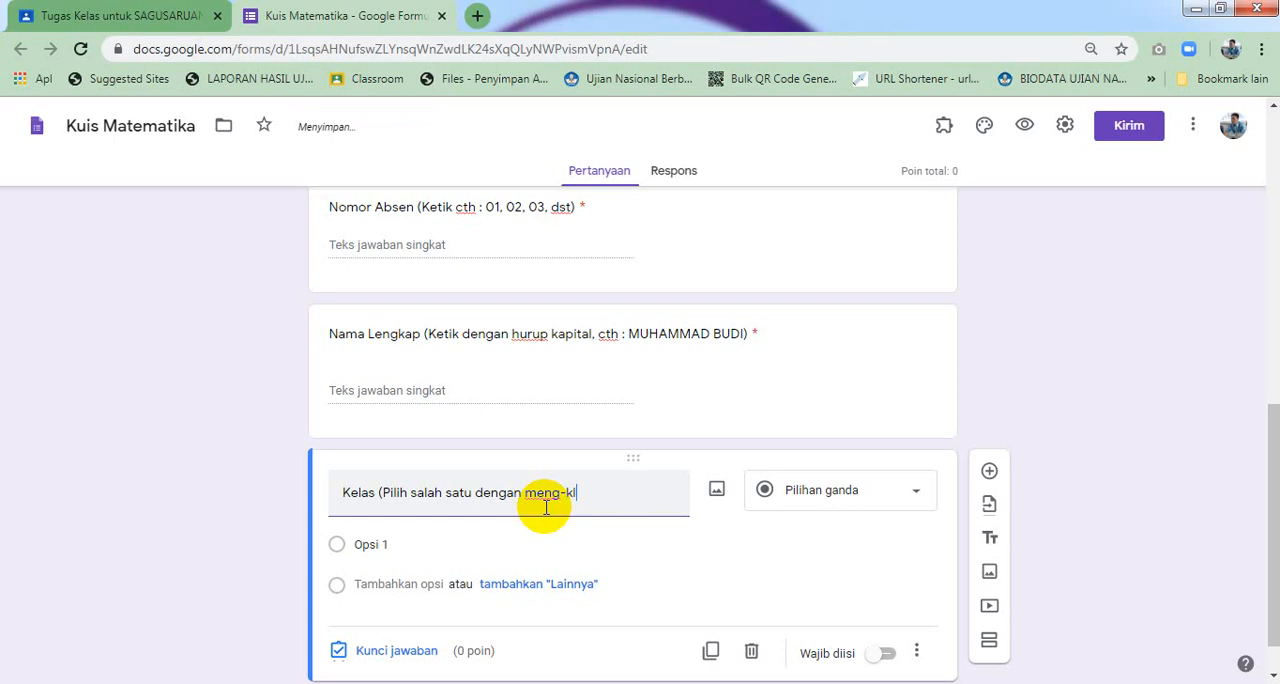
text(ik))
click(797, 493)
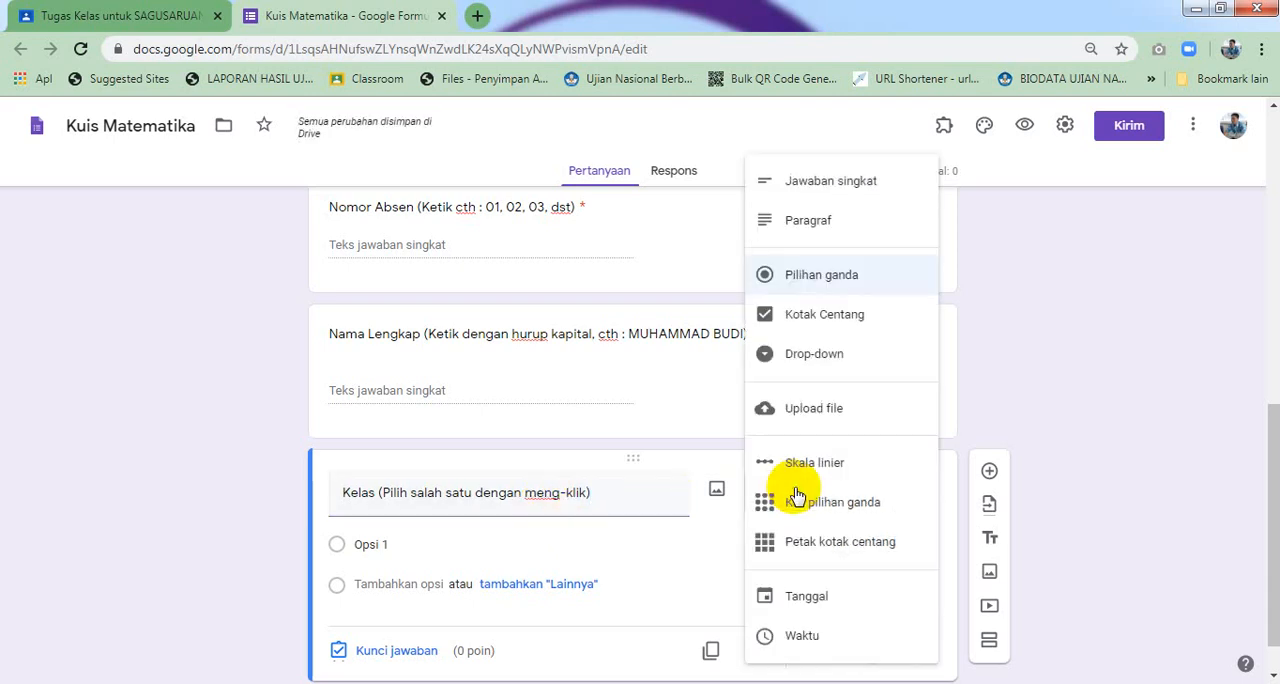
click(811, 356)
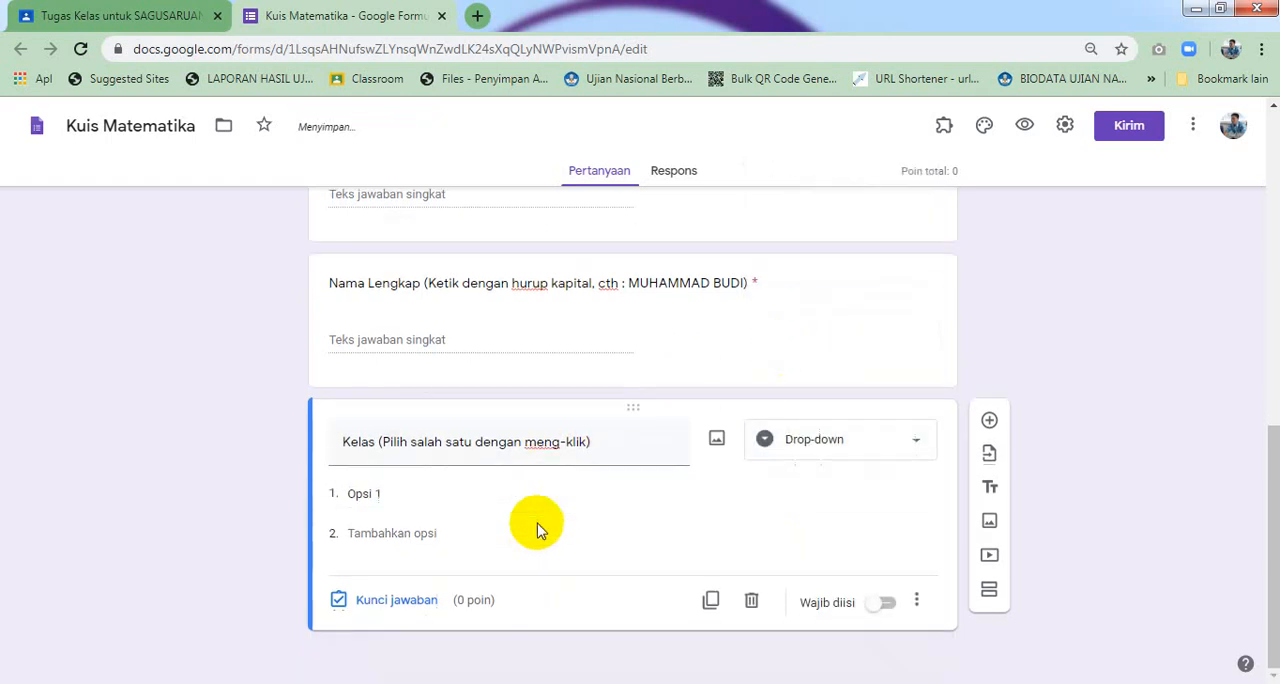
Fill the Kelas drop-down with the options X.MIA.1, X.MIA.2, X.IIS.1 and X.IIS.2
click(521, 493)
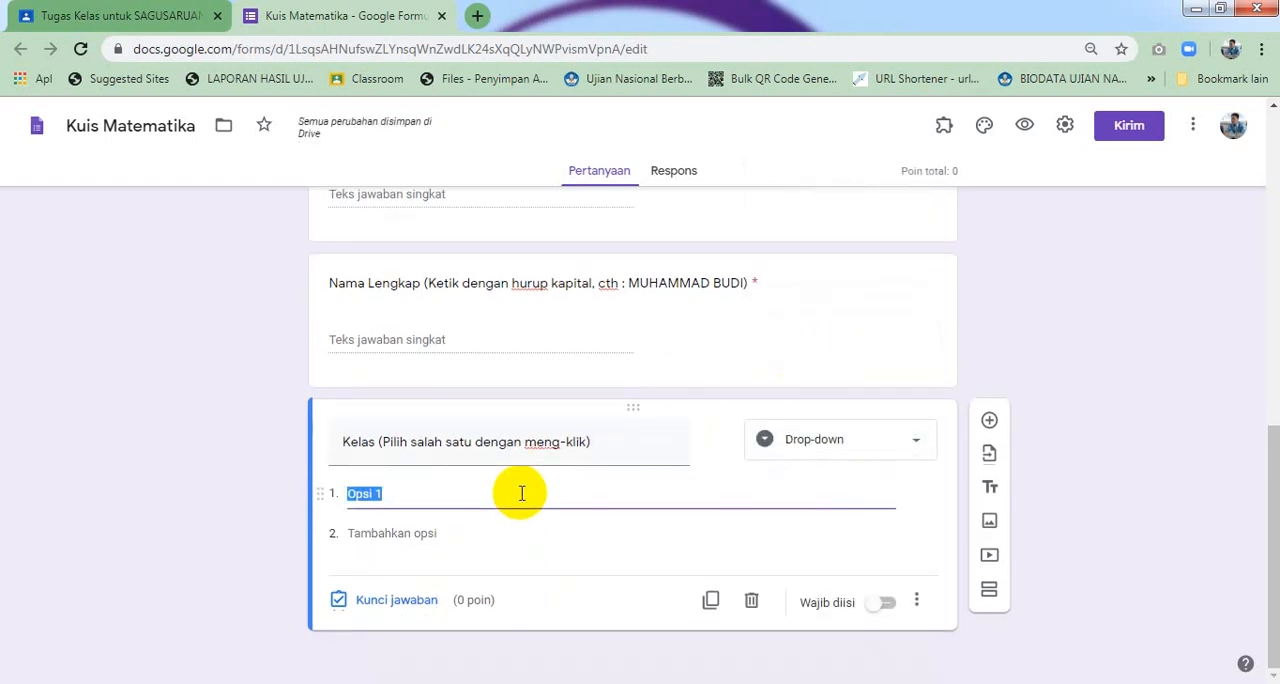
text(X.MIA.1)
click(426, 533)
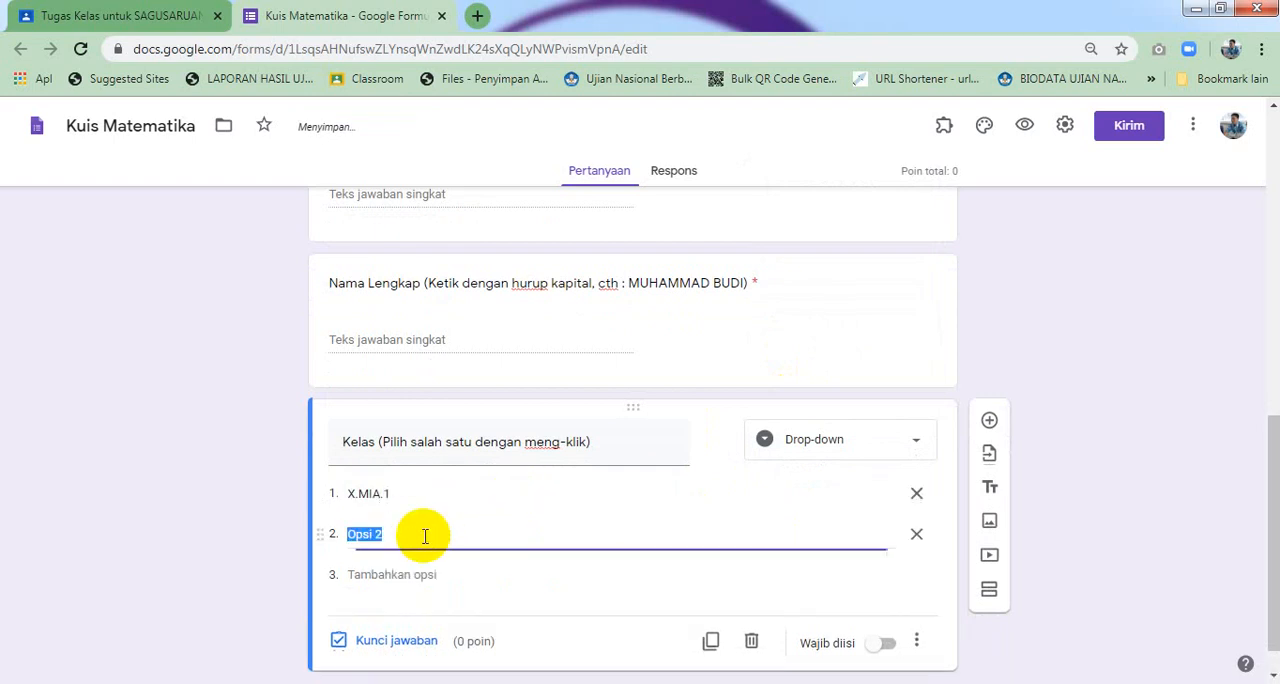
text(X.MIA.2)
scroll(425, 536, down, 1)
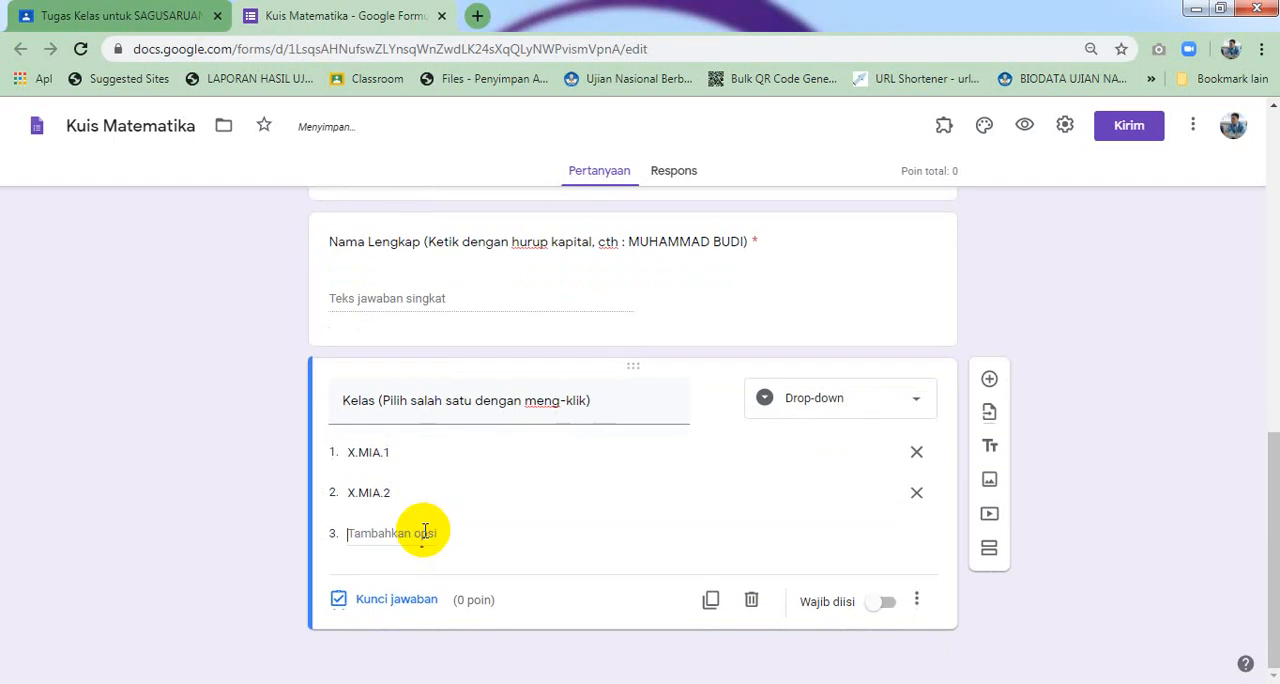
click(425, 531)
text(X.IIS)
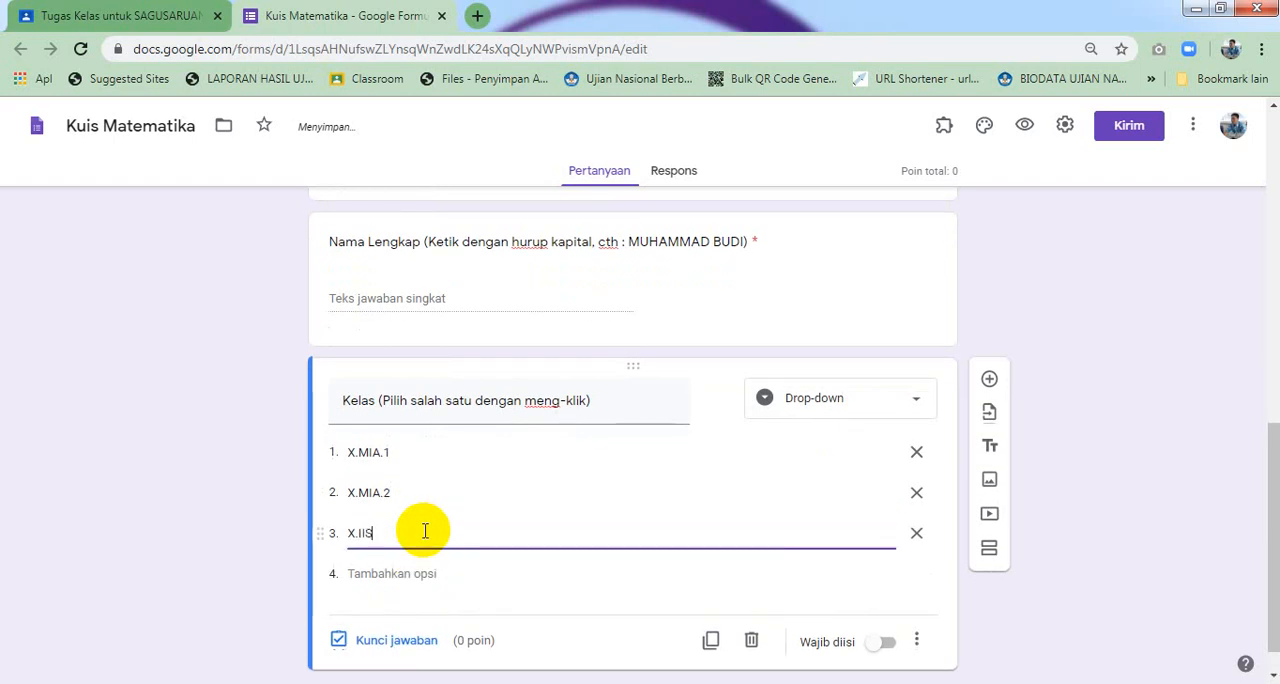
text(.1)
click(411, 573)
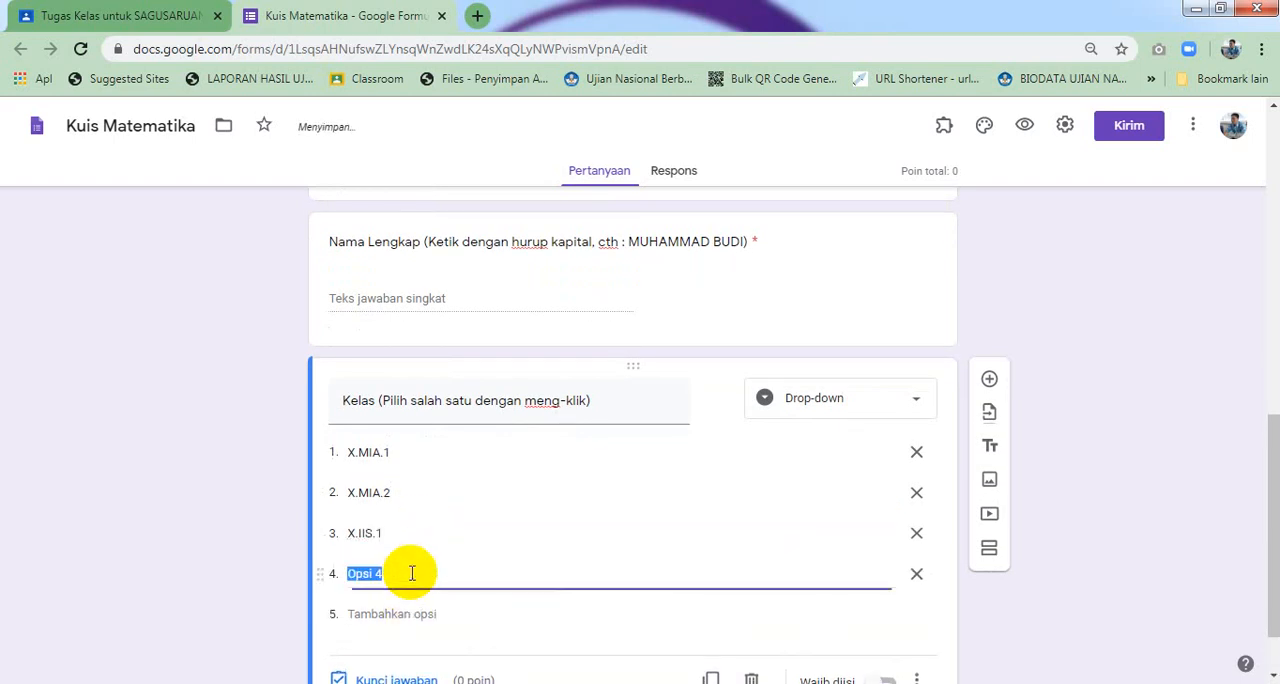
text(X.IIS.2)
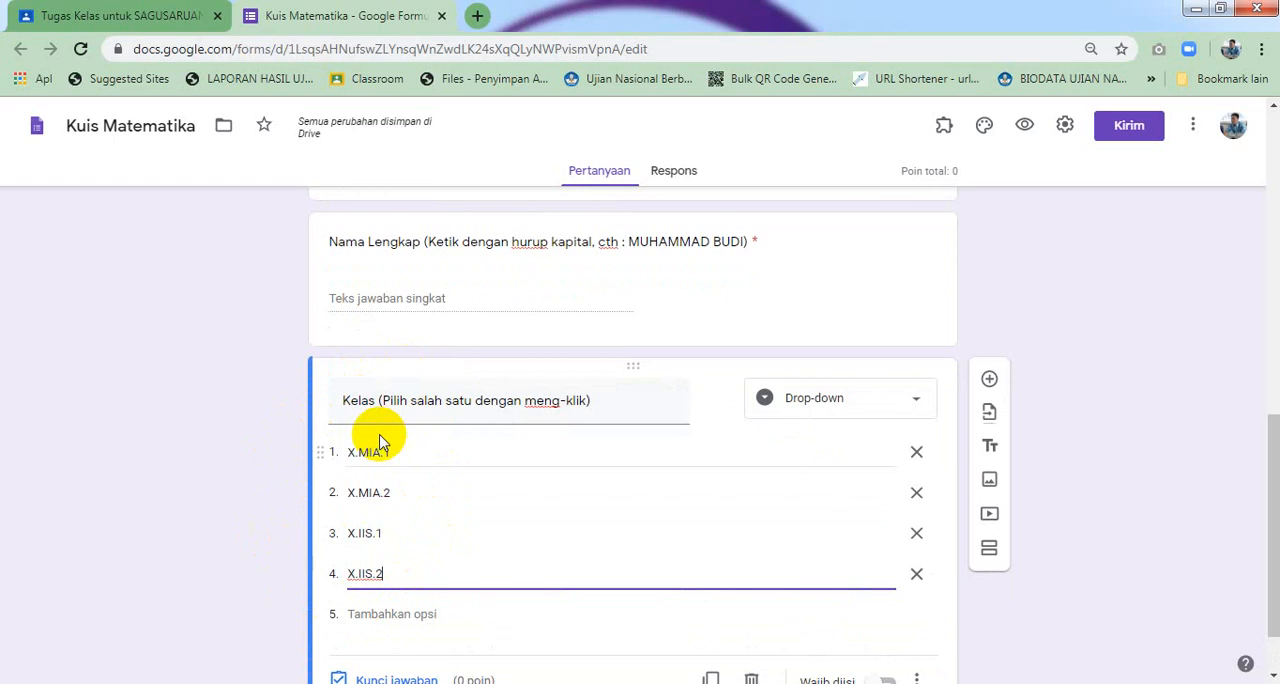
Make the Kelas drop-down question required
scroll(383, 449, down, 1)
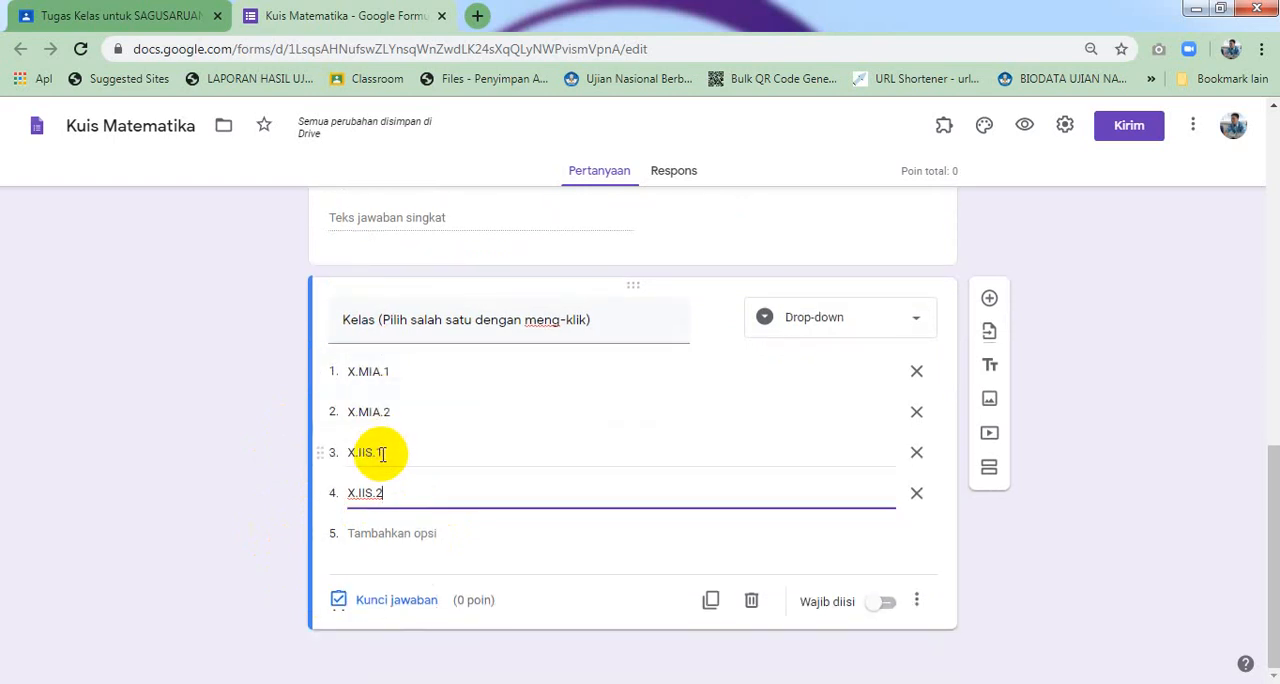
click(885, 602)
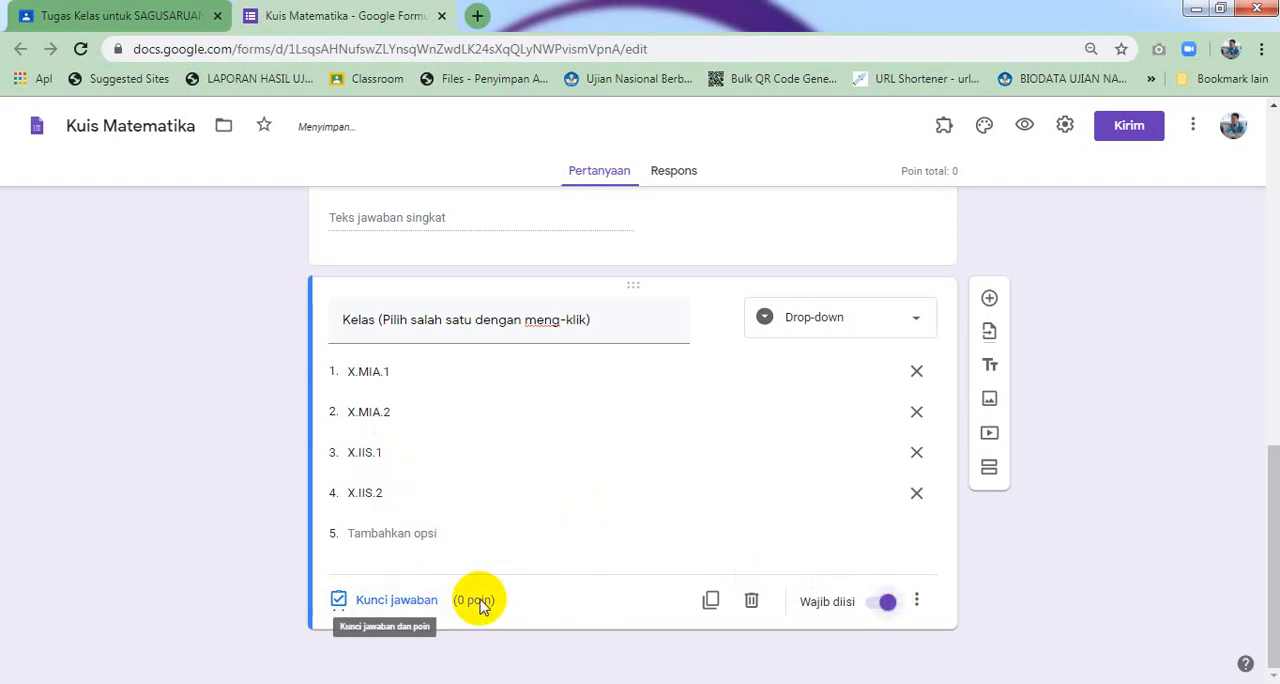
triple_click(557, 318)
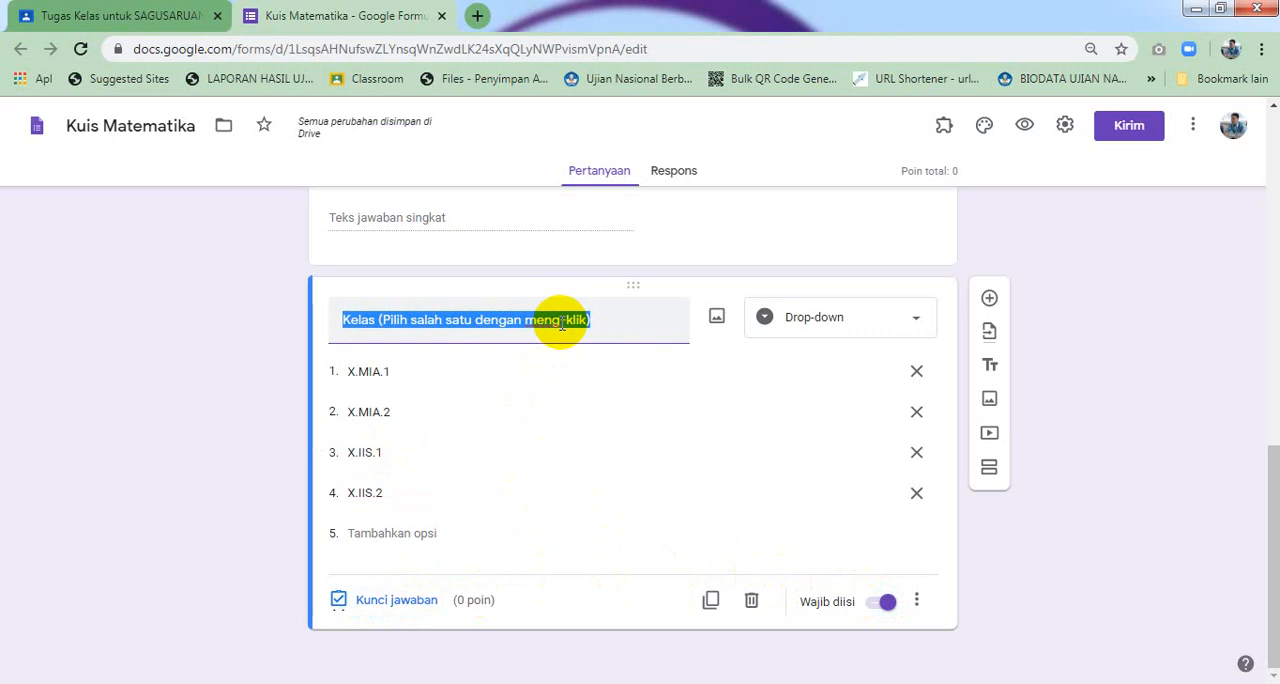
click(600, 324)
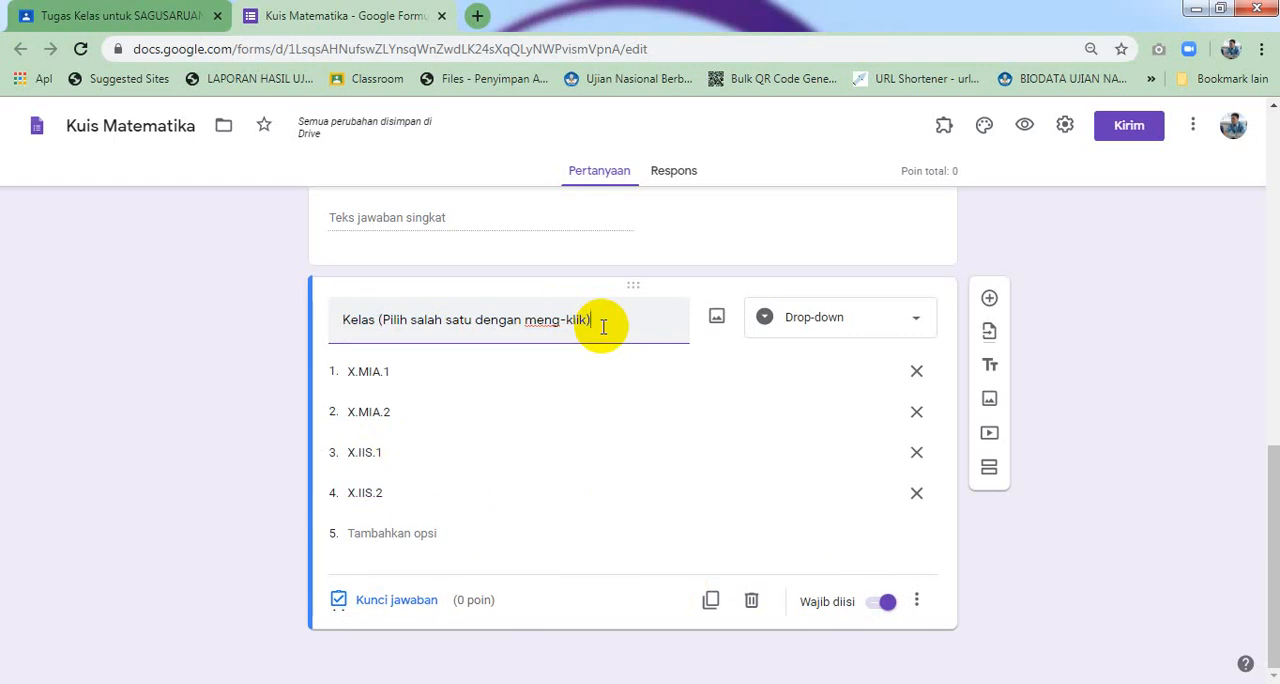
Add a new short-answer question titled 'Token (Ketikkan token yang diberikan gurumu)'
click(989, 300)
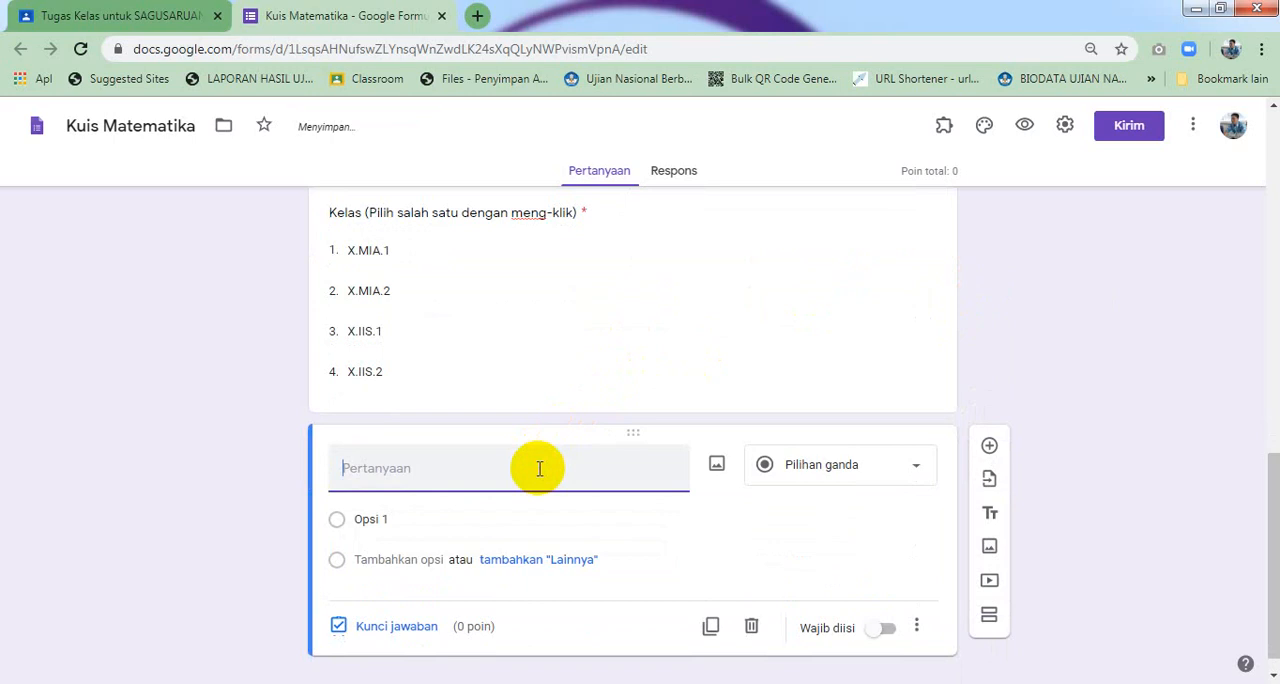
text(Token ()
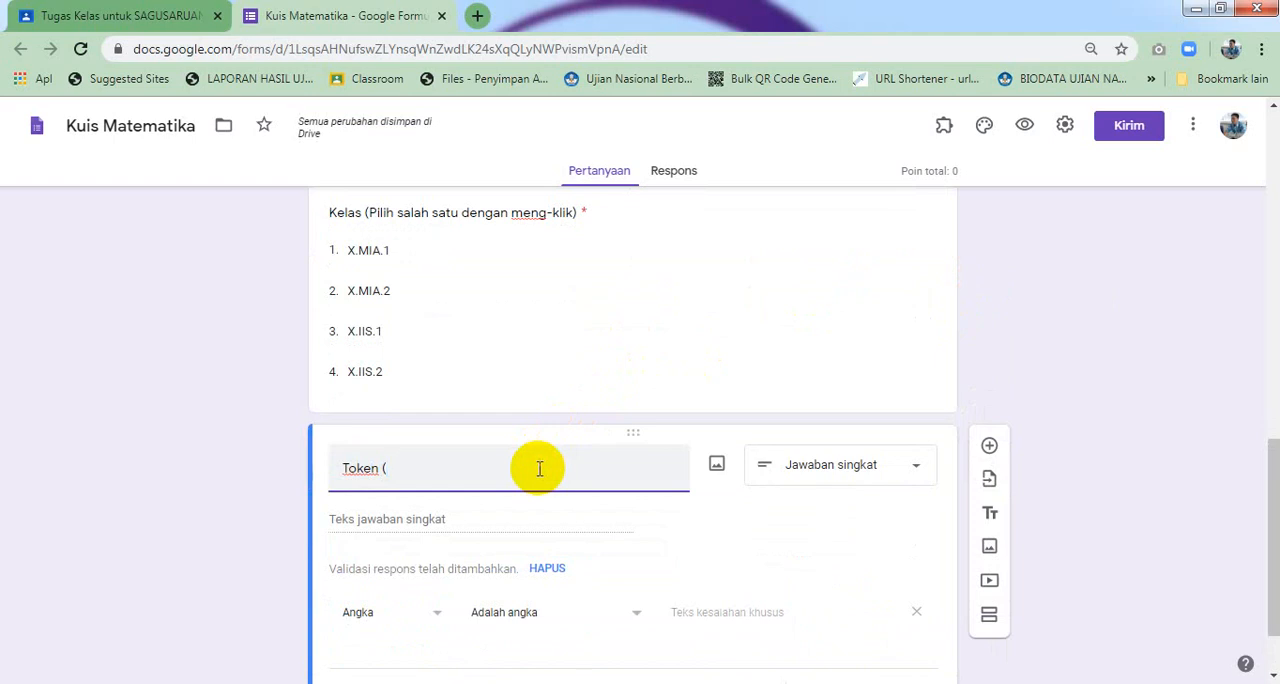
text(Ketik)
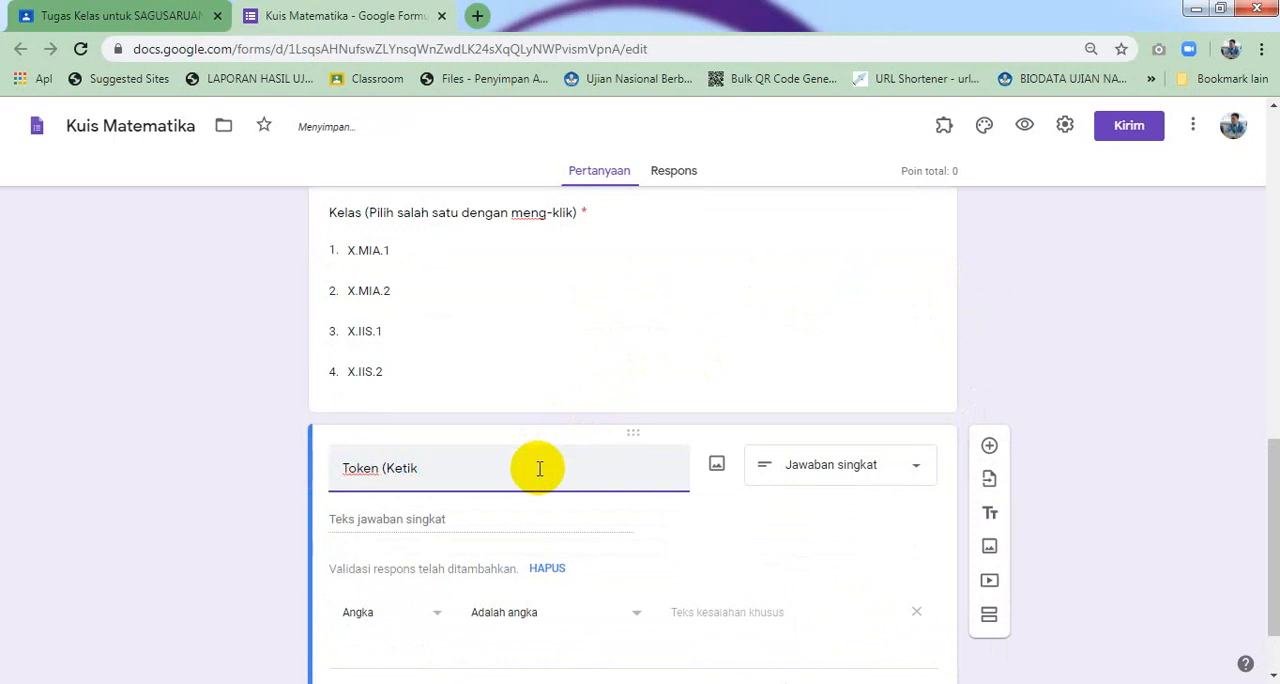
text(kan toke)
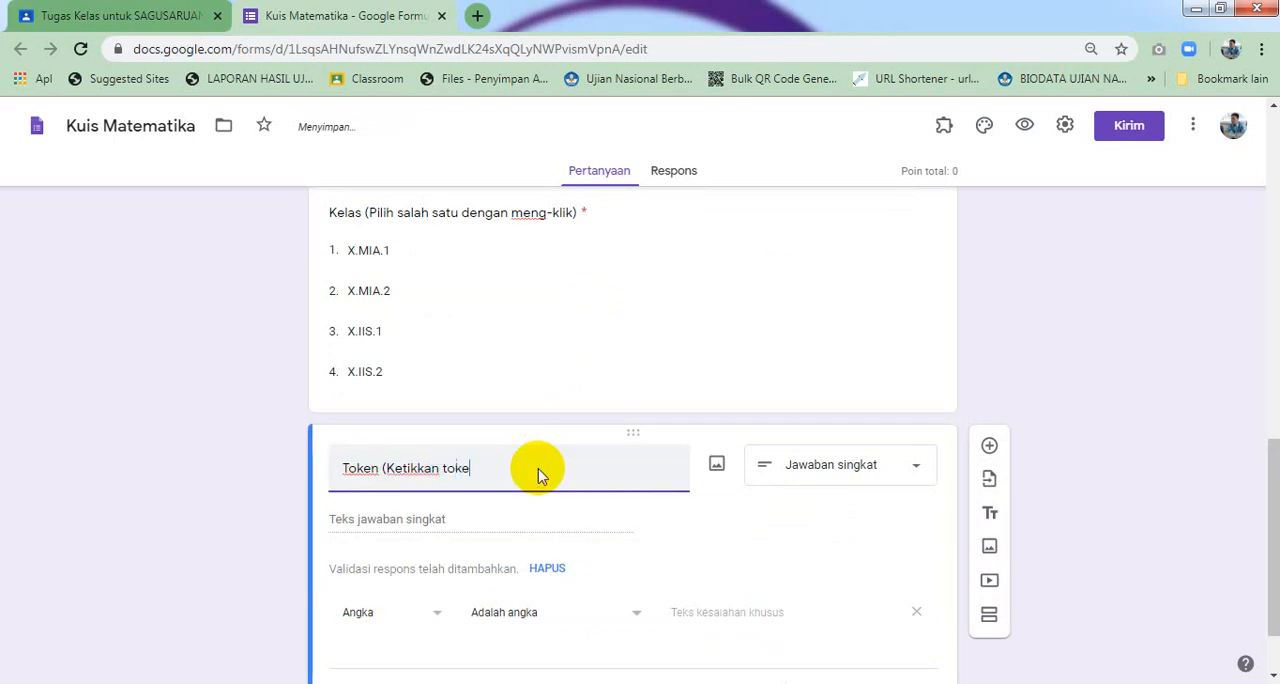
text(n yang dib)
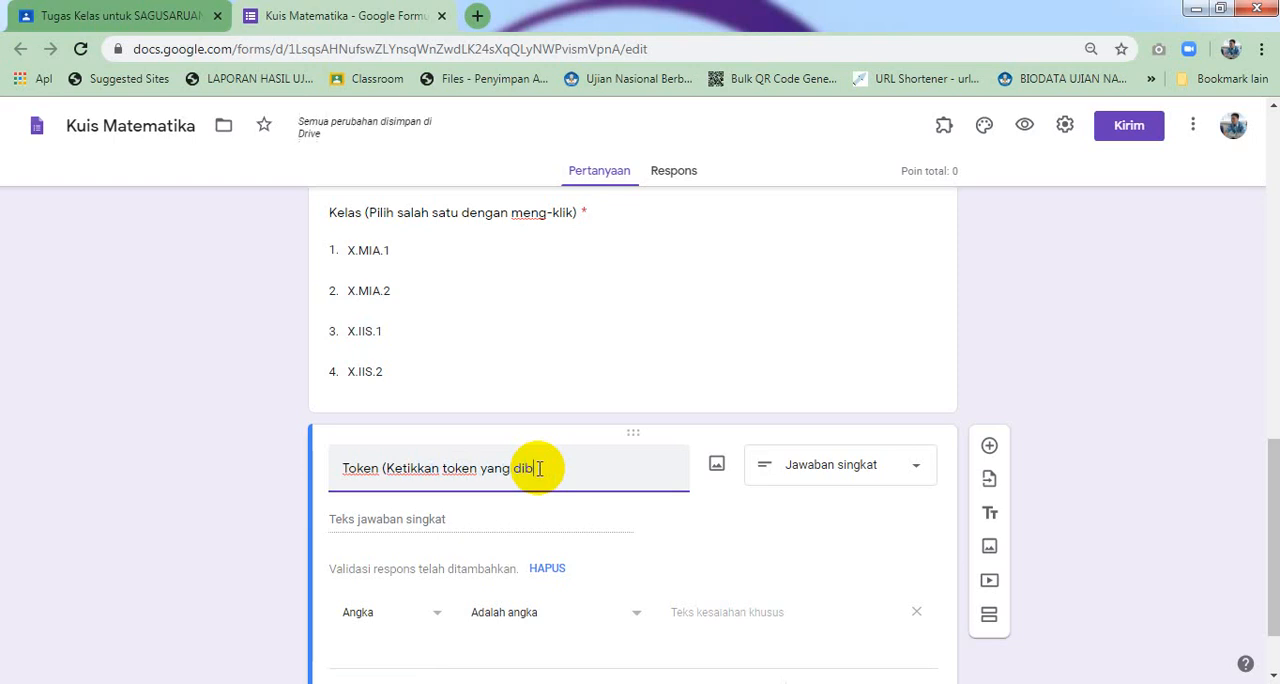
text(erikan gurumu)
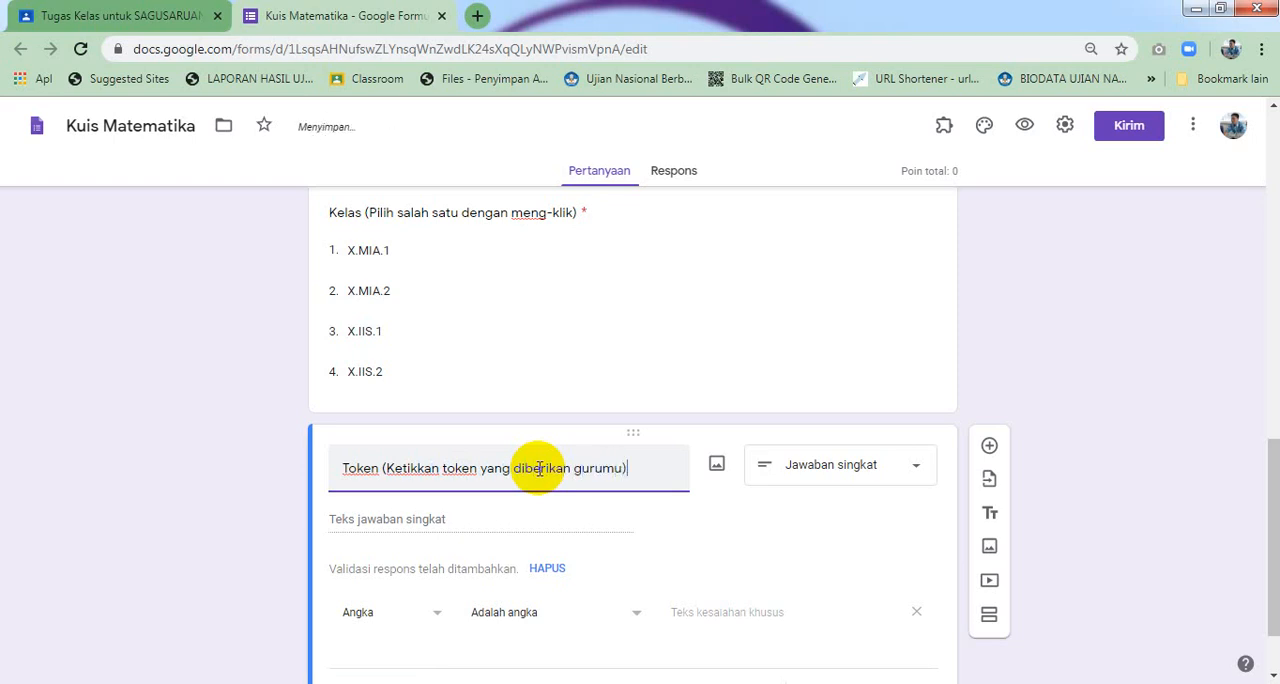
text())
Set the Token question's response validation to Teks, Berisi, with the quiz token code as the required text
scroll(650, 471, down, 1)
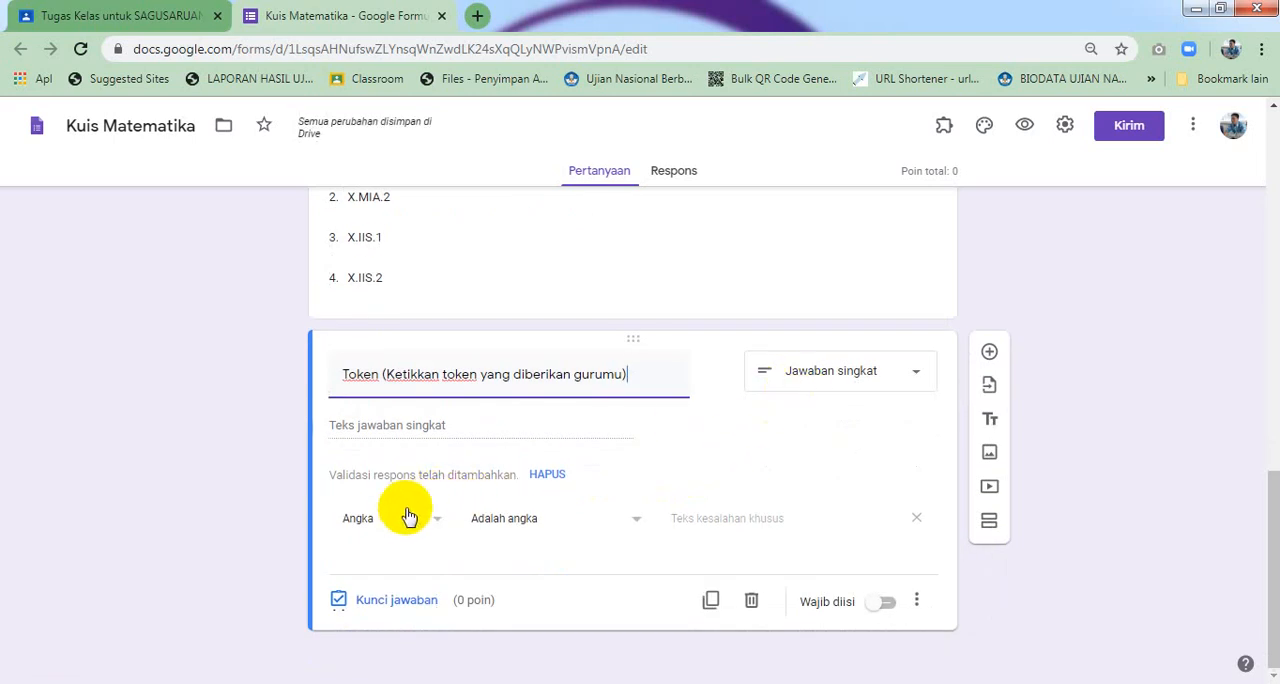
click(404, 520)
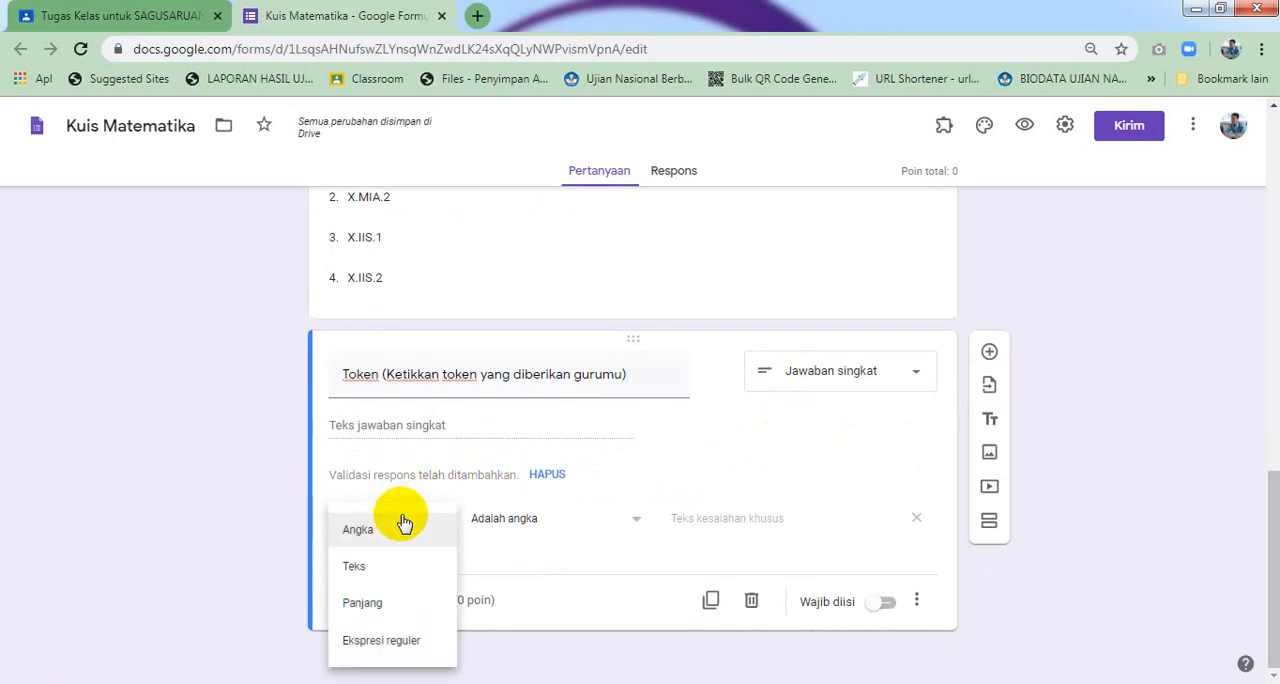
click(401, 568)
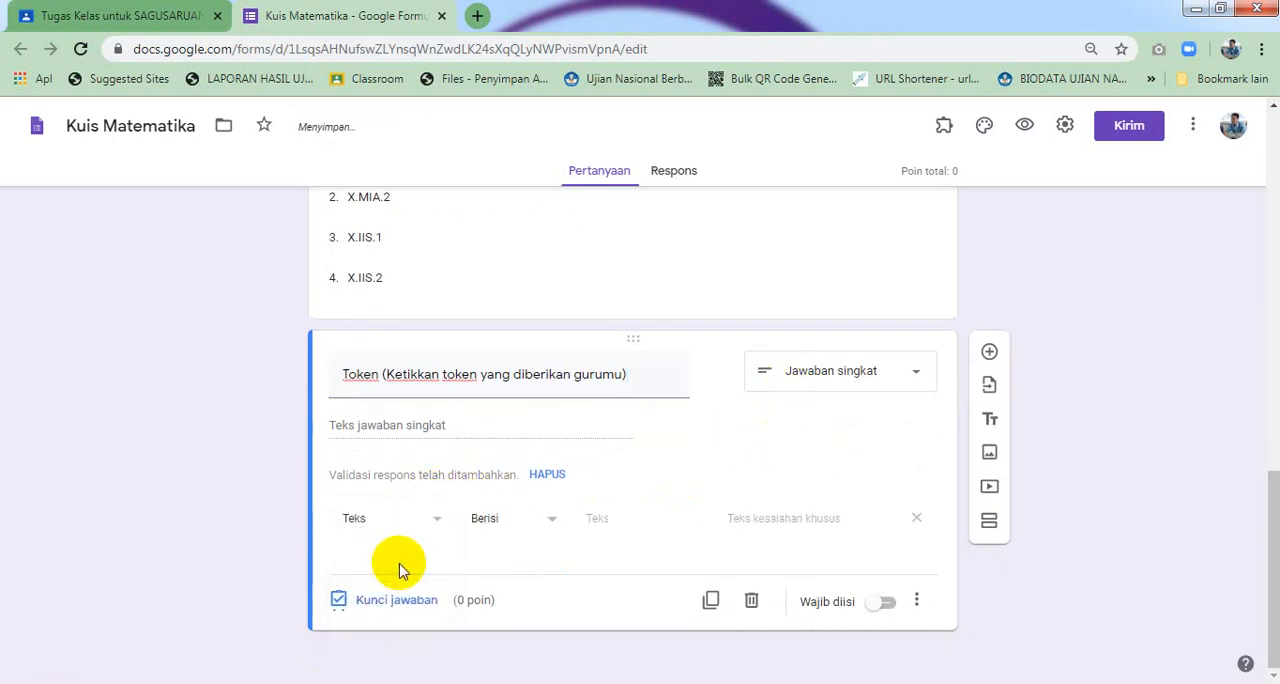
click(492, 524)
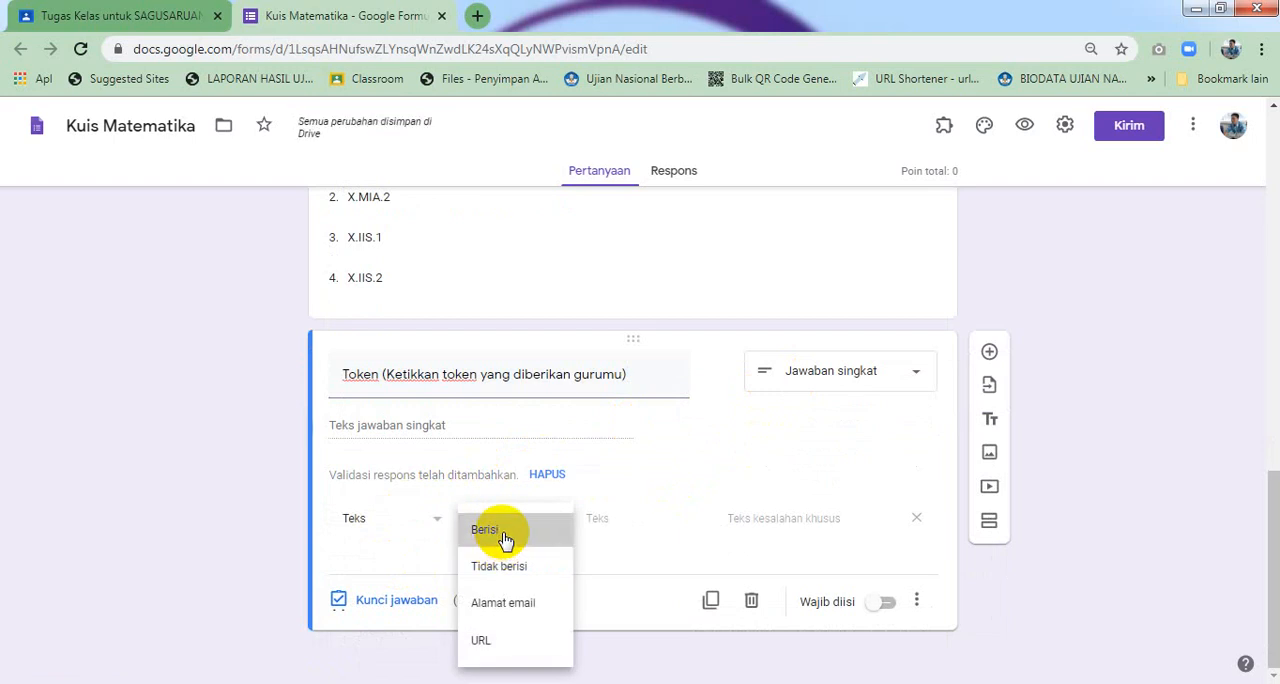
click(502, 540)
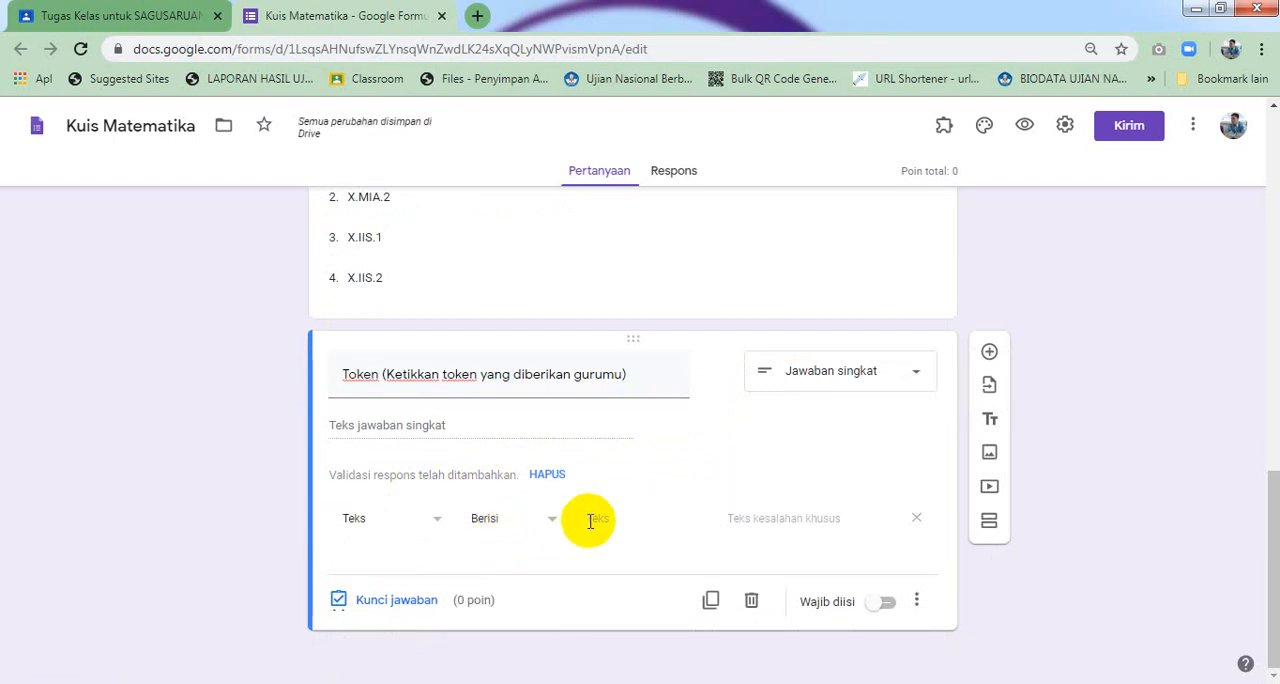
click(659, 520)
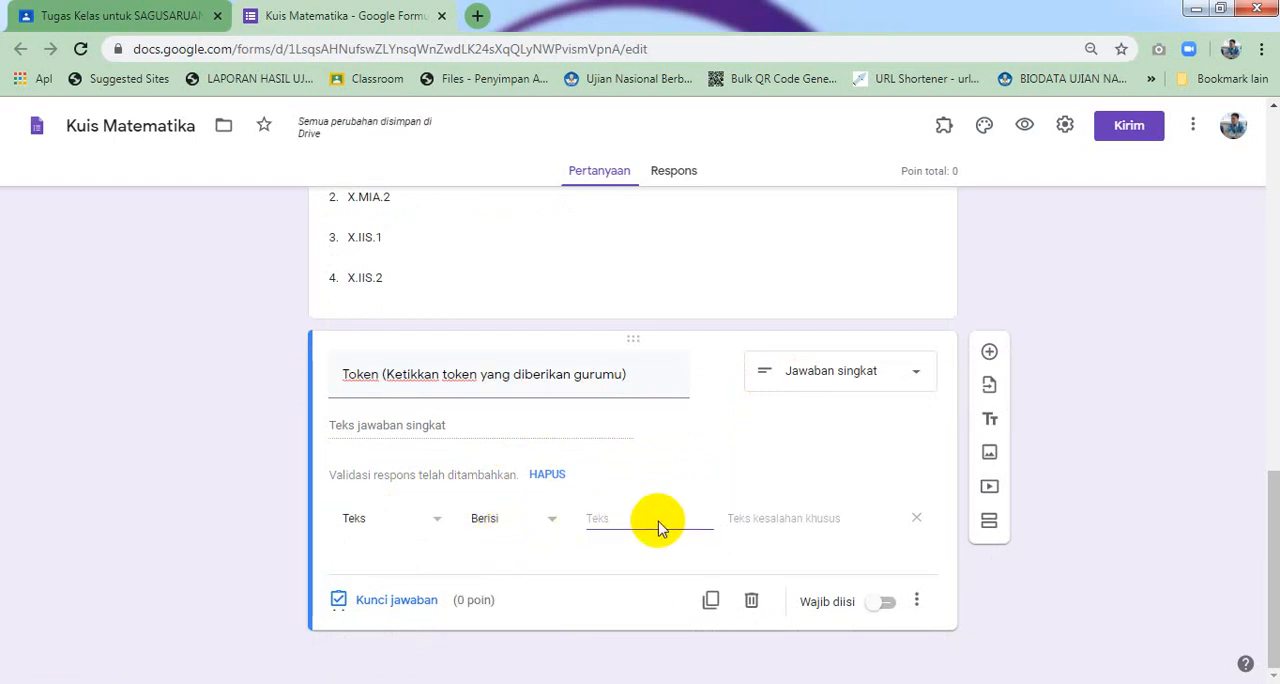
text(12345)
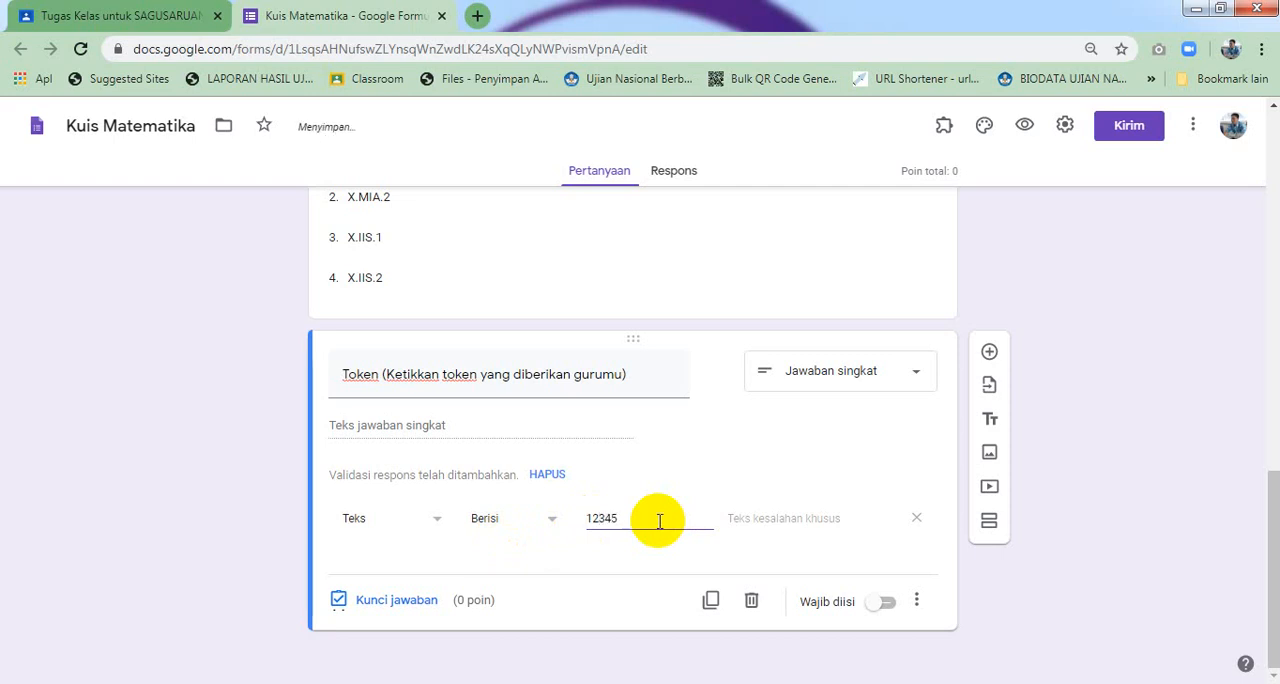
text(AB)
Enter the custom error text 'Maaf token salah, silahkan diulangi.' for the Token validation
click(736, 520)
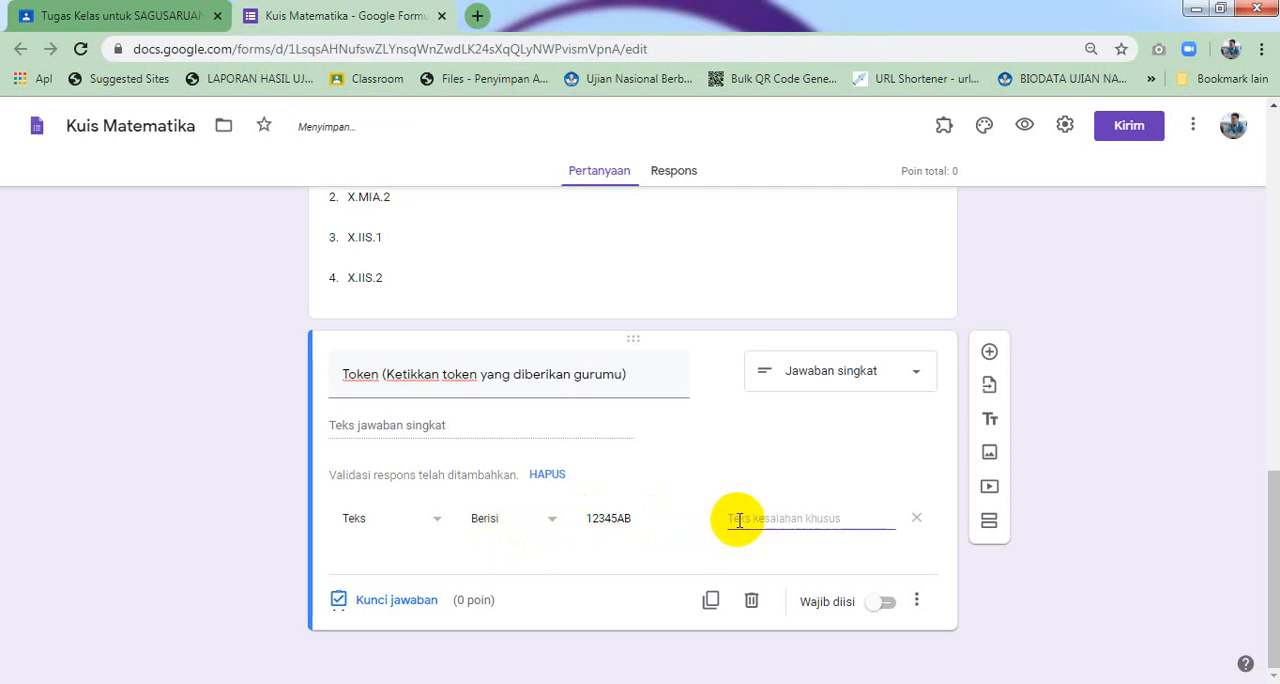
text(Maaf)
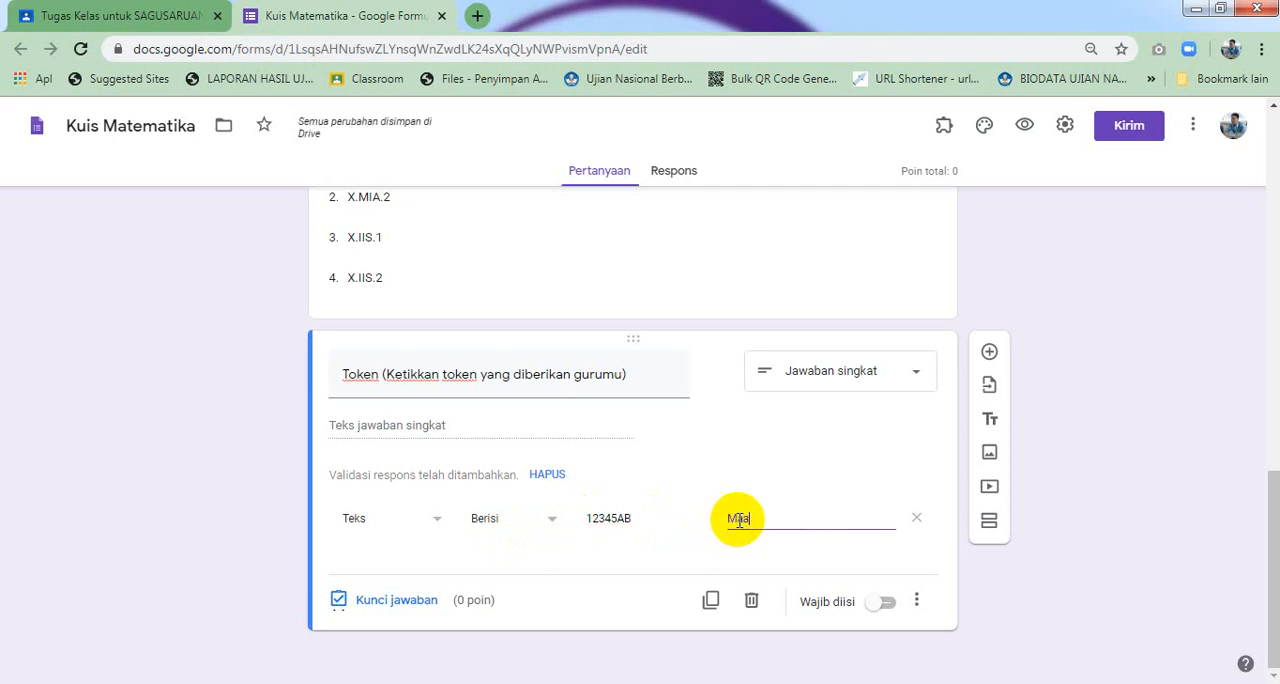
text( token salah)
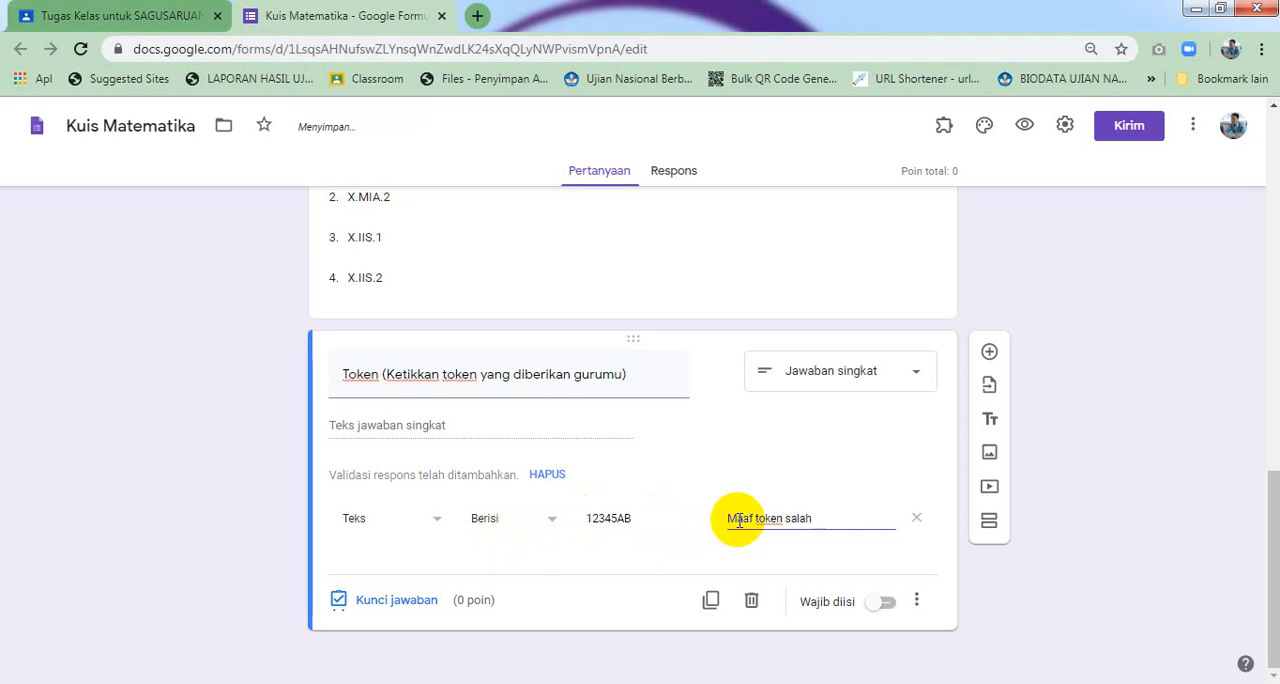
text(, ulangi)
key(BackSpace)
key(BackSpace)
key(BackSpace)
key(BackSpace)
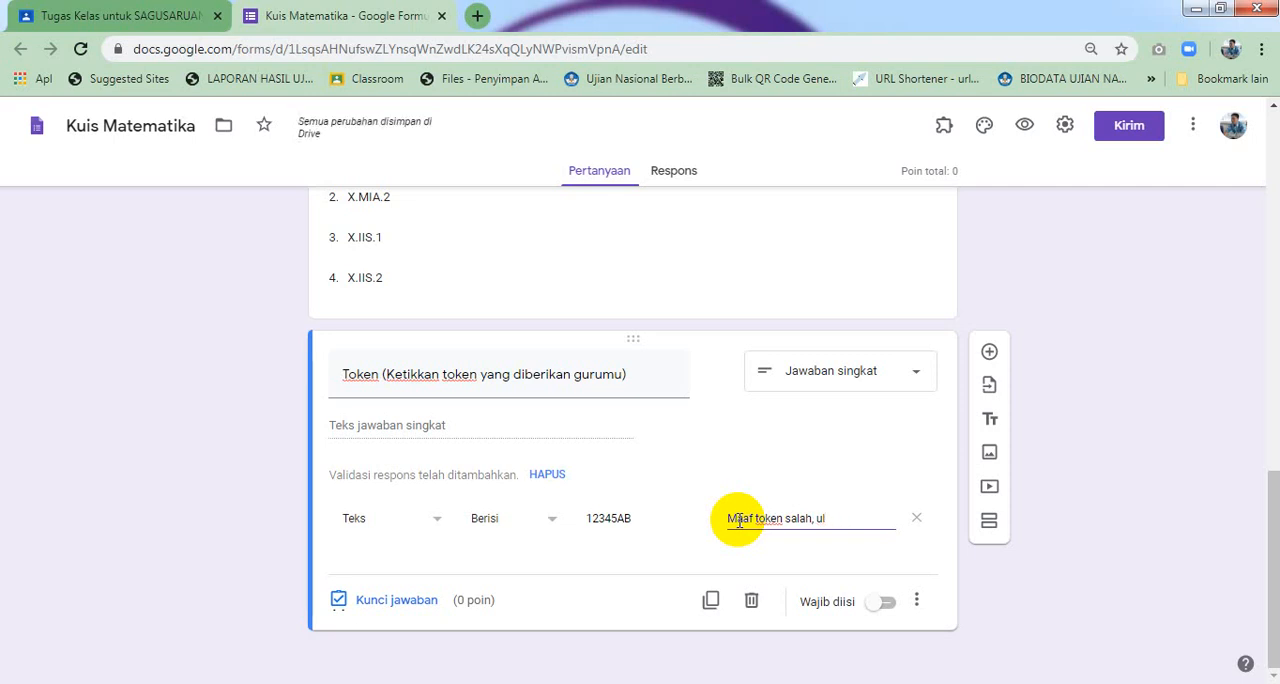
text(silah)
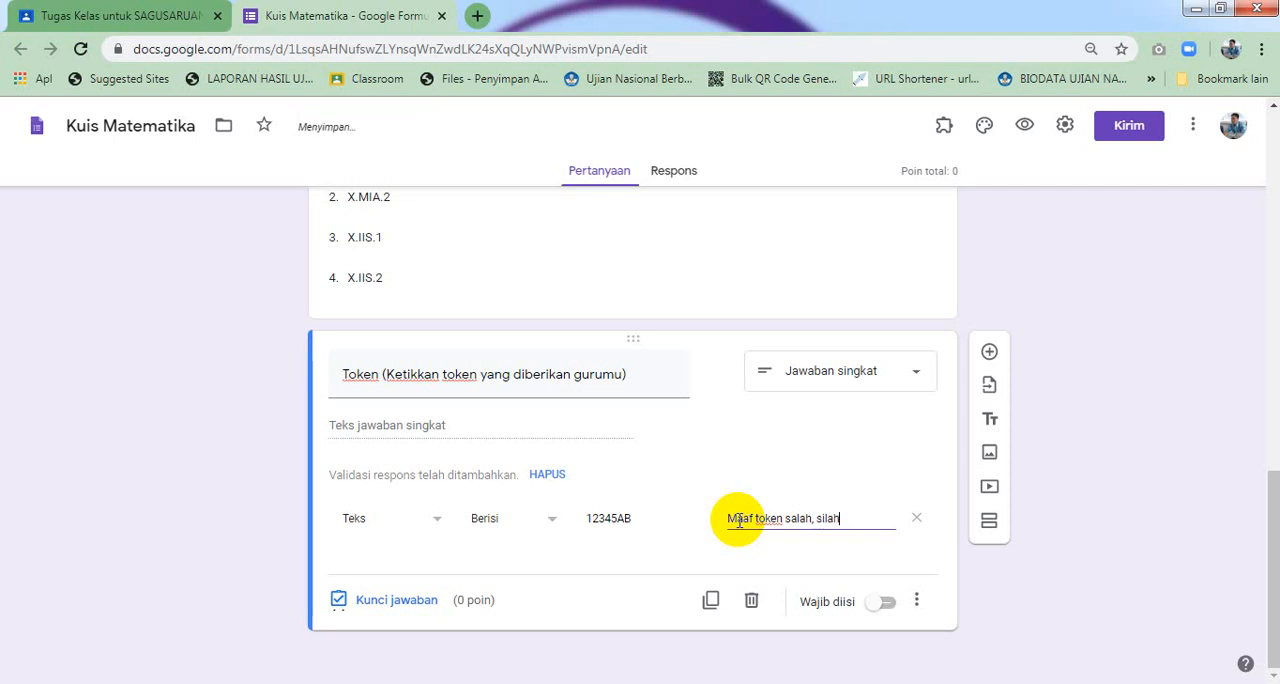
text(kan diulangi)
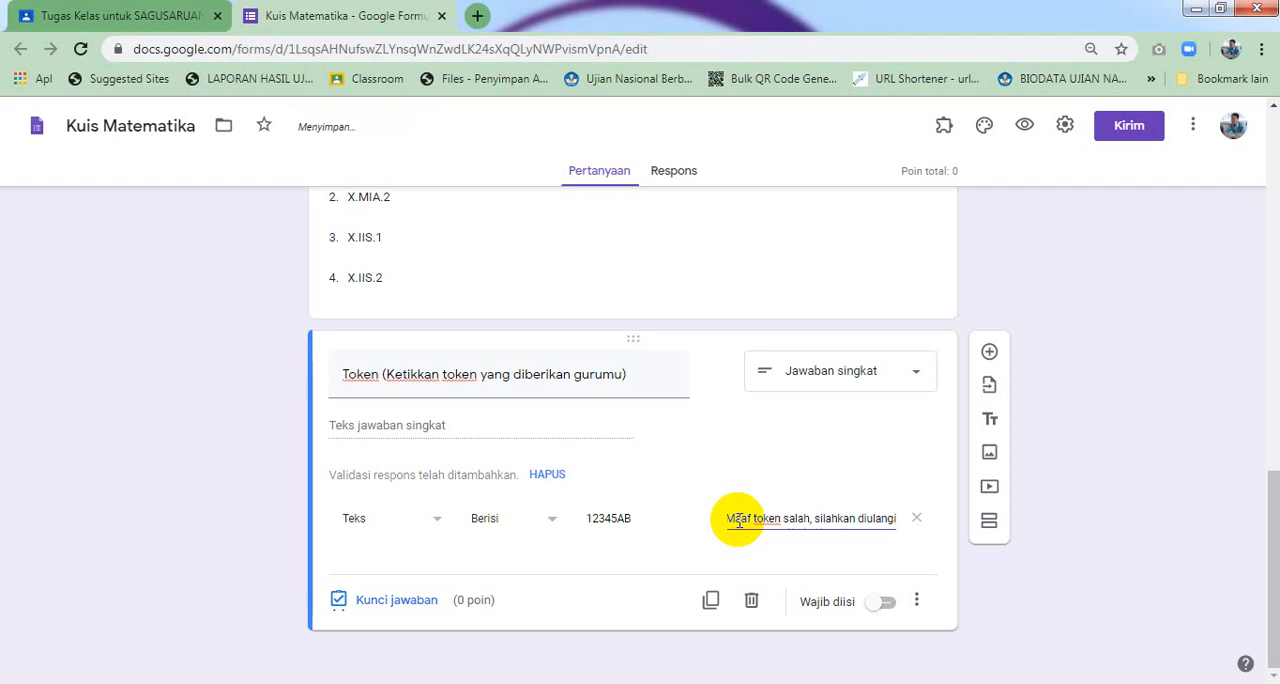
text(.)
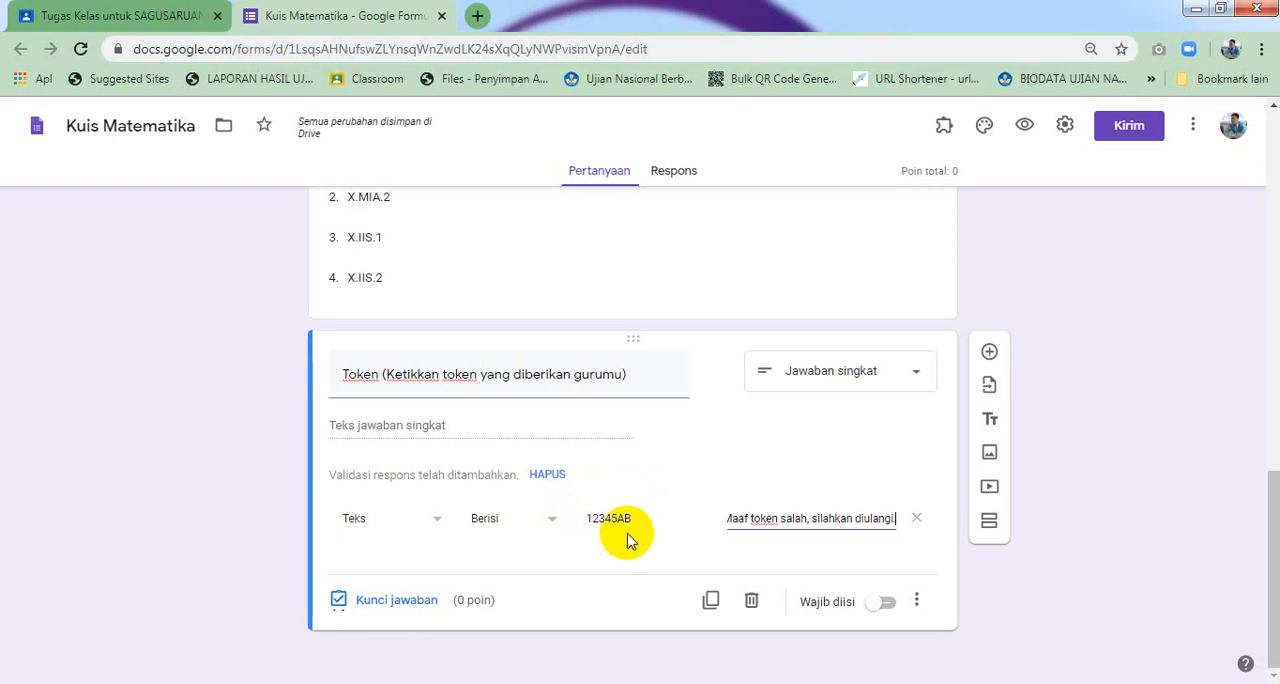
Make the Token question required
click(891, 606)
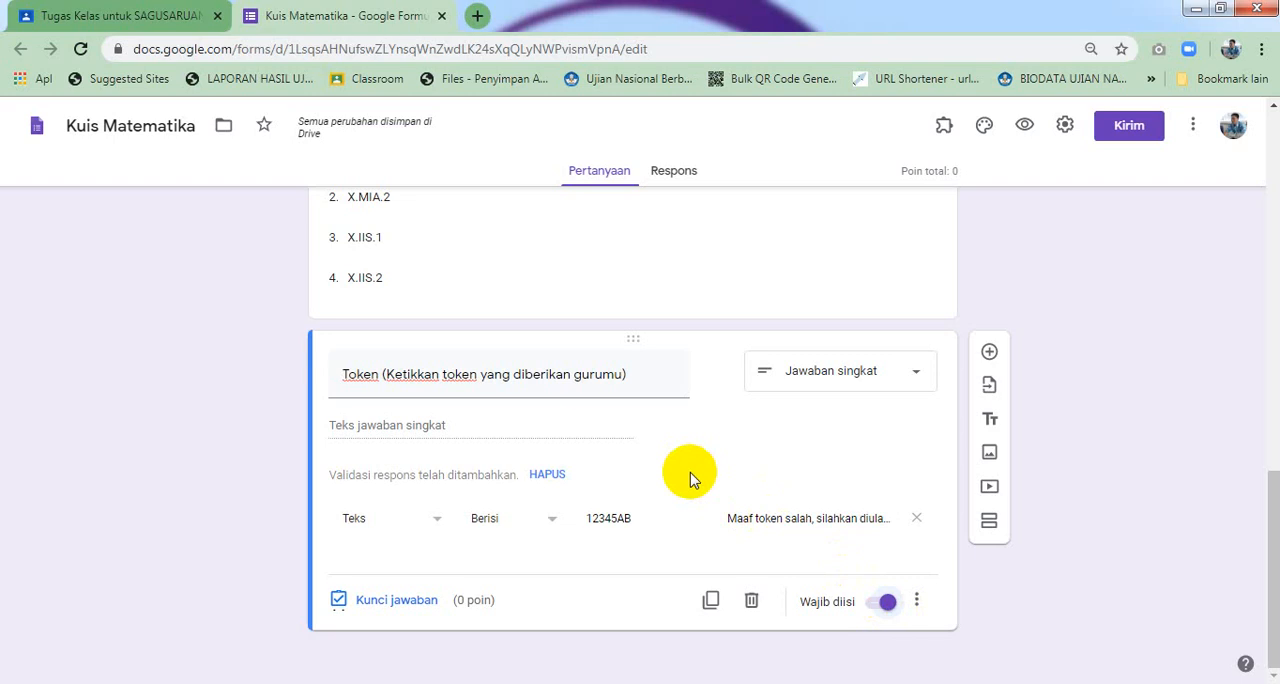
triple_click(657, 383)
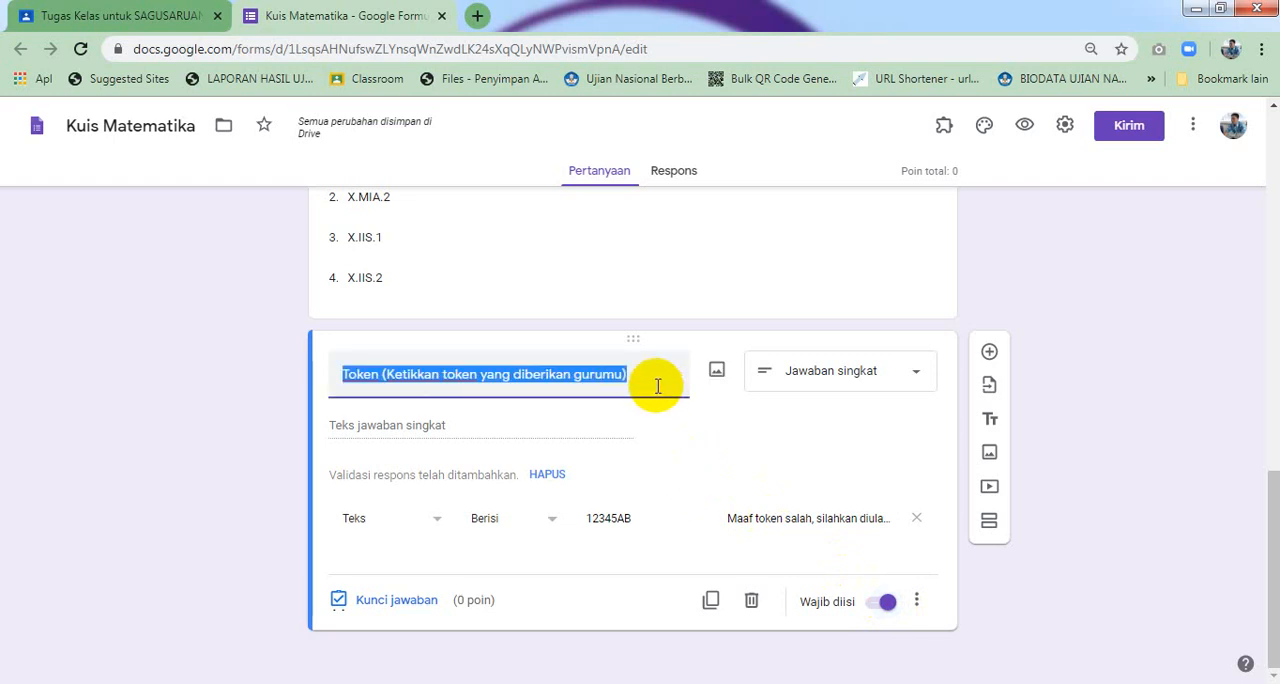
click(653, 378)
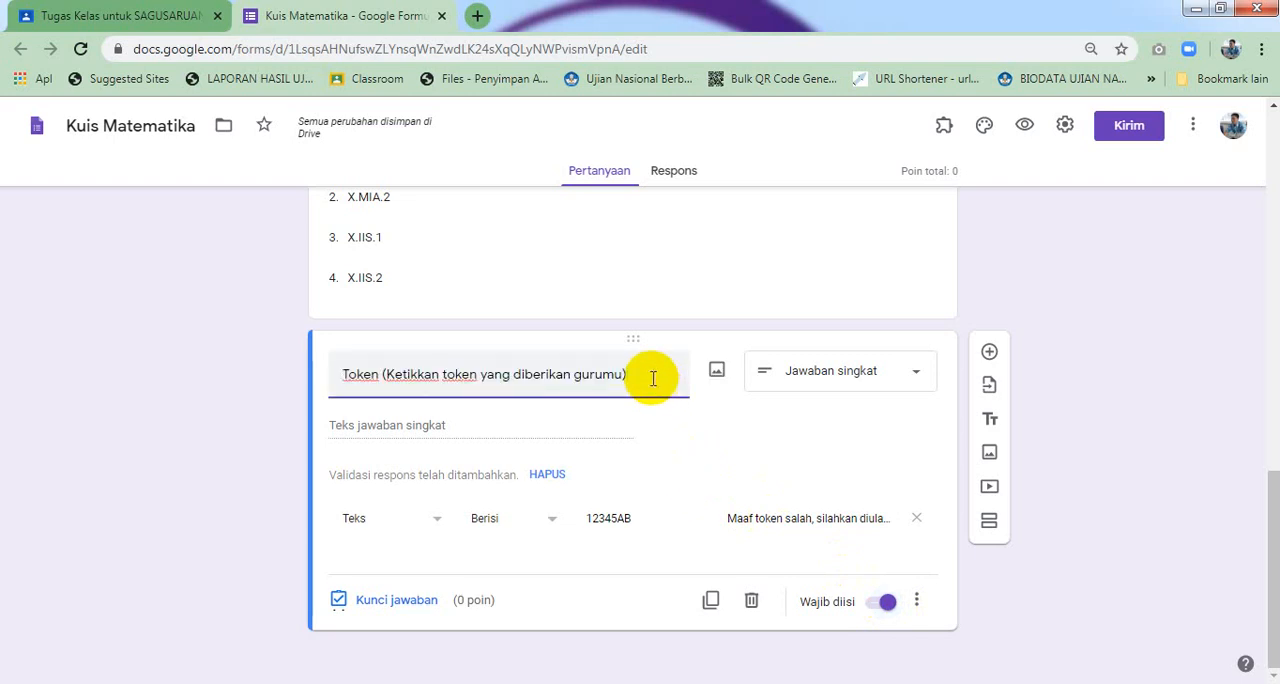
Add a new section and title it 'PILIHAN BERGANDA', copying the heading from the Word question document
click(989, 522)
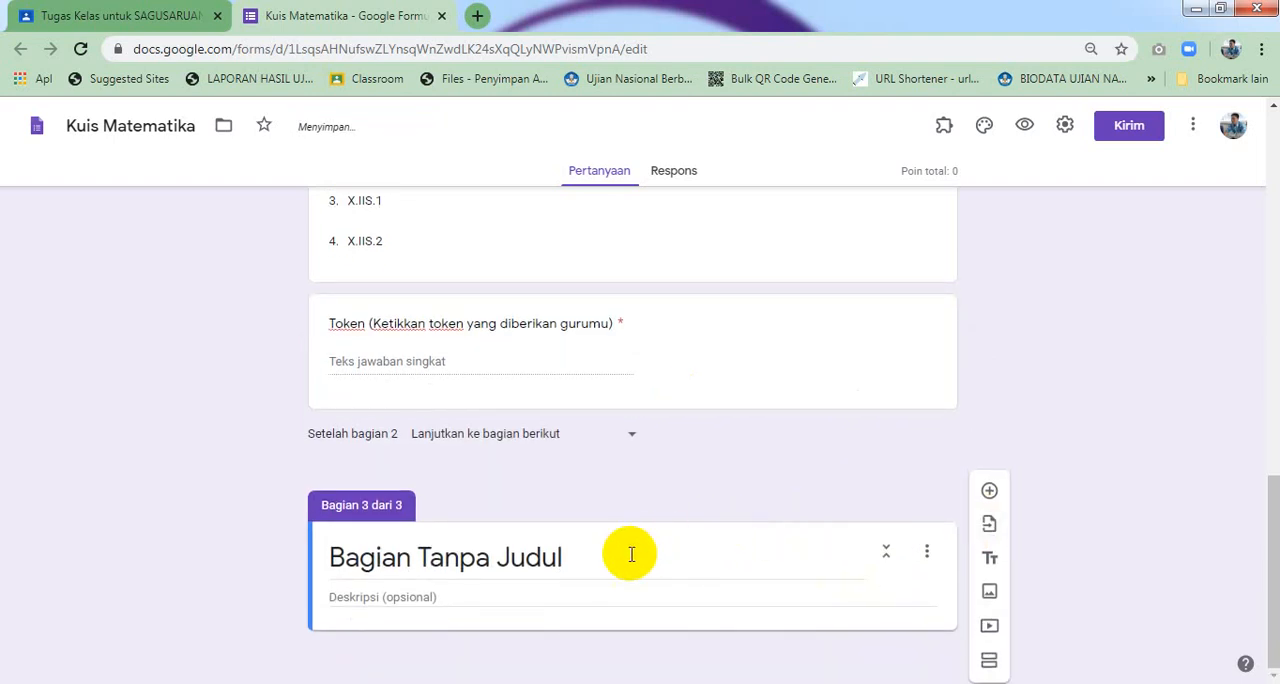
click(631, 554)
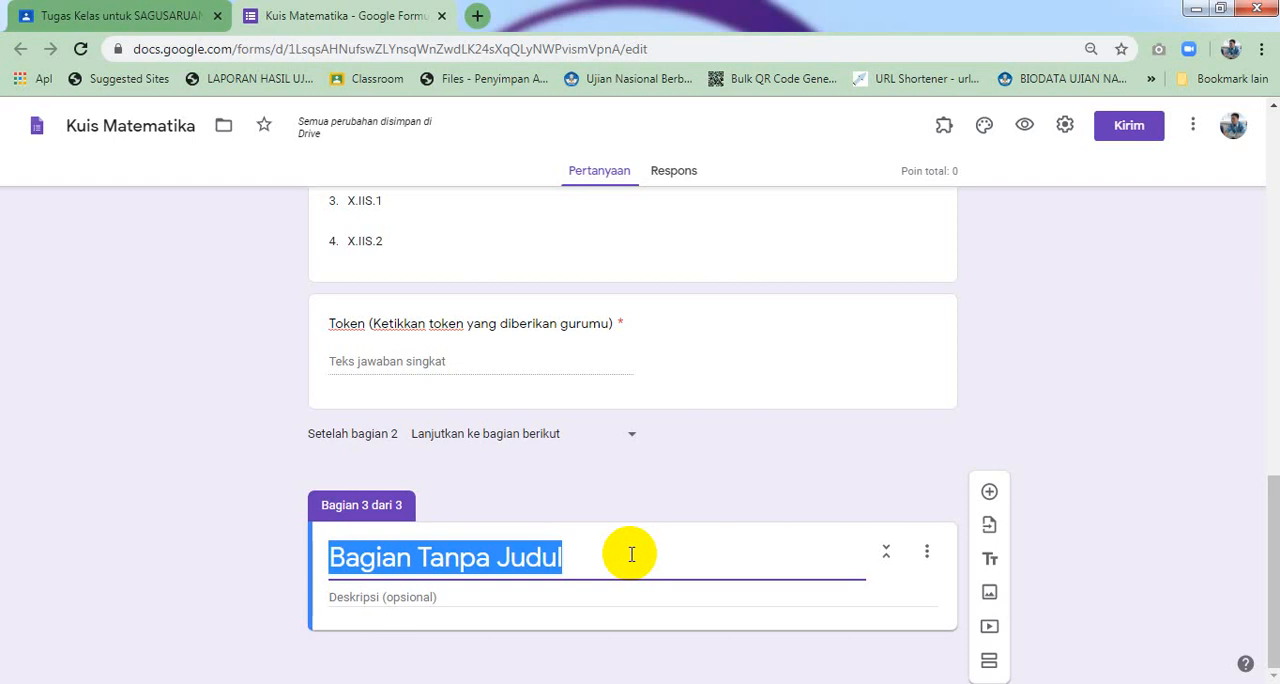
click(200, 683)
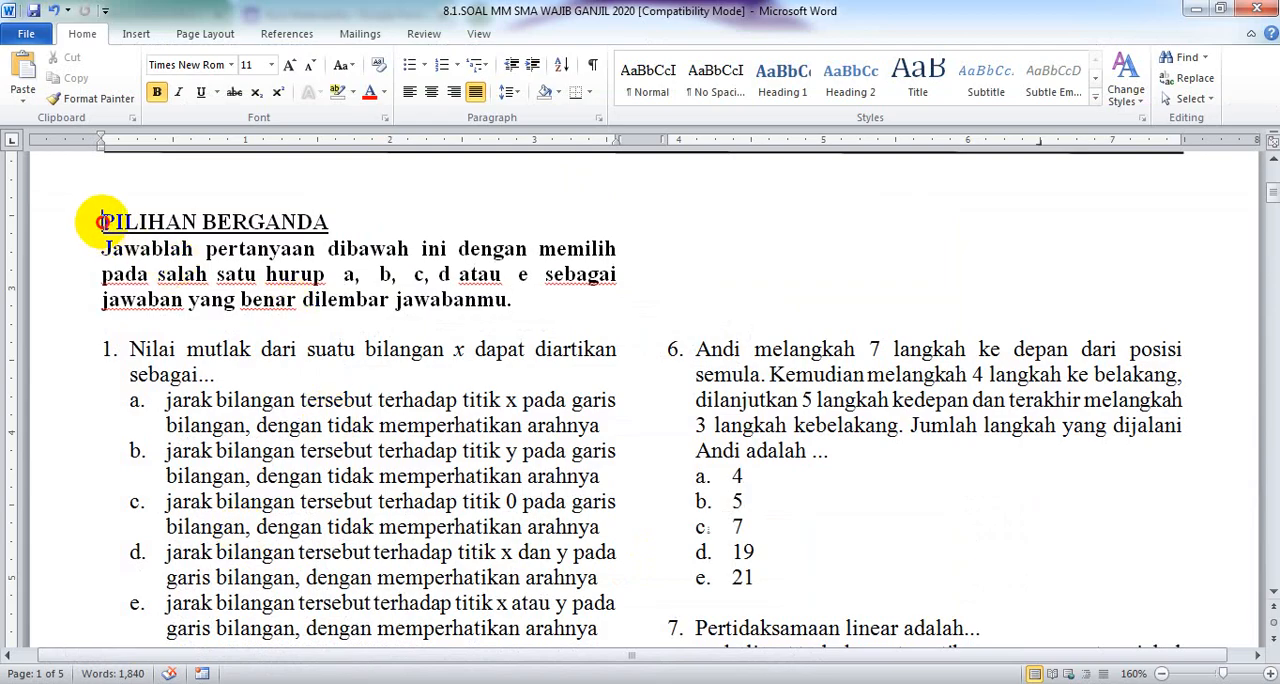
drag(101, 220, 324, 219)
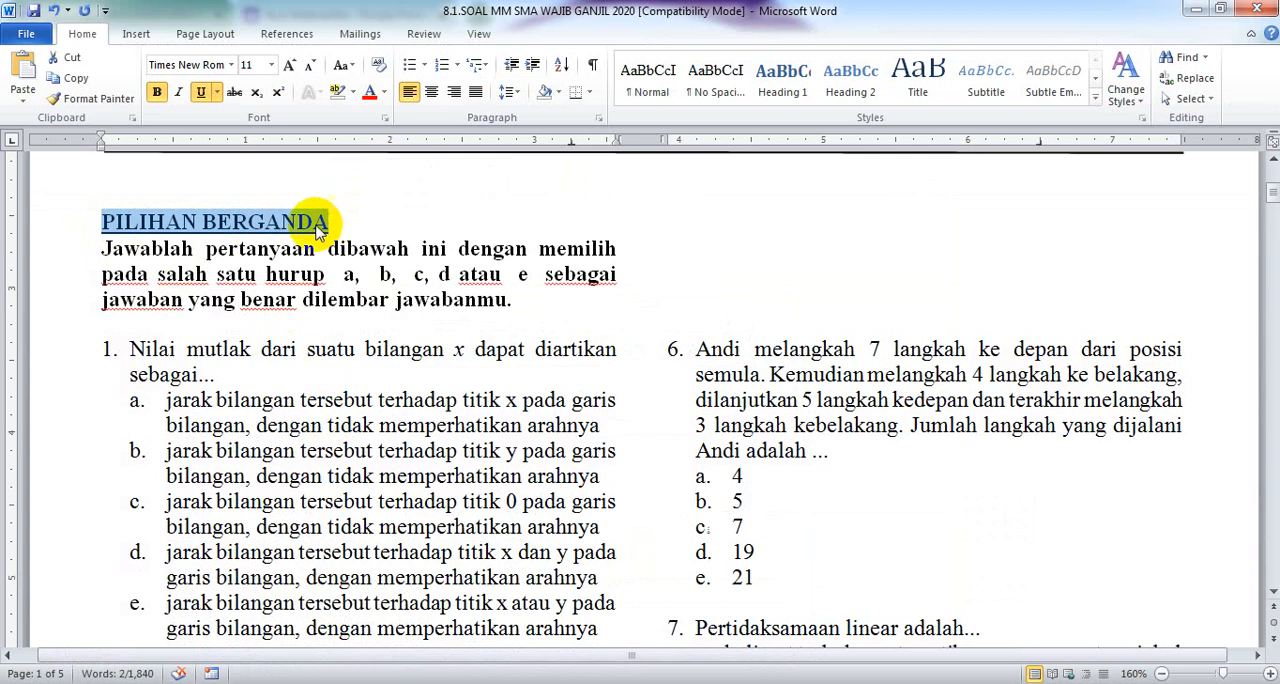
right_click(279, 224)
click(324, 252)
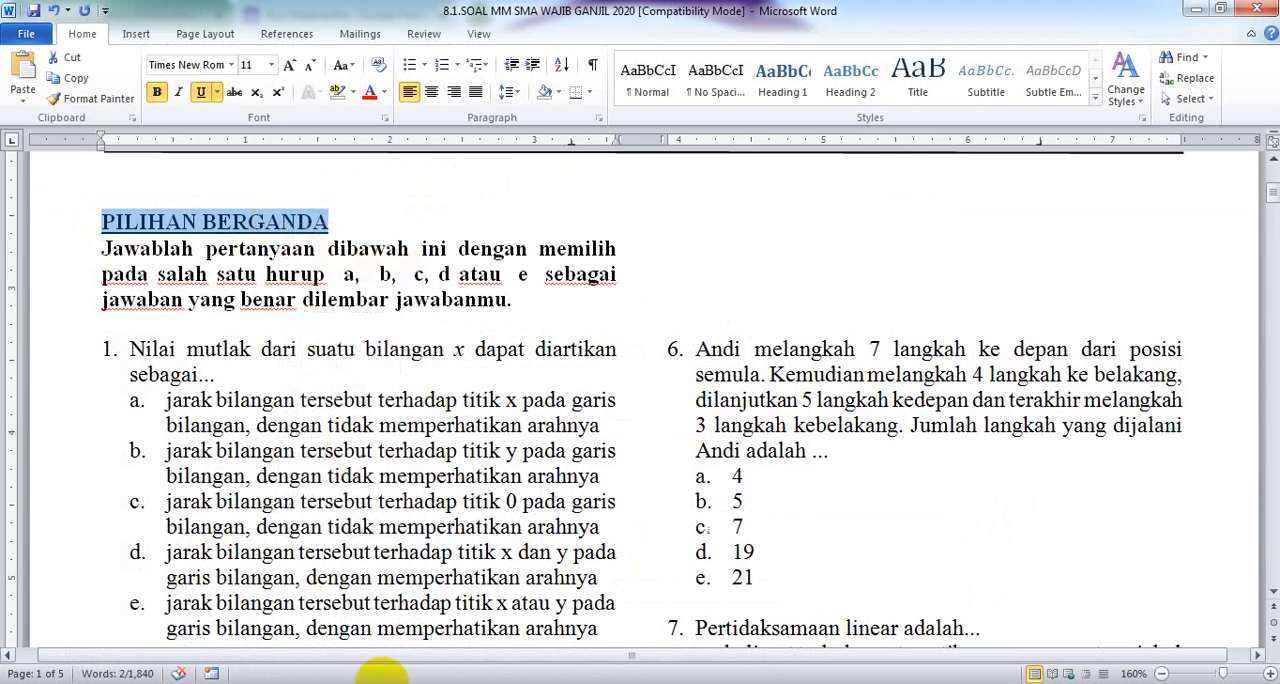
key(alt+Tab)
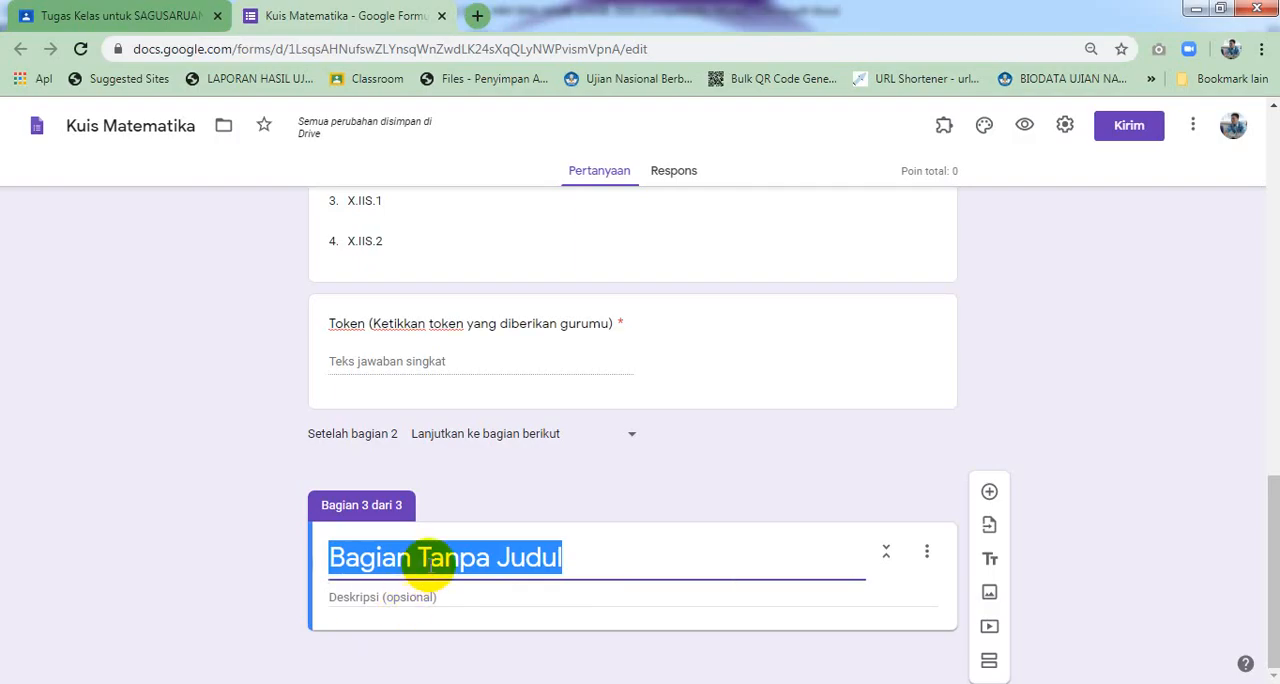
right_click(430, 568)
click(489, 363)
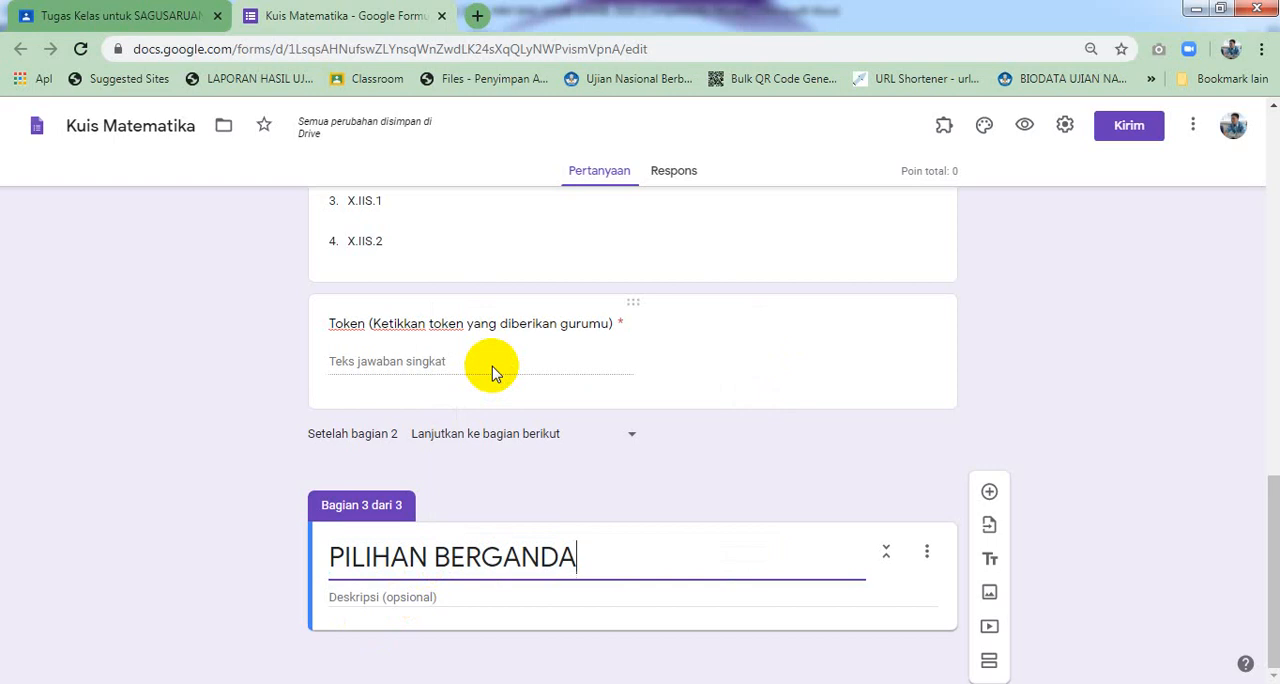
Copy the answering instructions from the Word document and paste them as the section's description
click(458, 598)
key(alt+Tab)
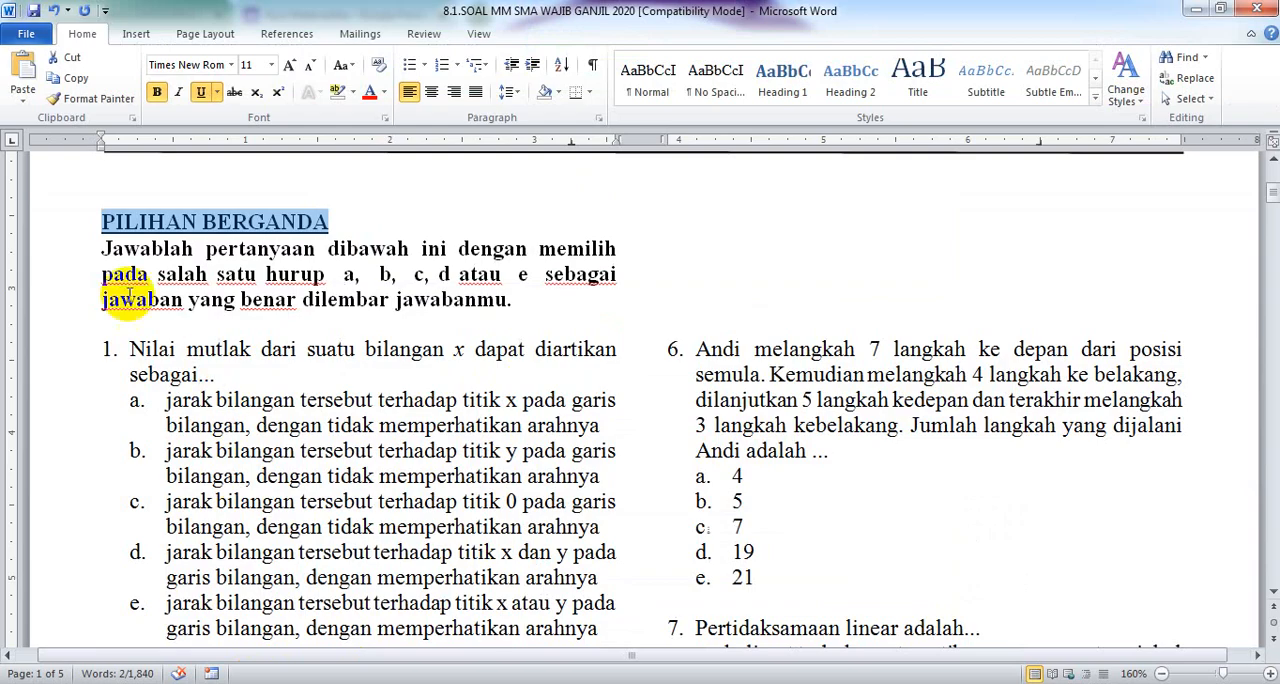
drag(104, 251, 514, 294)
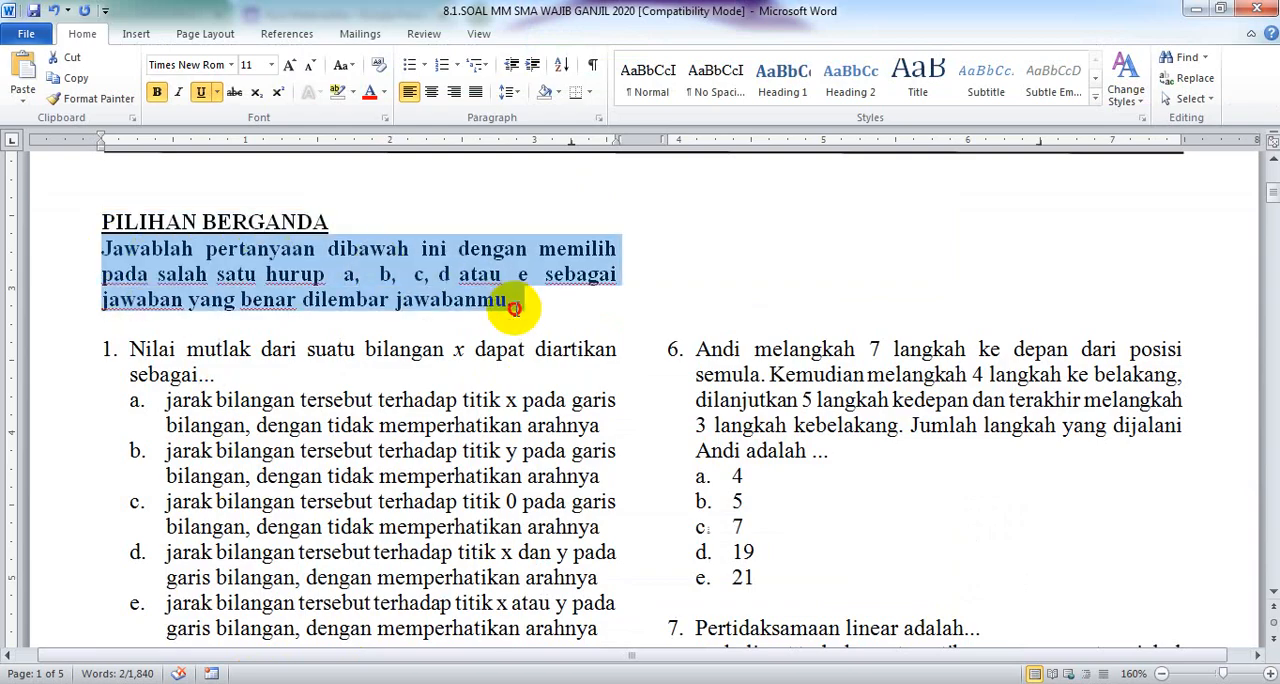
right_click(466, 297)
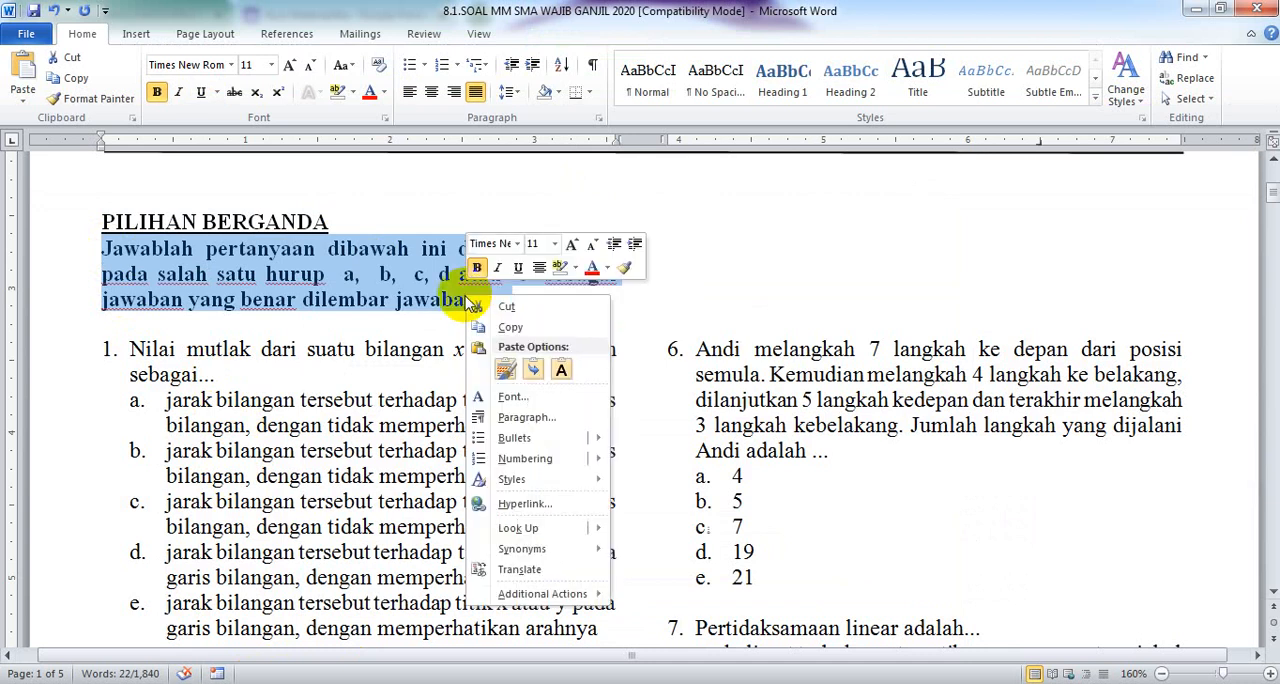
click(510, 327)
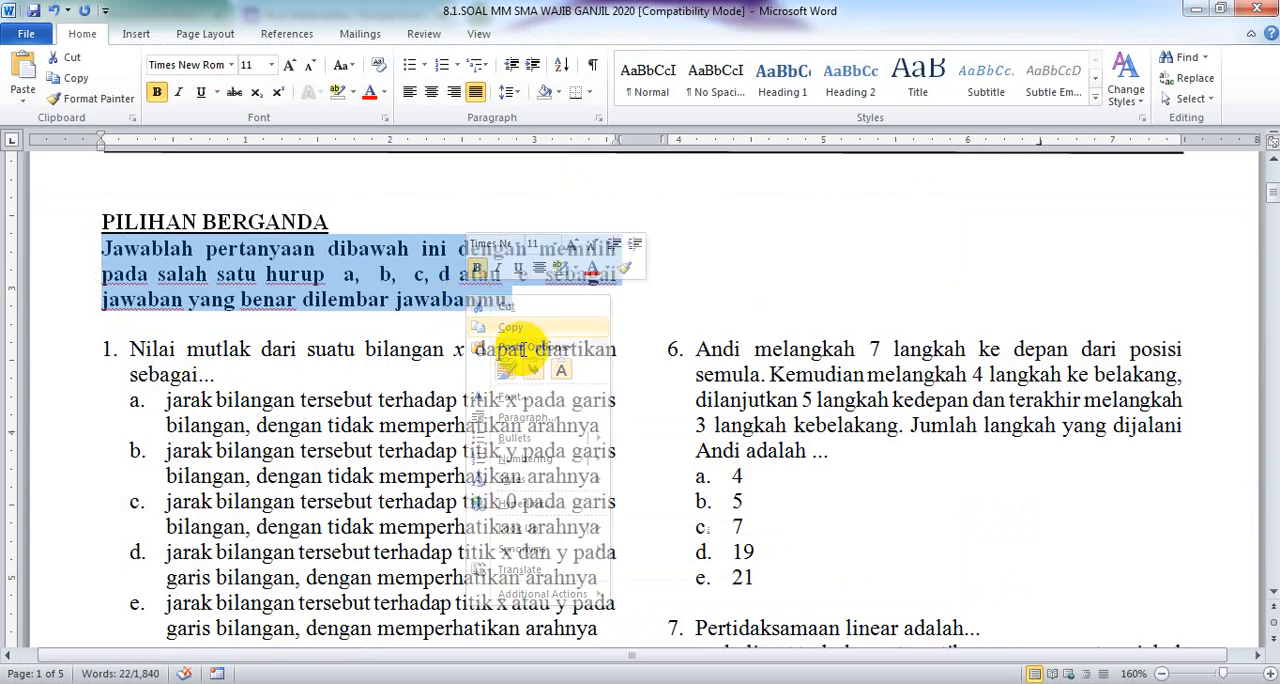
click(205, 676)
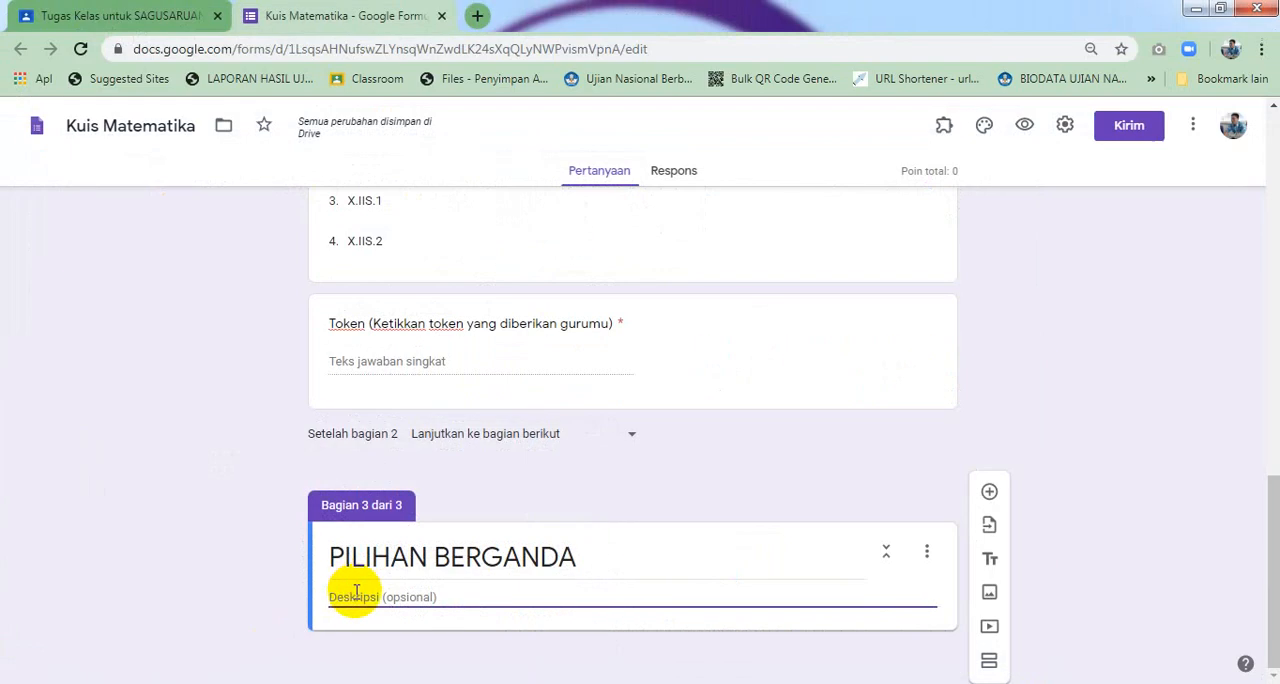
right_click(355, 592)
click(366, 440)
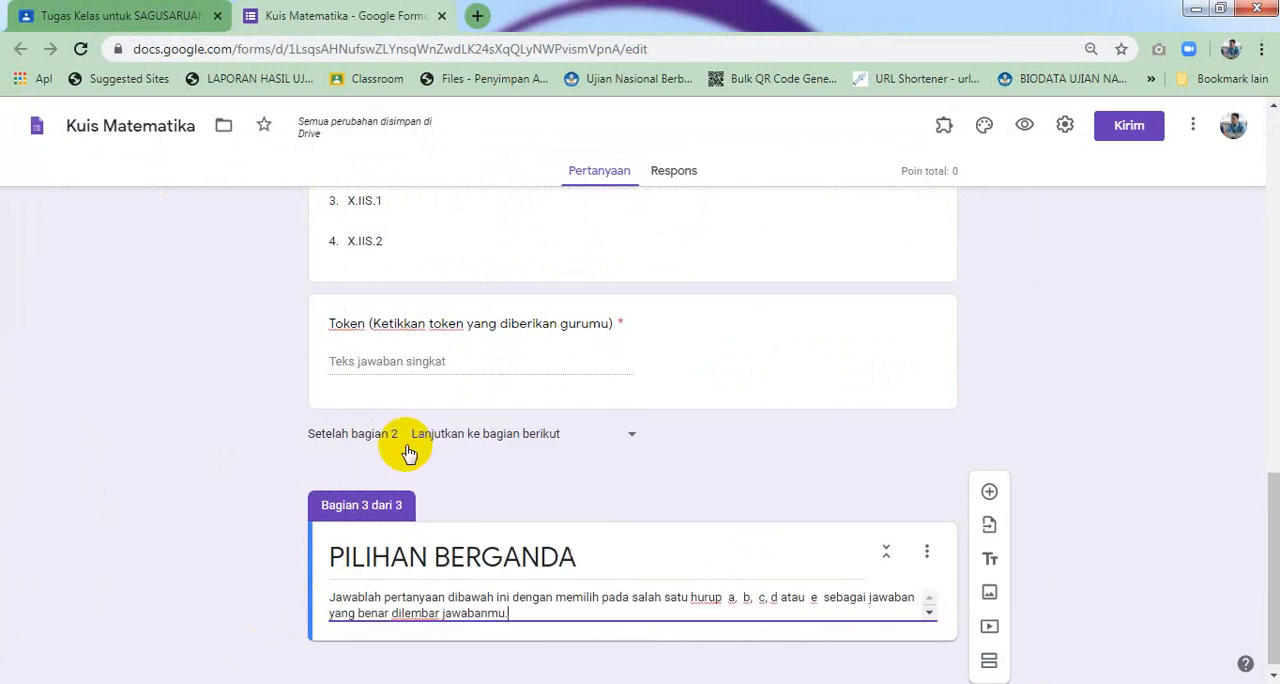
Add a multiple-choice question with the pasted text of question 1, 'Nilai mutlak dari suatu bilangan x dapat diartikan sebagai...', without its number
click(989, 491)
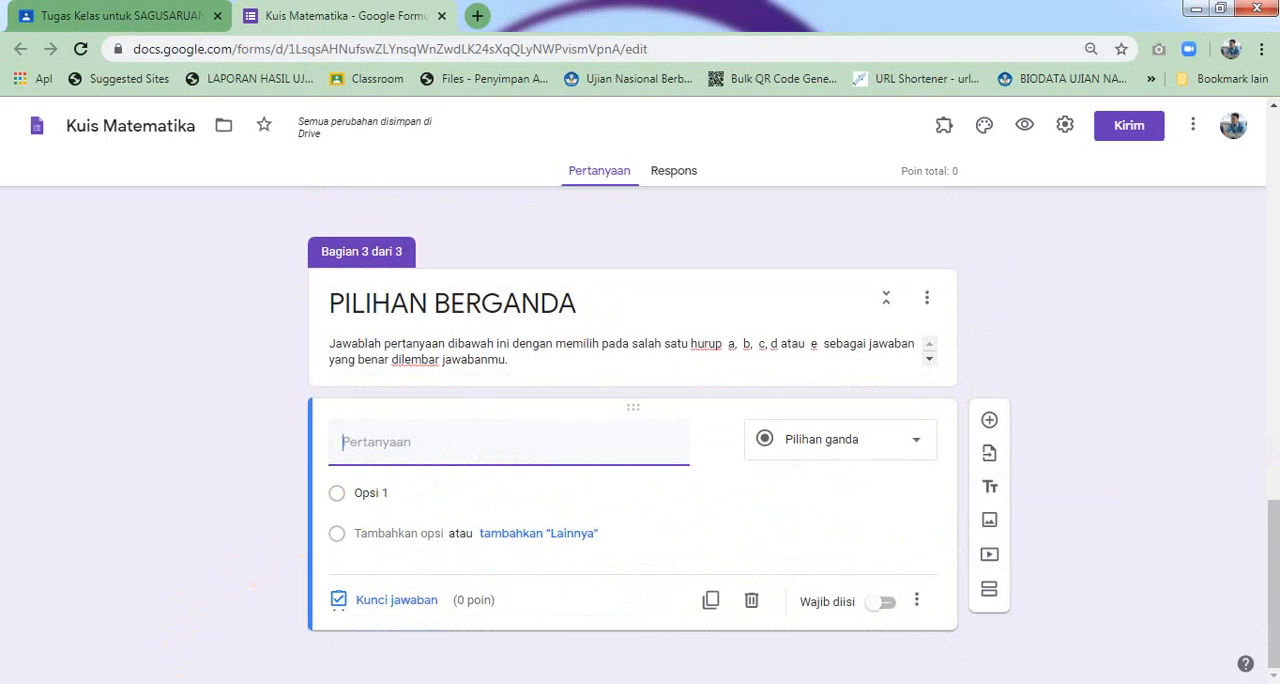
click(222, 682)
scroll(227, 452, down, 1)
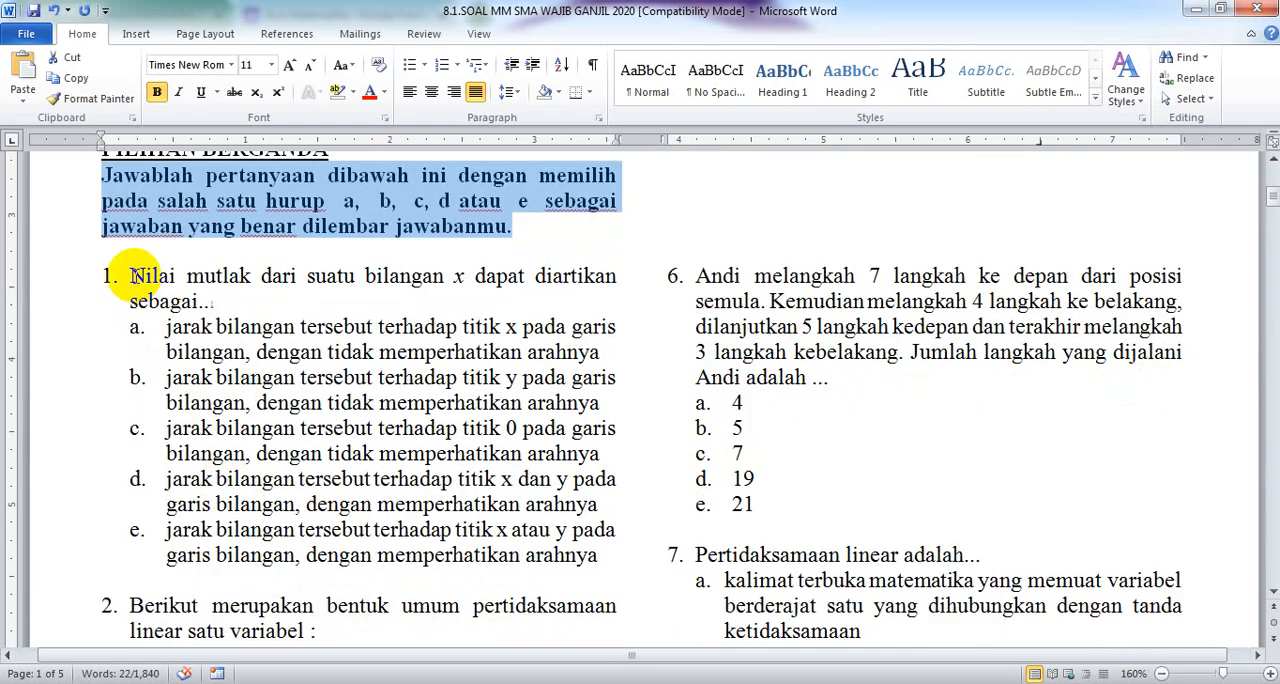
drag(133, 276, 220, 300)
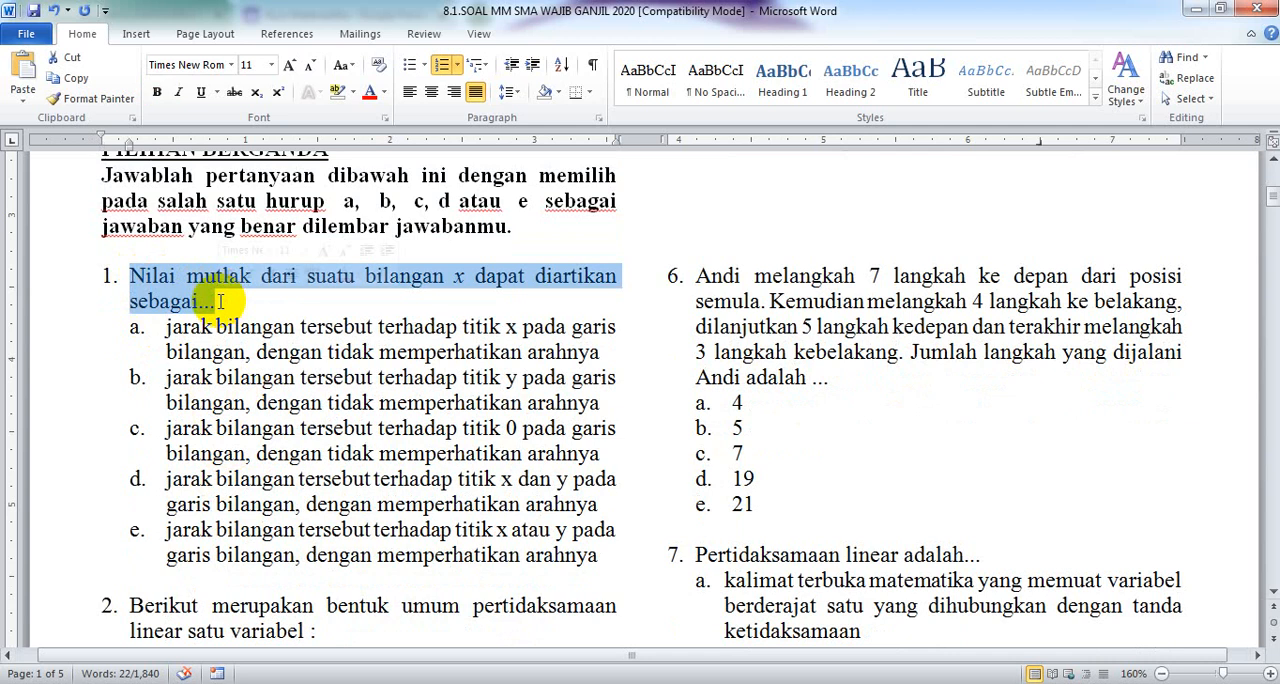
right_click(196, 285)
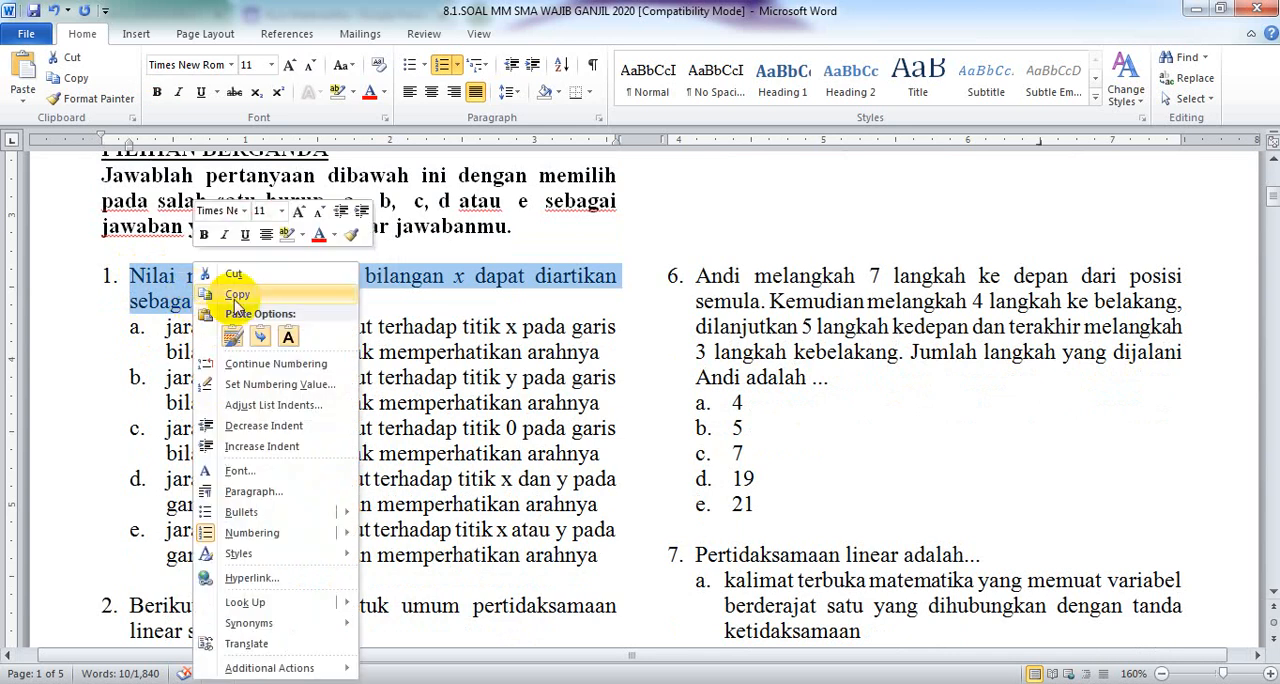
click(205, 295)
key(alt+Tab)
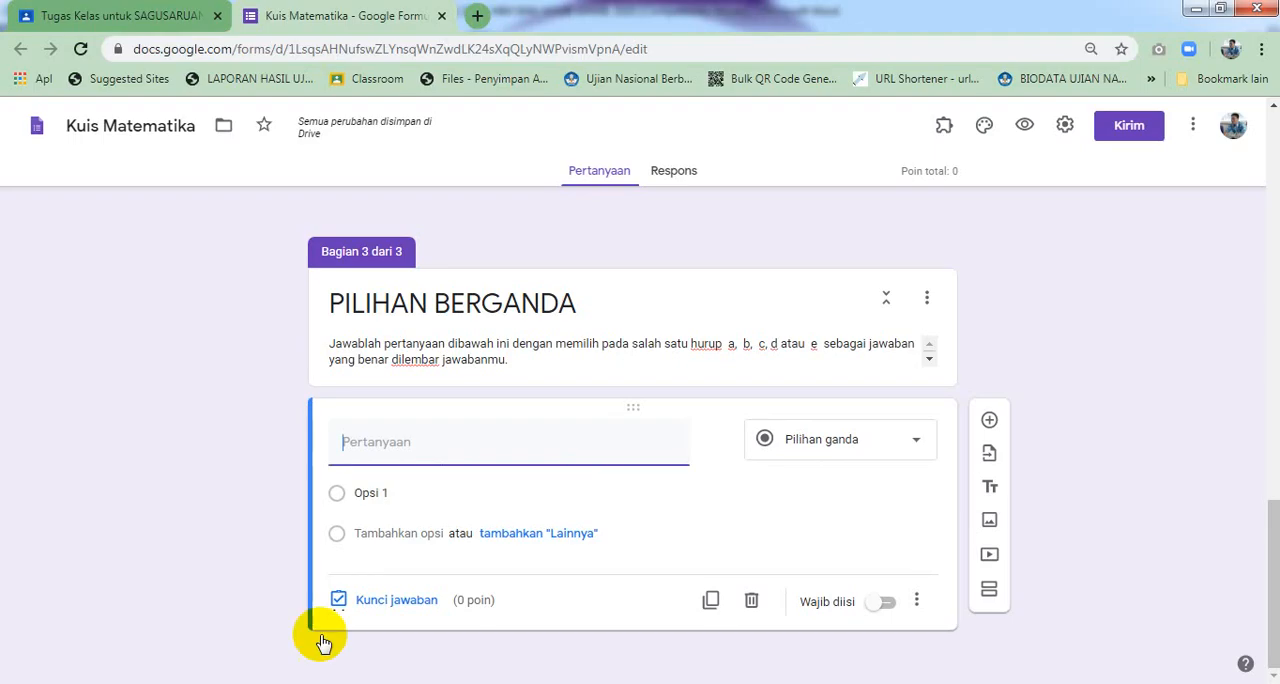
right_click(370, 438)
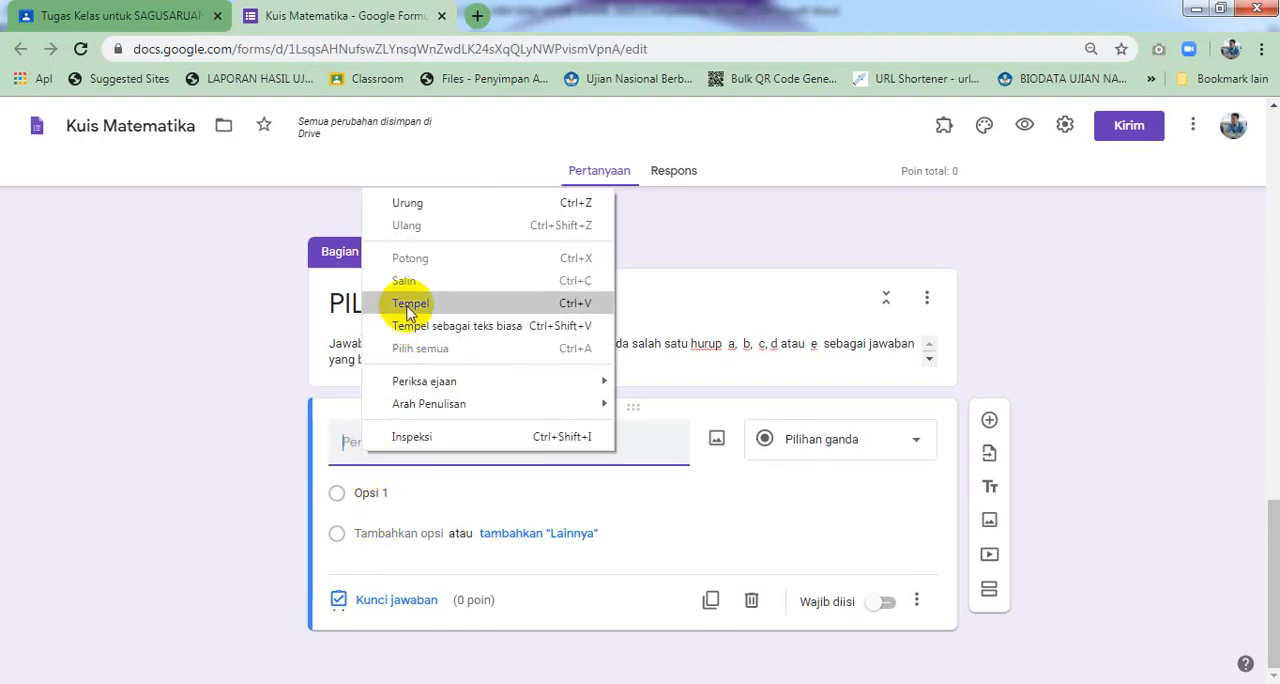
click(412, 303)
click(368, 440)
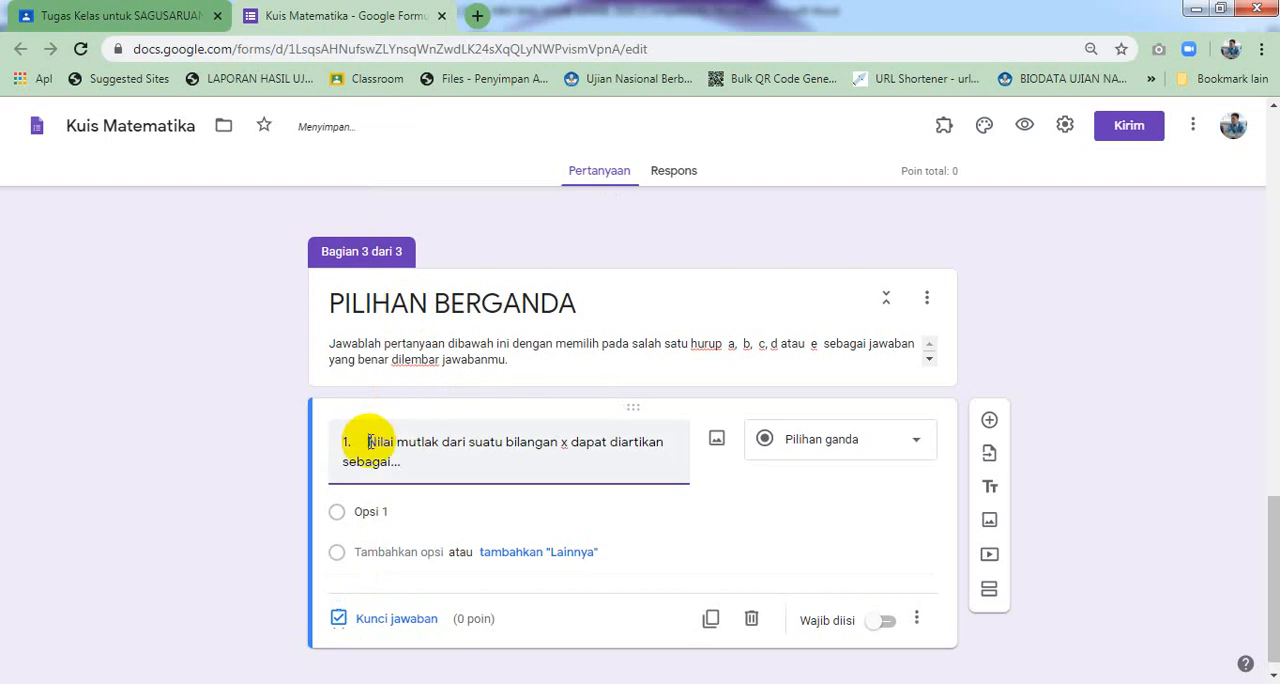
key(BackSpace)
key(BackSpace)
key(BackSpace)
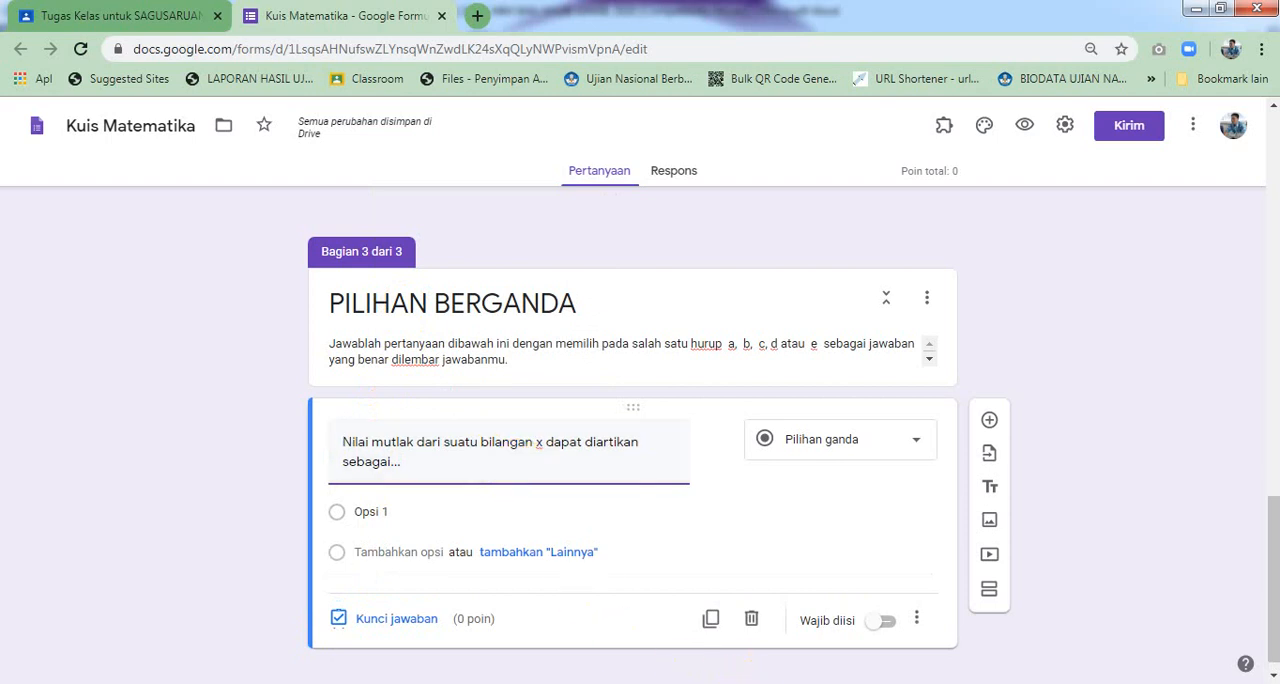
Copy answer choices a to e from the Word document and paste them as the question's options
click(558, 662)
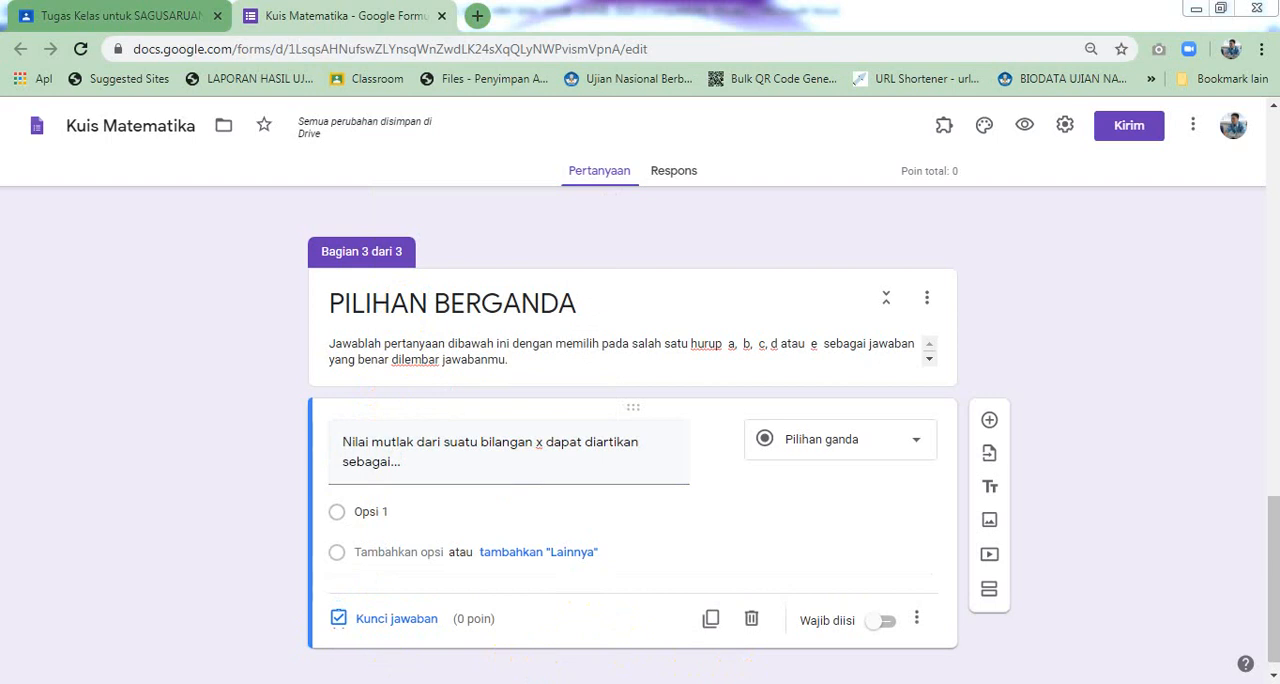
click(142, 683)
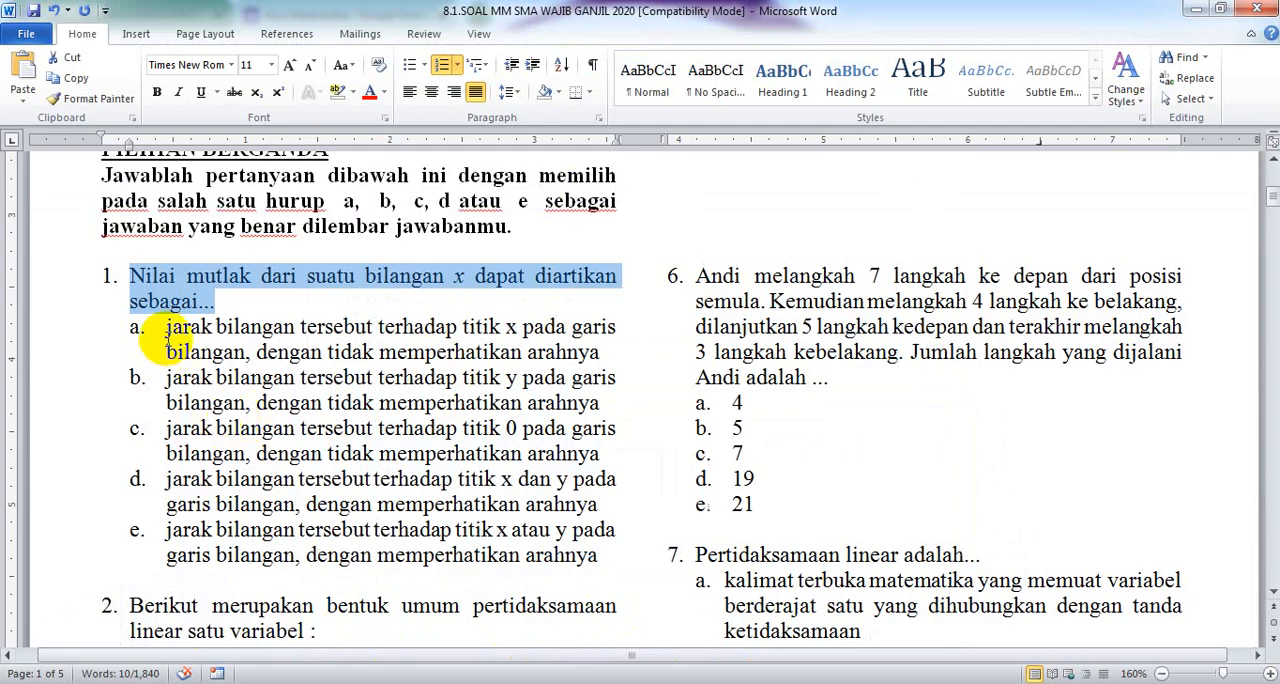
drag(160, 340, 607, 553)
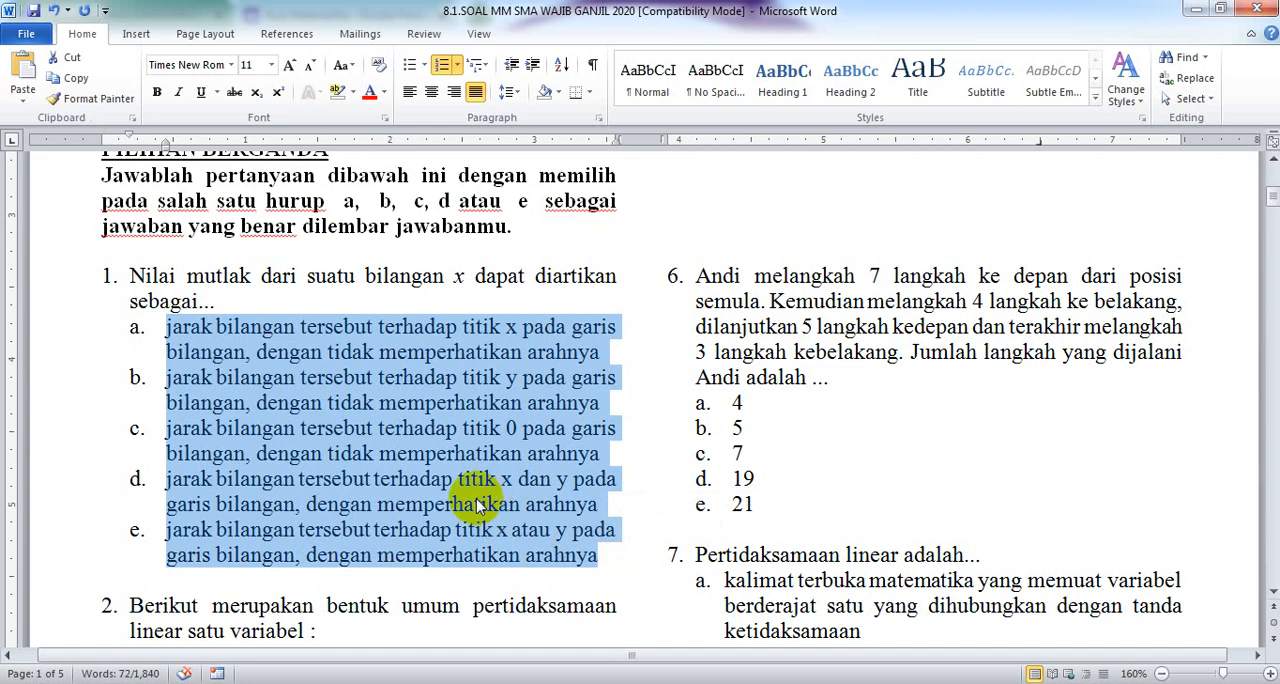
right_click(425, 470)
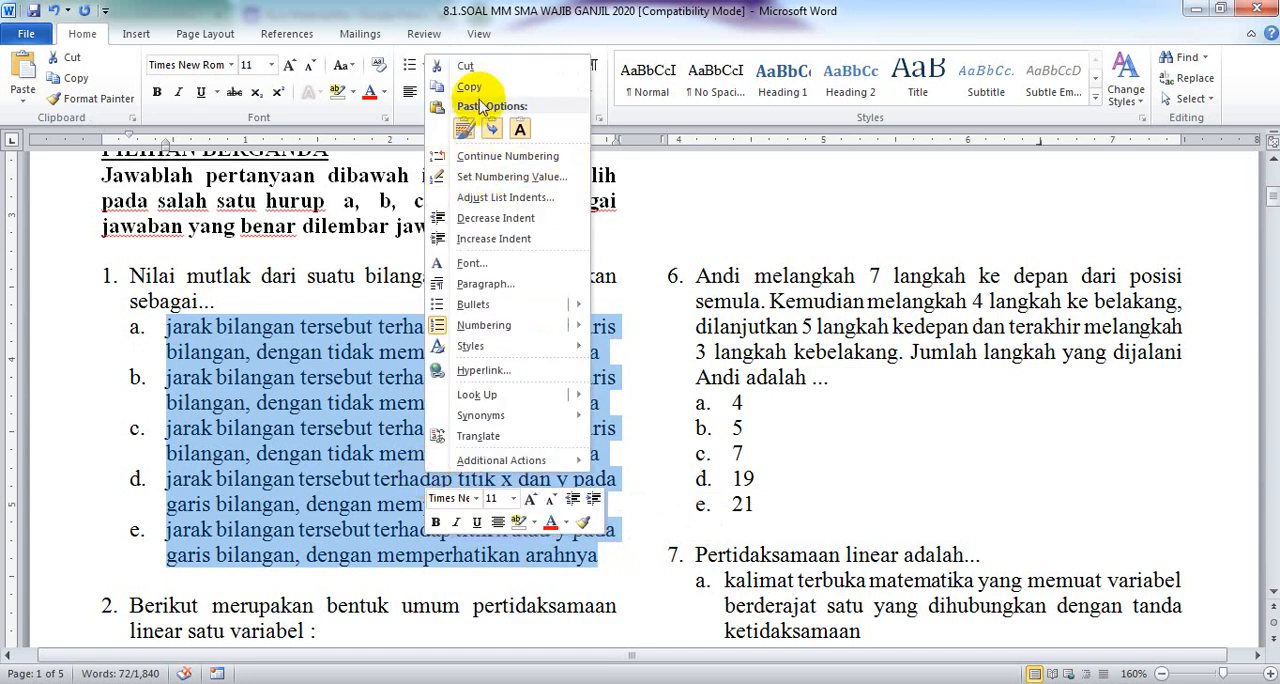
click(505, 86)
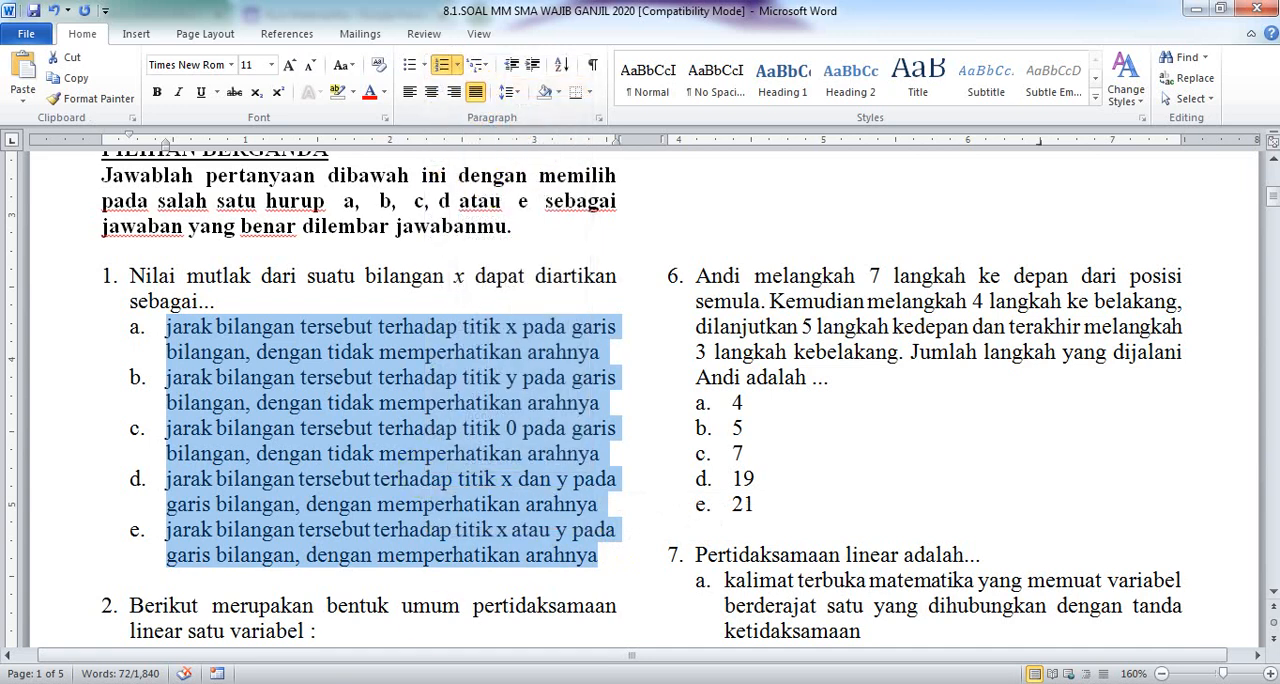
click(257, 610)
click(370, 513)
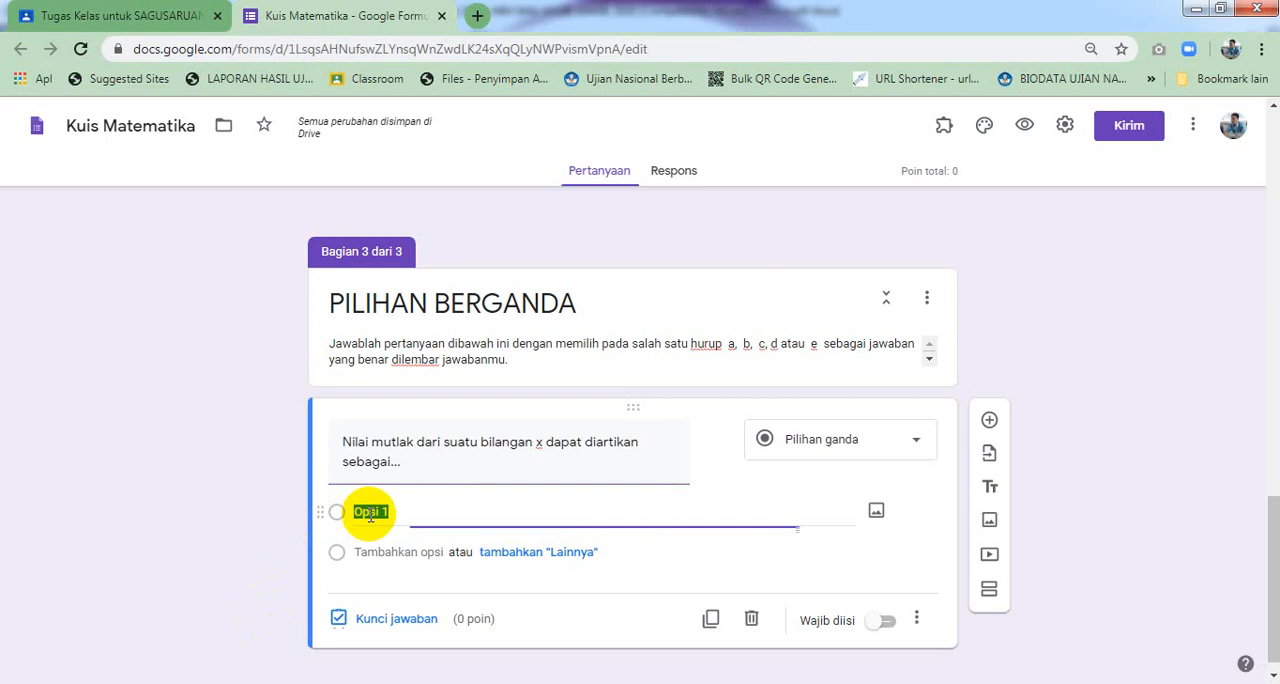
right_click(370, 513)
click(428, 318)
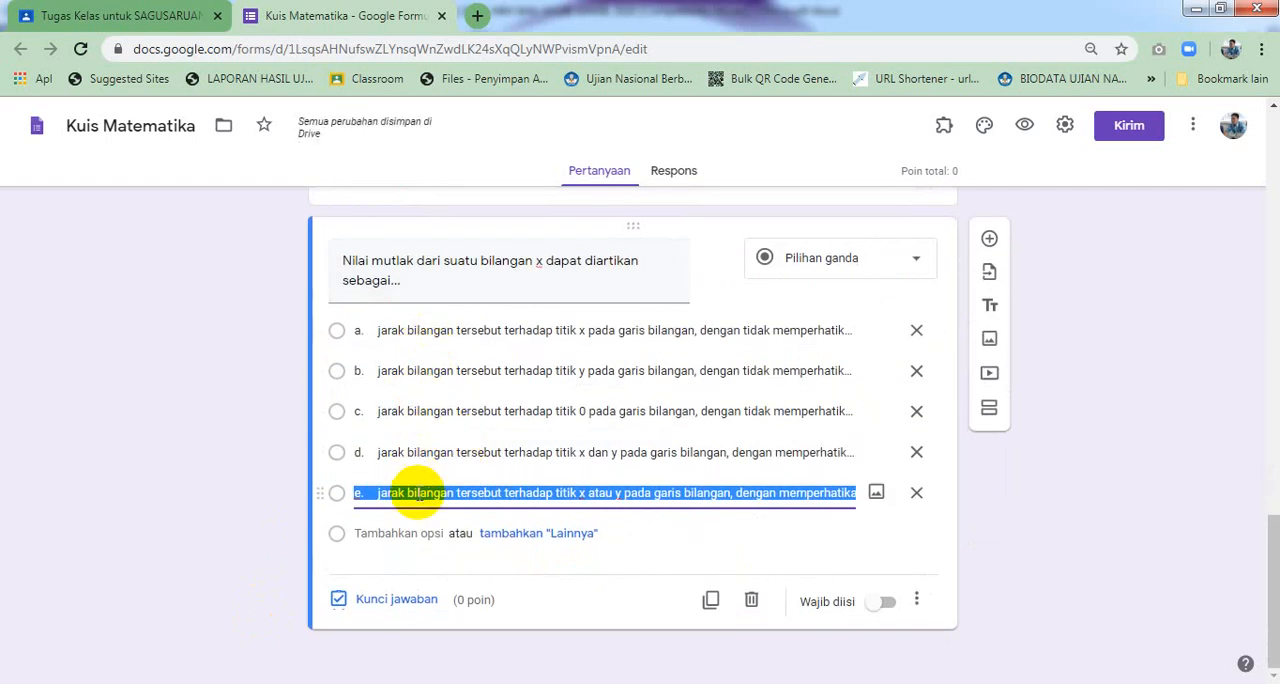
click(416, 493)
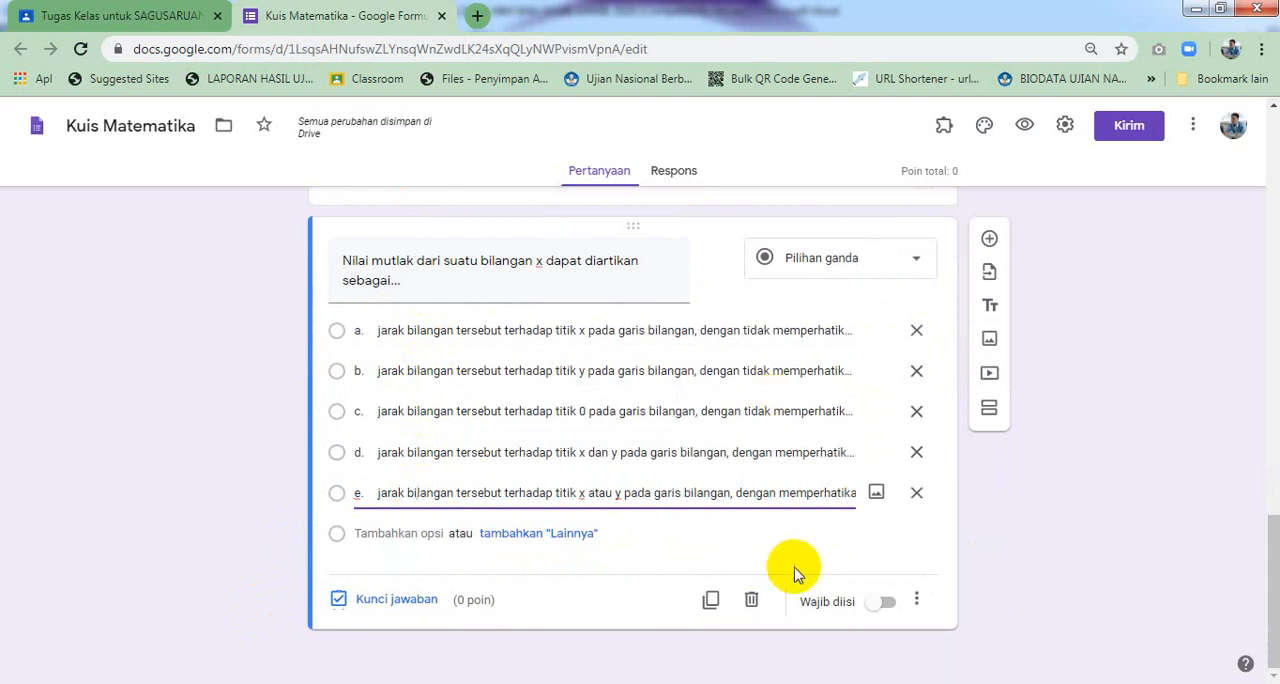
Make the question required and set its answer key to option c, worth 20 points
click(888, 602)
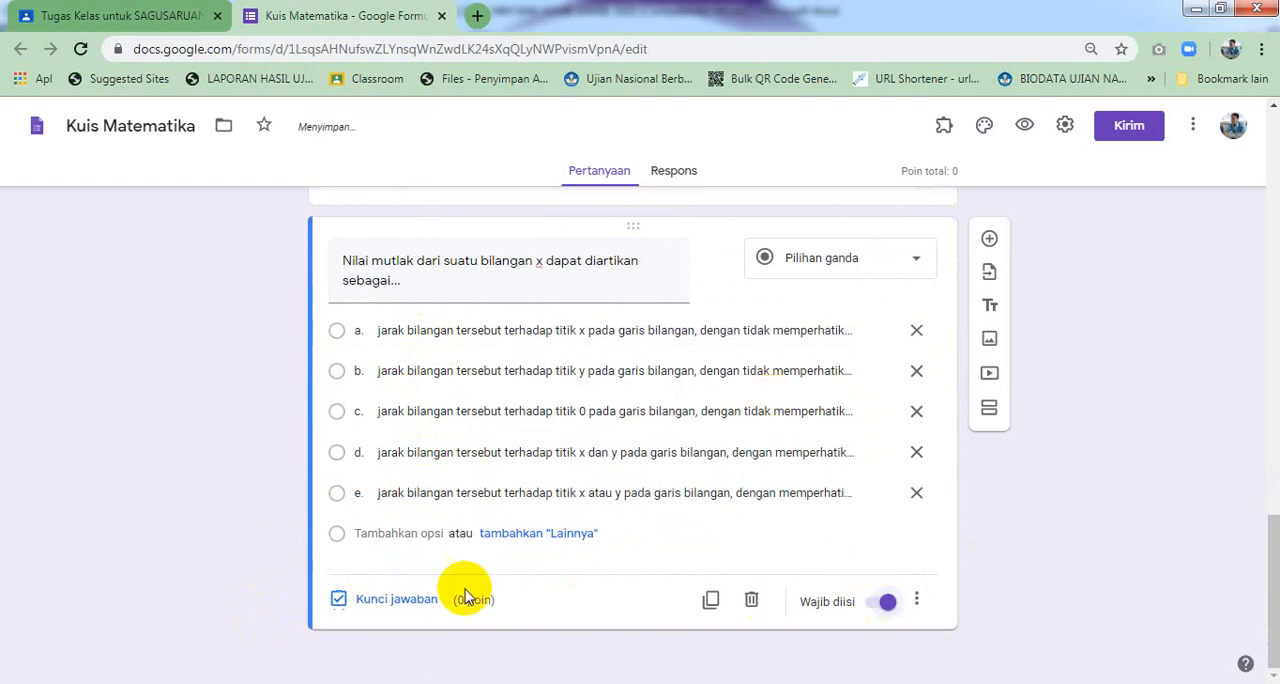
click(412, 601)
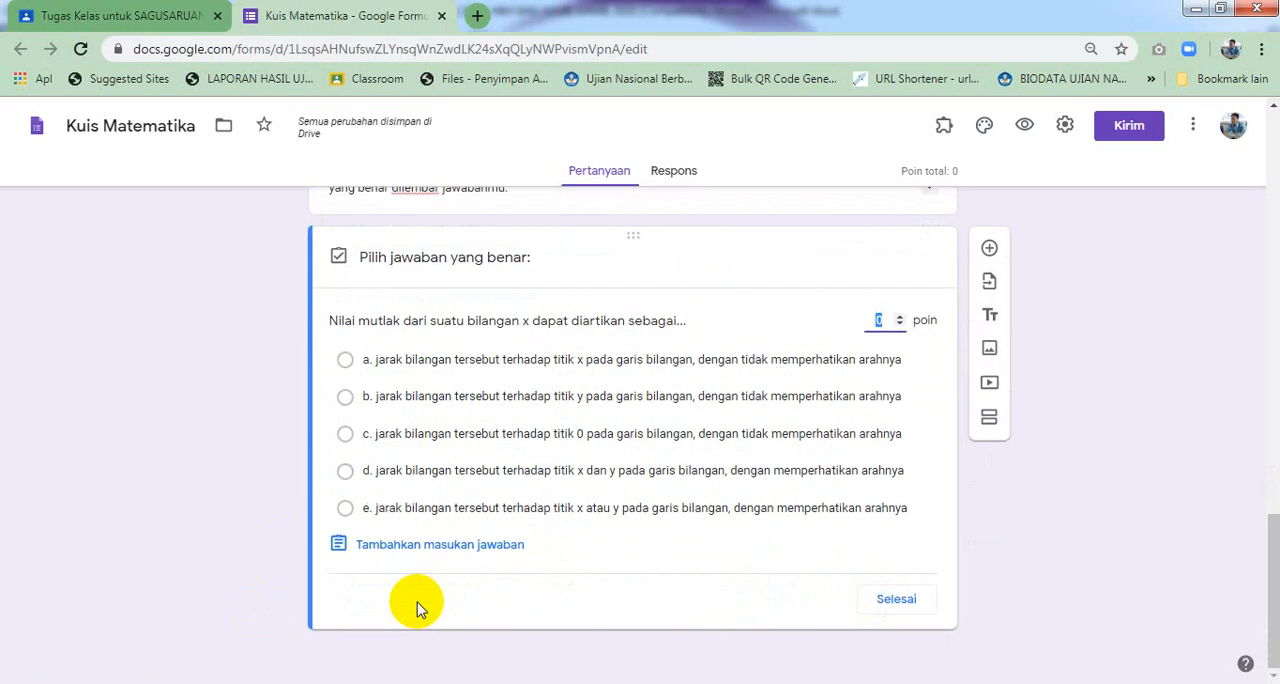
click(547, 445)
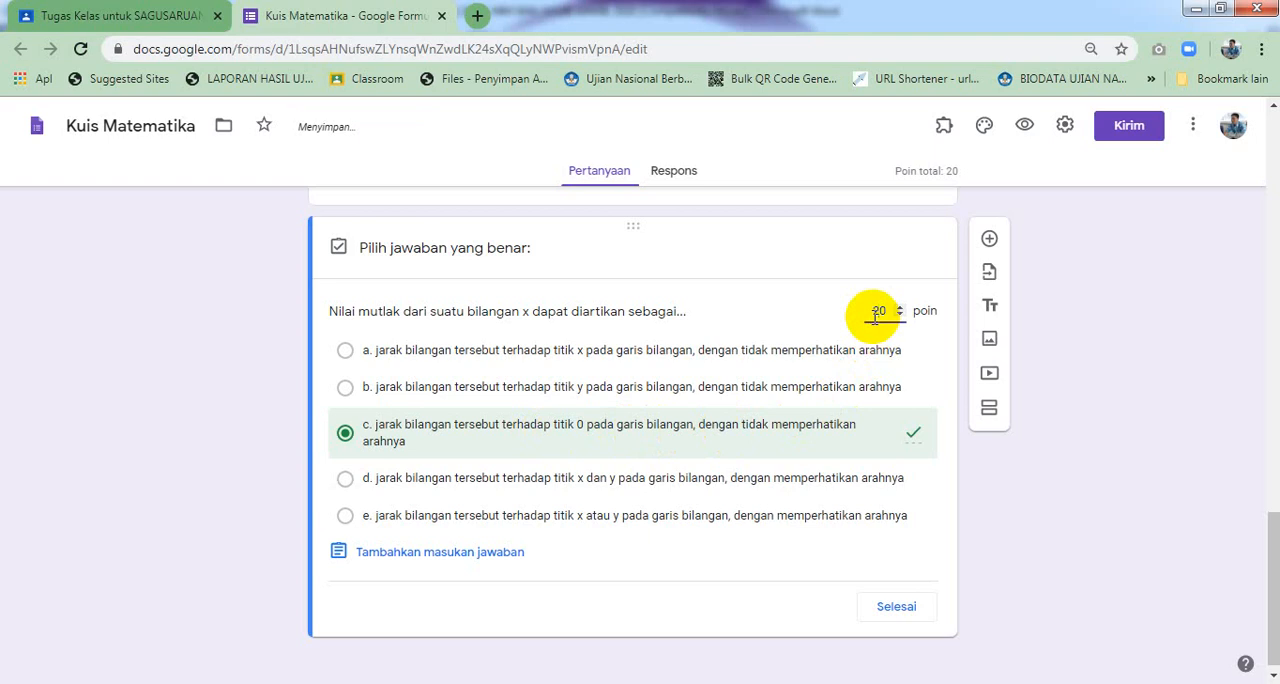
click(893, 607)
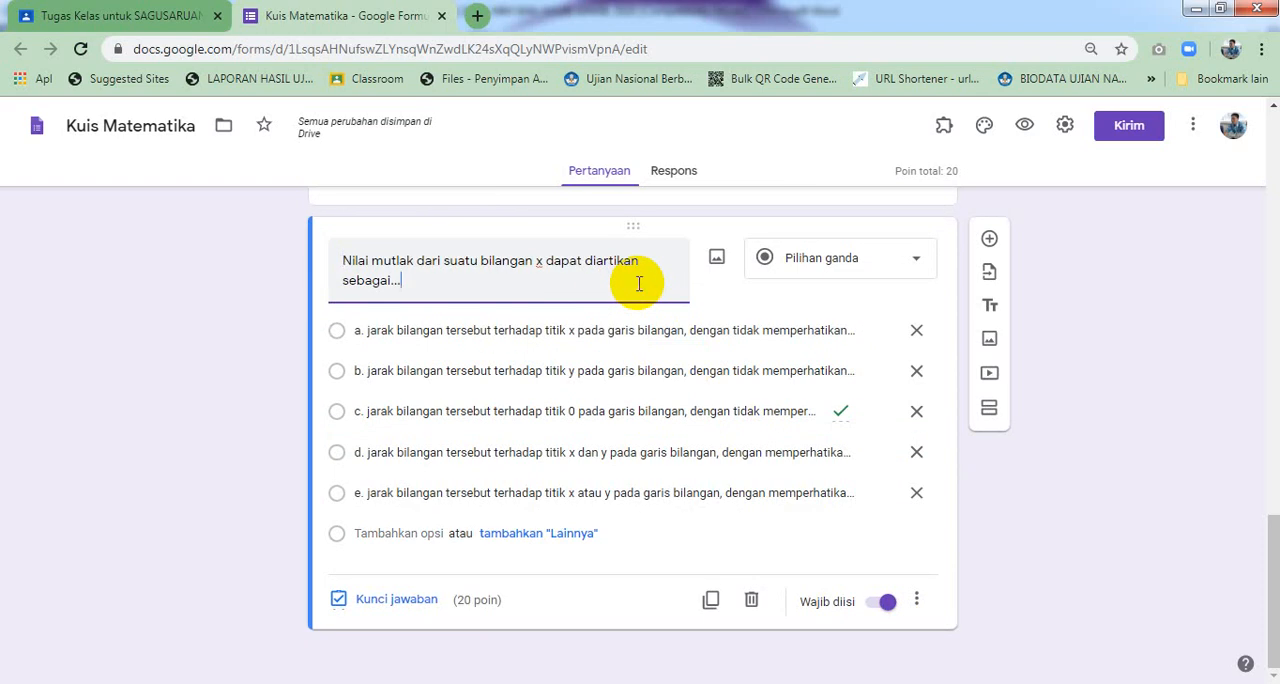
Add a new blank multiple-choice question after question 1
click(988, 241)
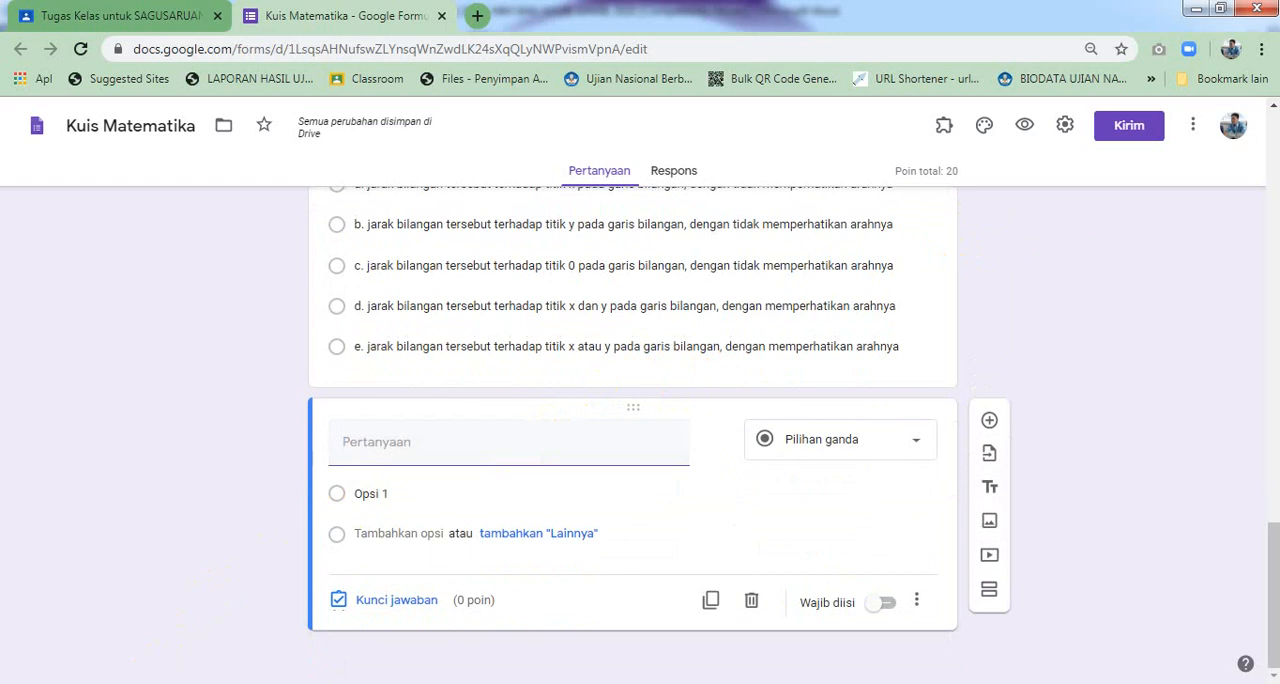
Capture question 2 with its choices from the Word document using Snipping Tool and save it as JPEG 'soal no 2'
click(150, 683)
scroll(196, 553, down, 5)
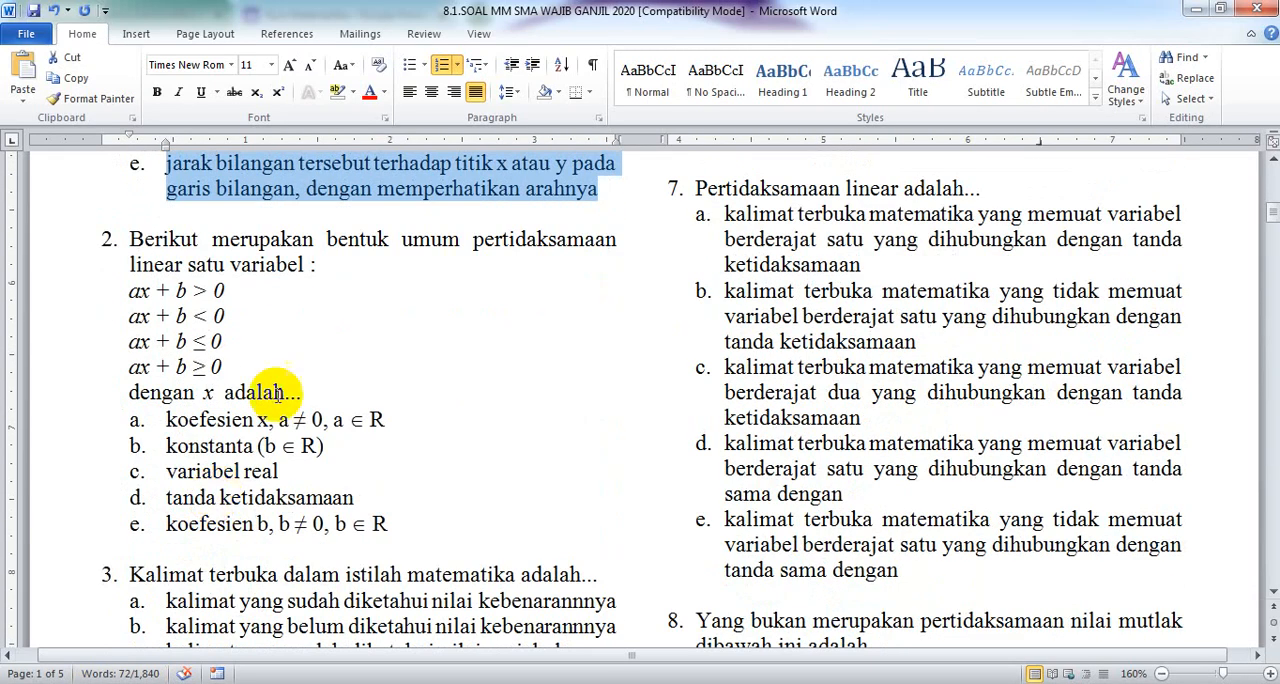
click(280, 366)
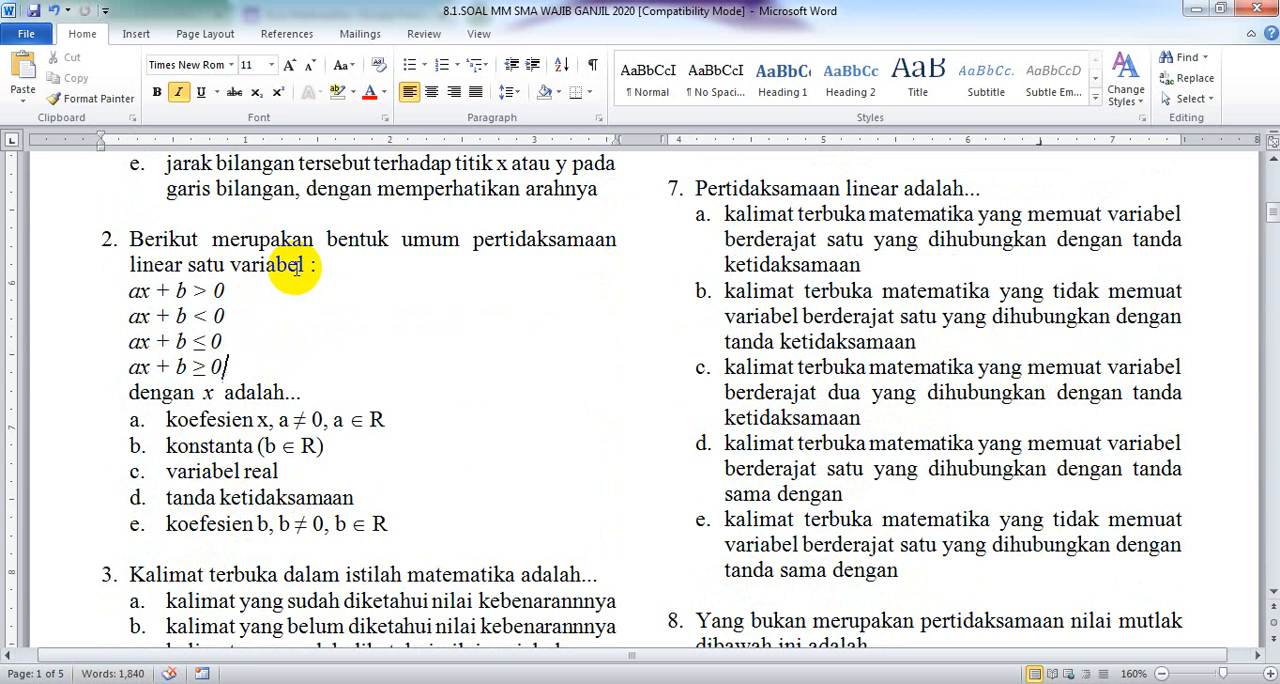
click(20, 683)
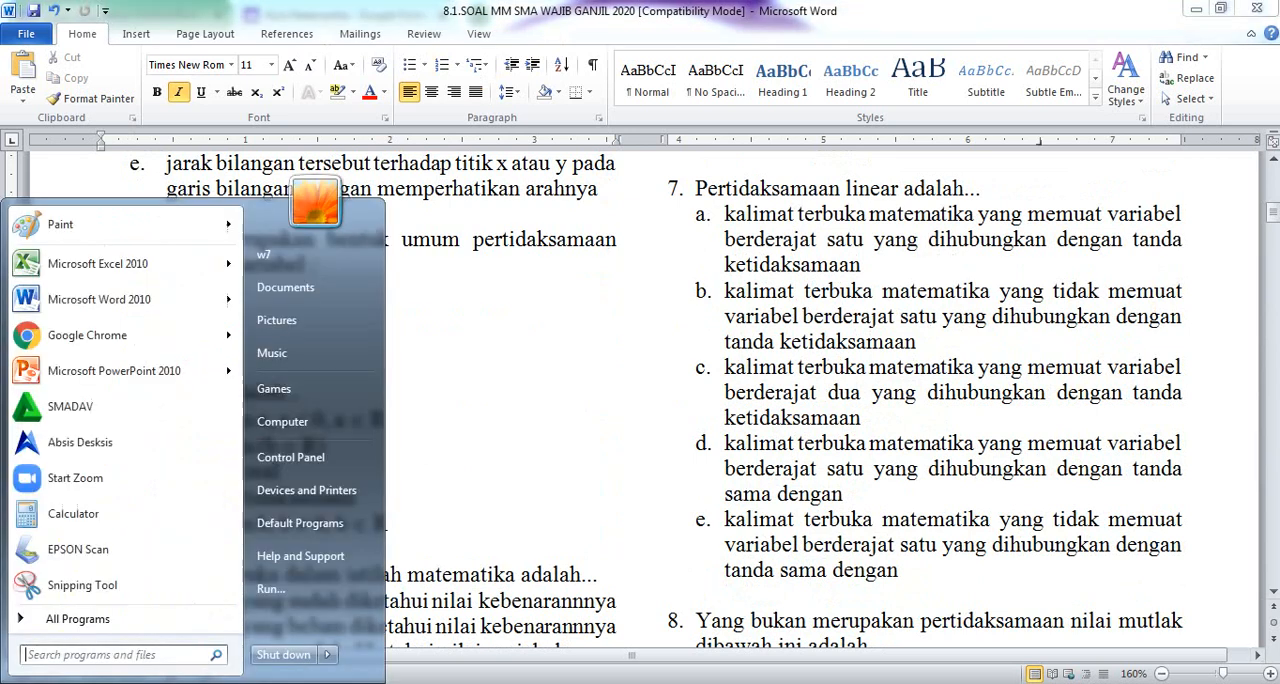
click(95, 591)
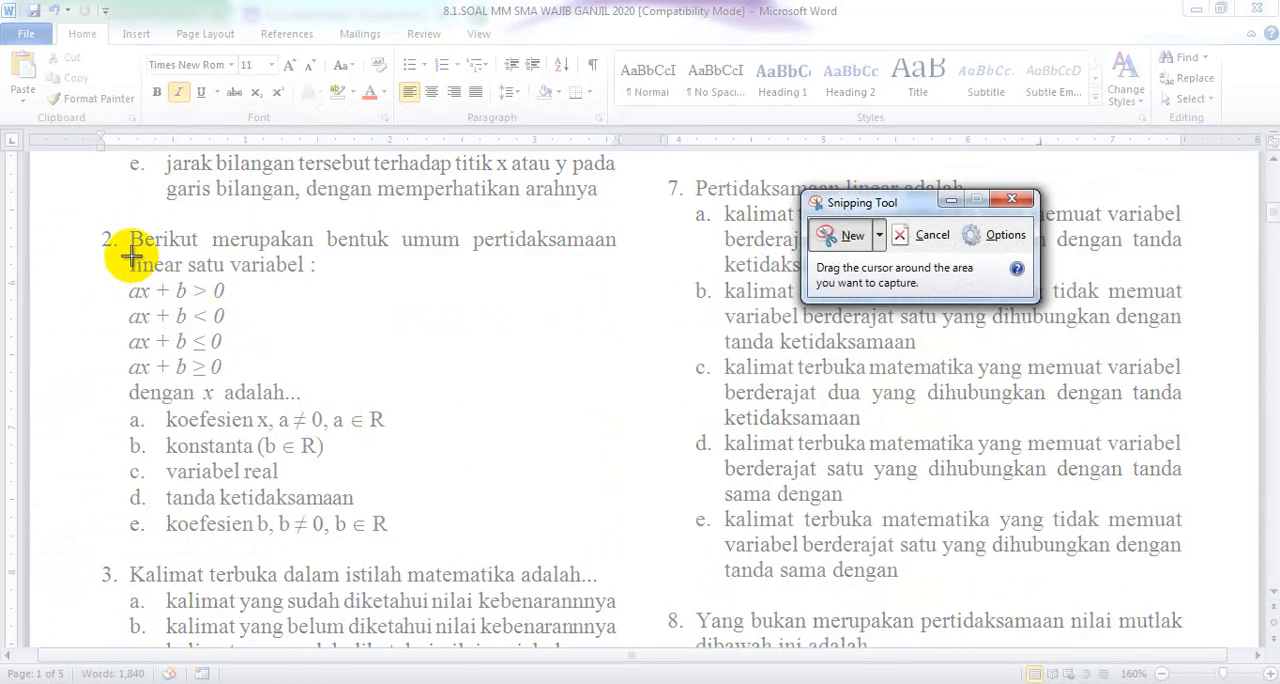
drag(121, 222, 641, 544)
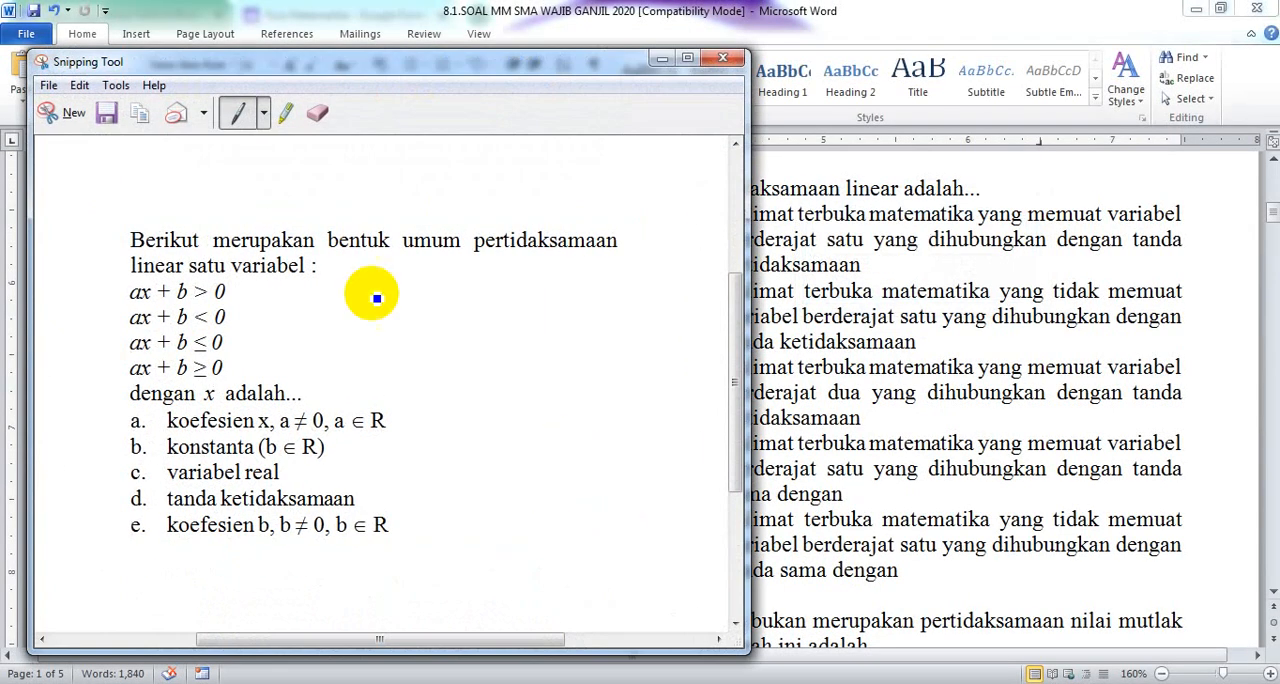
click(49, 88)
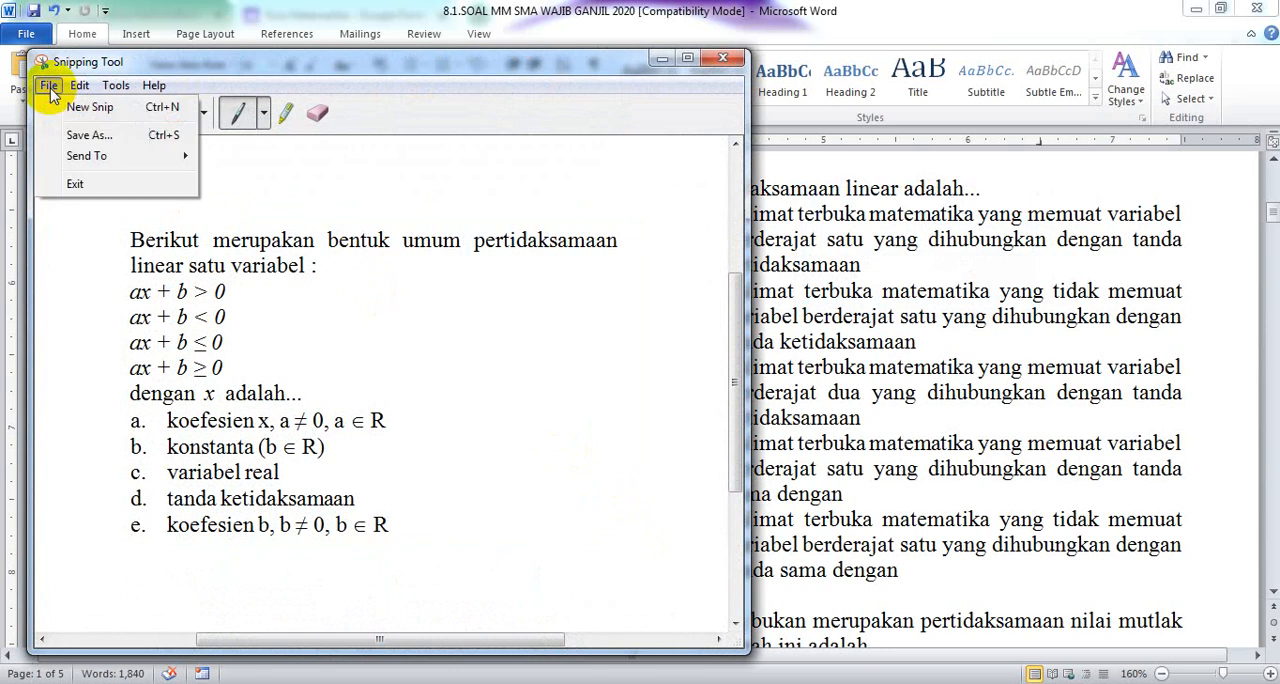
click(86, 135)
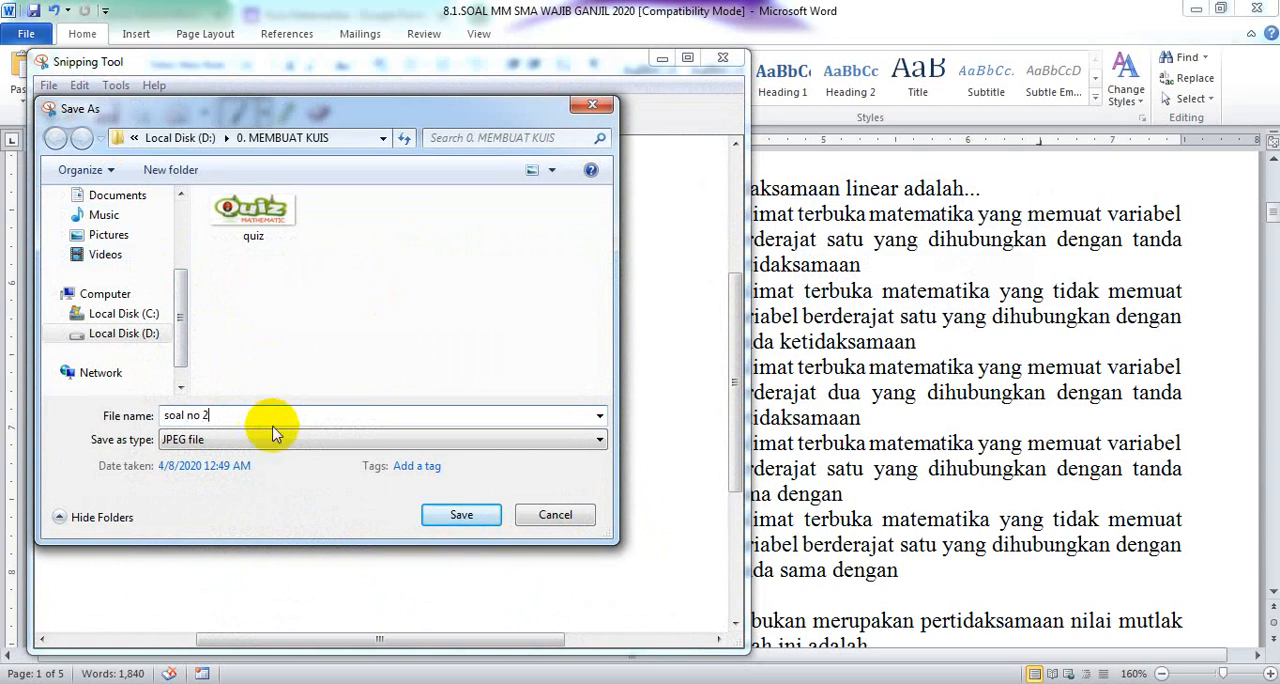
click(466, 516)
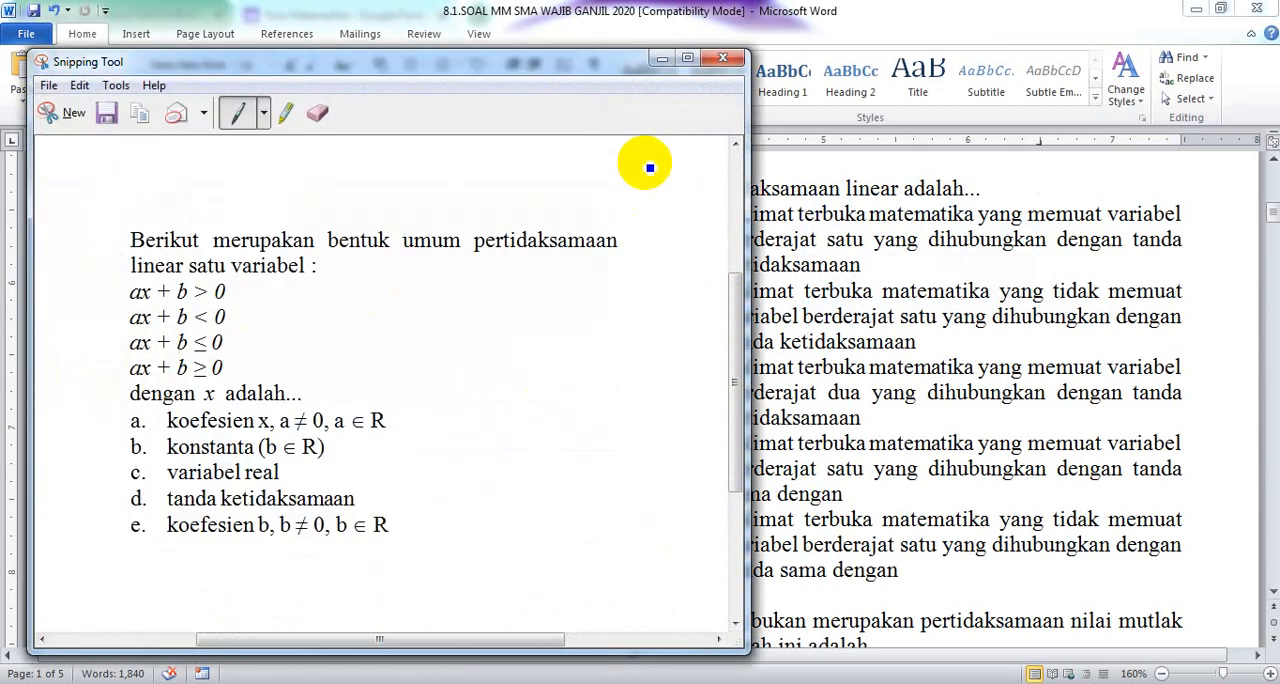
click(713, 65)
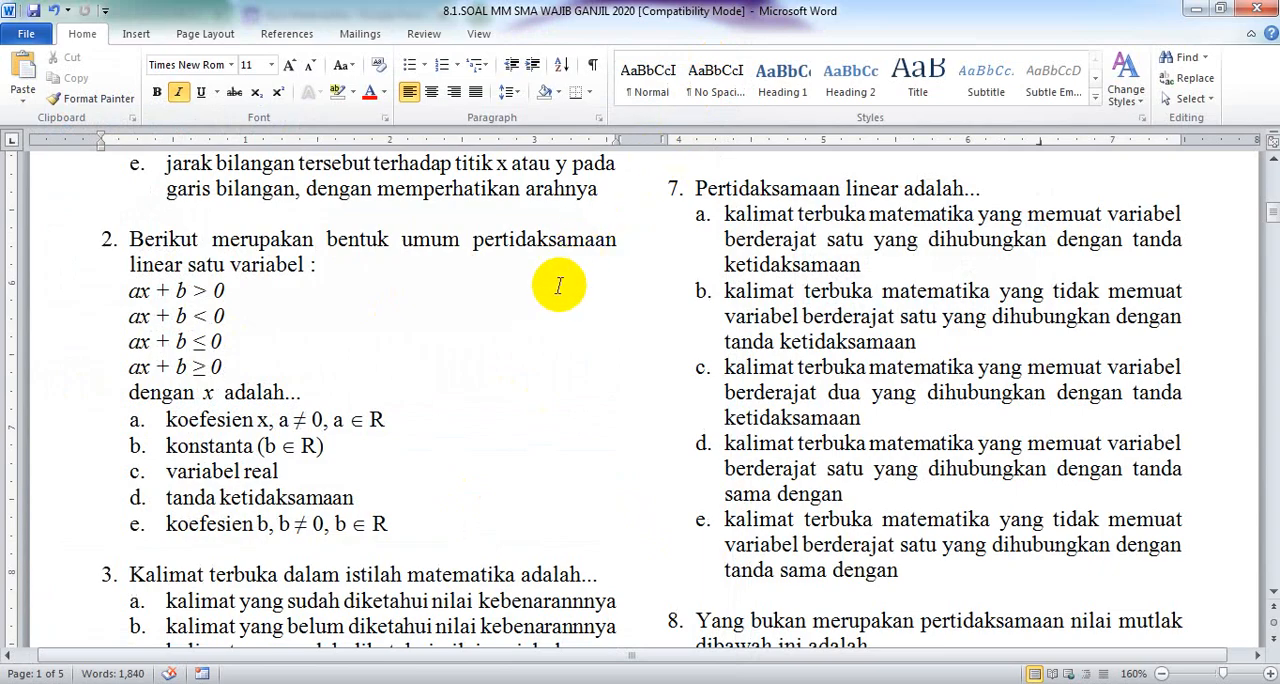
Insert the saved 'soal no 2' image into the new question
click(210, 683)
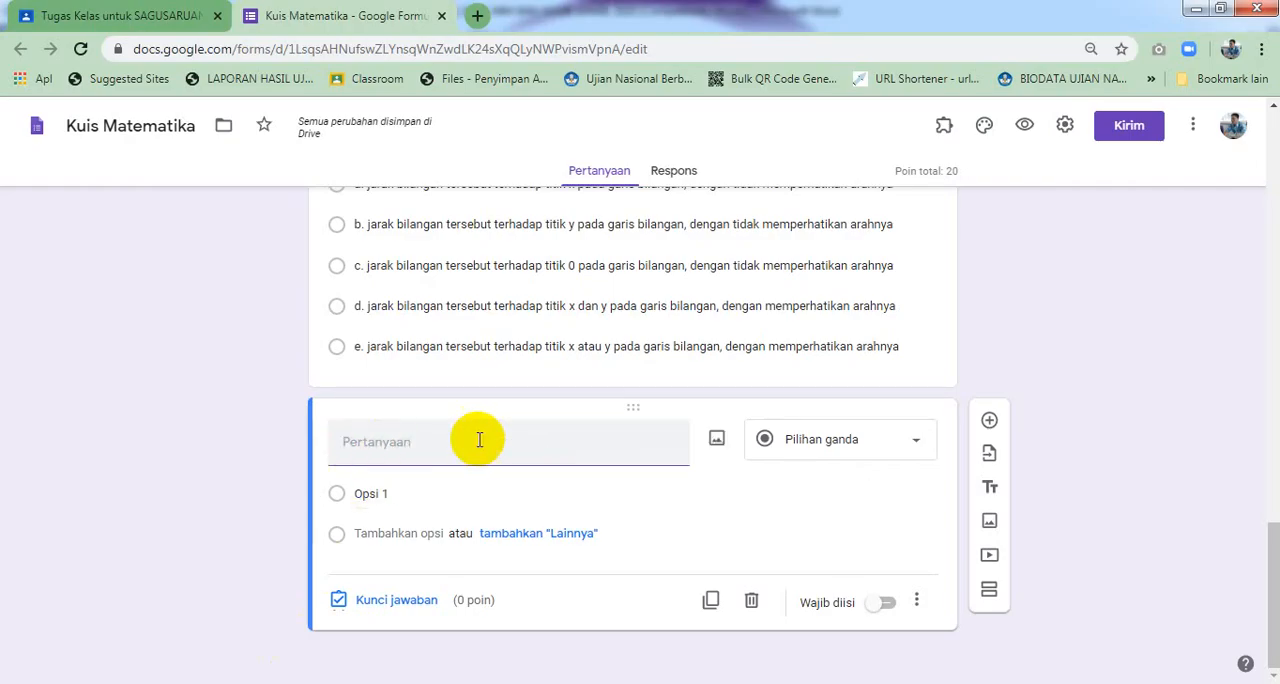
click(718, 442)
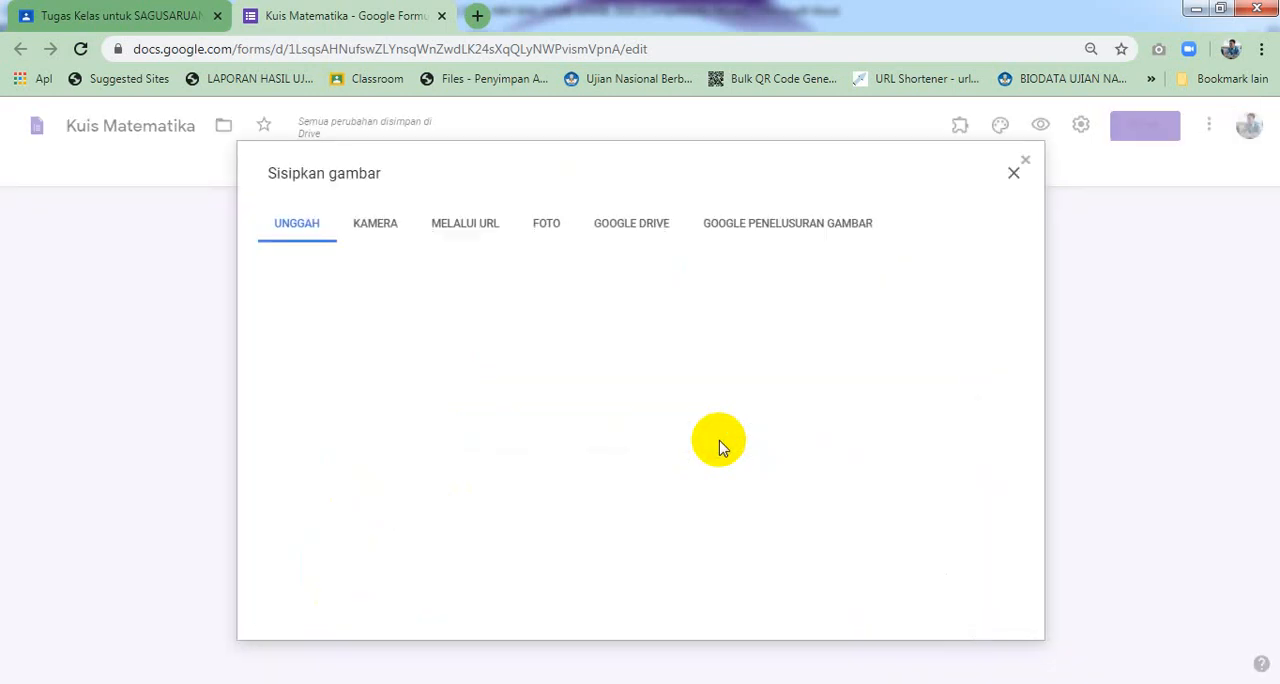
click(647, 494)
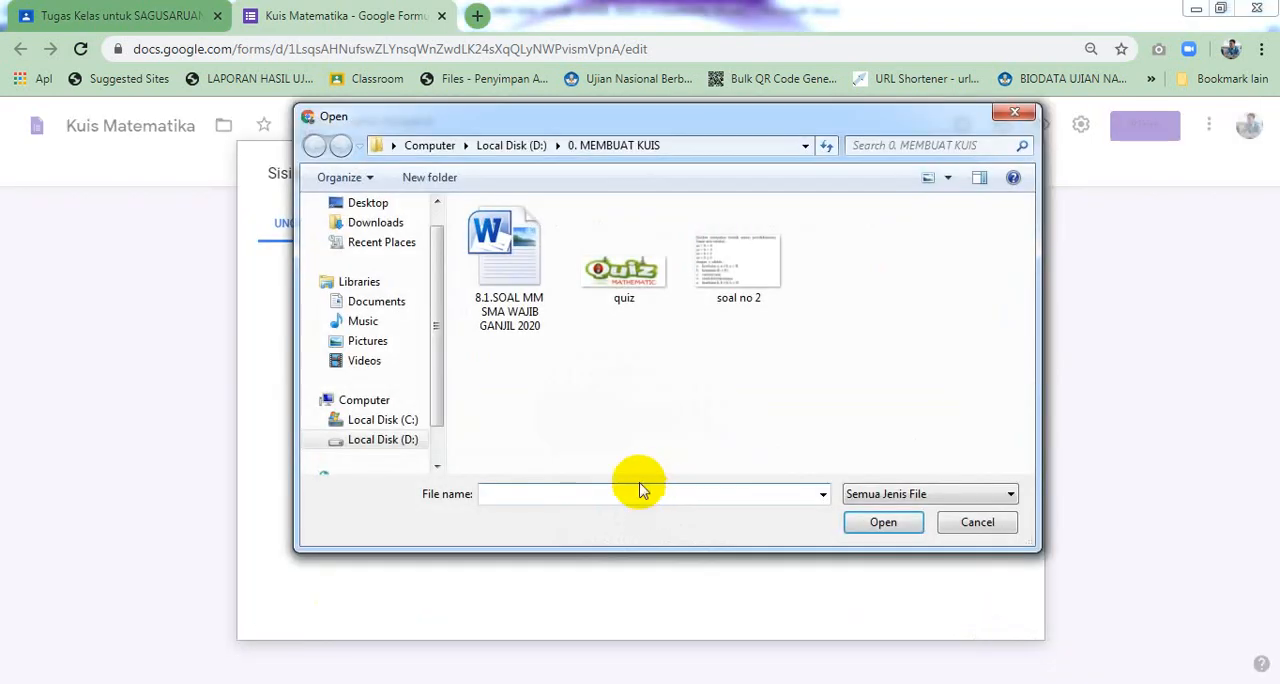
click(714, 277)
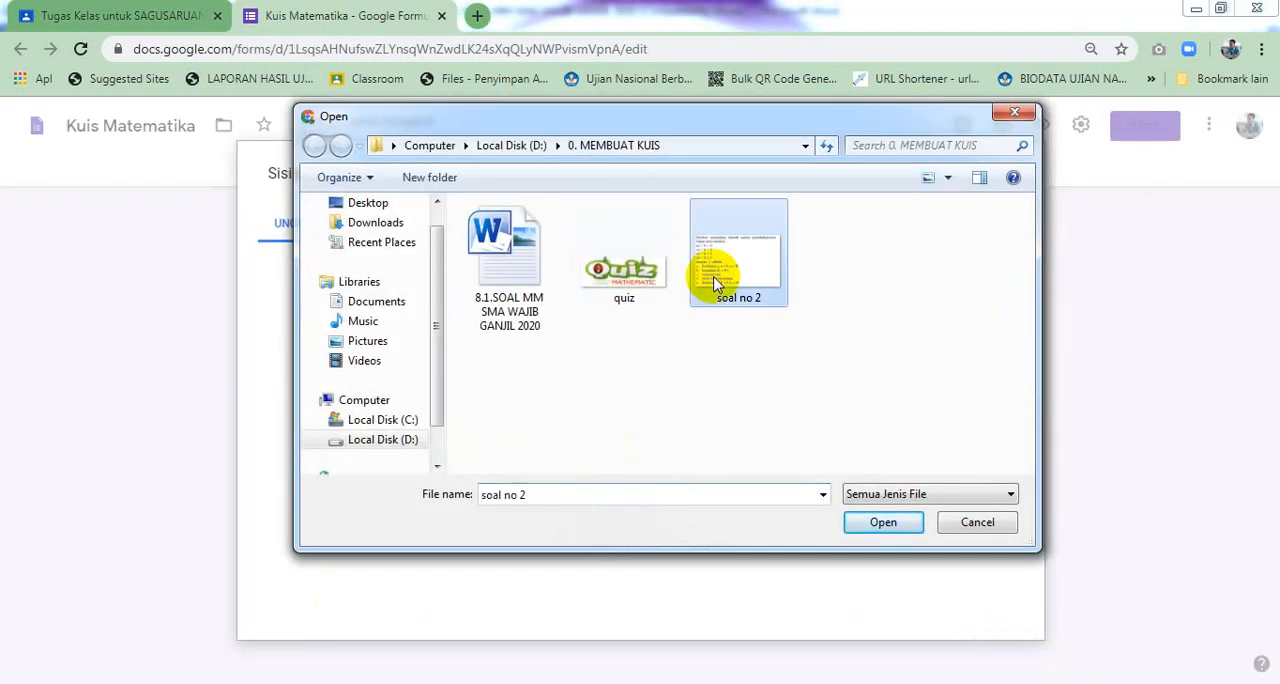
click(862, 524)
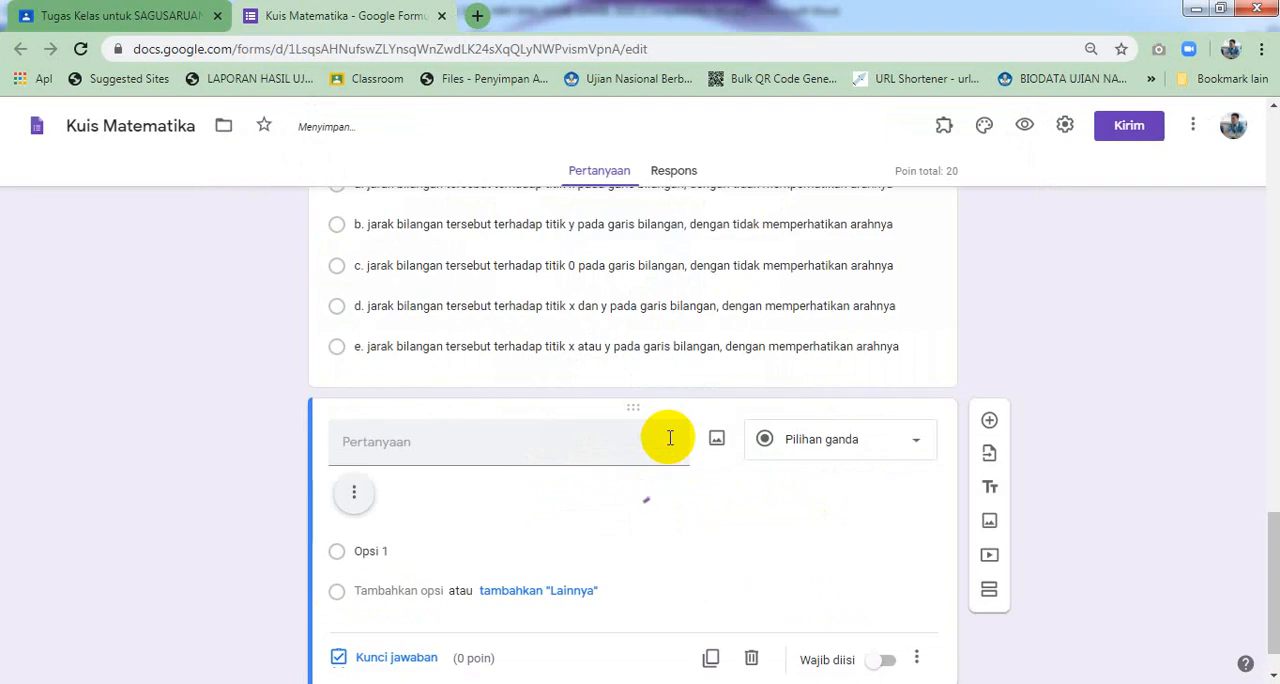
Resize the inserted question image slightly smaller
scroll(670, 440, down, 2)
click(586, 413)
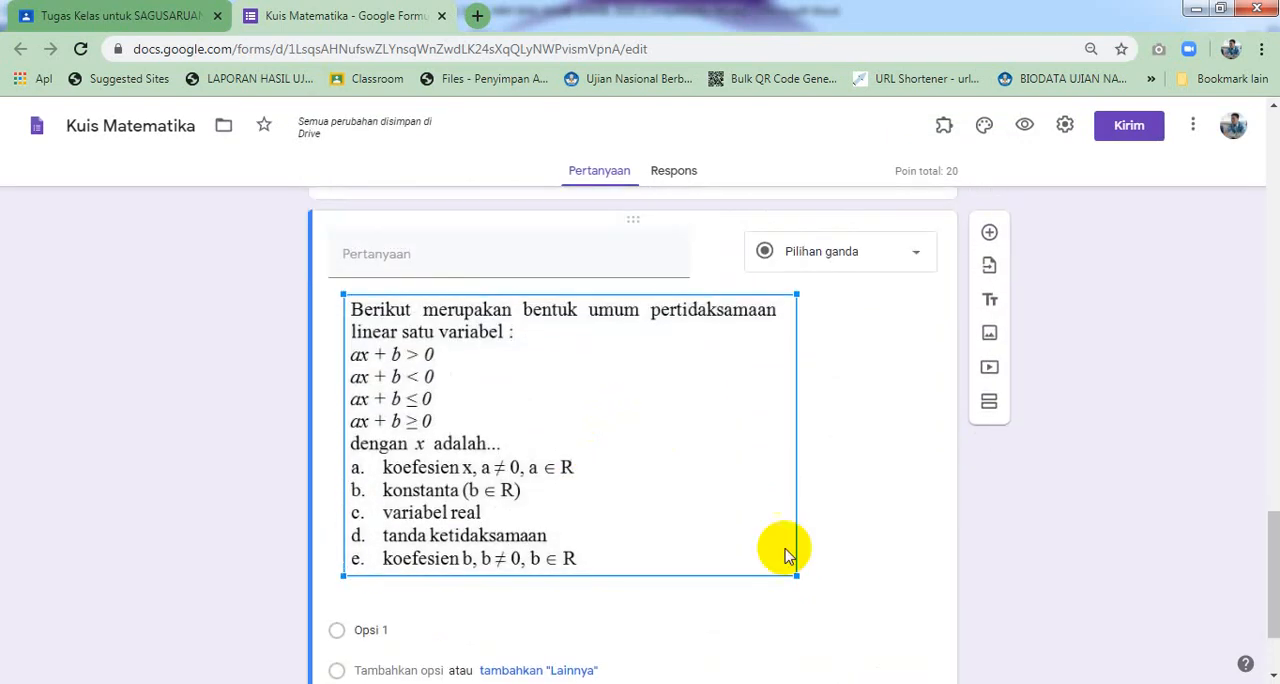
mouse_move(796, 573)
mouse_down()
mouse_move(851, 600)
mouse_move(791, 560)
mouse_up()
Enter the letters a, b, c, d and e as the question's five answer options
scroll(714, 508, down, 1)
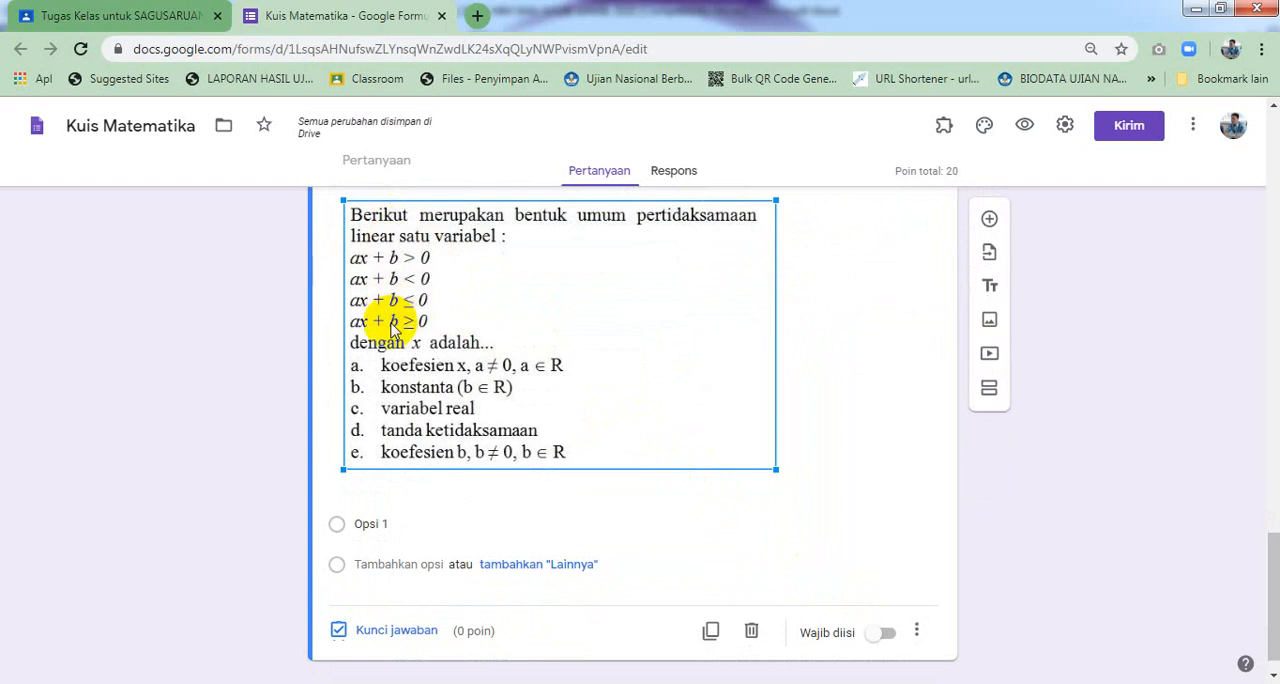
click(400, 523)
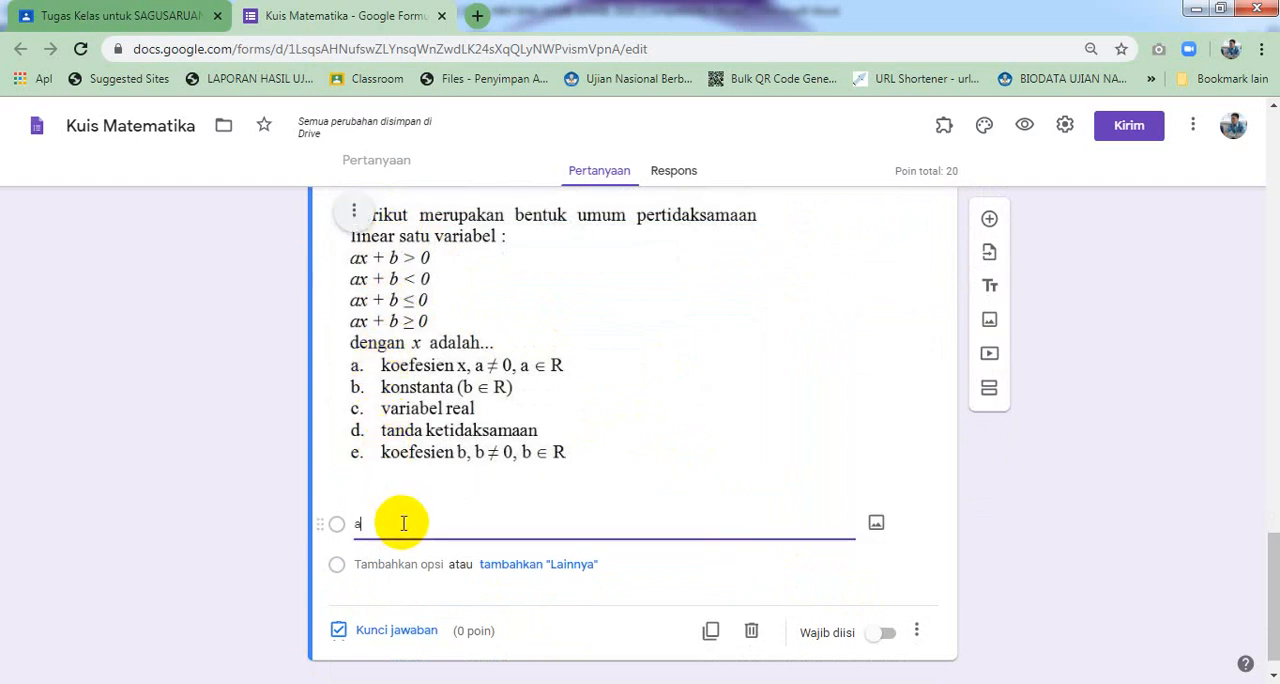
click(393, 563)
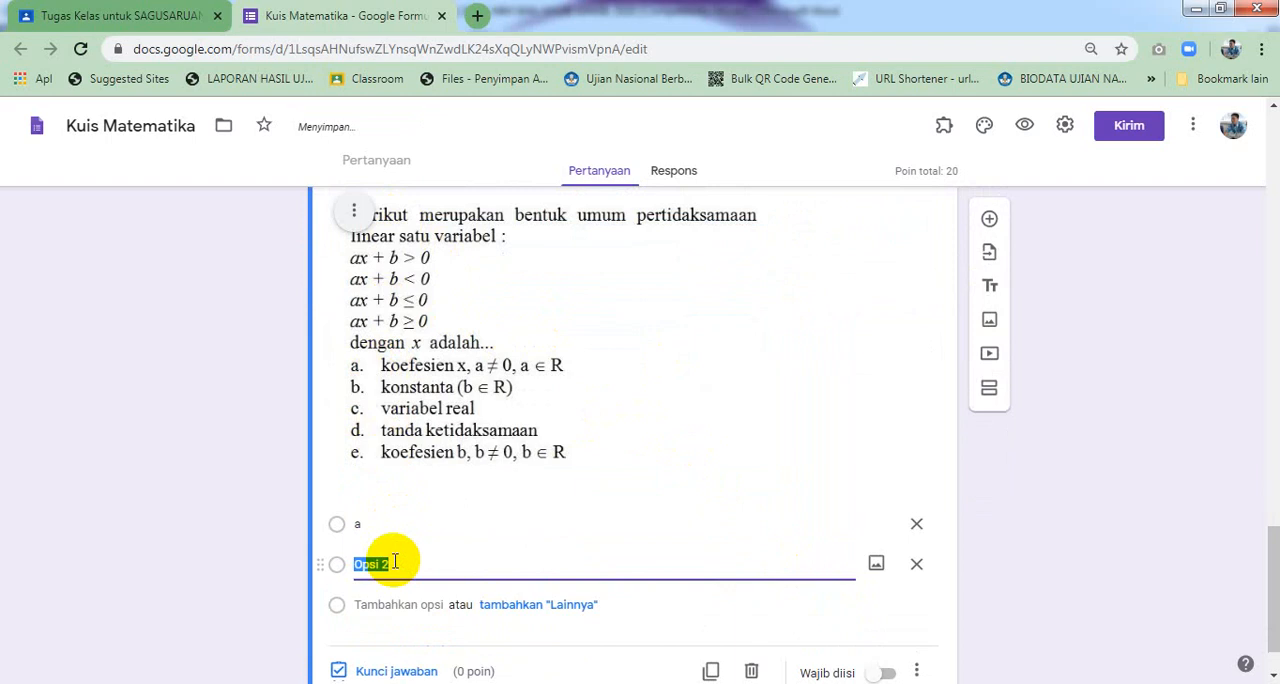
text(b)
scroll(395, 561, down, 1)
click(395, 535)
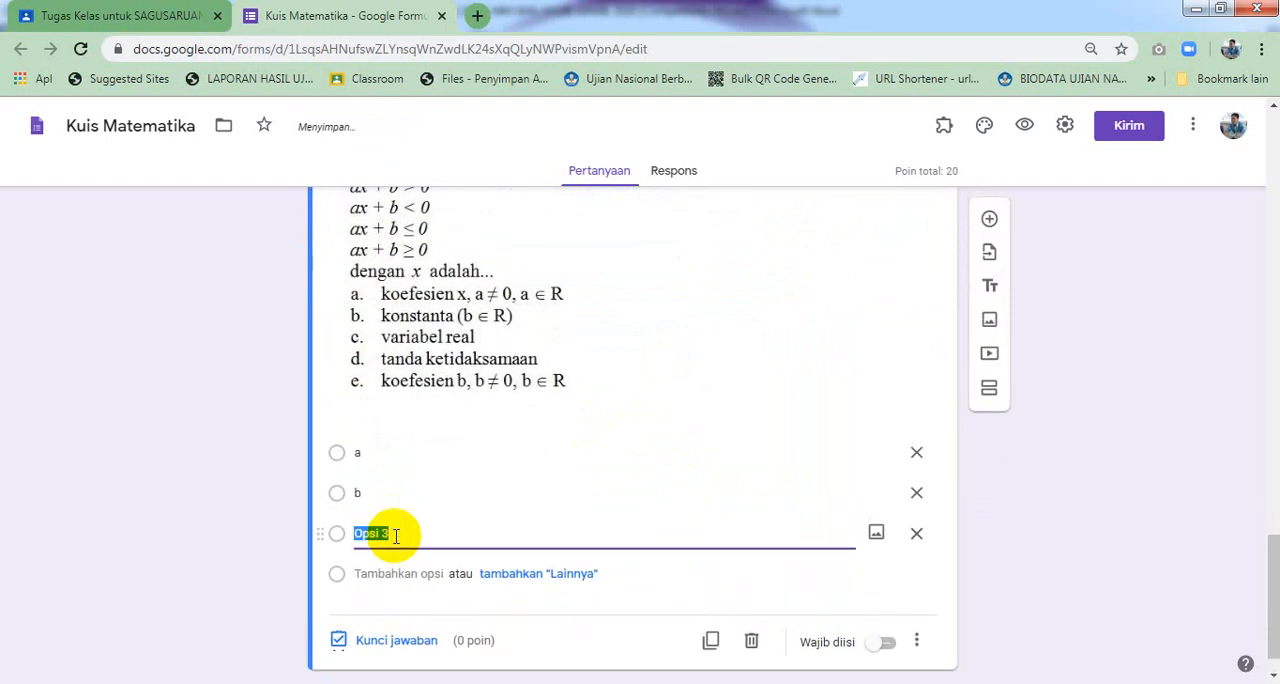
text(c)
click(399, 574)
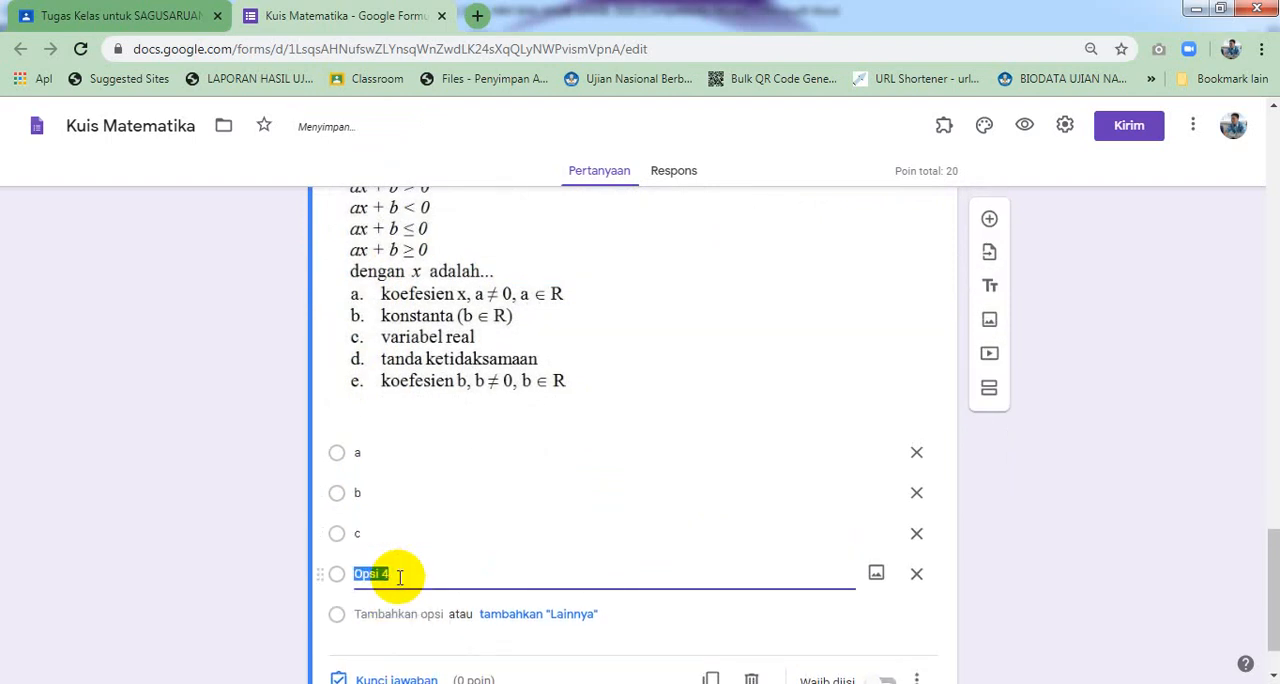
text(d)
click(397, 612)
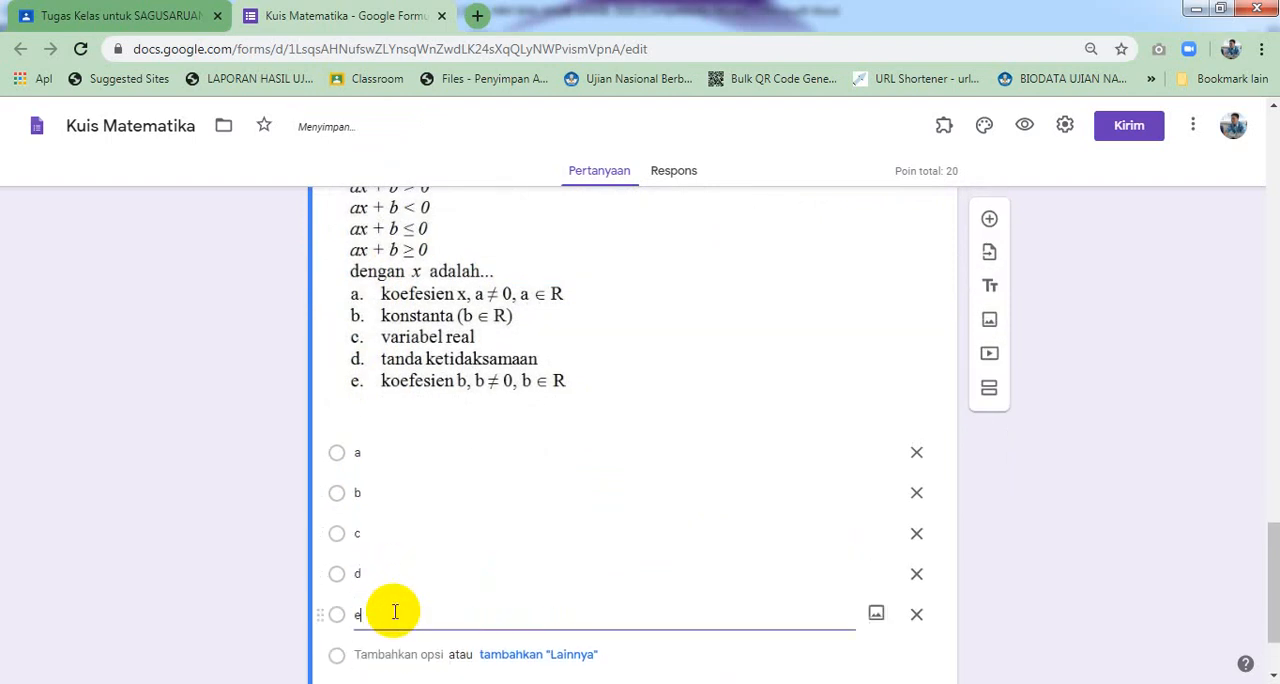
Make the question required and set its answer key to option c, worth 25 points
scroll(437, 551, down, 1)
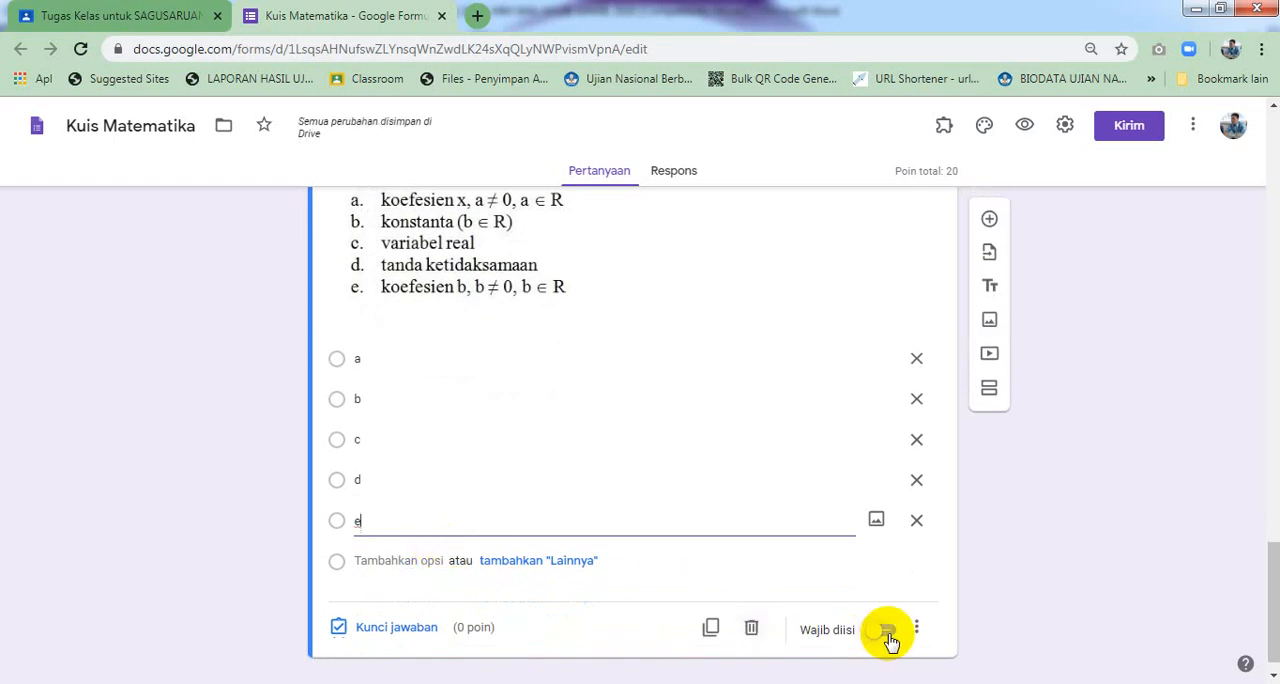
click(889, 637)
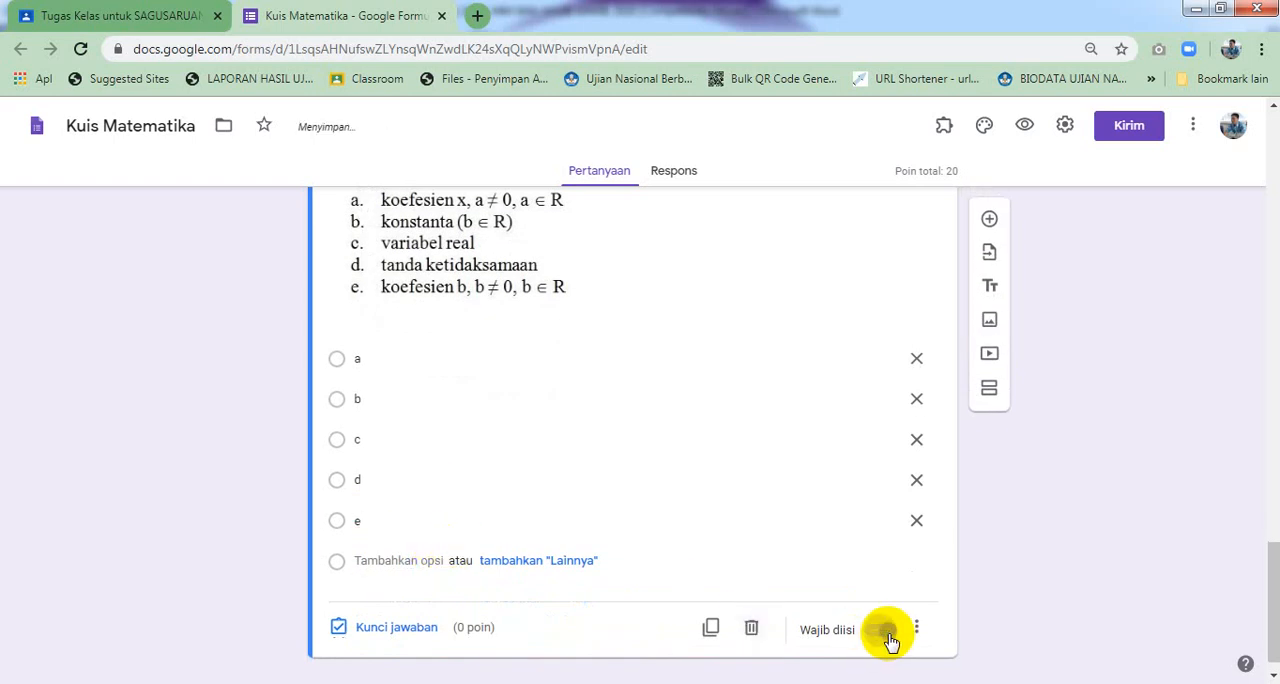
click(418, 630)
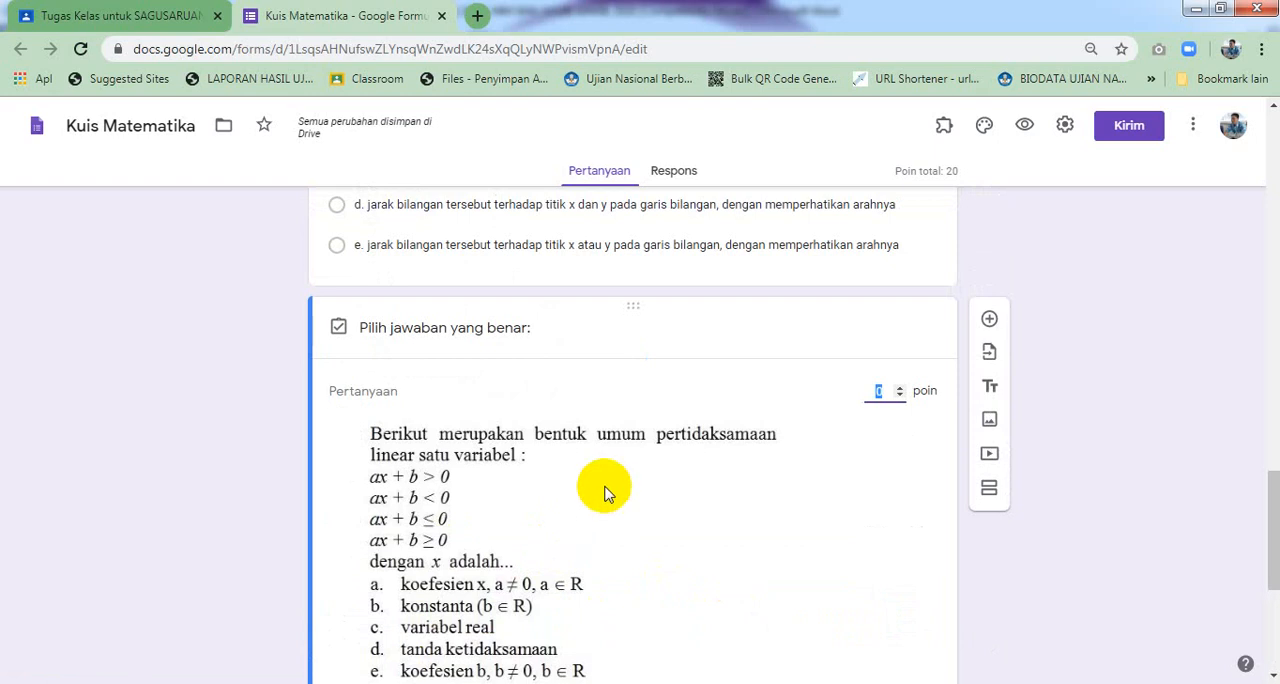
scroll(572, 490, down, 3)
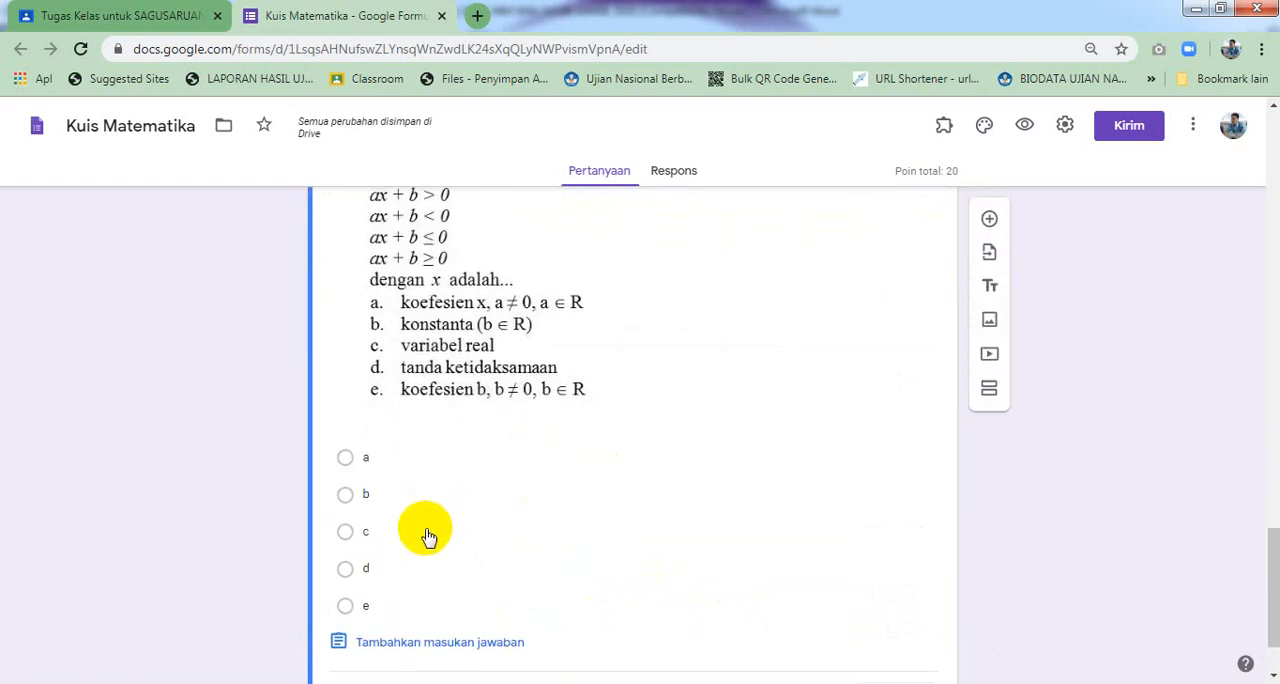
click(427, 533)
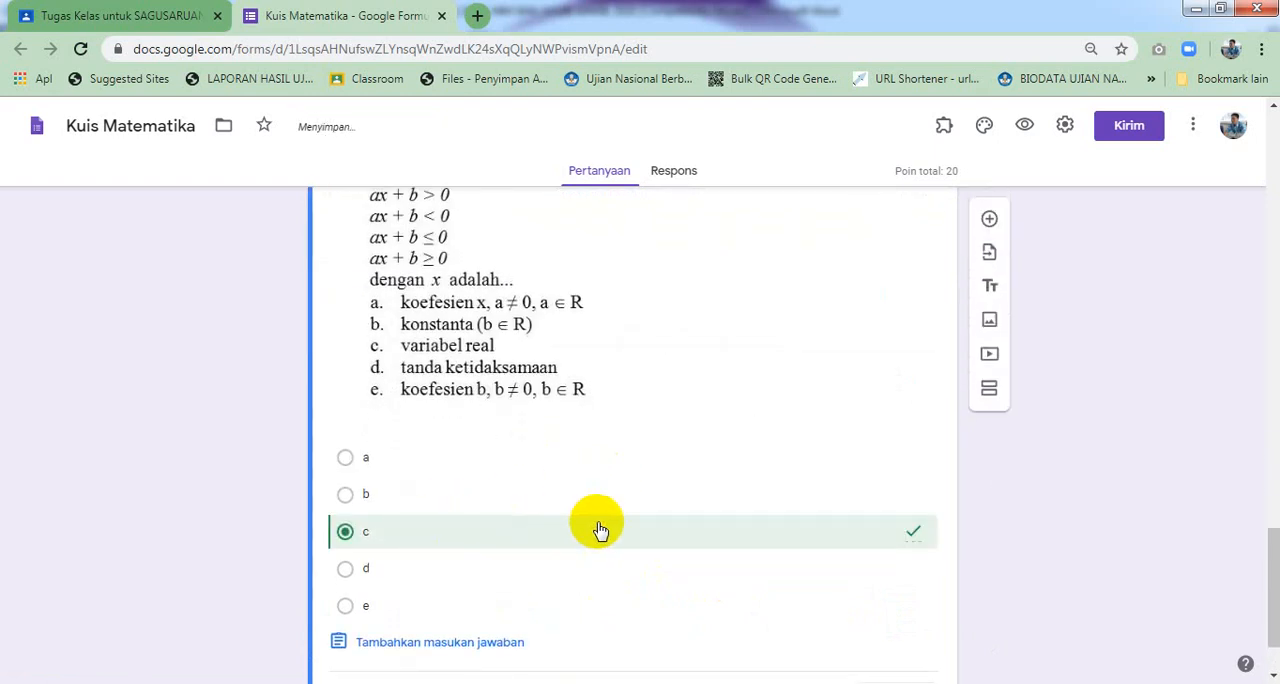
scroll(597, 523, down, 1)
scroll(630, 535, up, 1)
scroll(636, 537, up, 3)
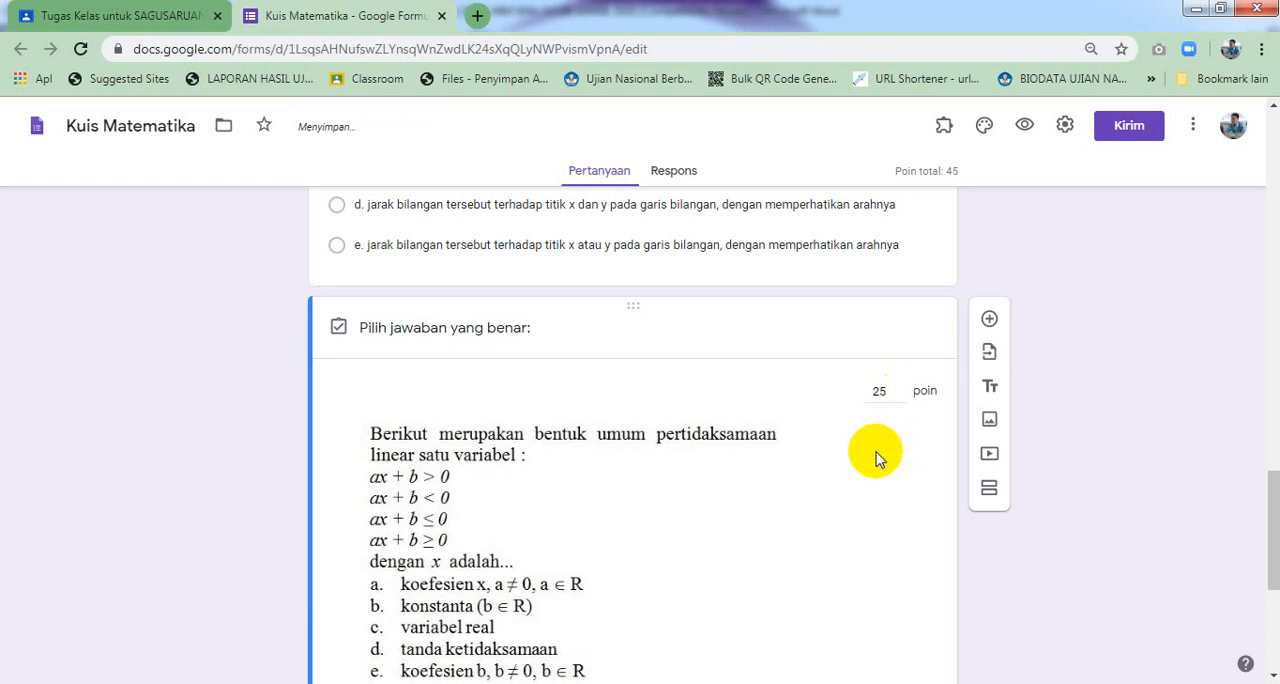
scroll(876, 459, down, 4)
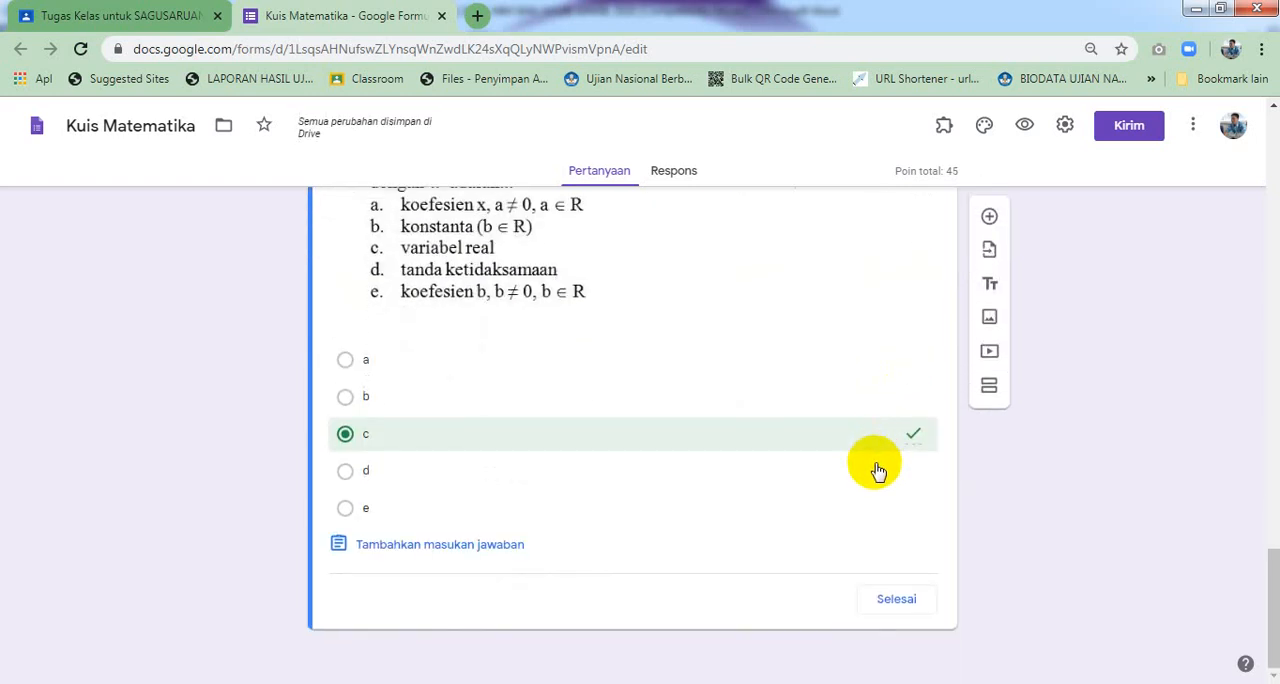
click(896, 598)
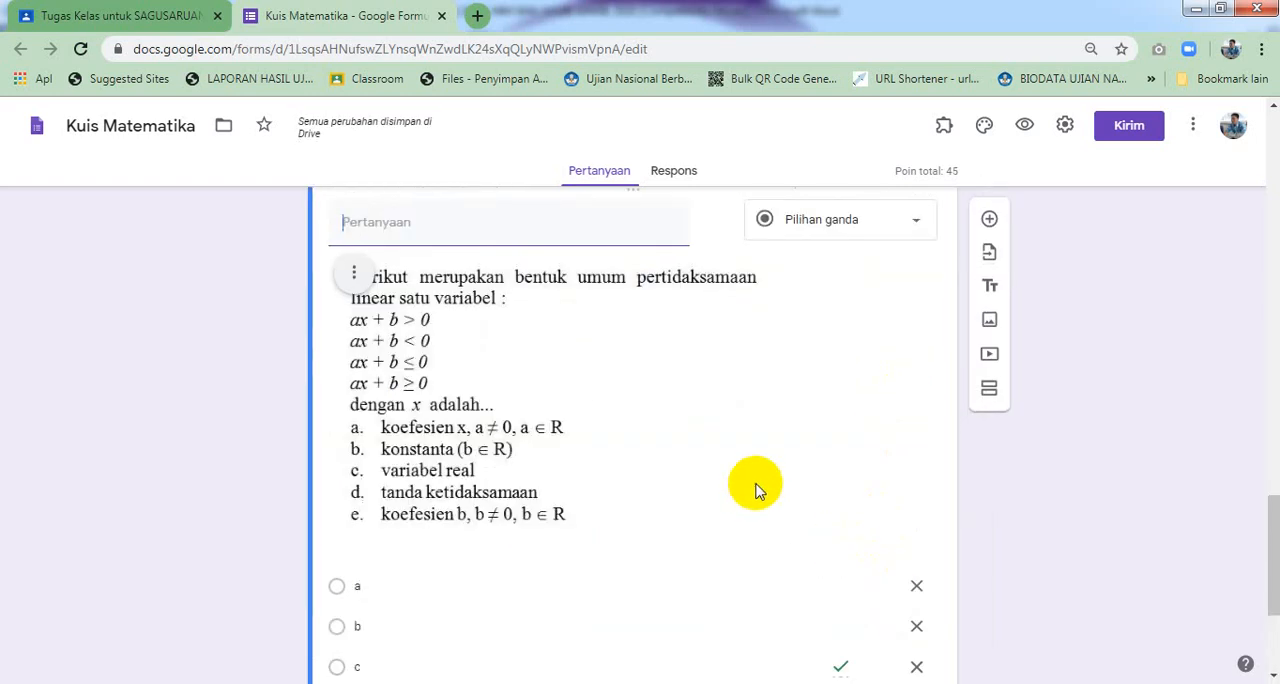
Add another new multiple-choice question below question 2
scroll(755, 490, down, 3)
scroll(706, 452, up, 3)
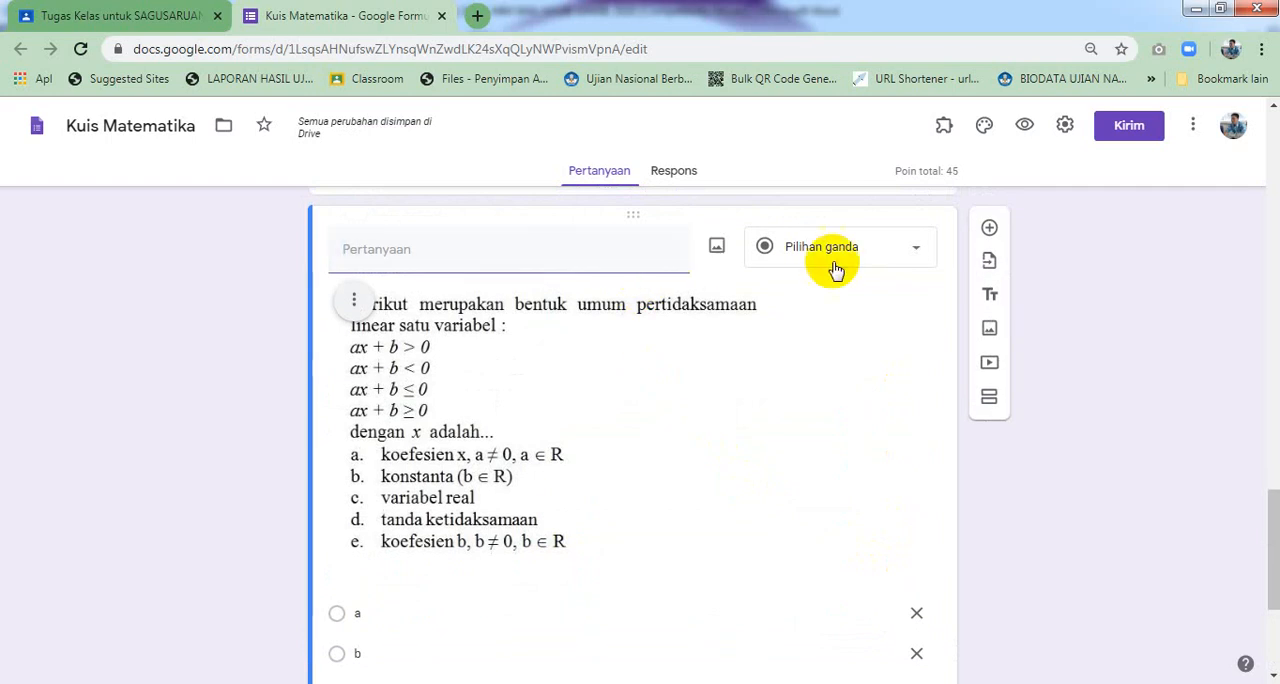
click(634, 252)
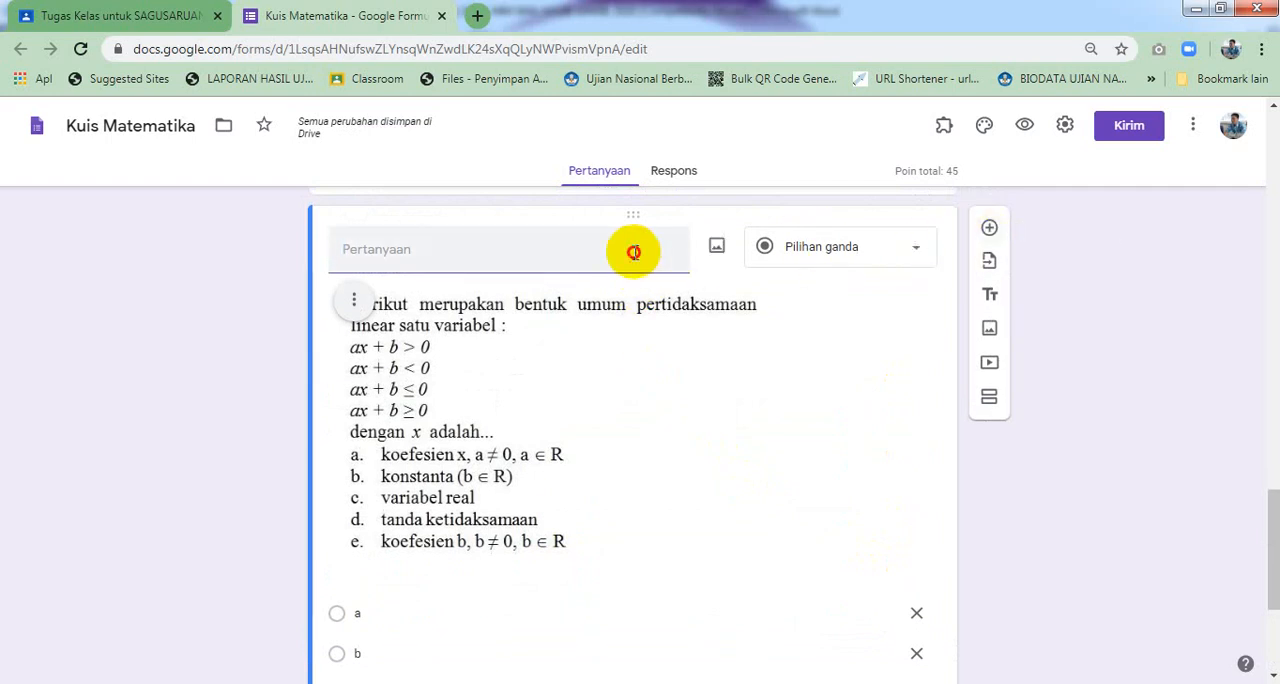
click(989, 232)
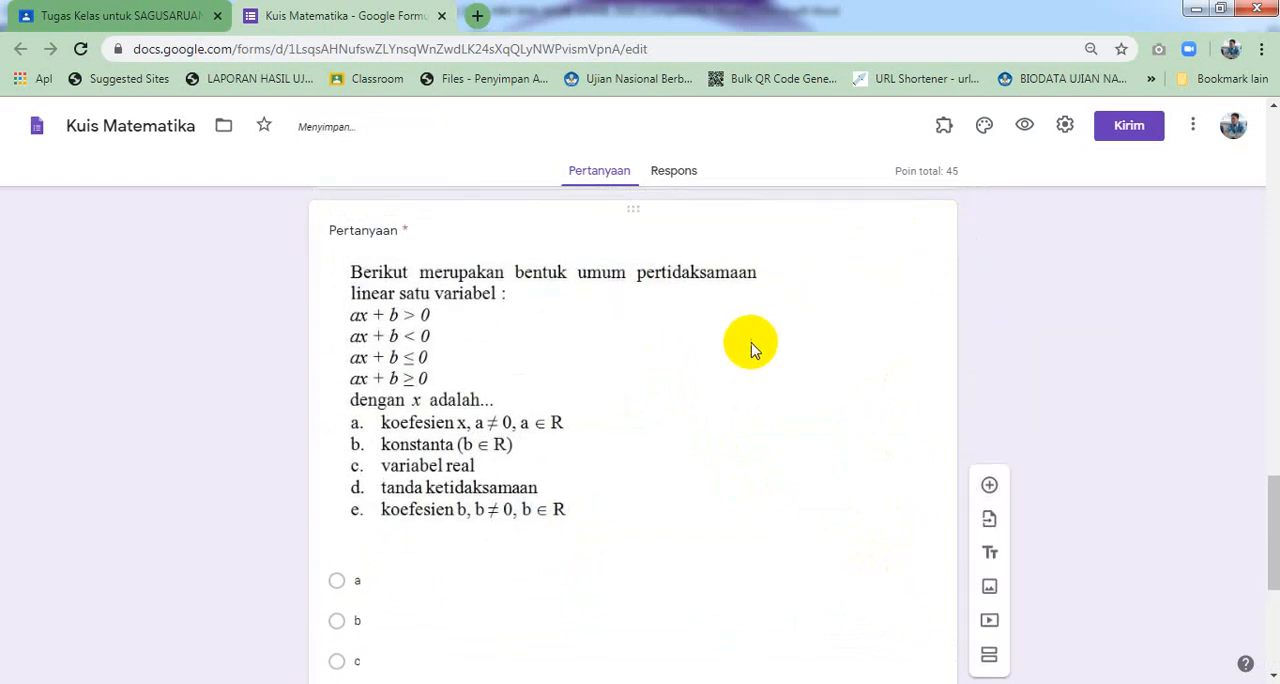
click(609, 440)
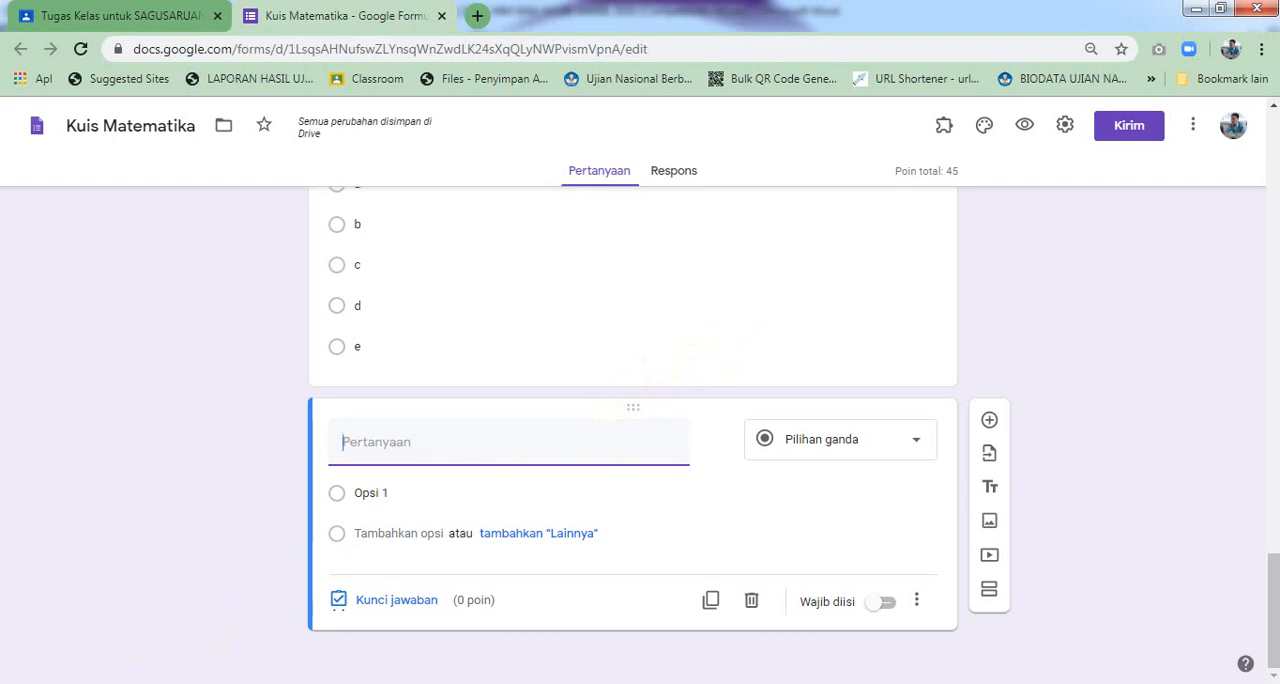
Copy question 3's text from the Word document into the new question's title, removing its "3." numbering
click(205, 683)
scroll(181, 538, down, 3)
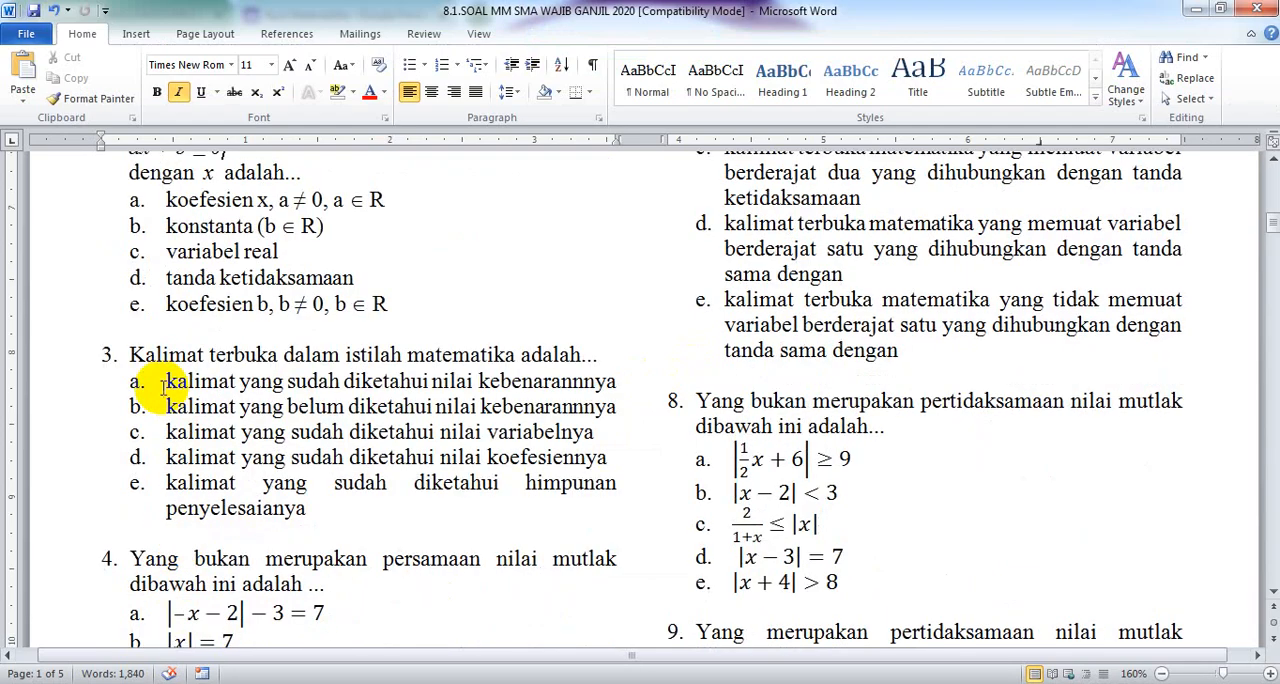
drag(132, 354, 598, 358)
right_click(537, 354)
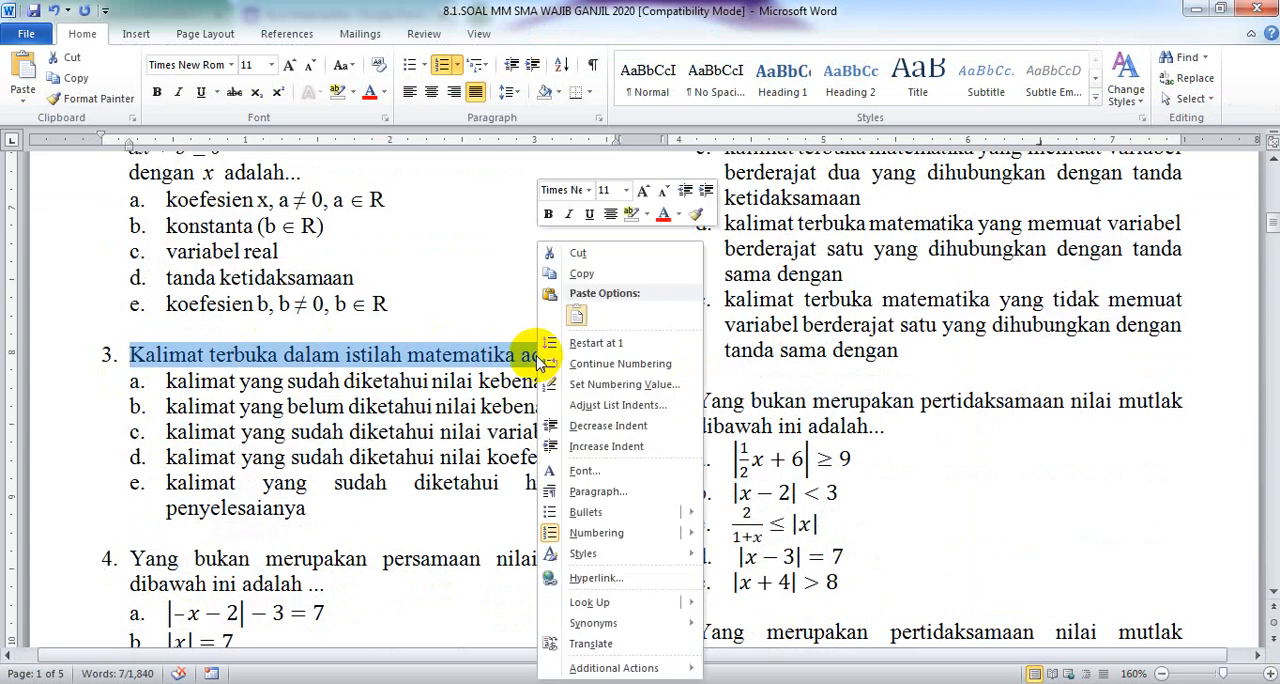
click(580, 276)
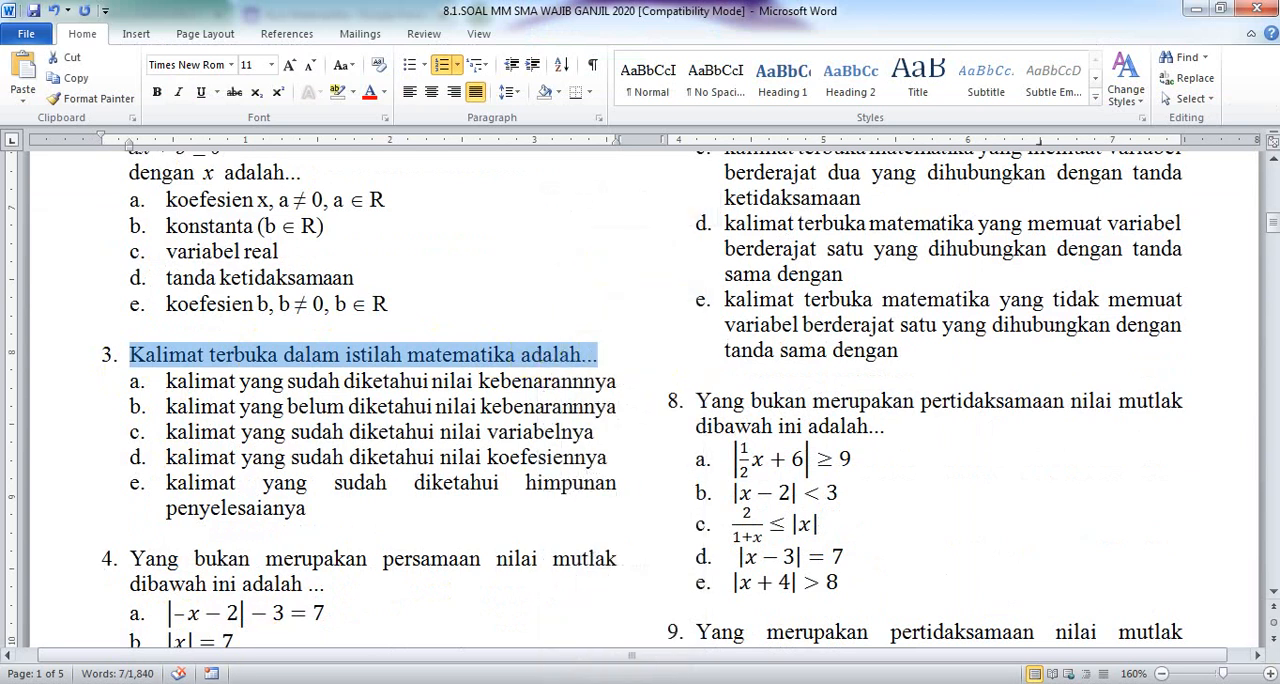
click(205, 683)
right_click(371, 447)
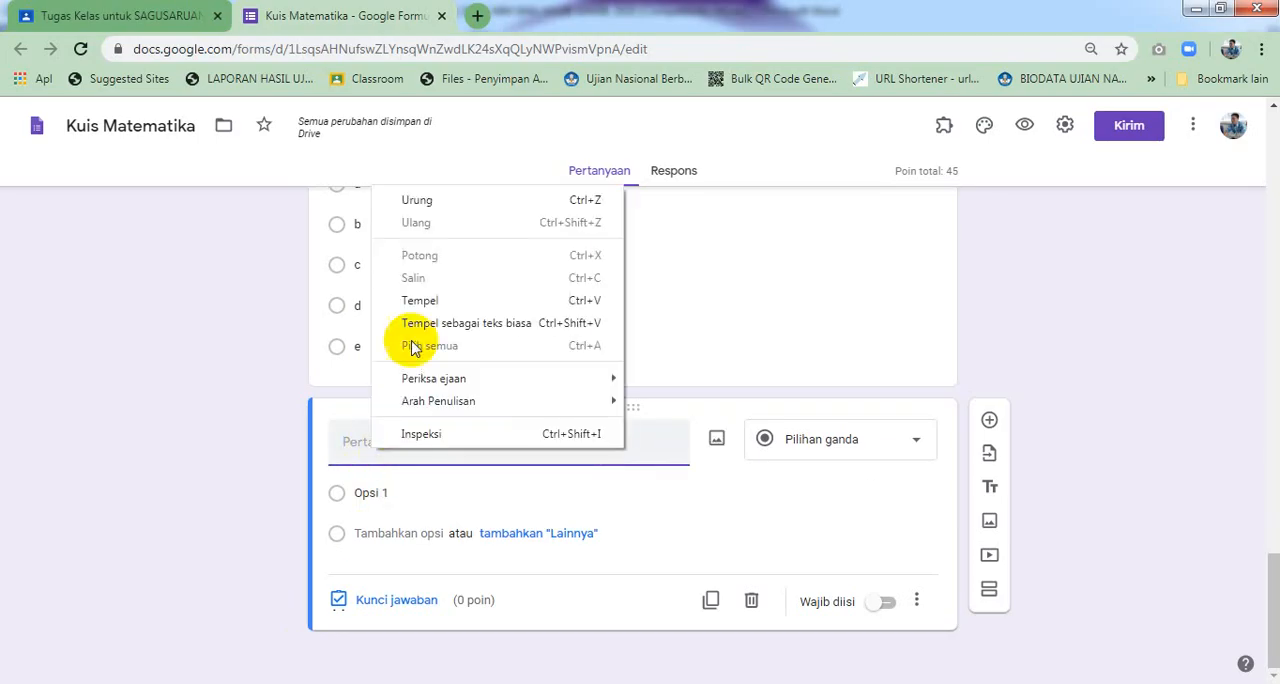
click(367, 440)
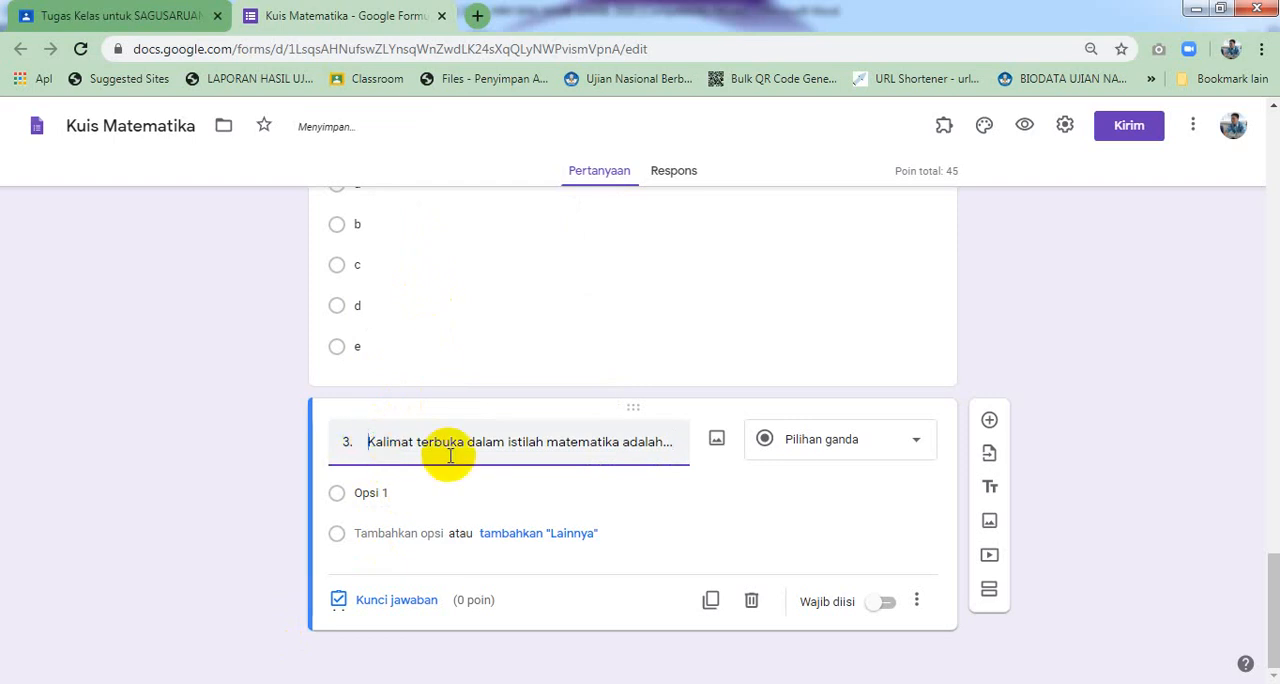
key(BackSpace)
key(BackSpace)
key(BackSpace)
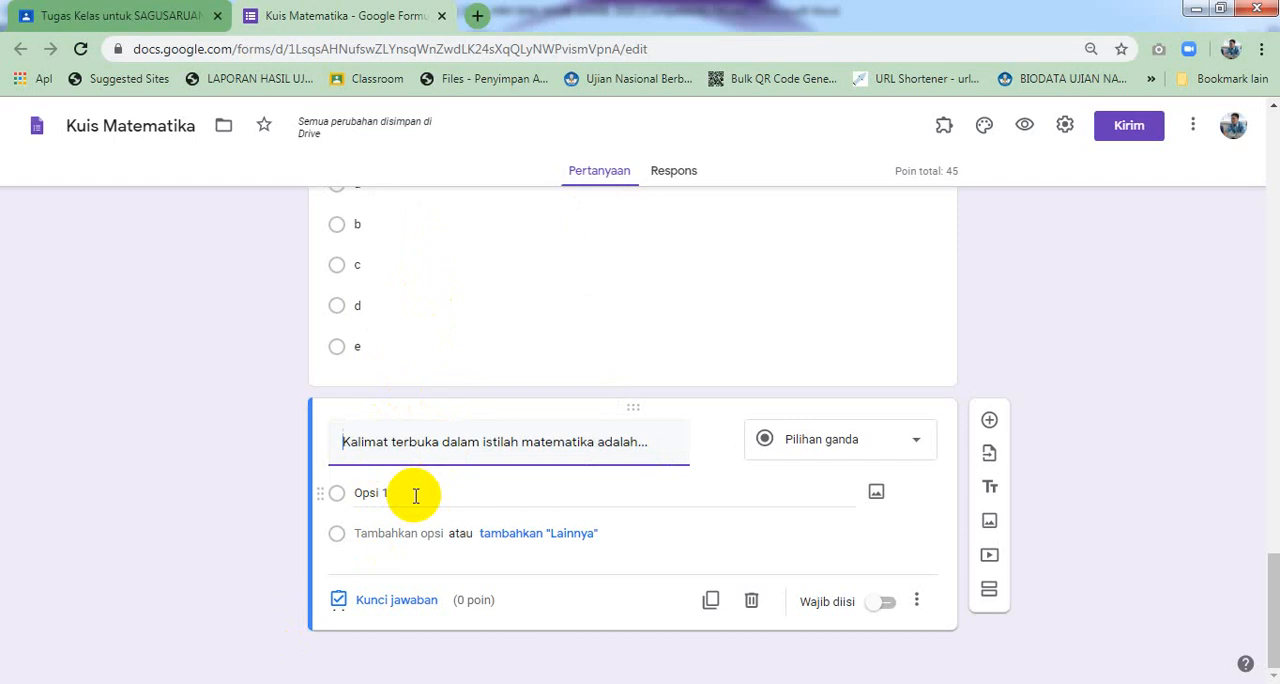
Copy question 3's five answer choices from the Word document and paste them as the question's options
key(alt+Tab)
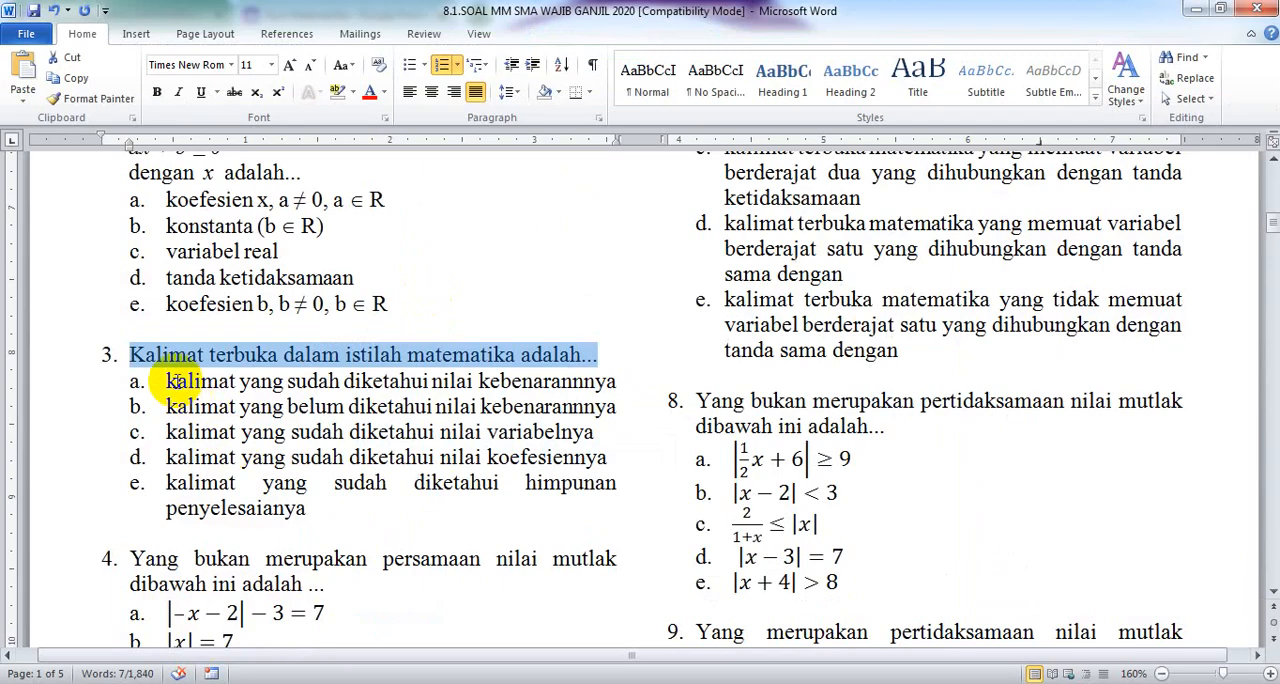
drag(166, 381, 305, 510)
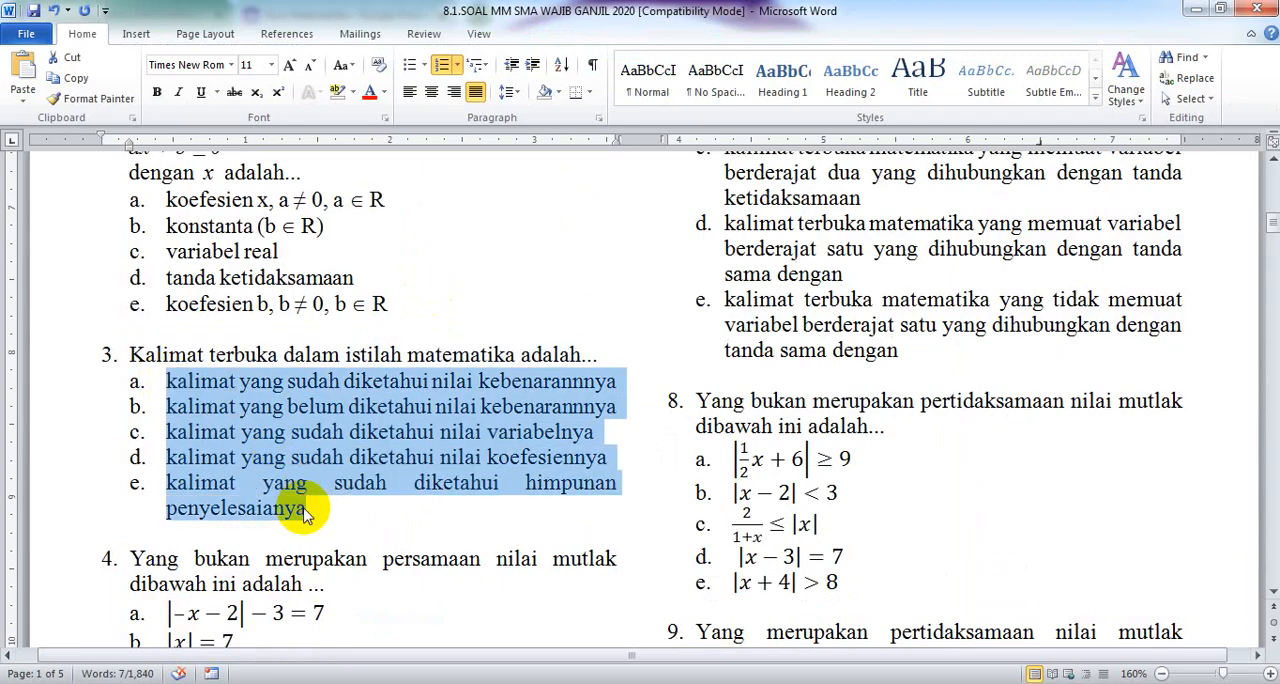
right_click(265, 458)
click(320, 70)
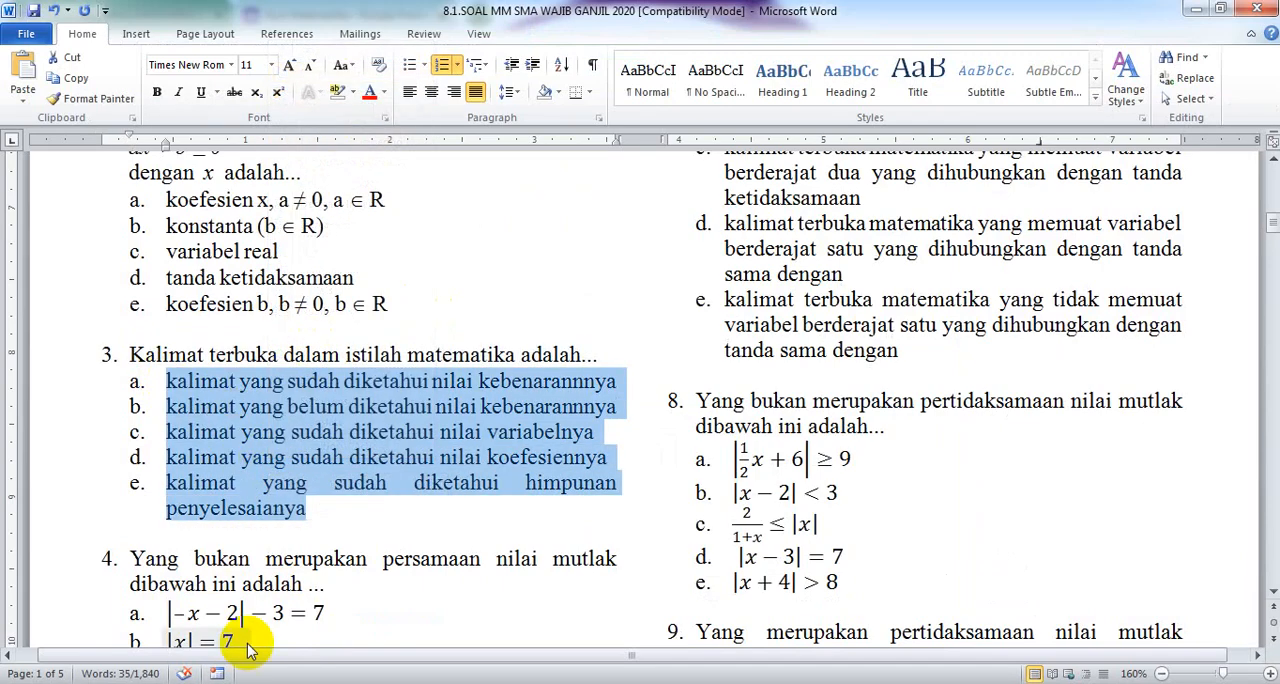
key(alt+Tab)
click(349, 492)
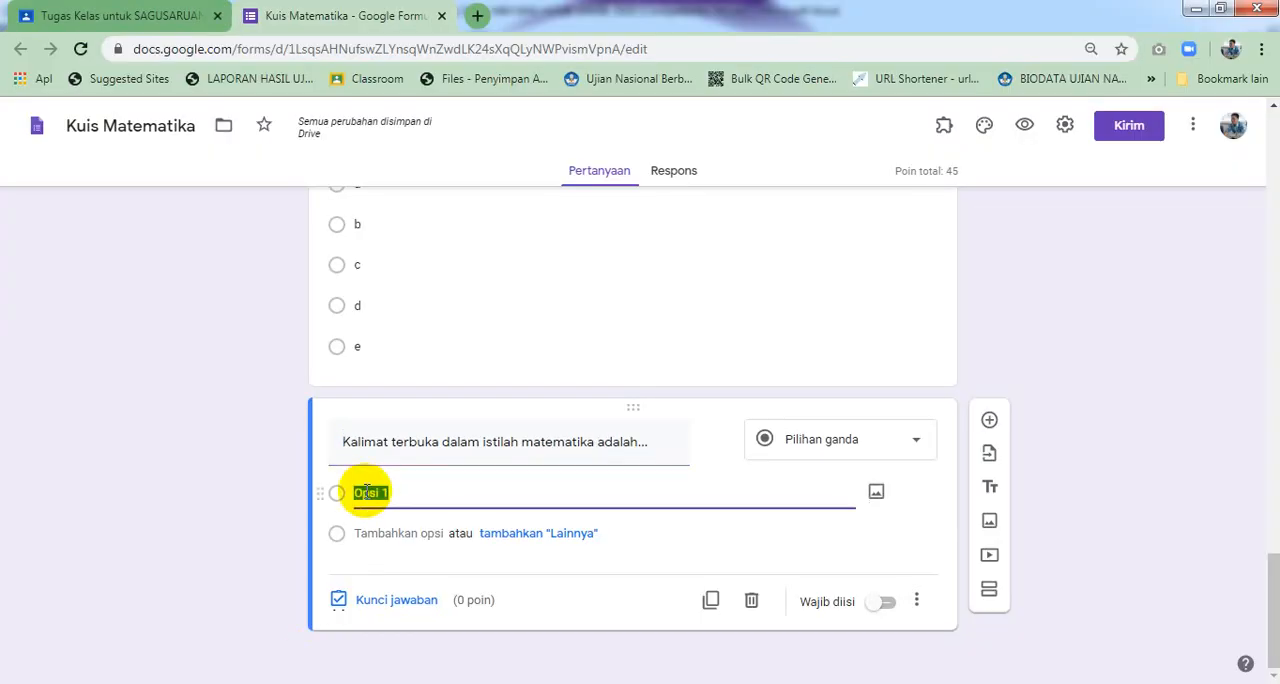
right_click(366, 492)
click(414, 289)
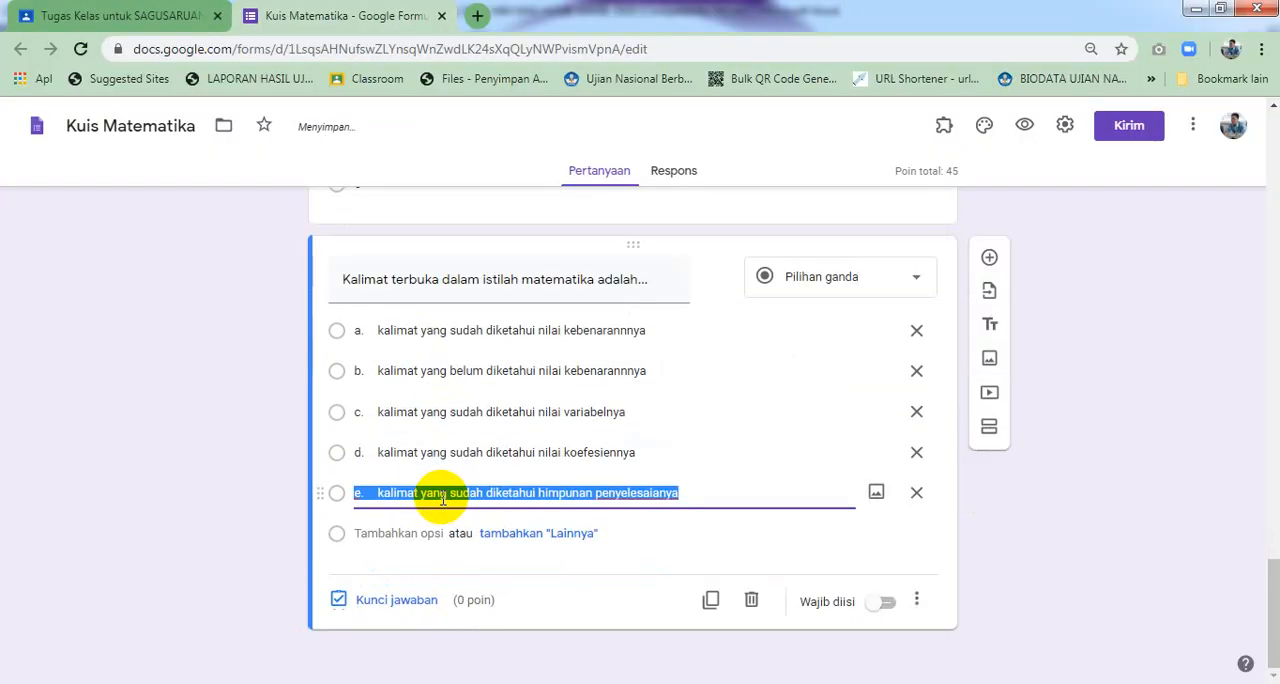
Make the question required and set its answer key to option b, worth 30 points
click(880, 609)
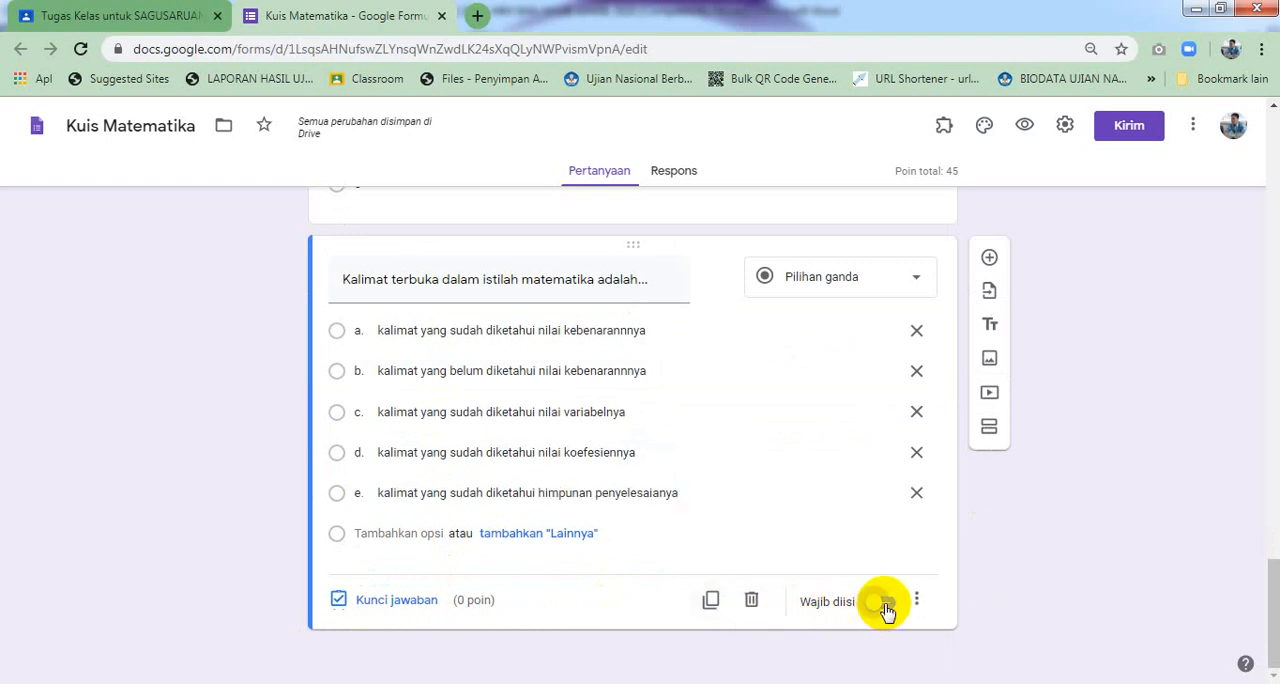
click(416, 603)
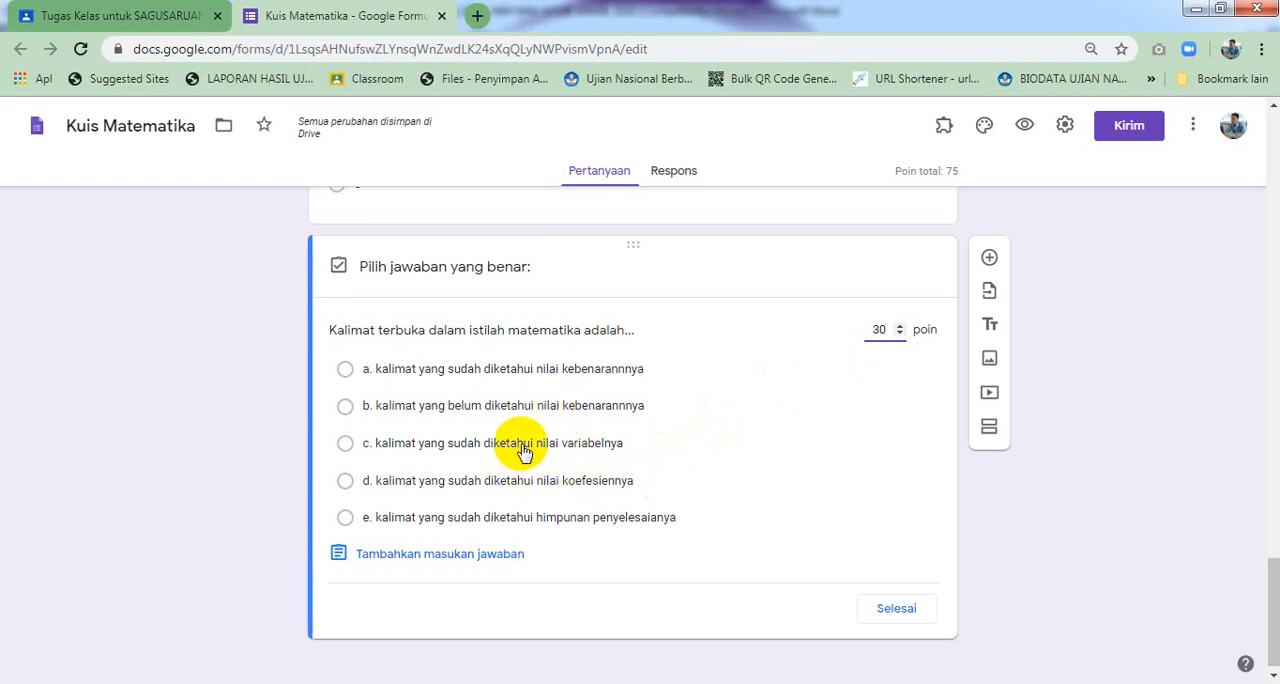
click(530, 410)
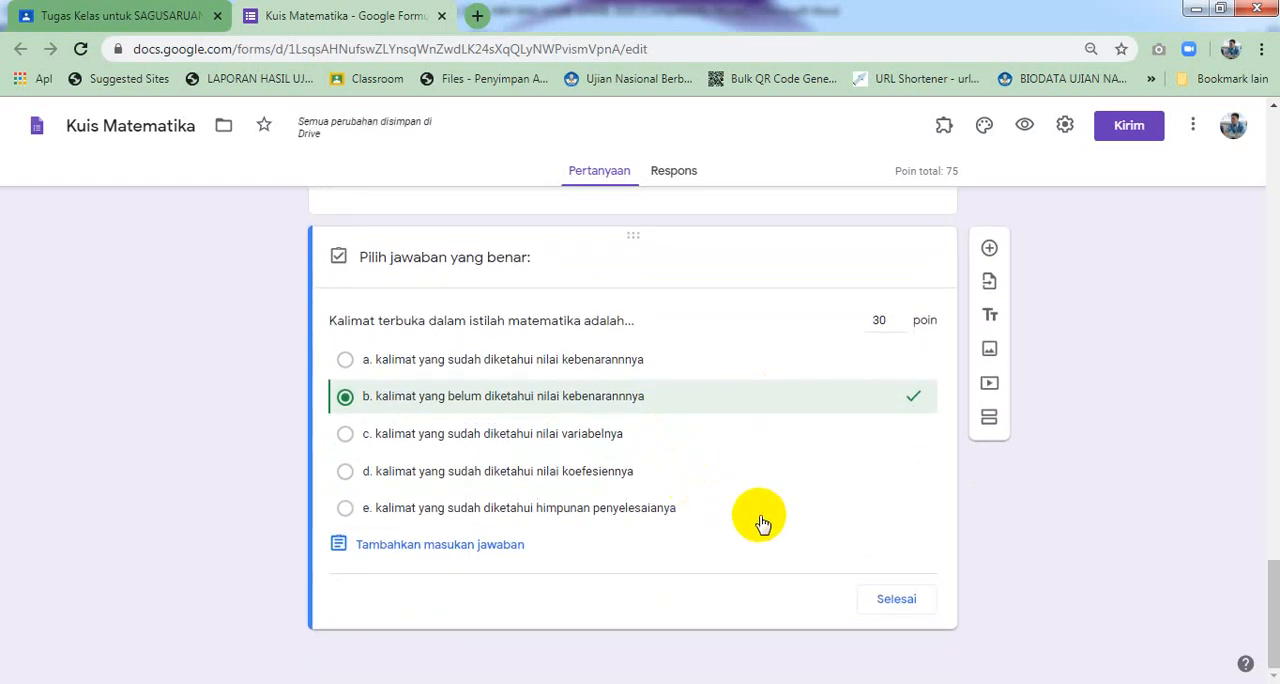
click(889, 600)
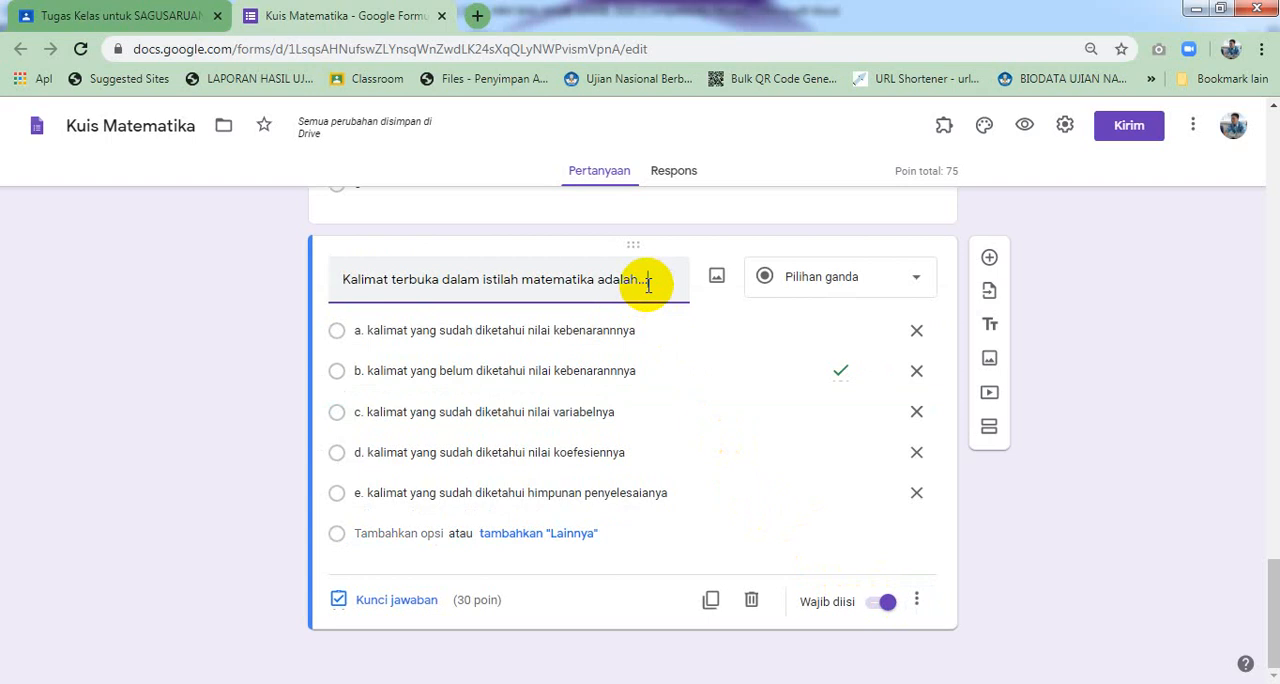
Add another new multiple-choice question below question 3
click(989, 258)
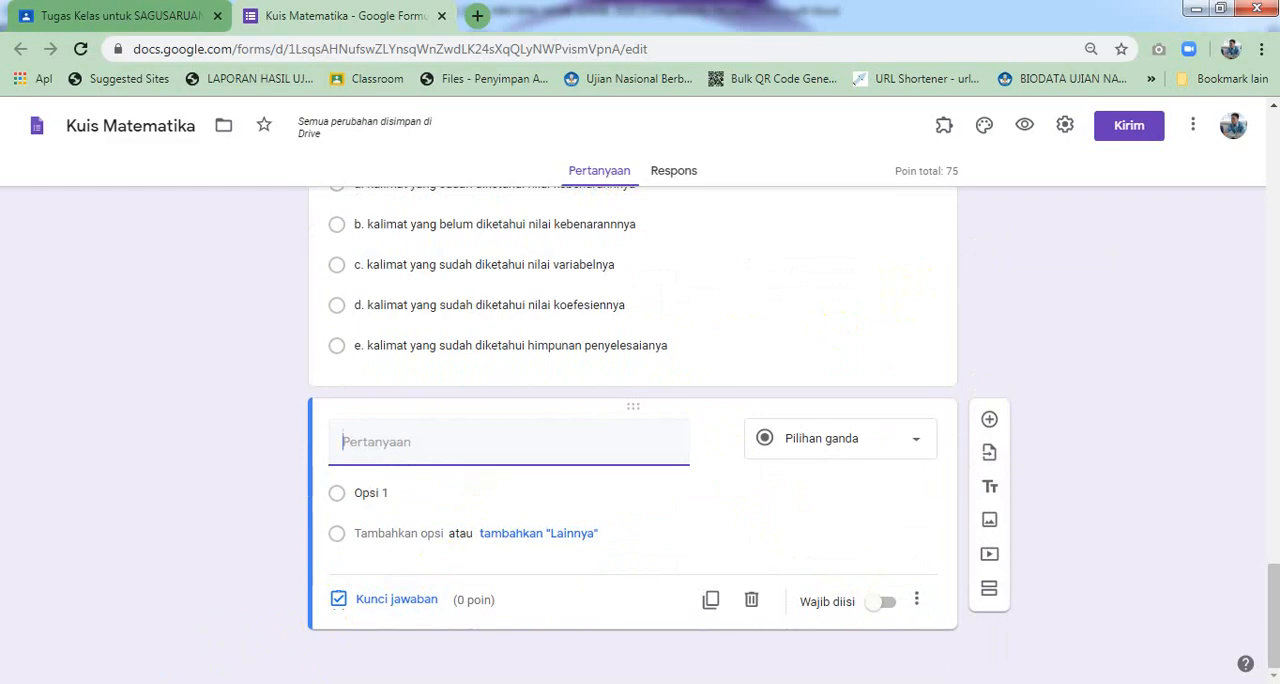
Snip question 4 with its options from the Word document using Snipping Tool and save it as "soal no 4"
key(alt+Tab)
scroll(287, 501, down, 3)
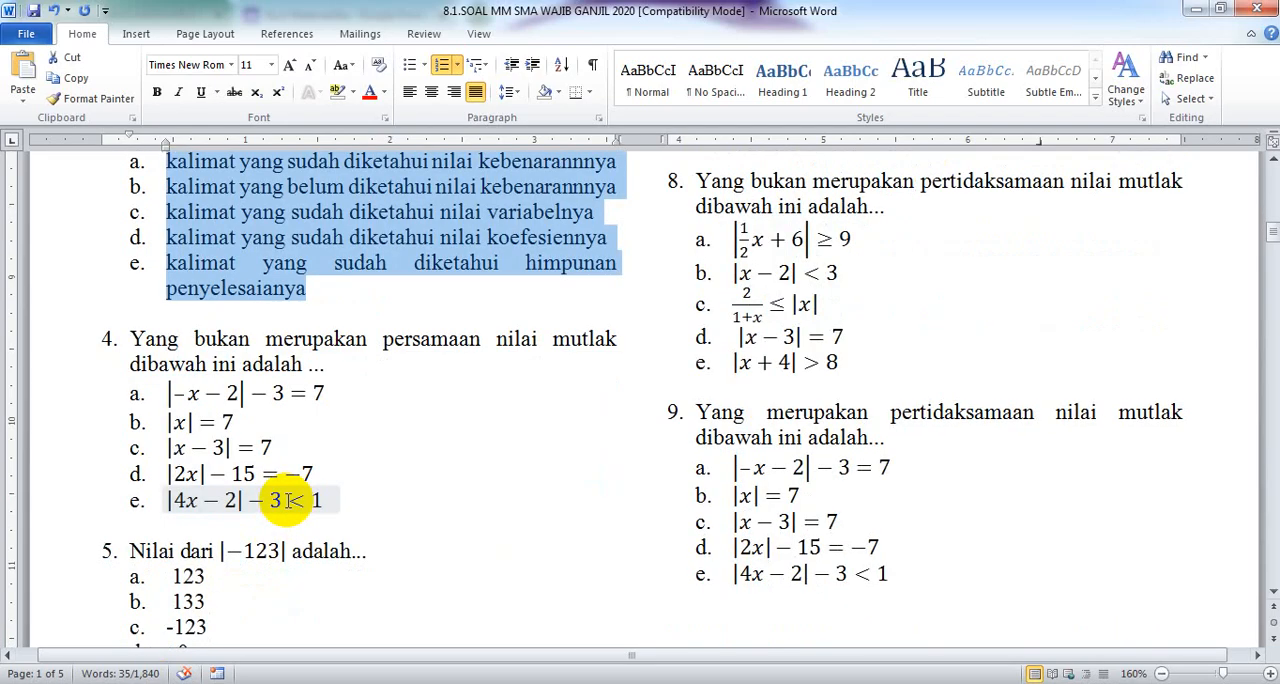
click(370, 337)
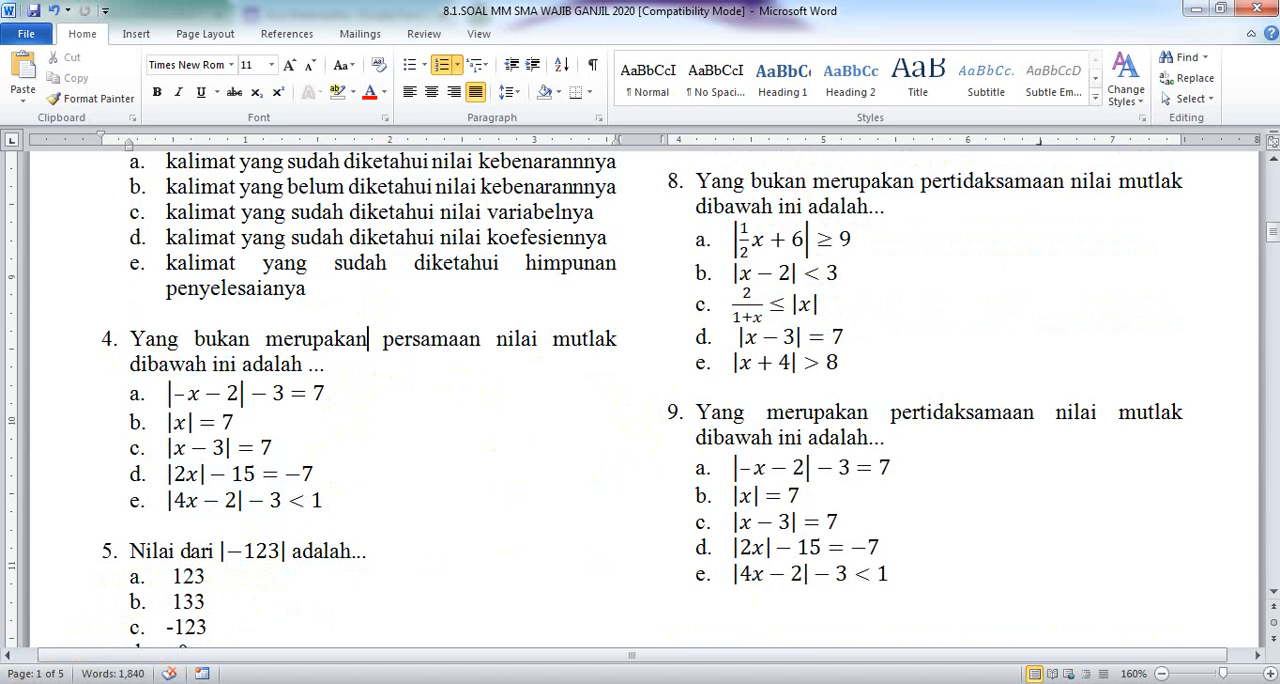
click(24, 683)
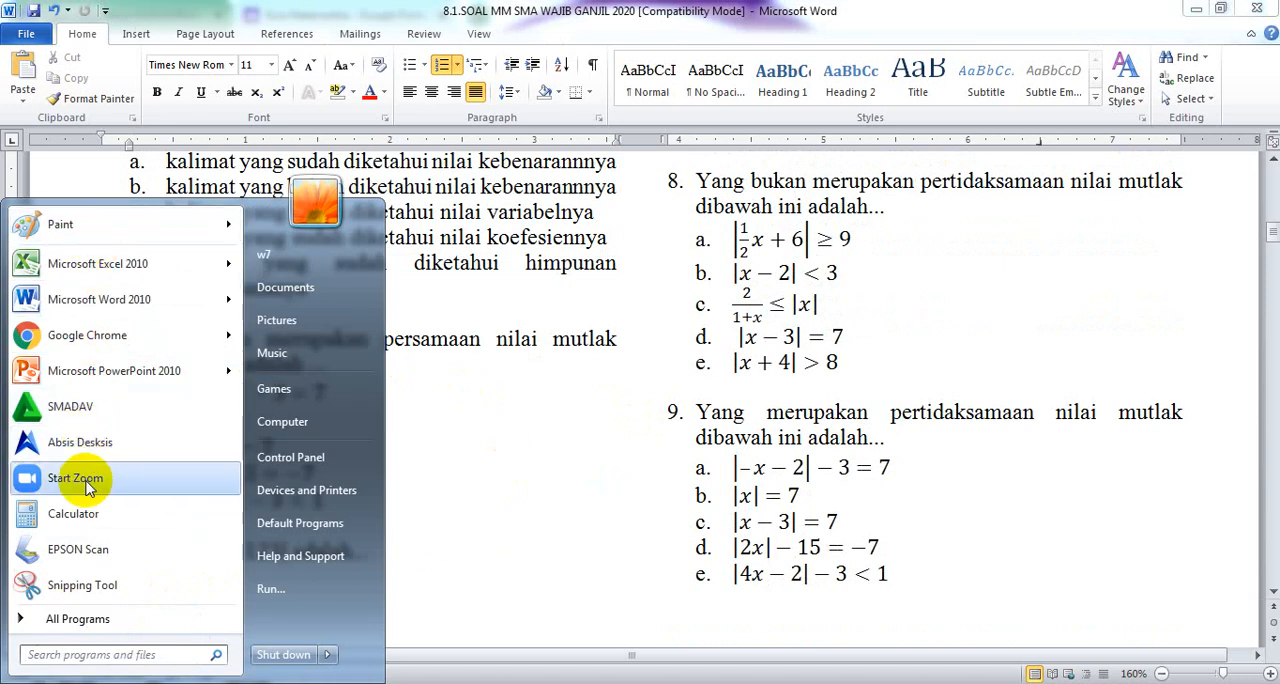
click(62, 584)
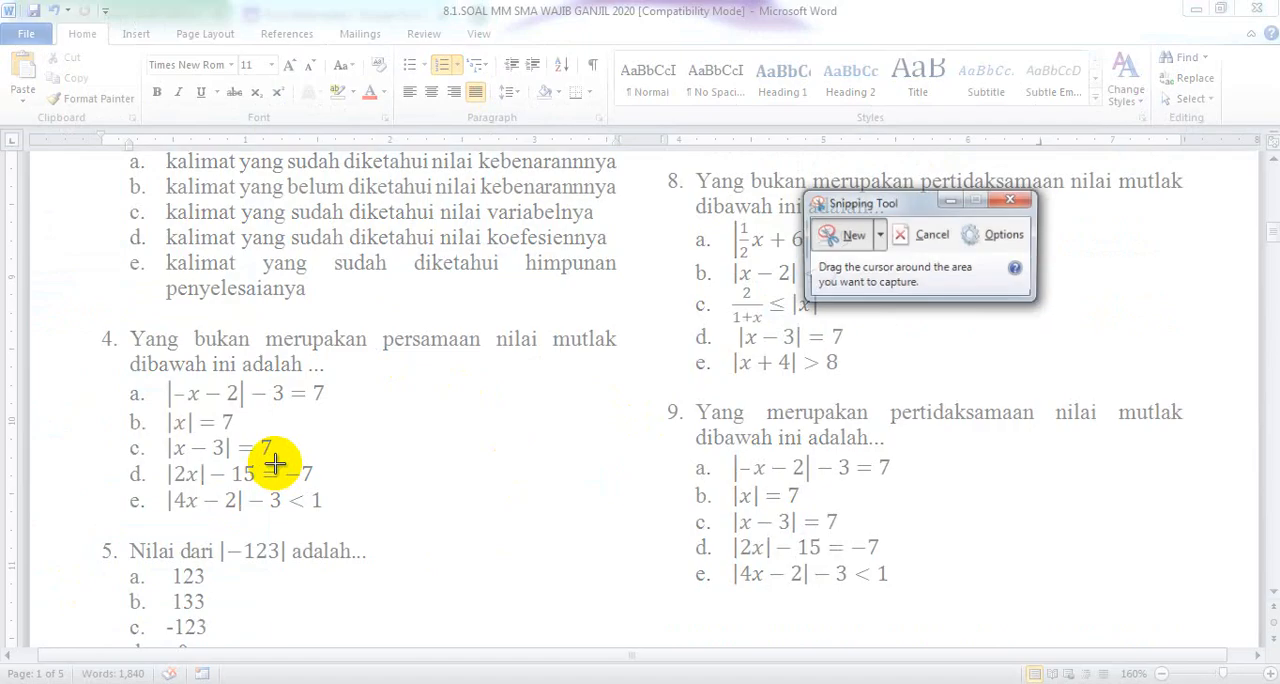
drag(123, 323, 628, 530)
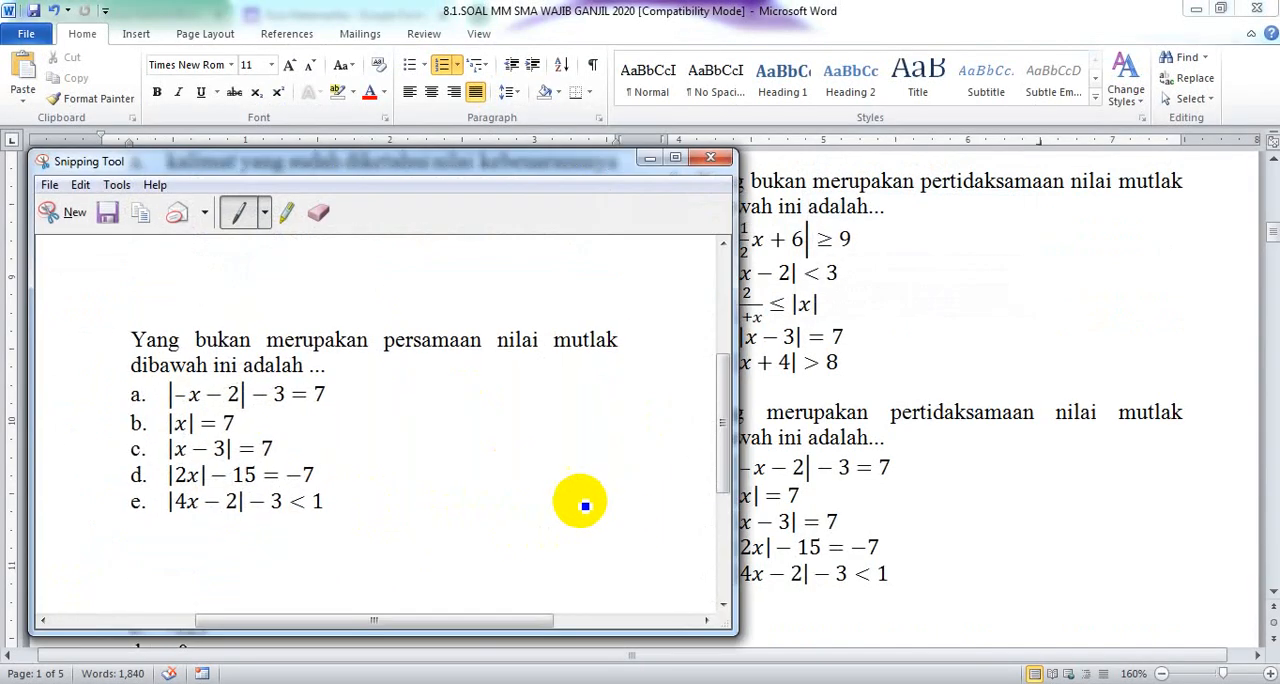
click(49, 185)
click(89, 234)
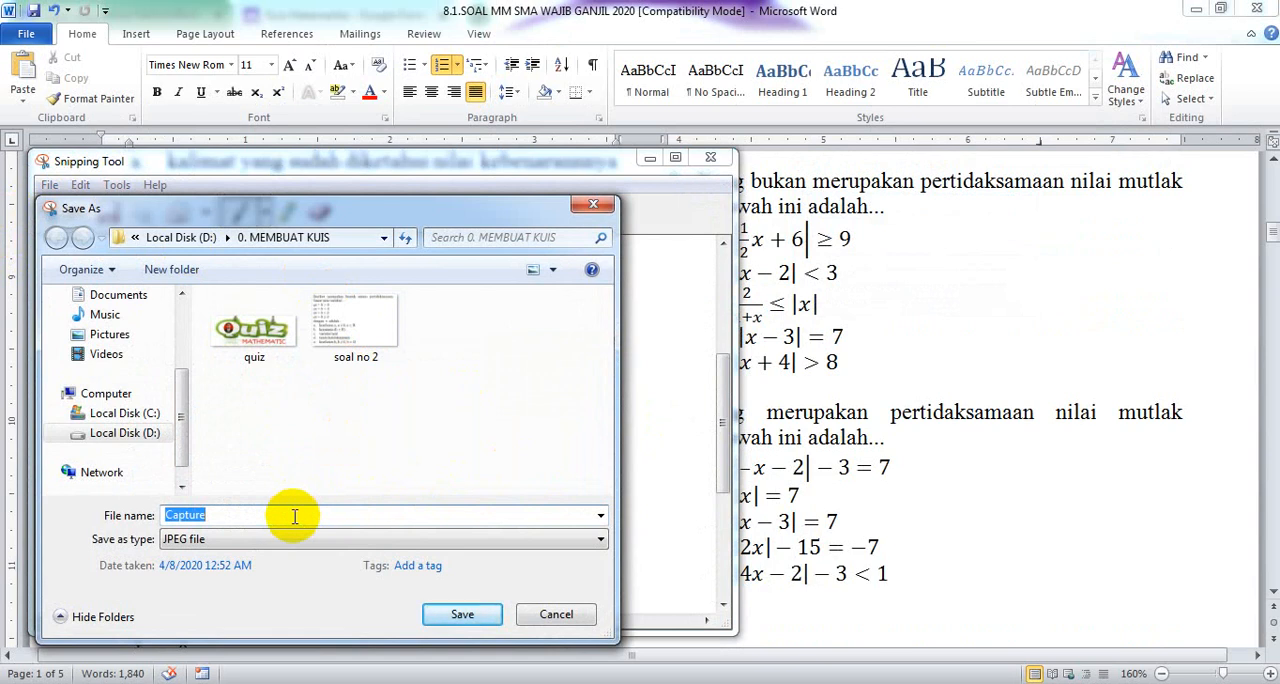
text(soal no)
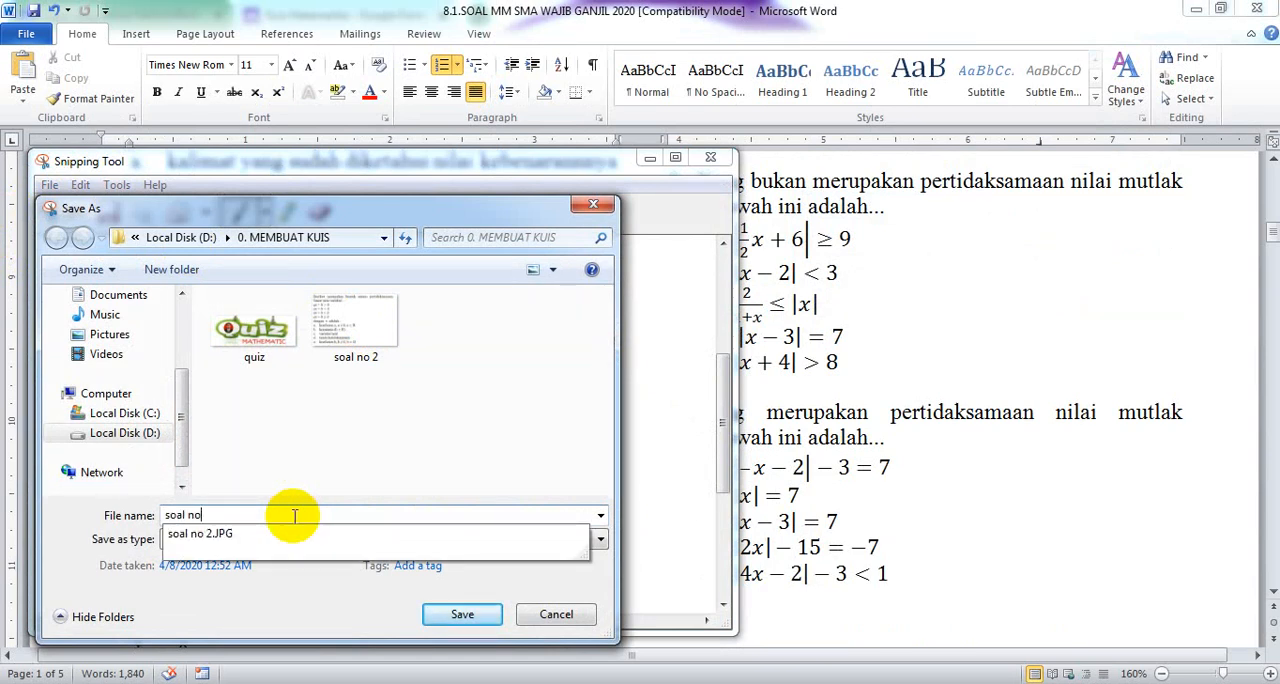
text( 4)
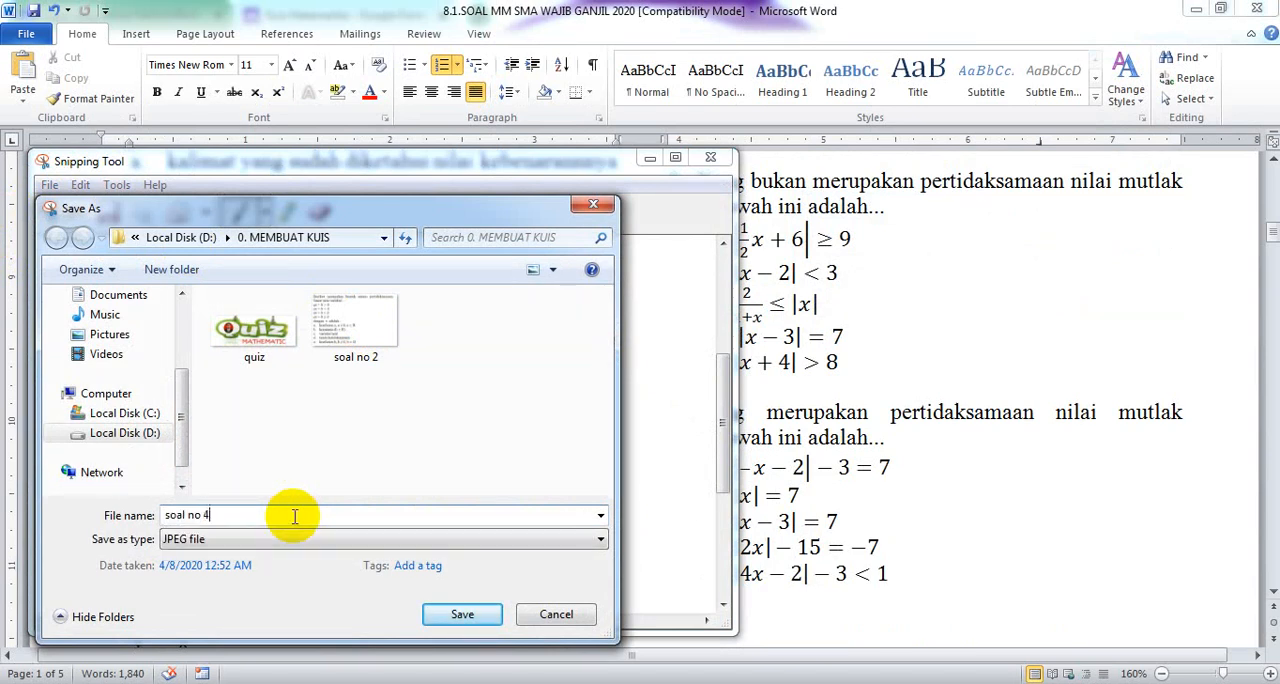
click(462, 614)
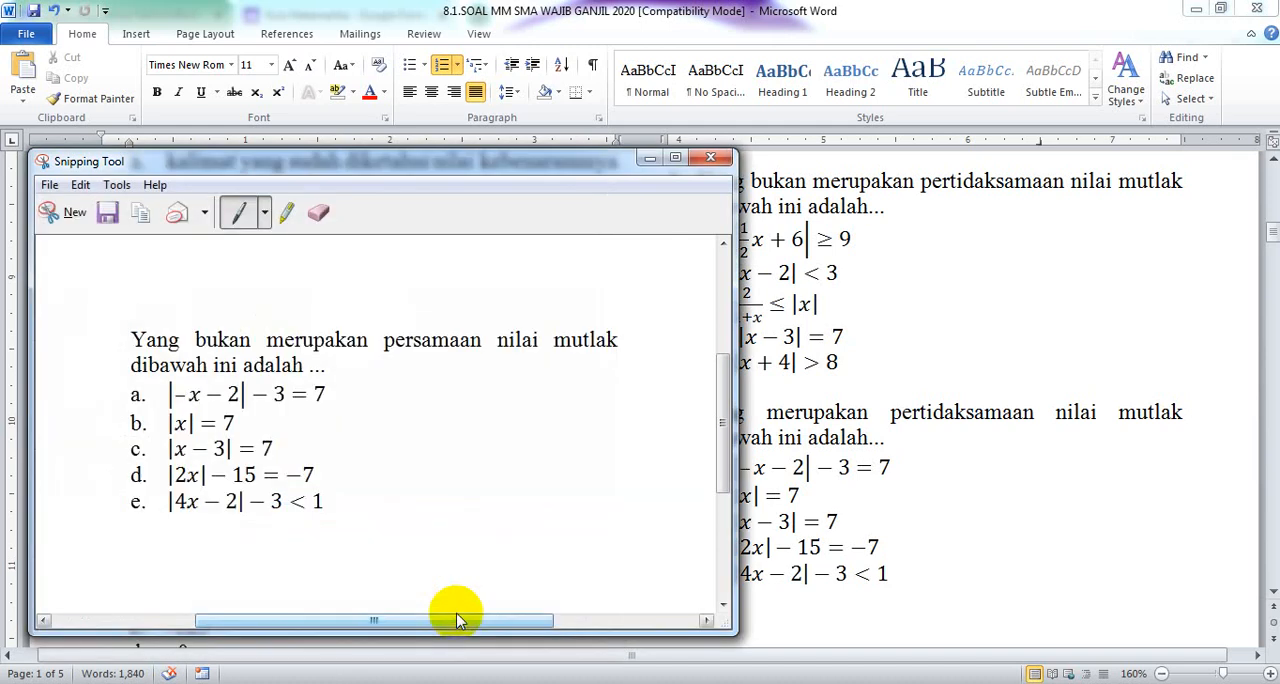
click(707, 163)
Insert the image "soal no 4" into the new question
key(alt+Tab)
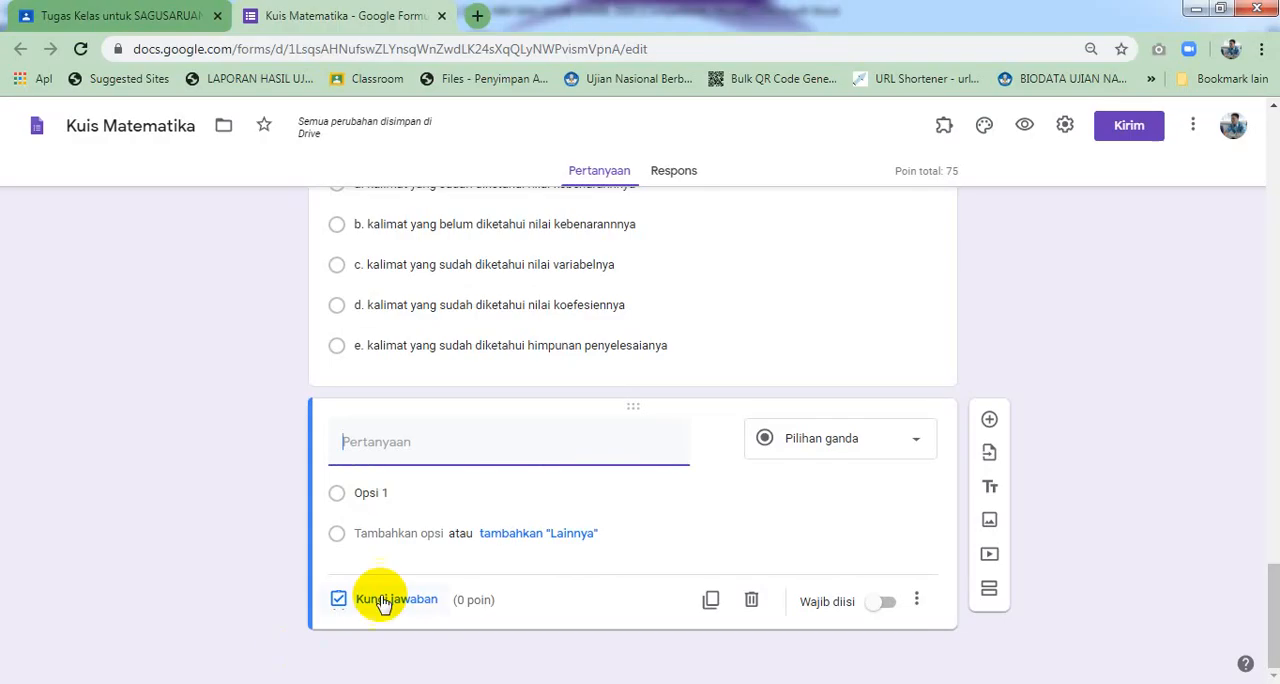
mouse_move(681, 456)
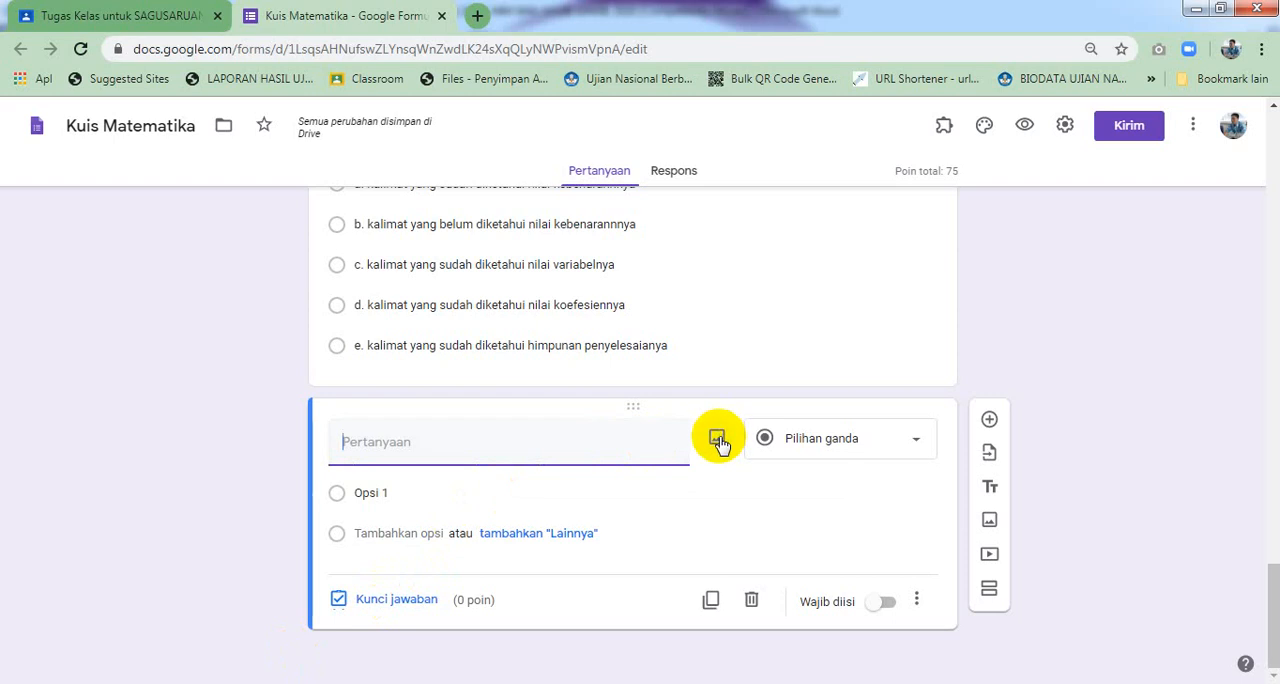
click(718, 439)
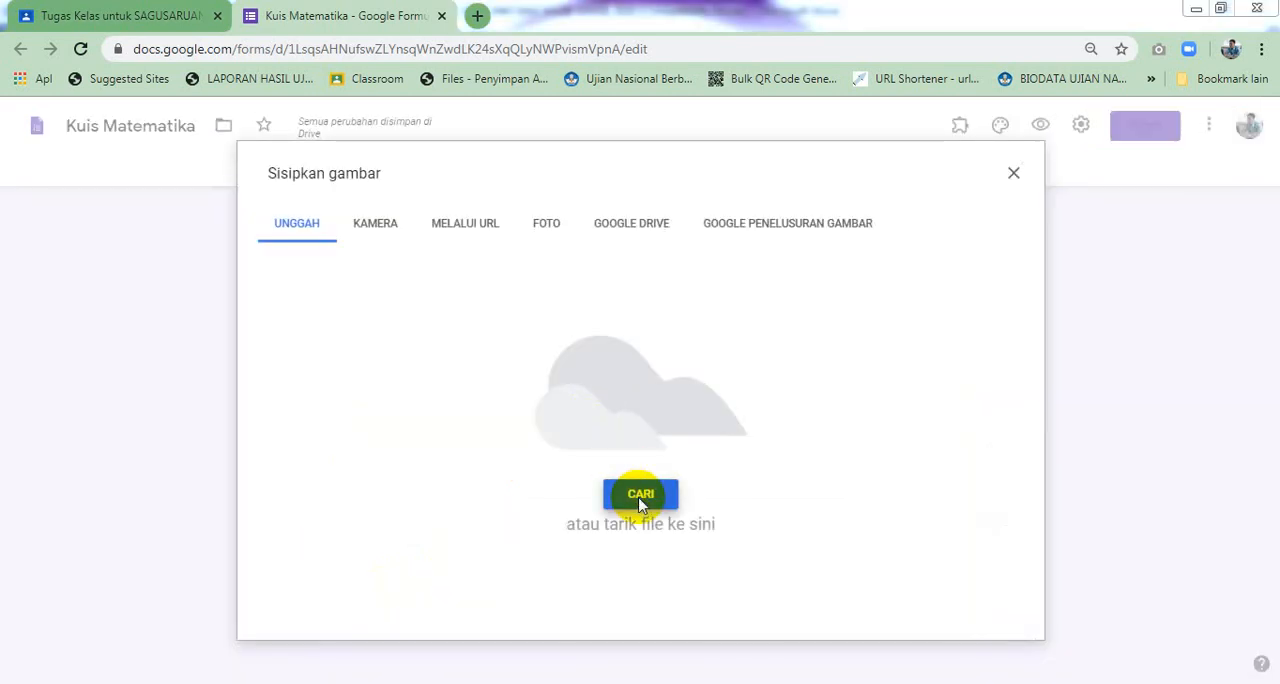
click(641, 496)
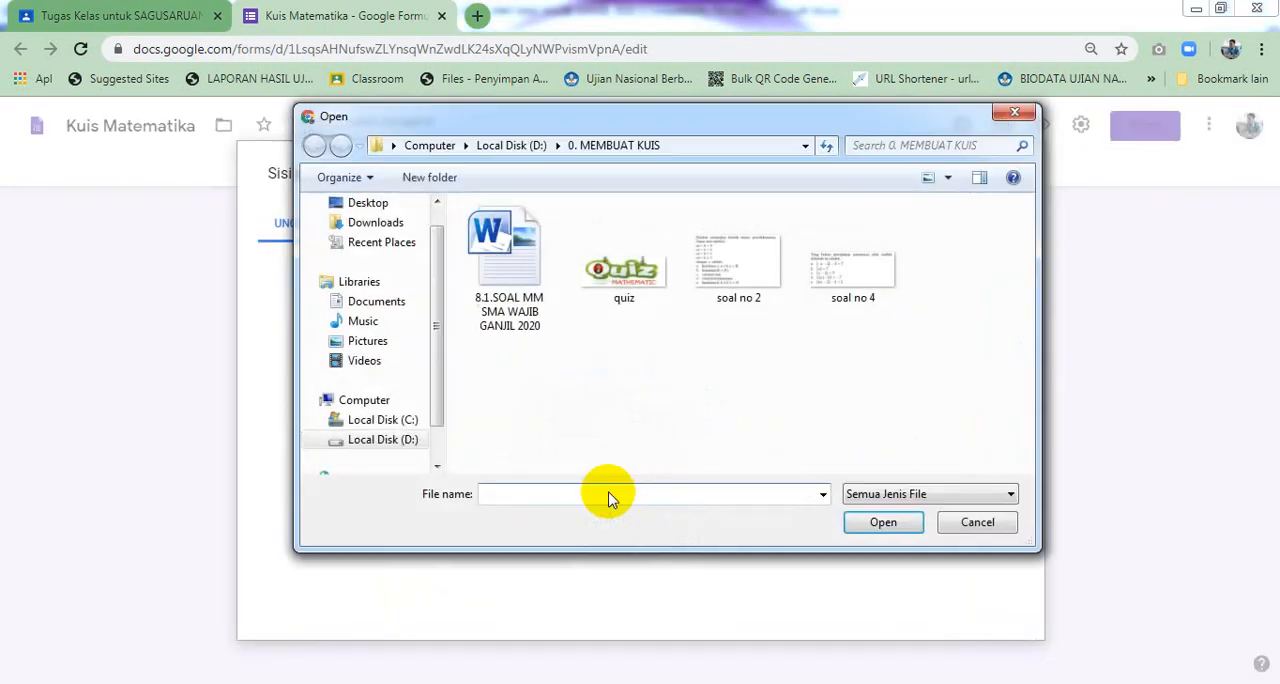
click(823, 277)
click(846, 520)
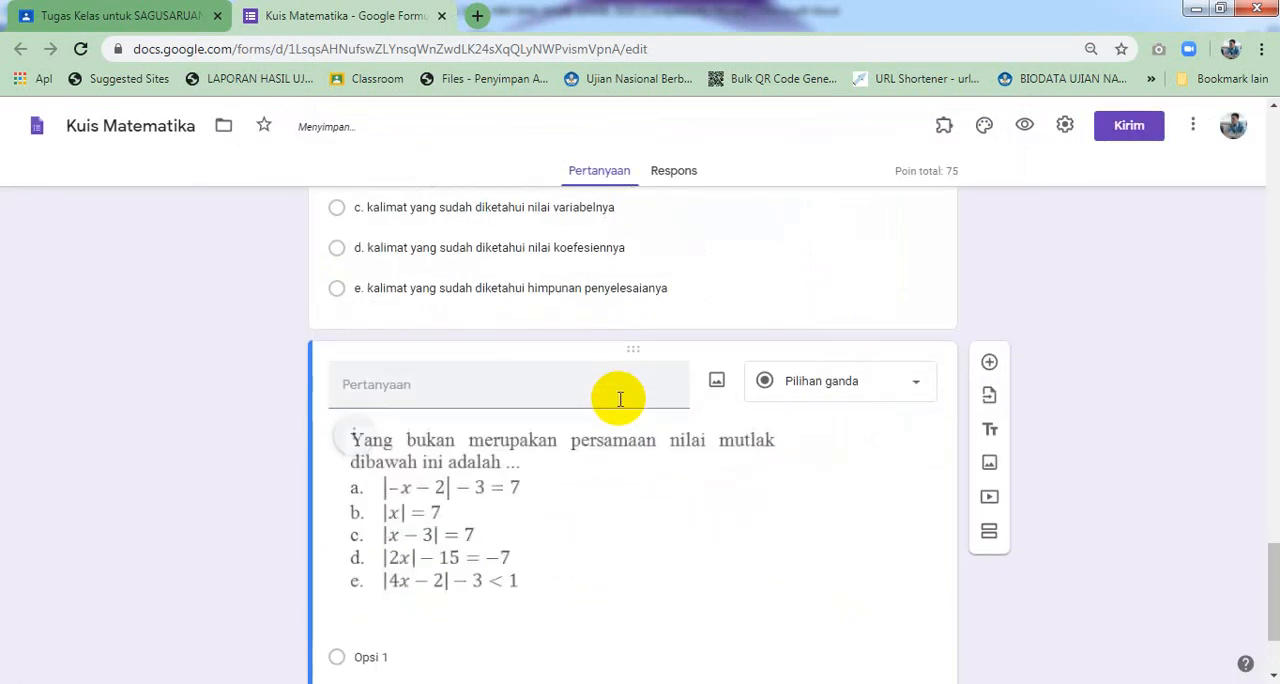
Enlarge the inserted question image to roughly the card's full width
scroll(620, 399, down, 1)
click(491, 449)
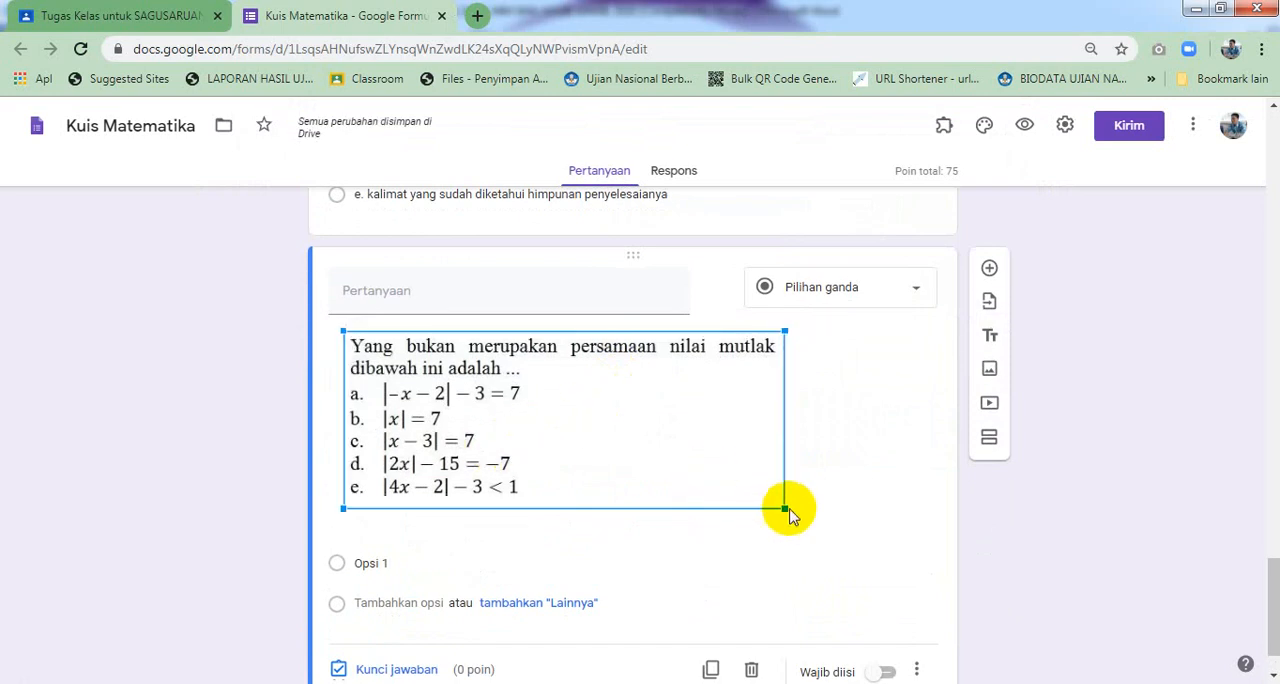
drag(784, 508, 893, 545)
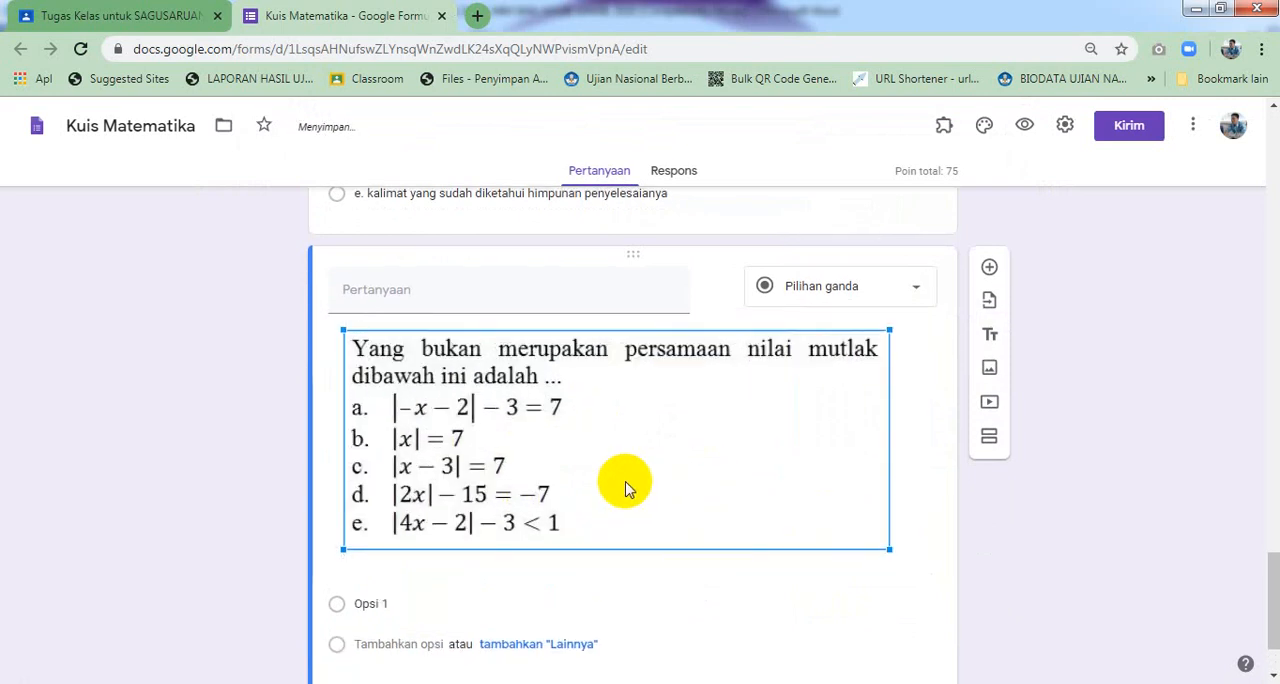
Add five answer options labelled a, b, c, d and e to the new question
scroll(580, 484, down, 1)
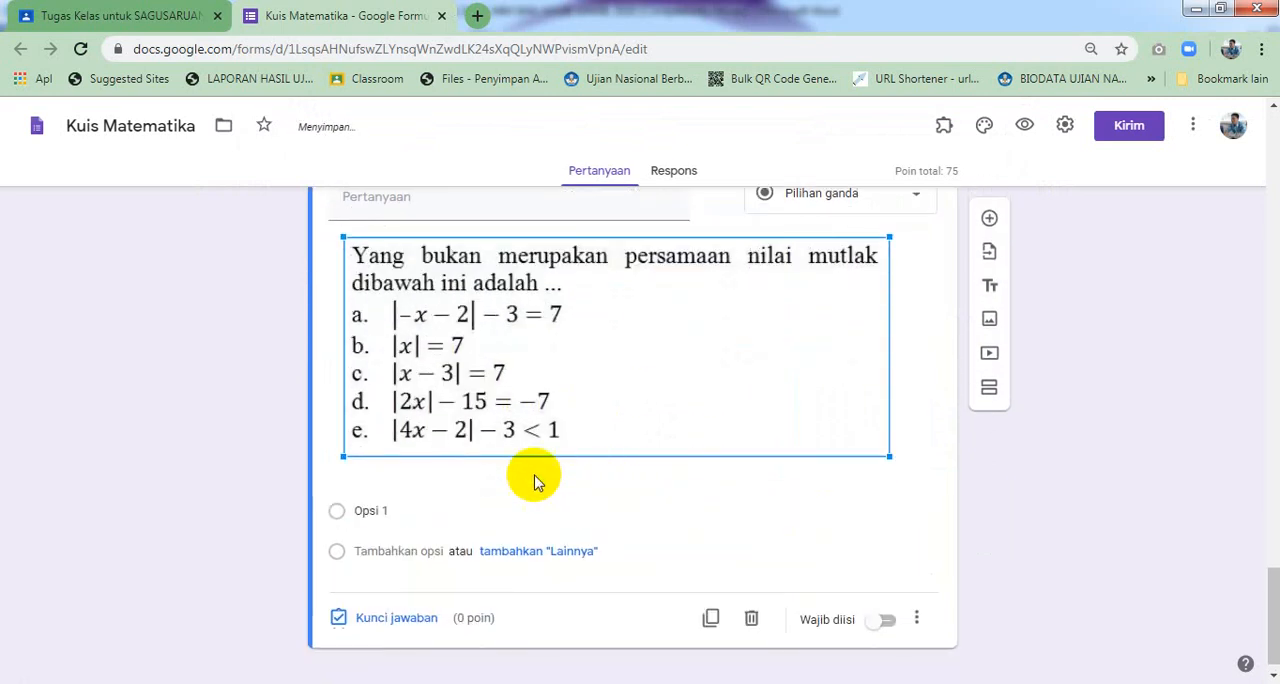
click(391, 510)
text(a)
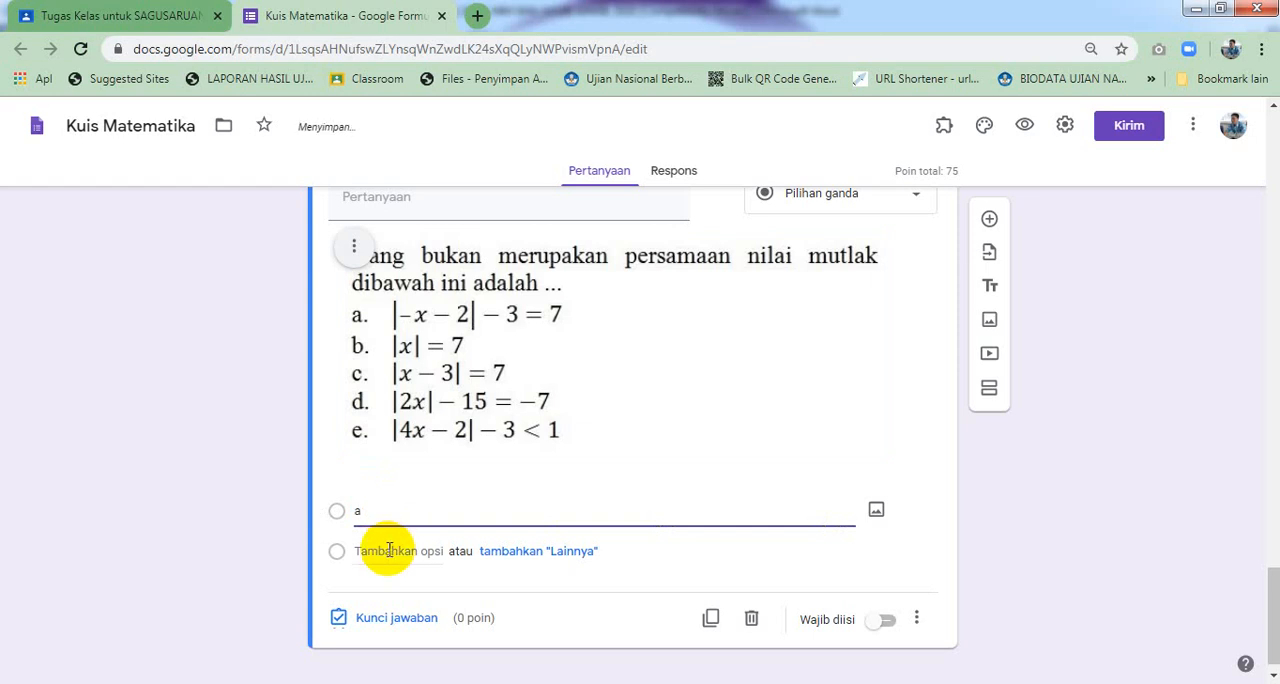
click(388, 551)
text(b)
click(387, 588)
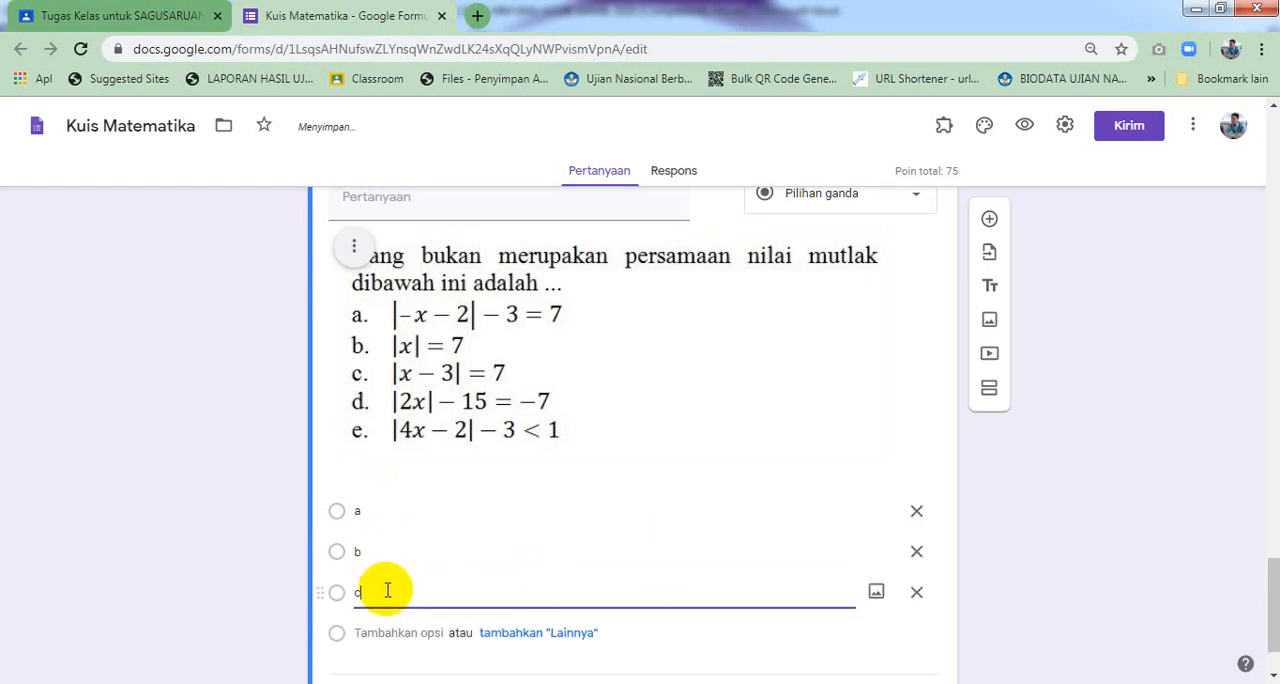
text(c)
click(386, 632)
scroll(386, 632, down, 1)
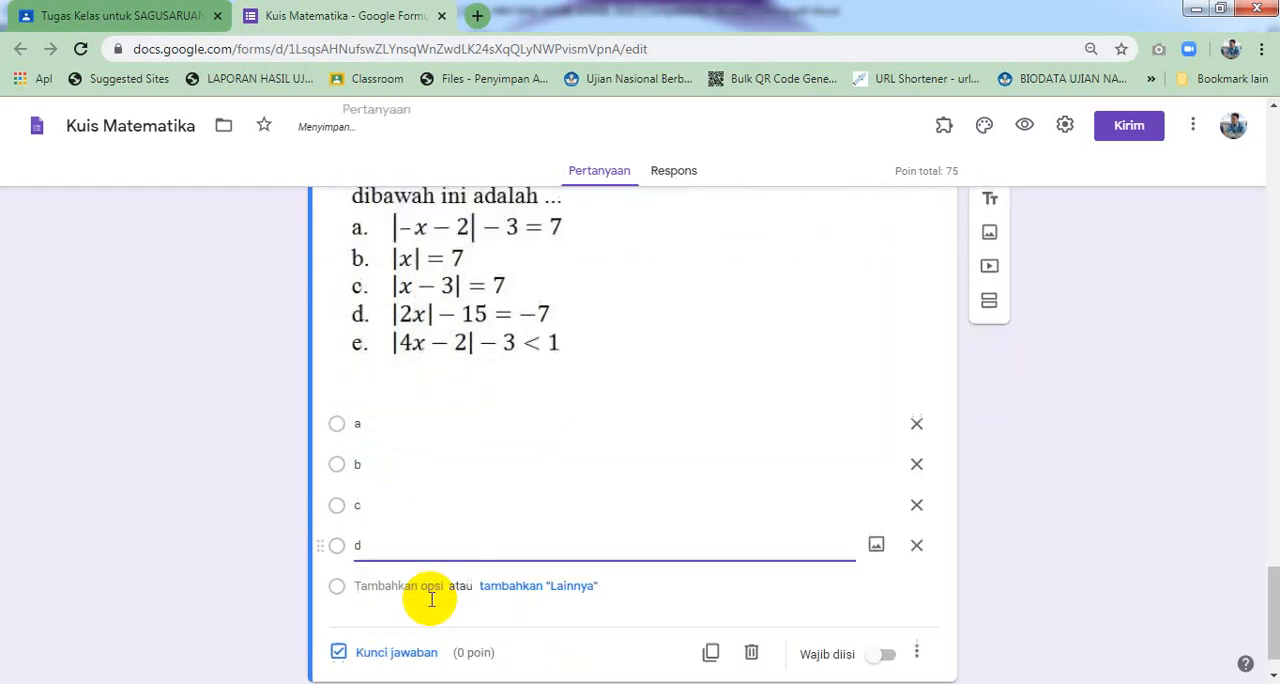
click(414, 580)
text(e)
scroll(415, 585, down, 1)
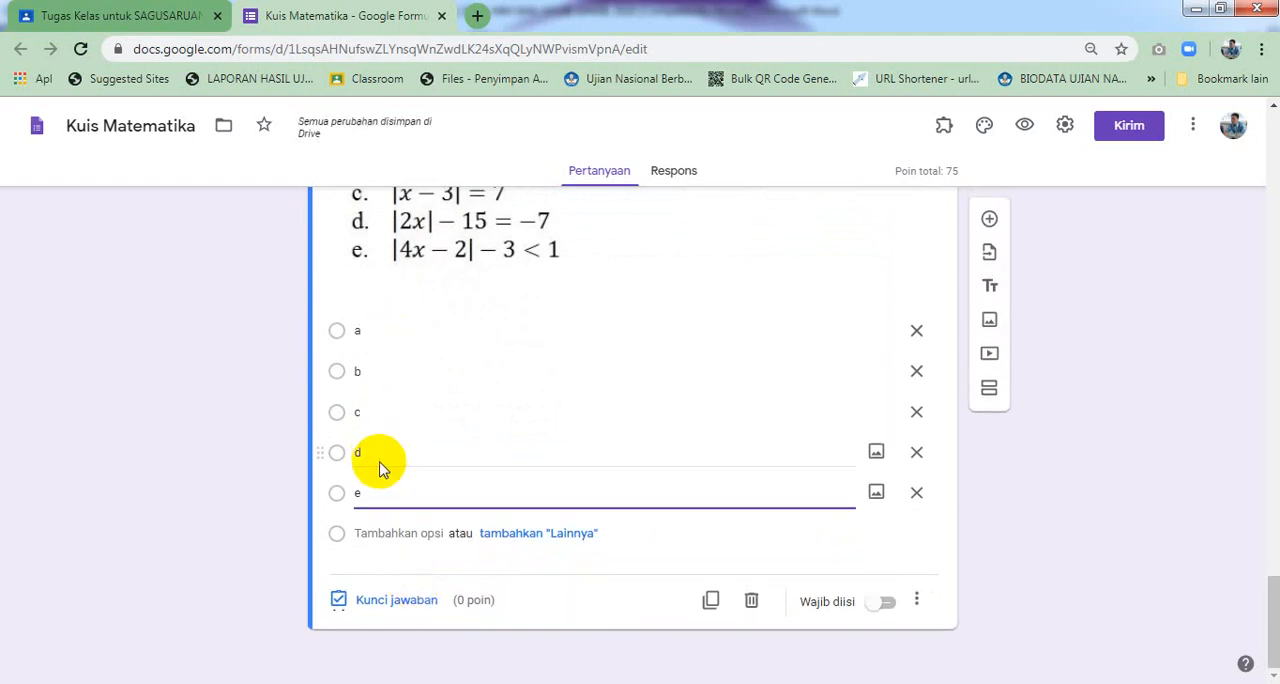
Make the question required and set its answer key to option e worth 25 points
click(887, 605)
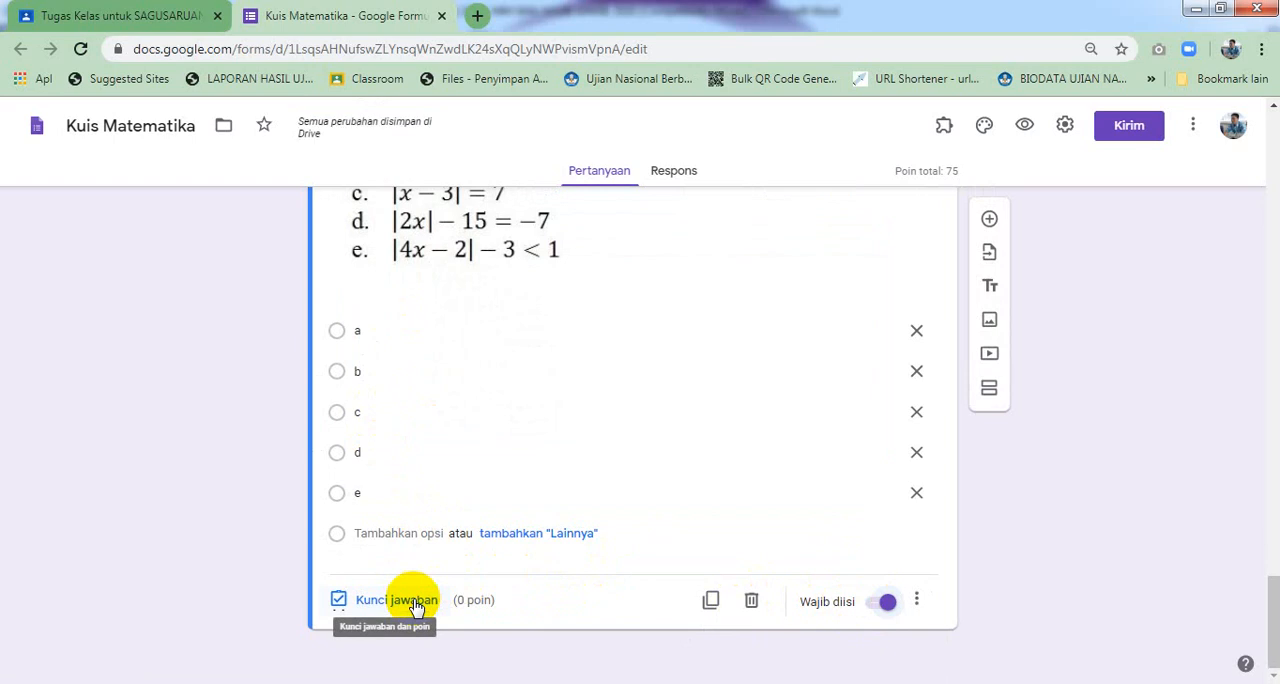
click(413, 603)
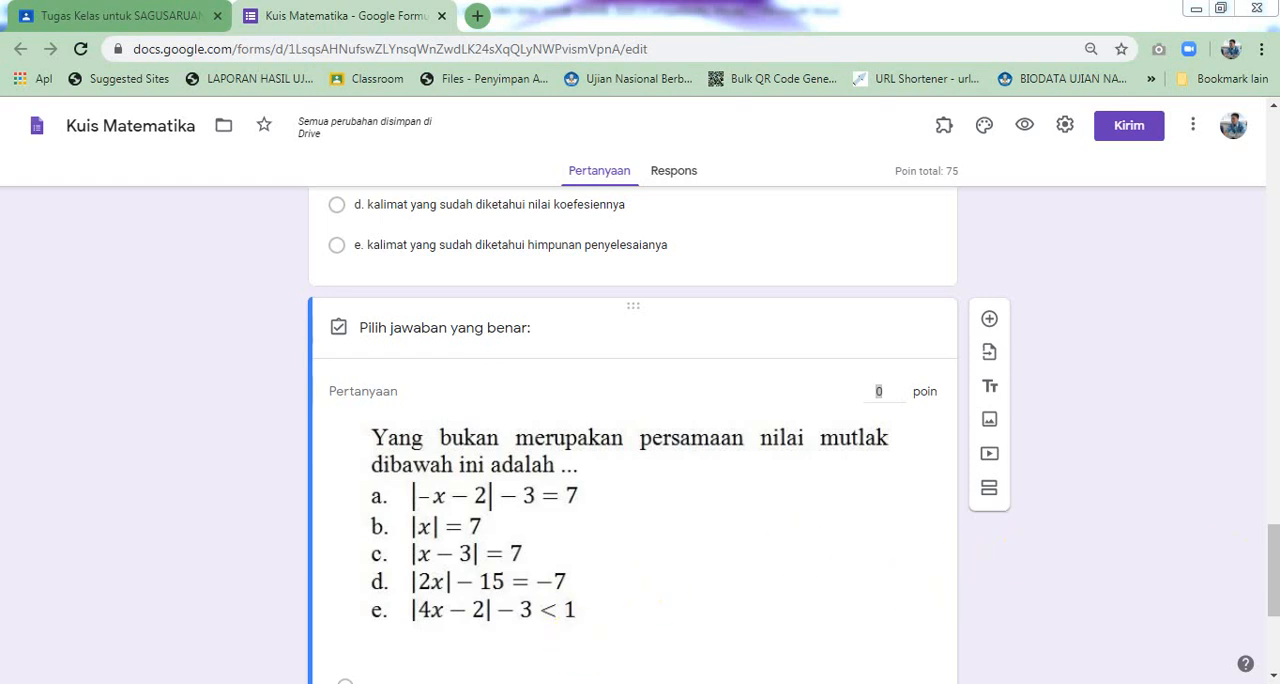
drag(1274, 573, 1274, 615)
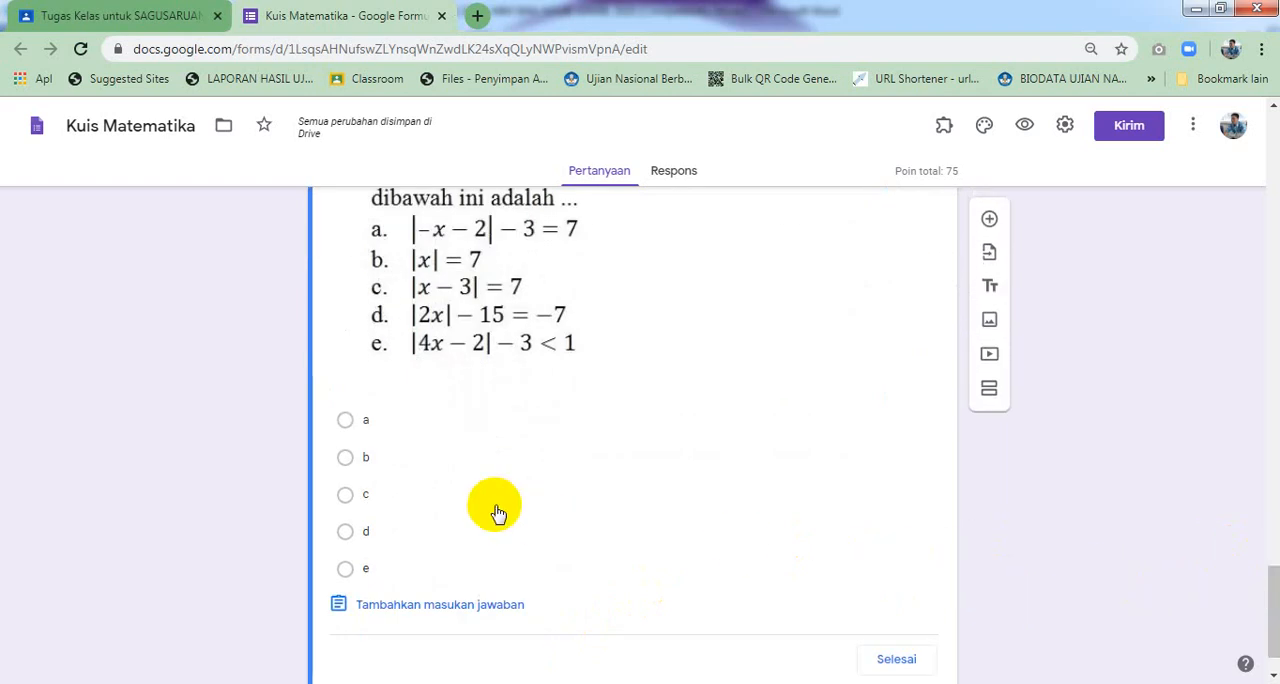
click(390, 572)
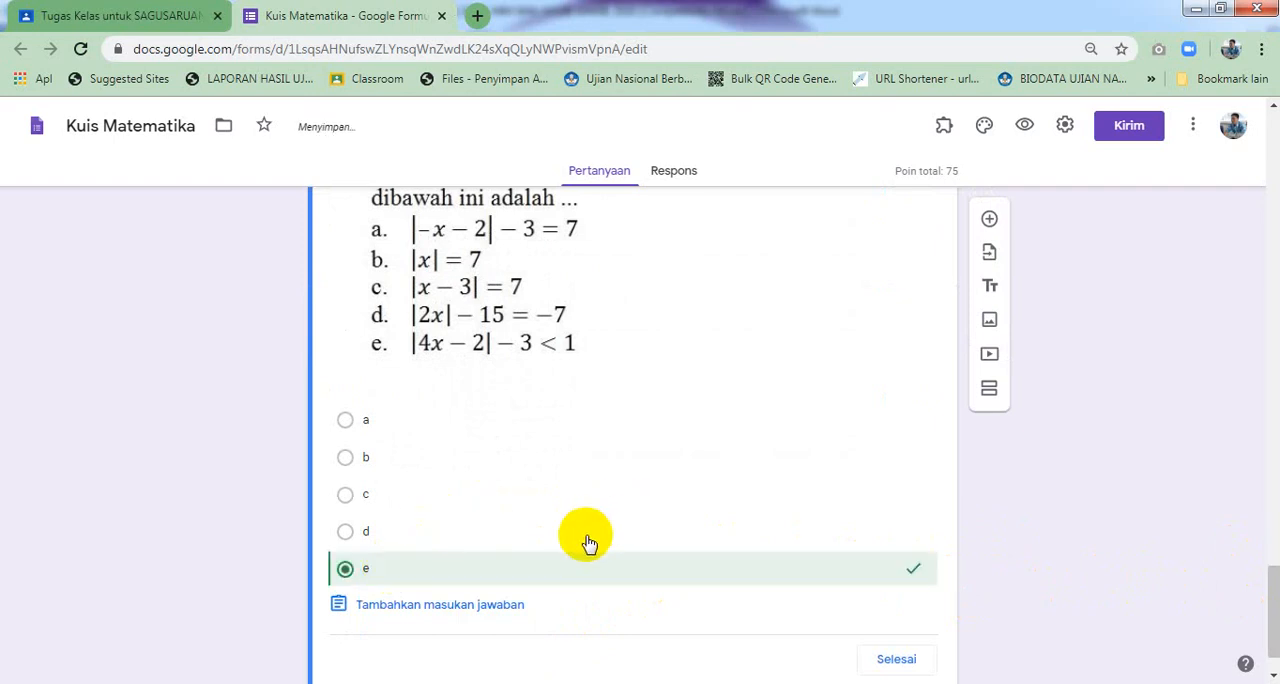
scroll(650, 500, up, 2)
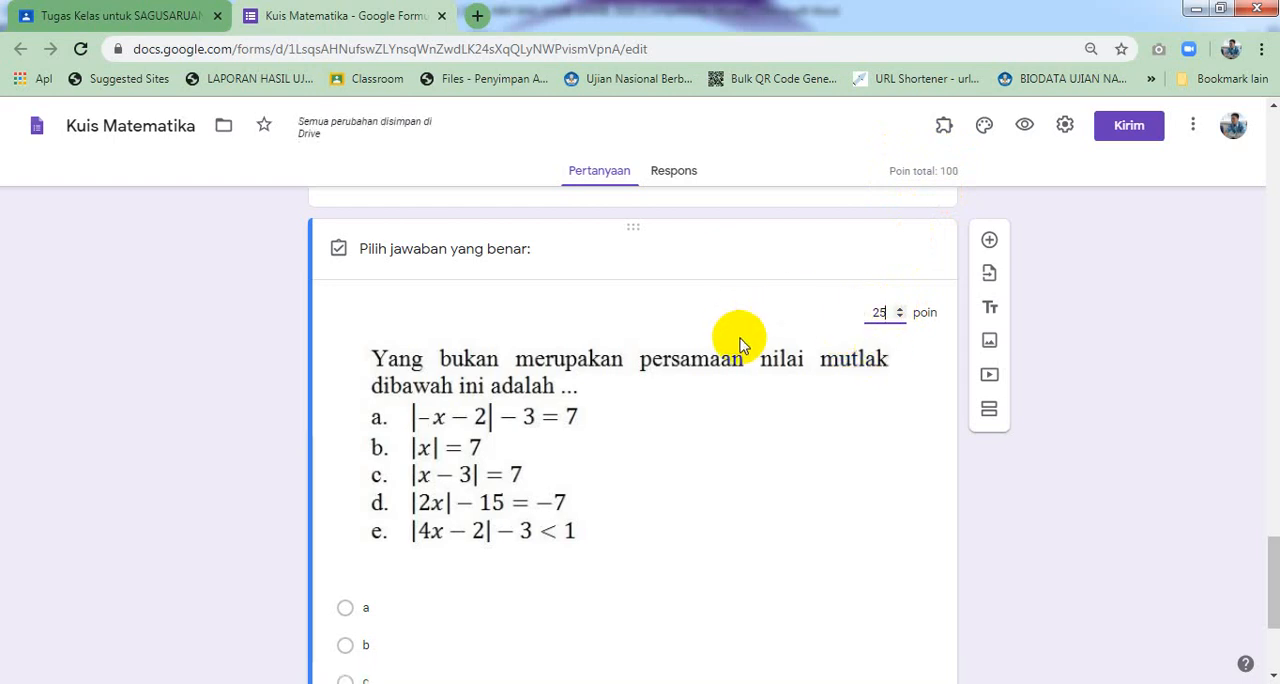
scroll(743, 358, down, 3)
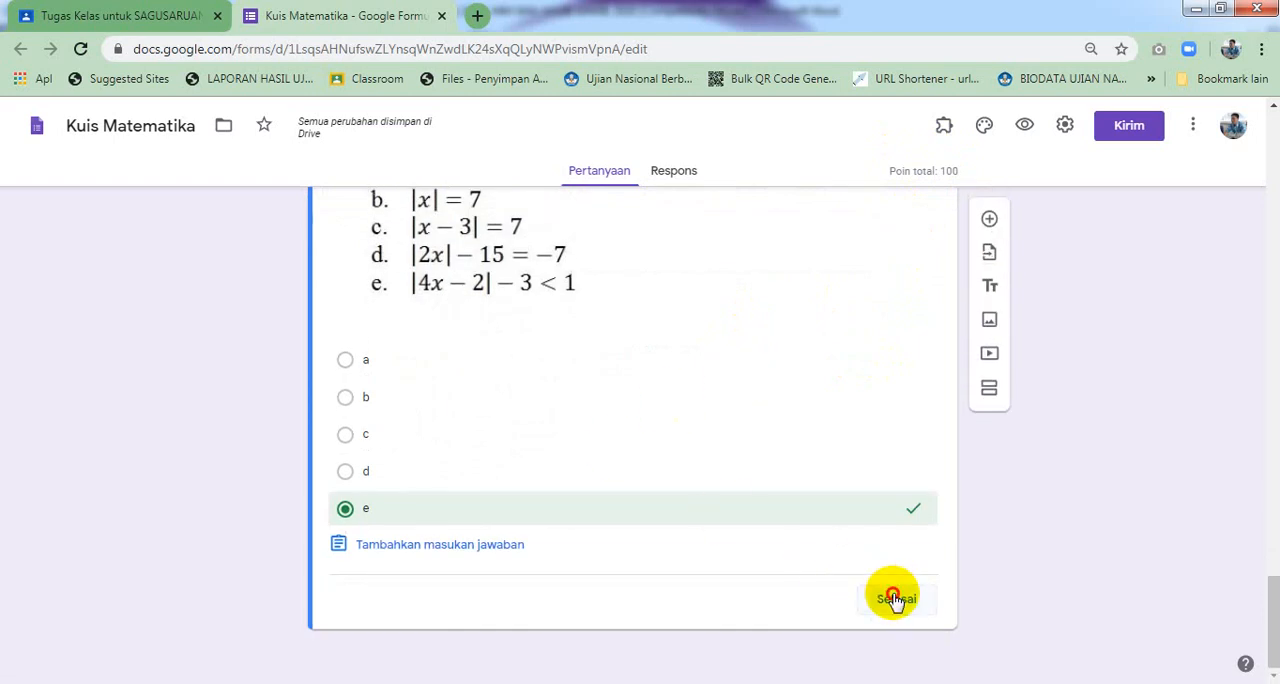
click(893, 598)
Scroll through the whole form to review its sections and questions
scroll(672, 430, down, 2)
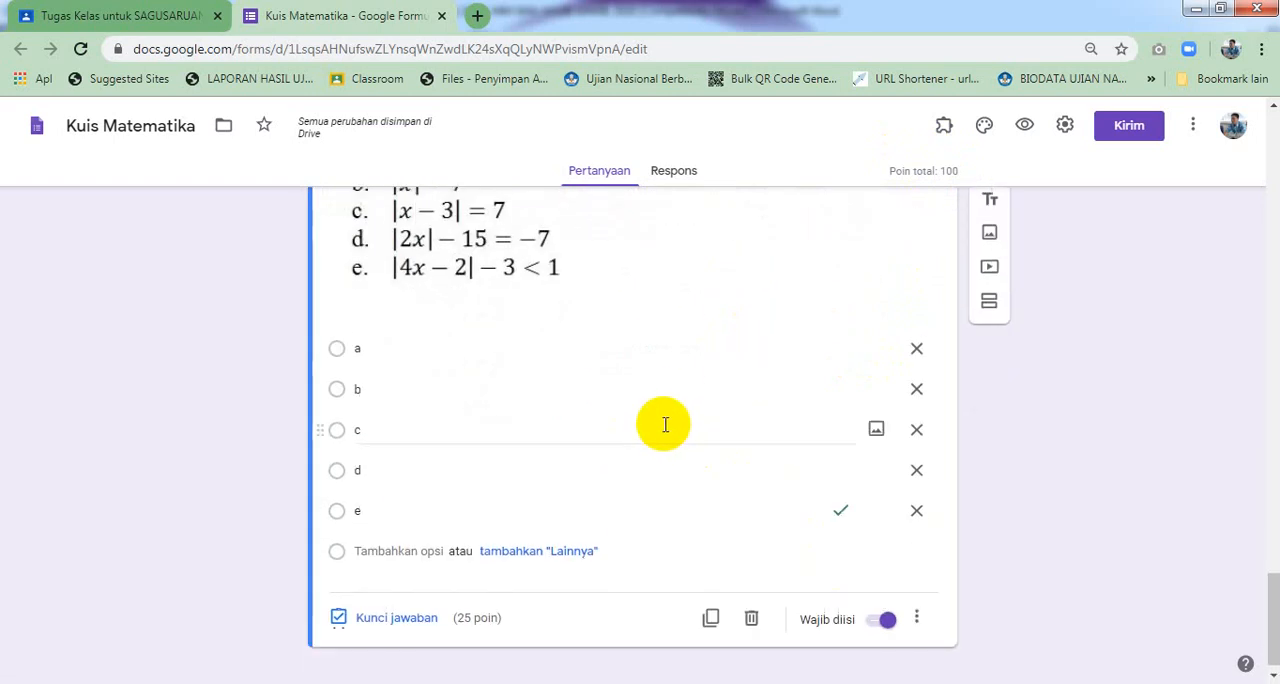
scroll(665, 436, up, 5)
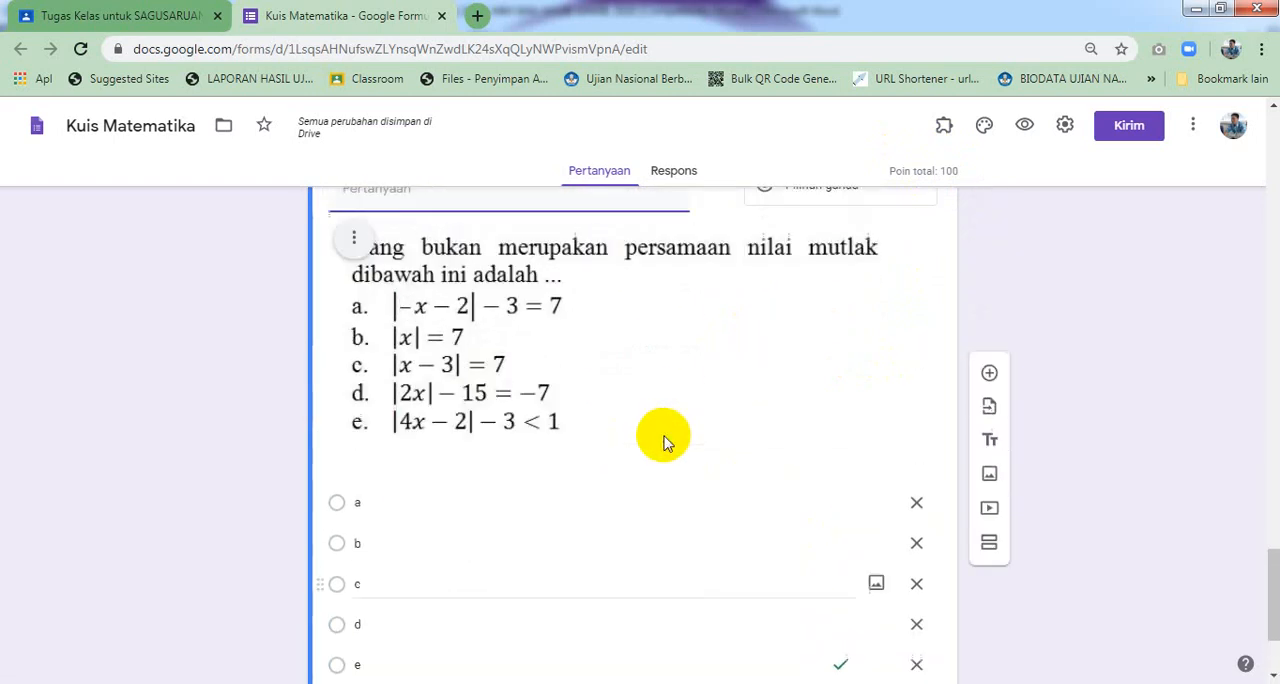
scroll(665, 440, up, 15)
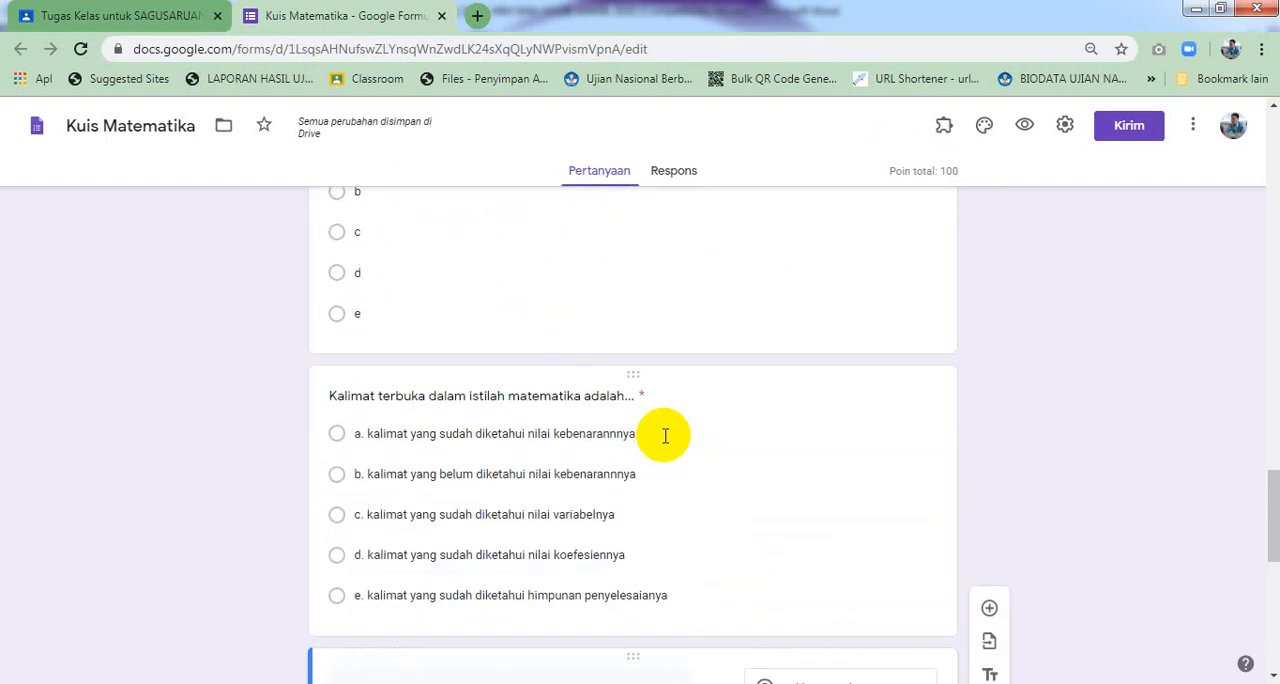
scroll(670, 448, down, 15)
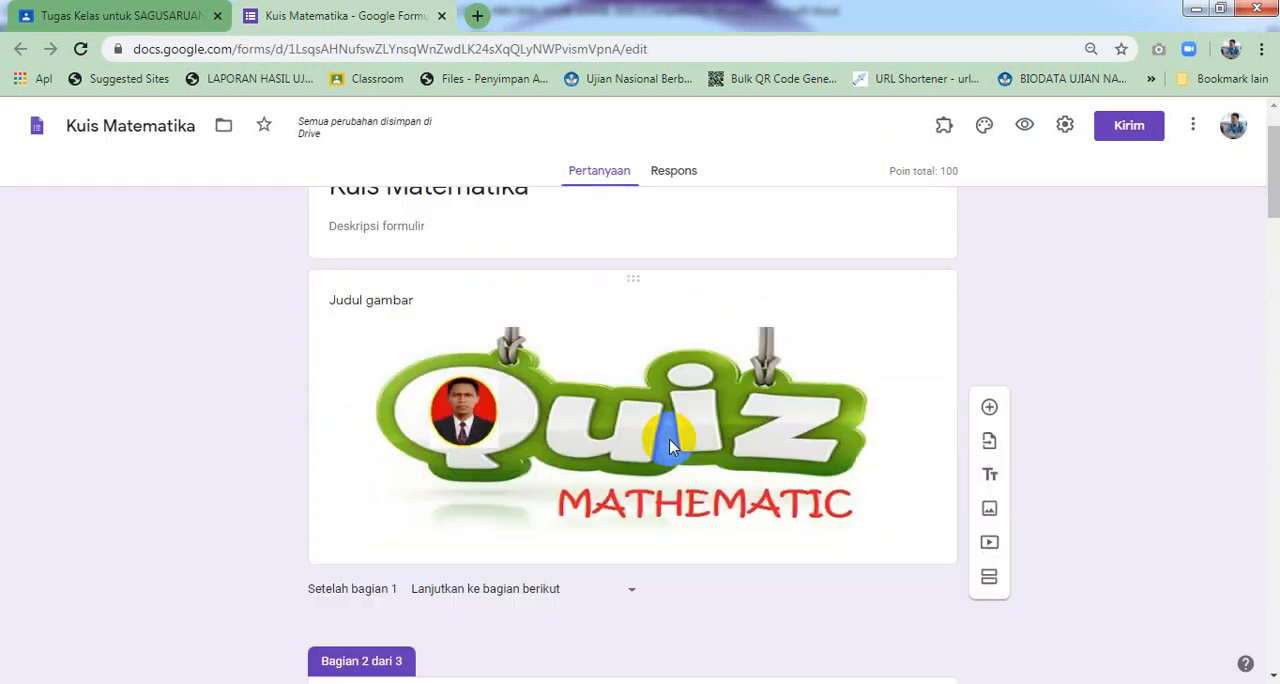
scroll(670, 448, down, 1)
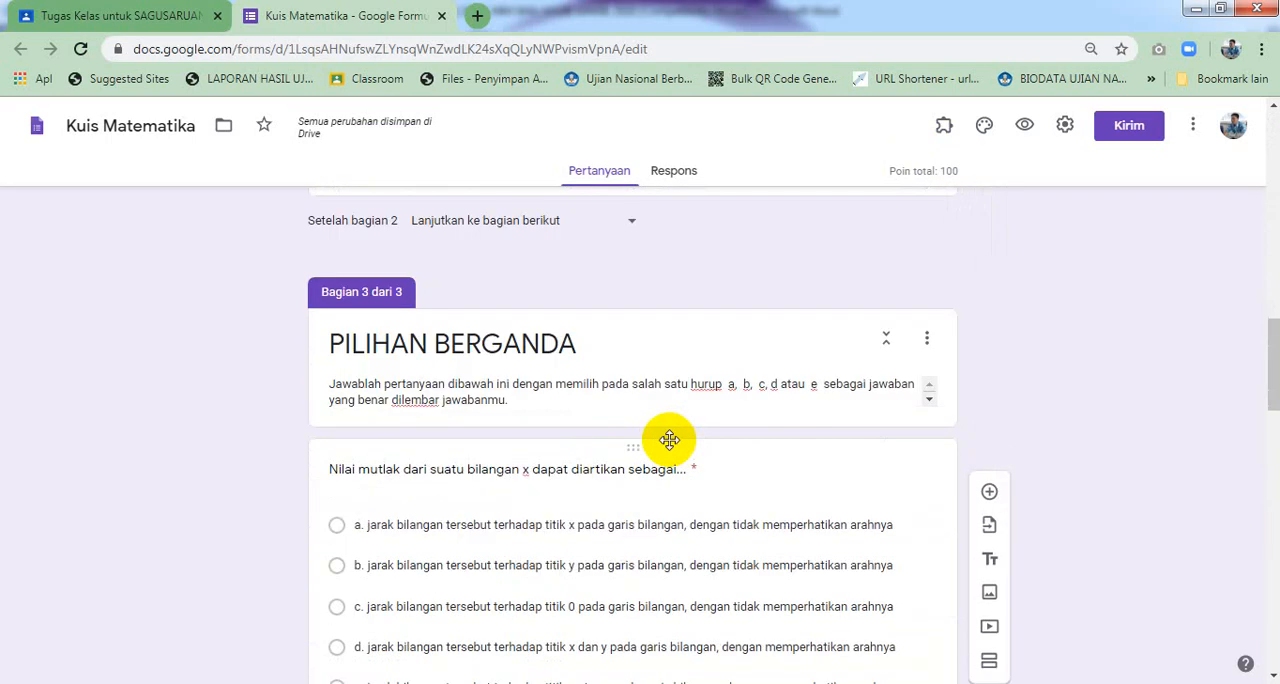
scroll(669, 440, down, 9)
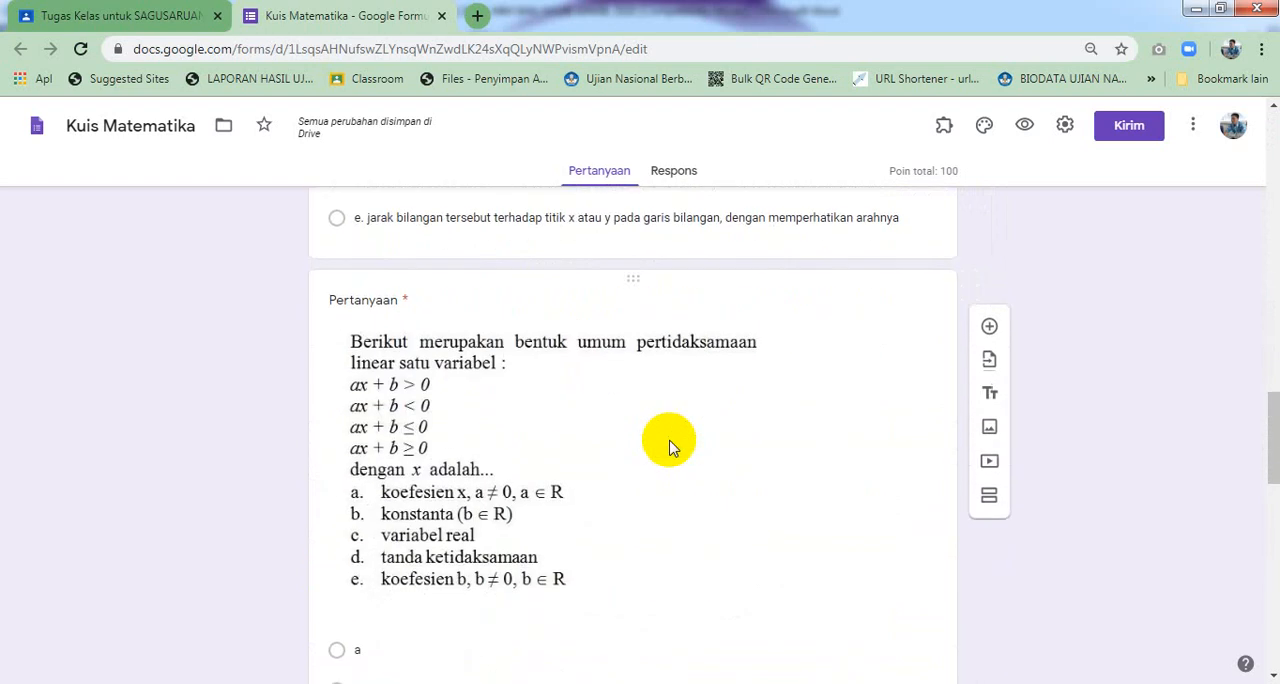
scroll(670, 440, down, 7)
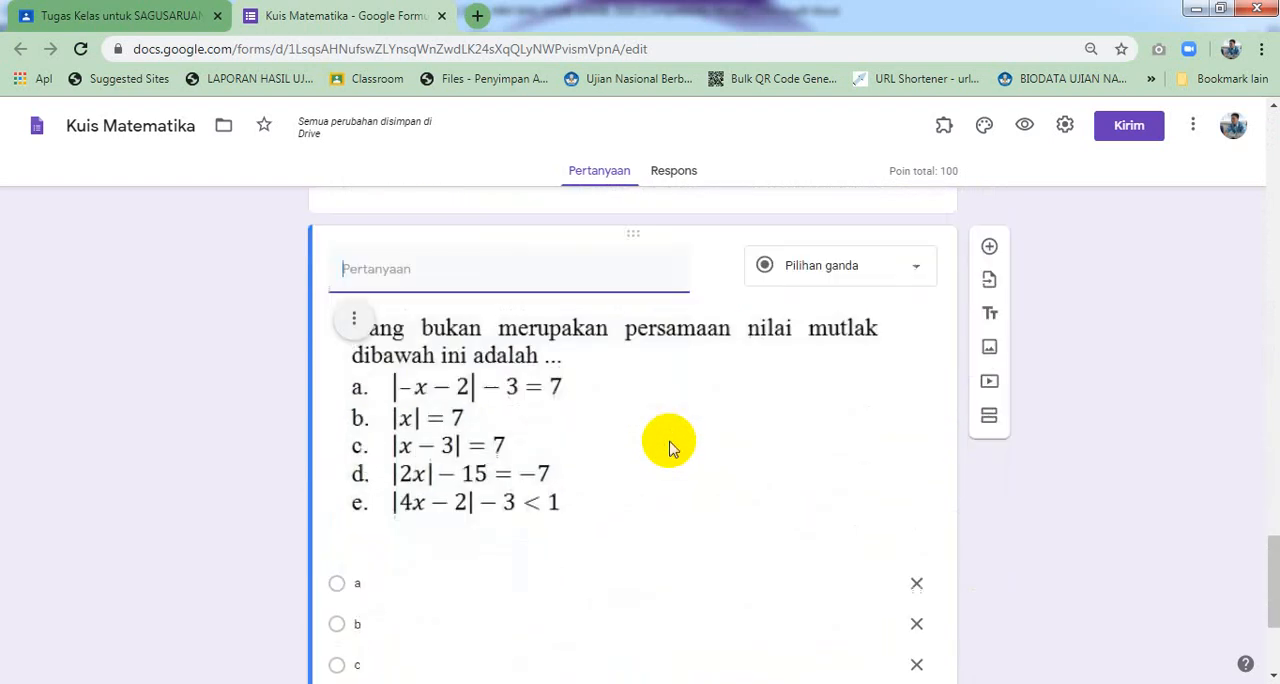
scroll(668, 445, down, 2)
scroll(668, 443, up, 10)
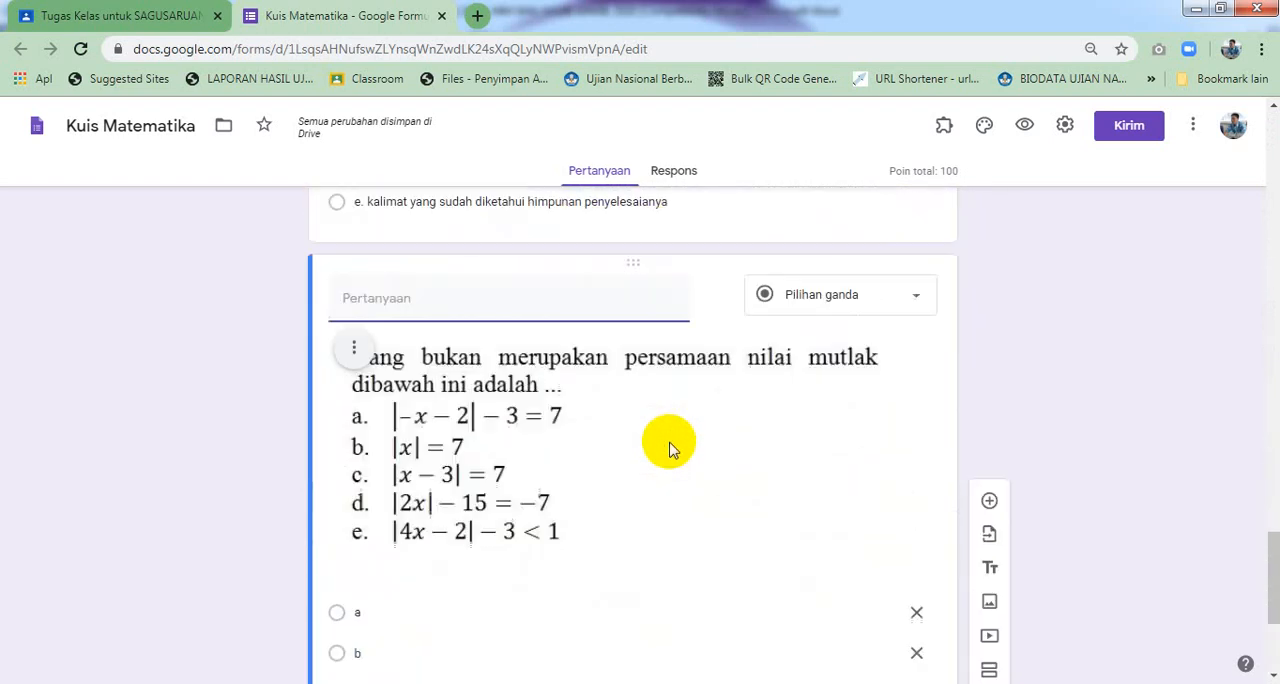
scroll(697, 401, up, 20)
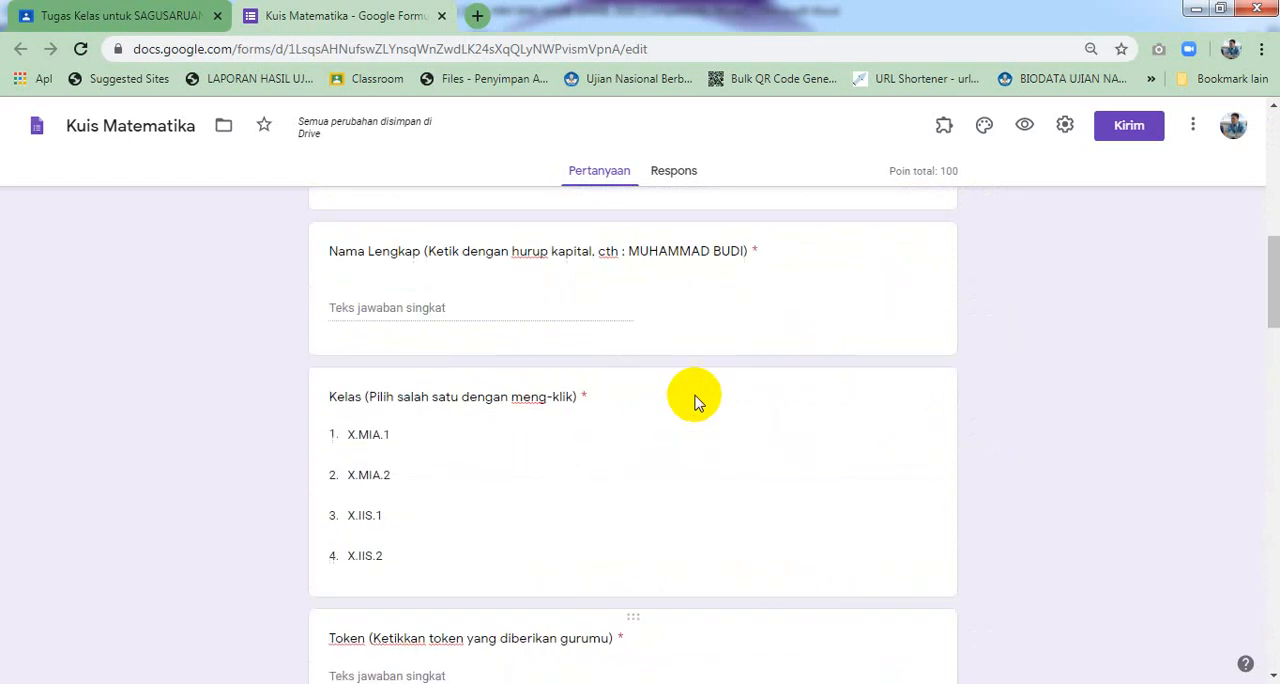
Open the form settings
click(1065, 128)
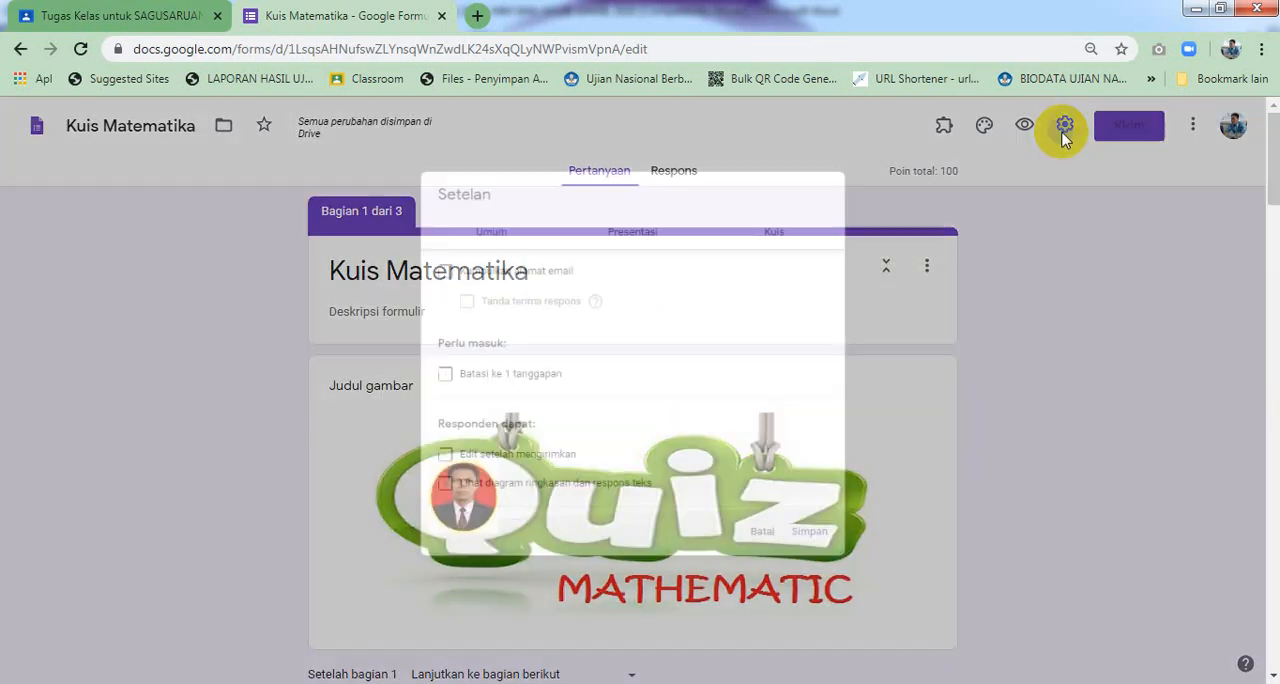
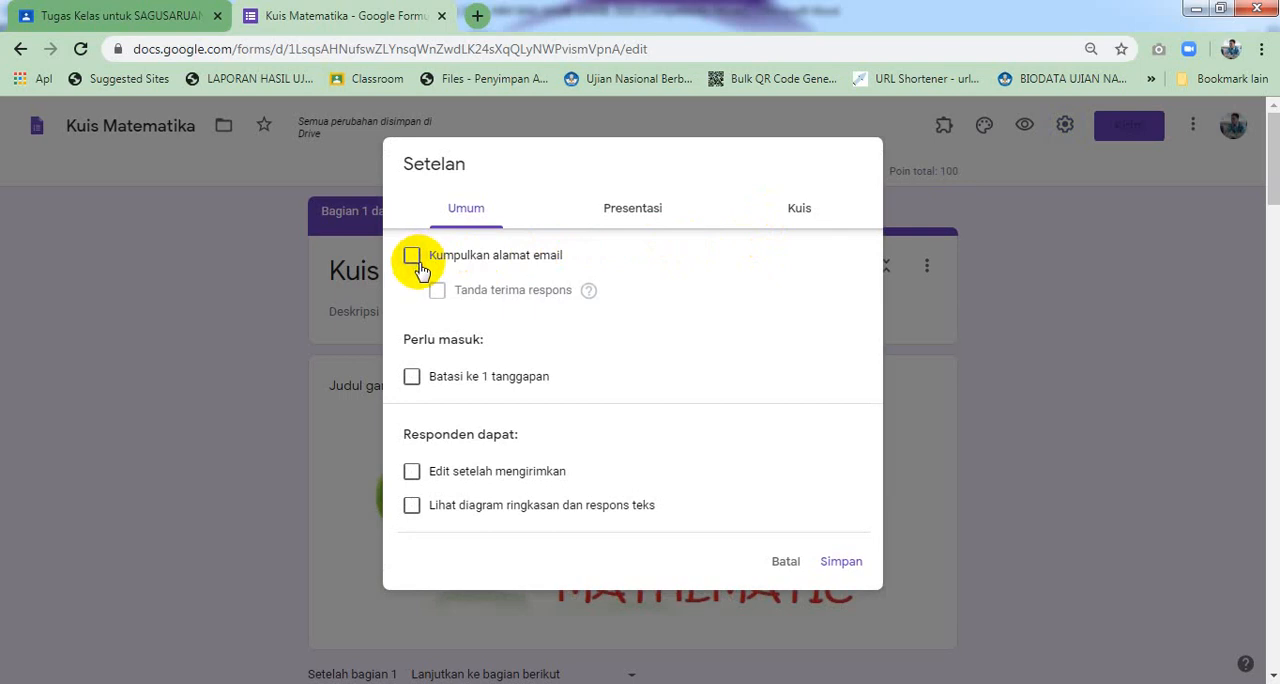
In the presentation settings, turn on shuffling of question order and turn off the link to submit another response
click(412, 380)
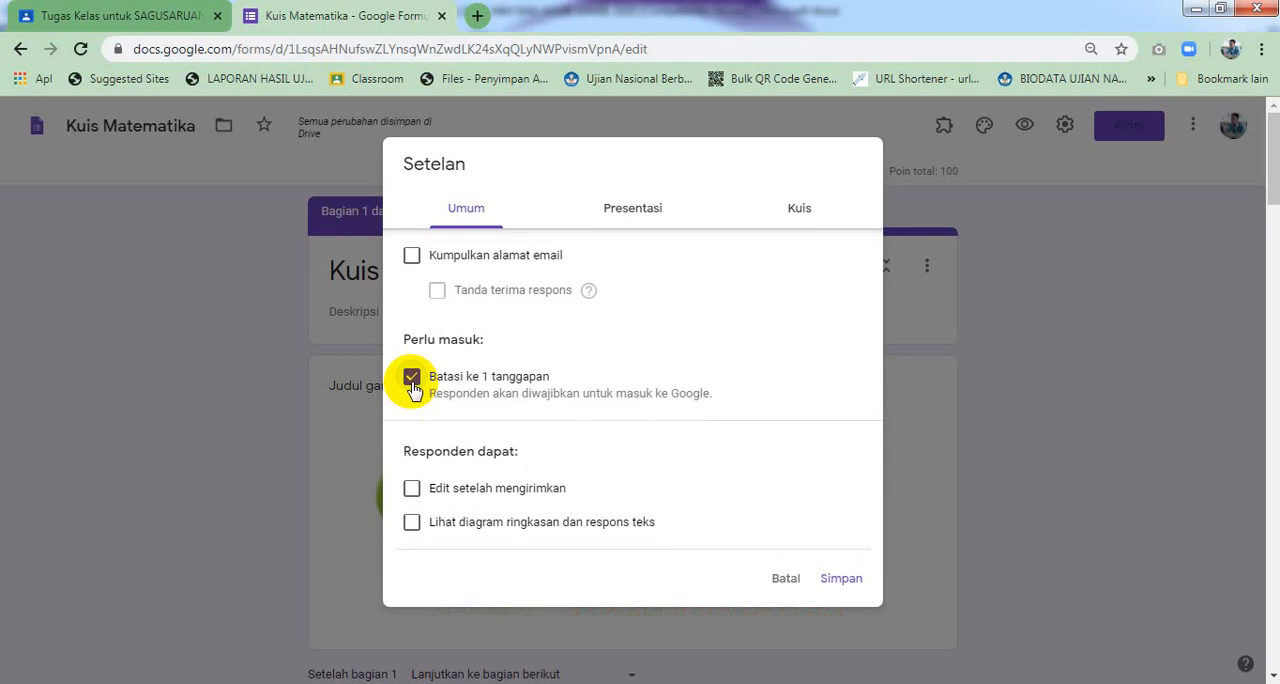
click(413, 385)
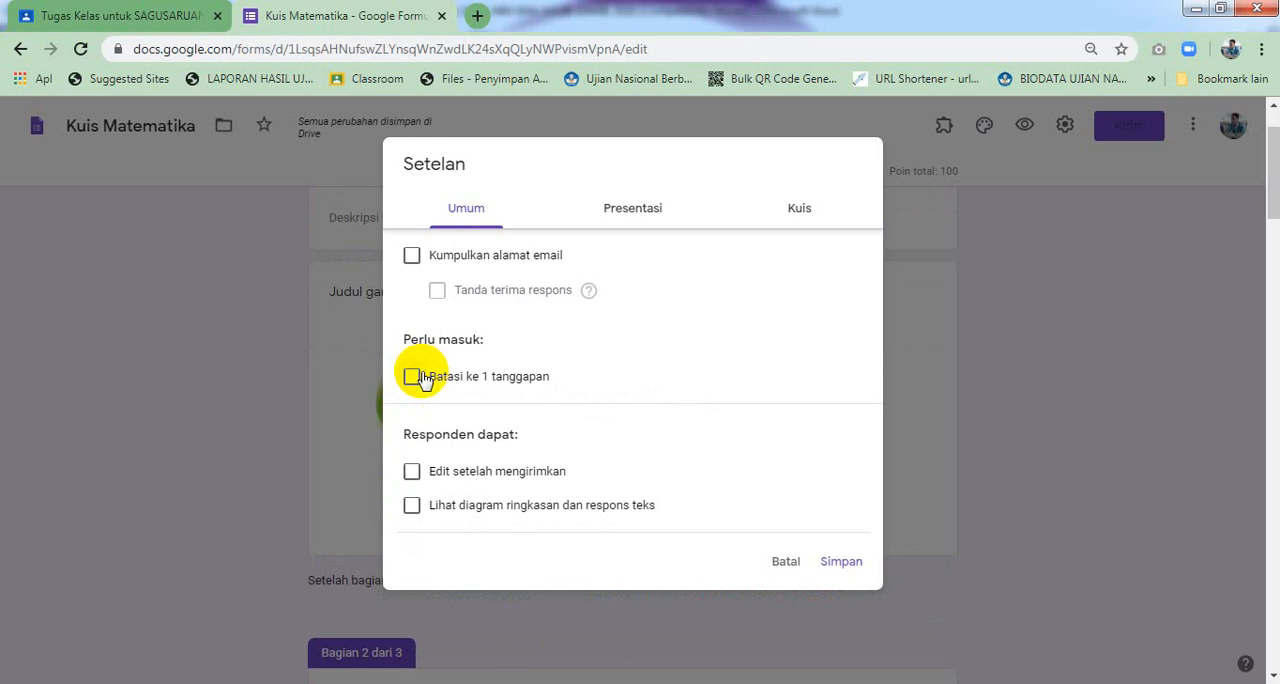
click(638, 212)
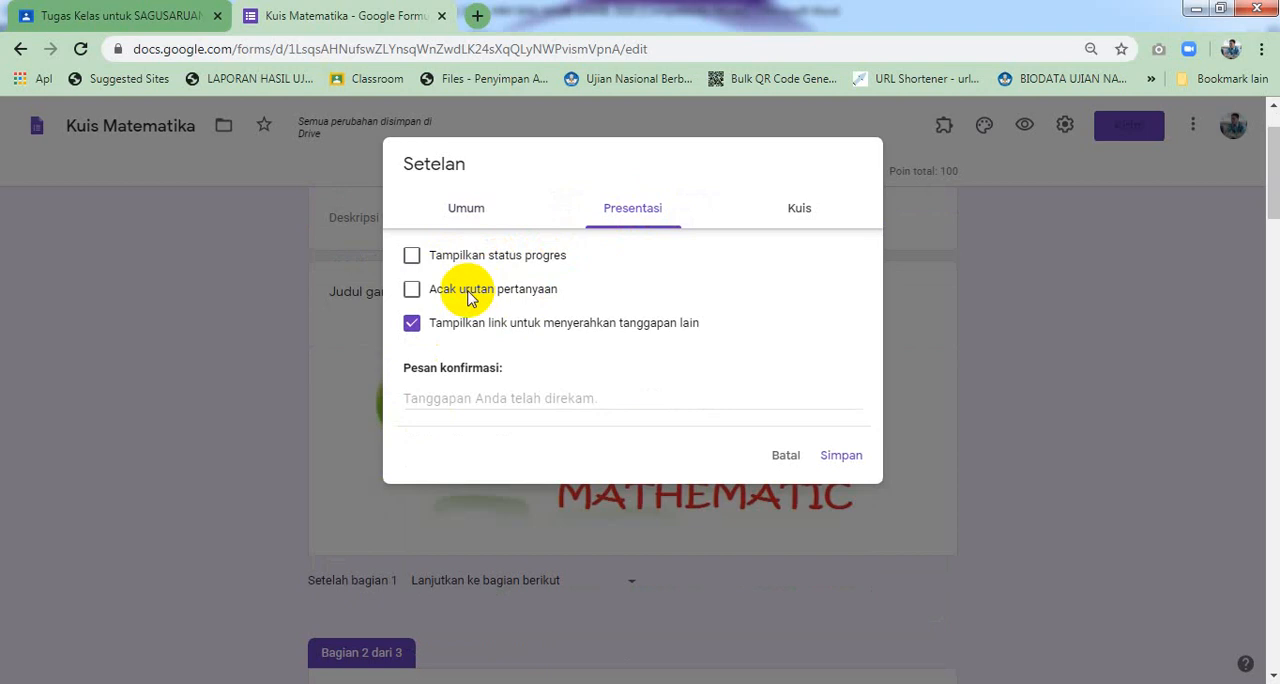
click(413, 292)
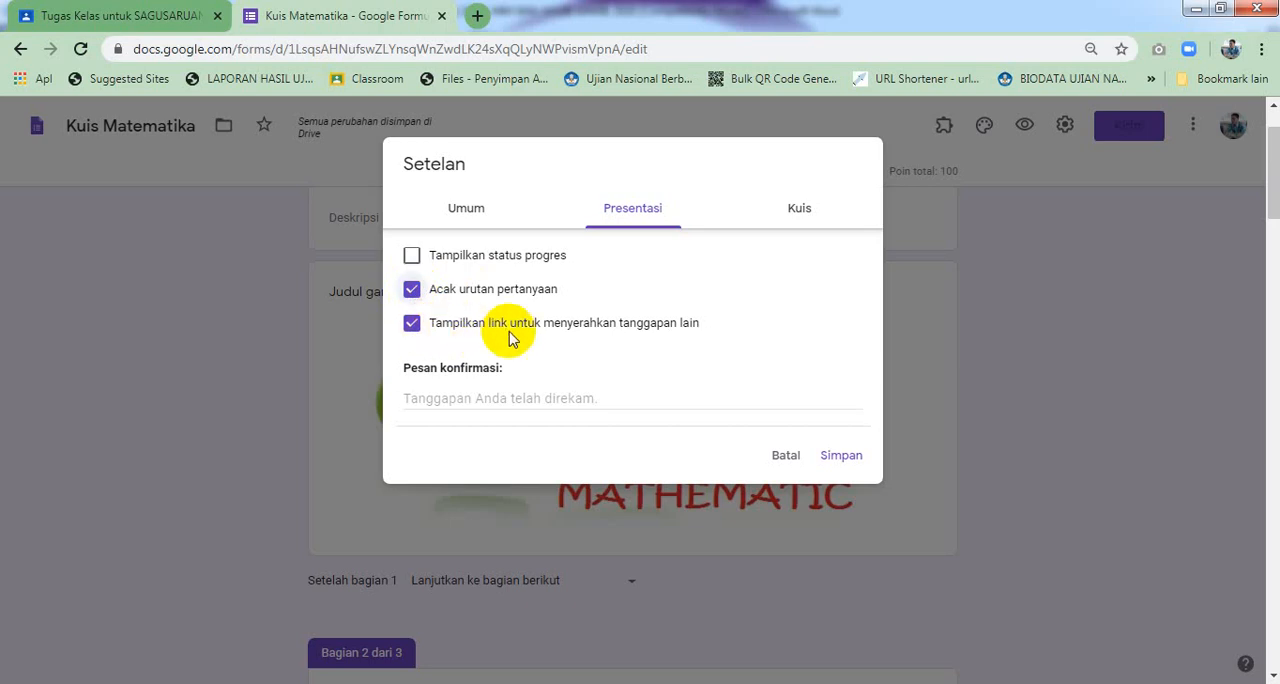
click(412, 323)
Set the confirmation message to "Selamat ananda telah menyelesaikan semua pertanyaan. Terima Kasih."
click(512, 398)
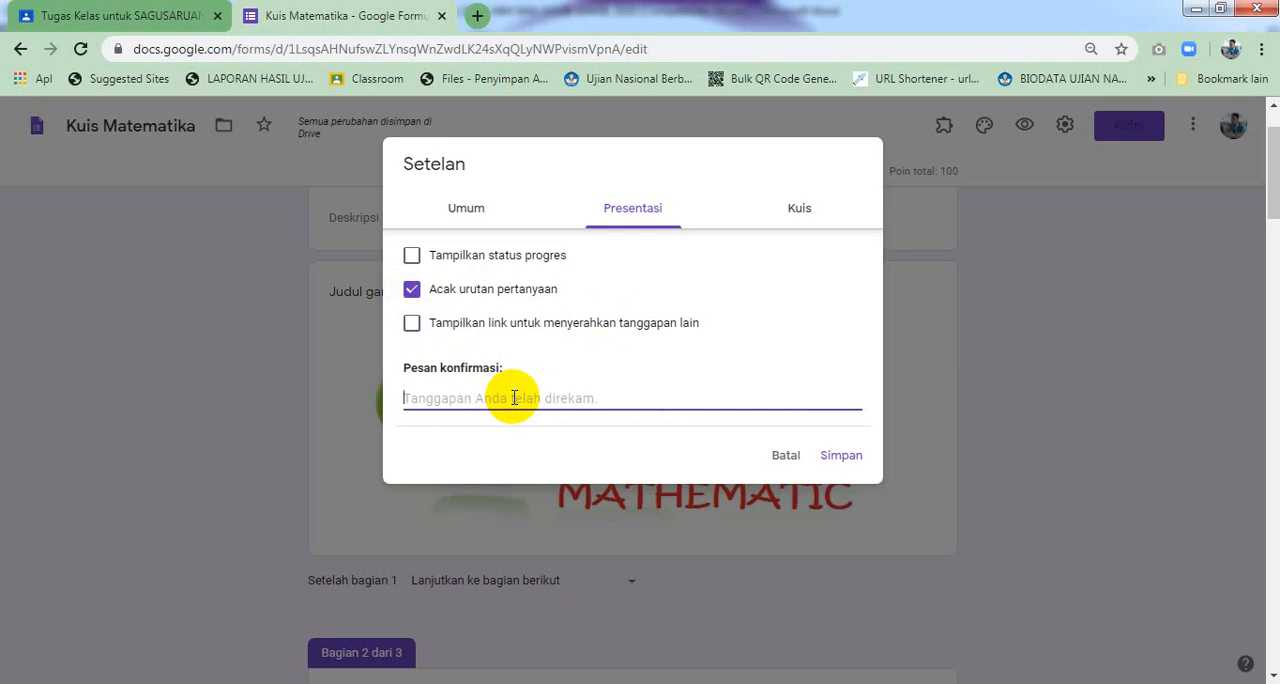
text(Selamat)
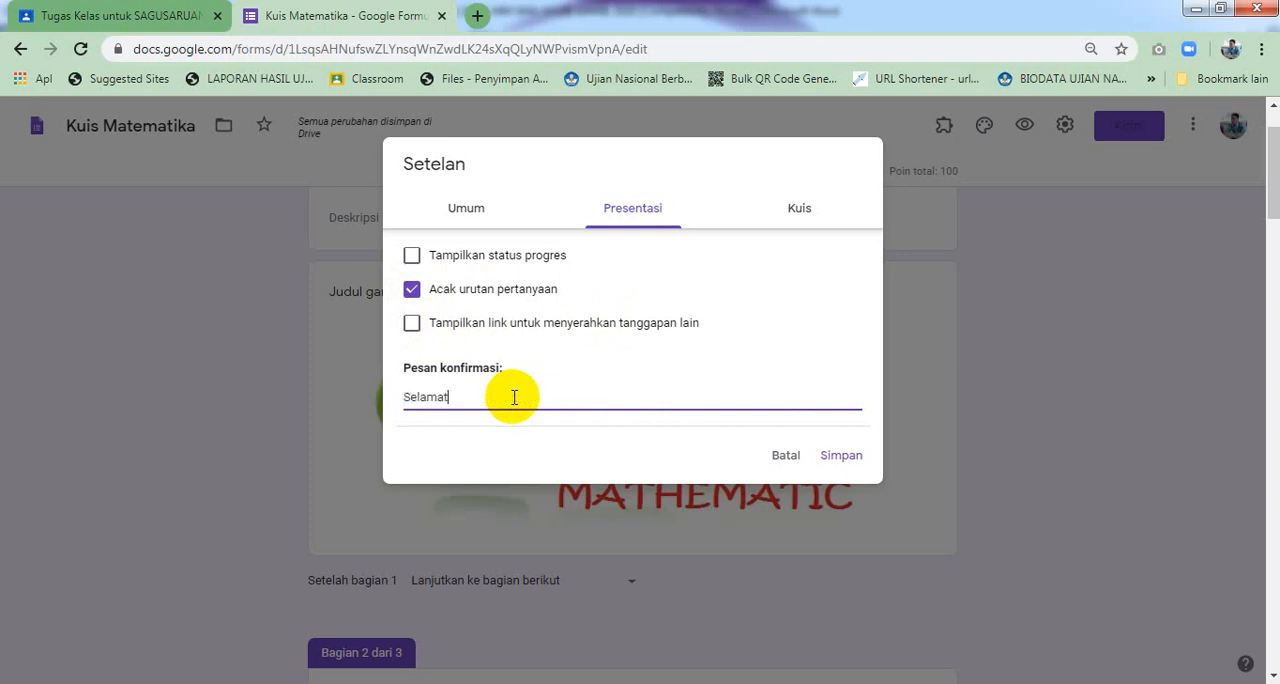
text( ananda telah menyelesaikan s)
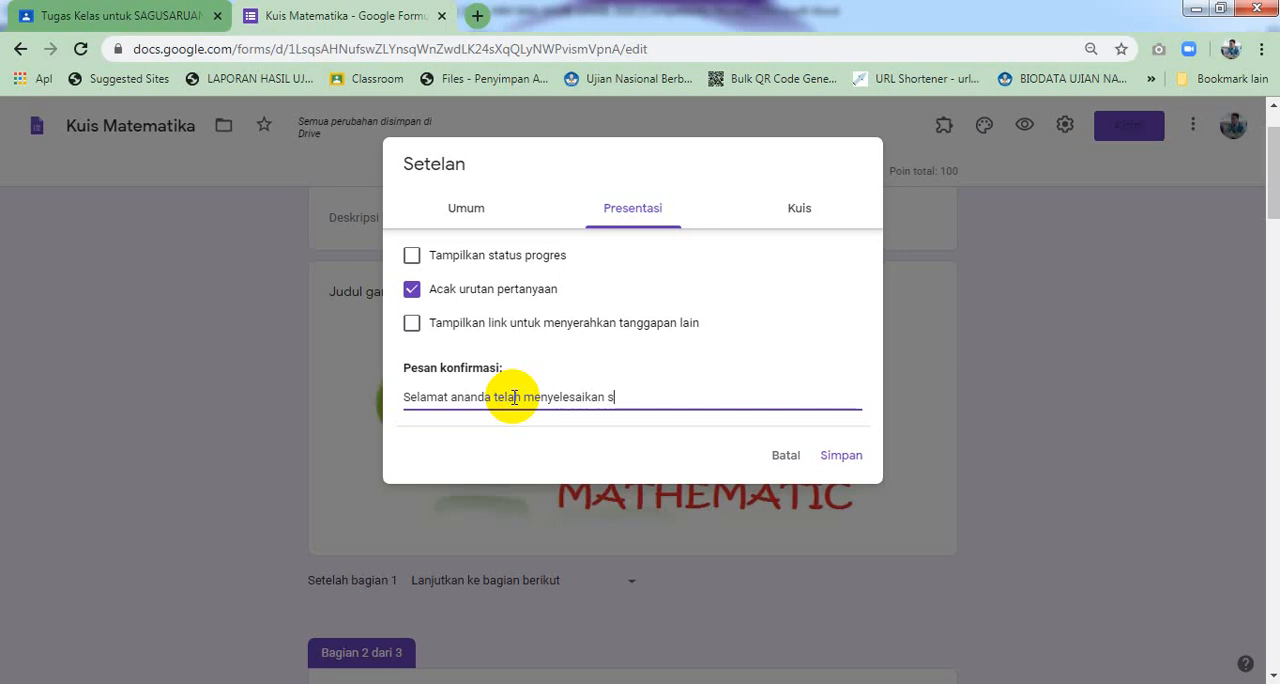
text(emua soal)
key(BackSpace)
key(BackSpace)
key(BackSpace)
key(BackSpace)
key(BackSpace)
key(BackSpace)
text(emua pertanyaan)
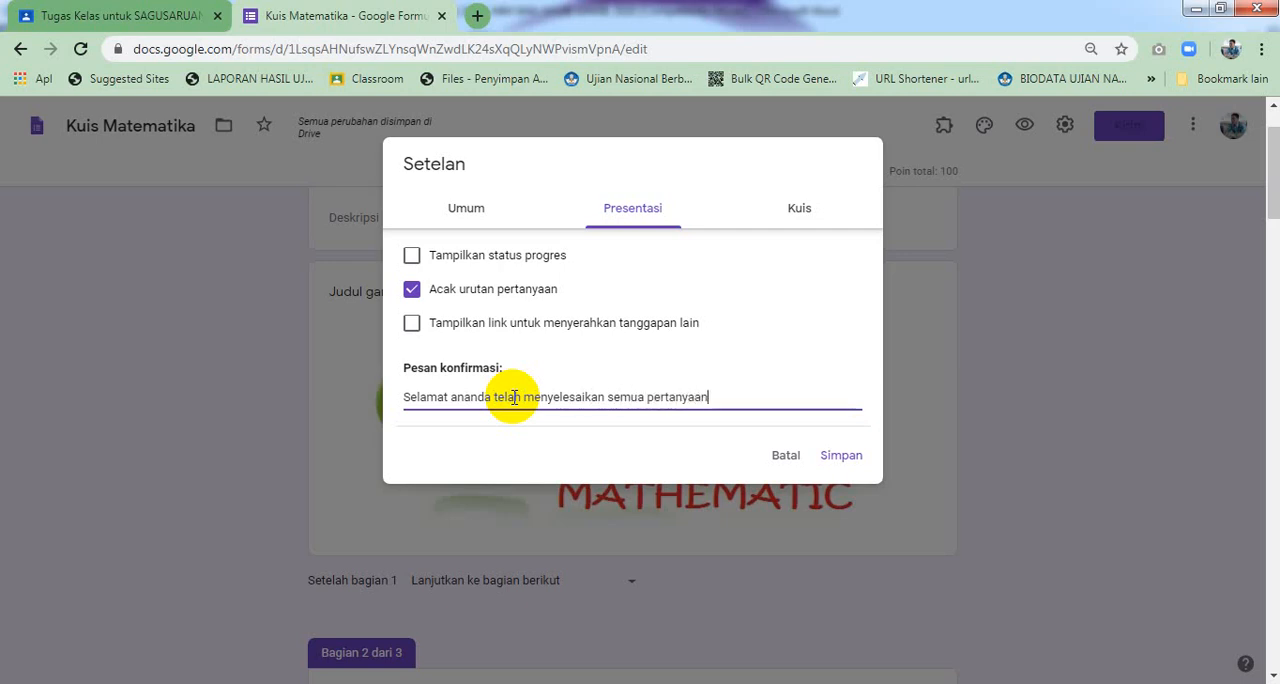
text(. Terima Kasih.)
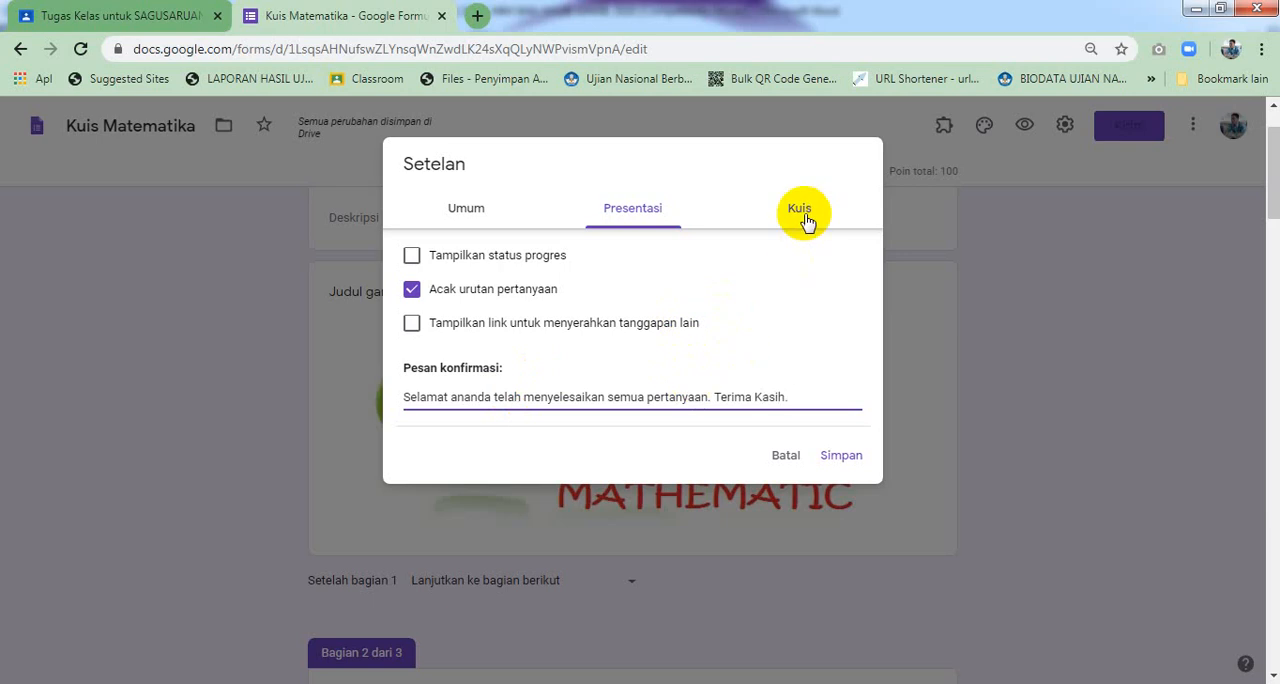
In the quiz settings, stop respondents seeing unanswered questions and correct answers, and save the settings
click(800, 212)
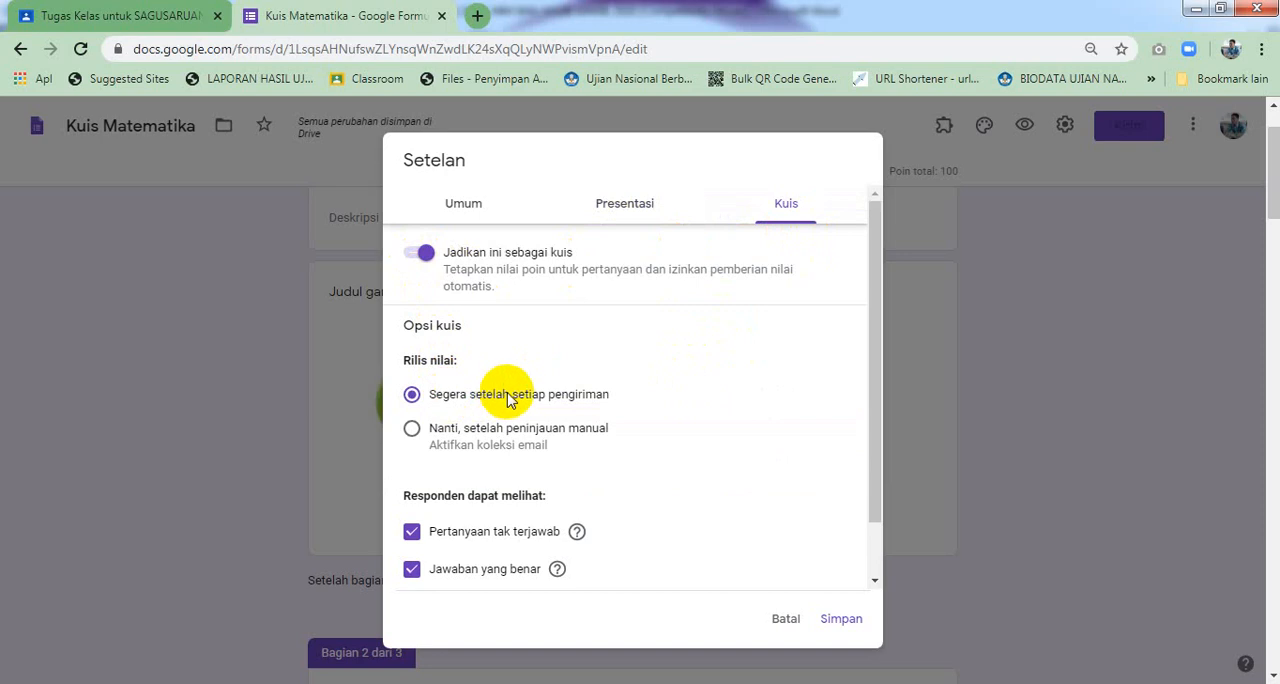
click(484, 536)
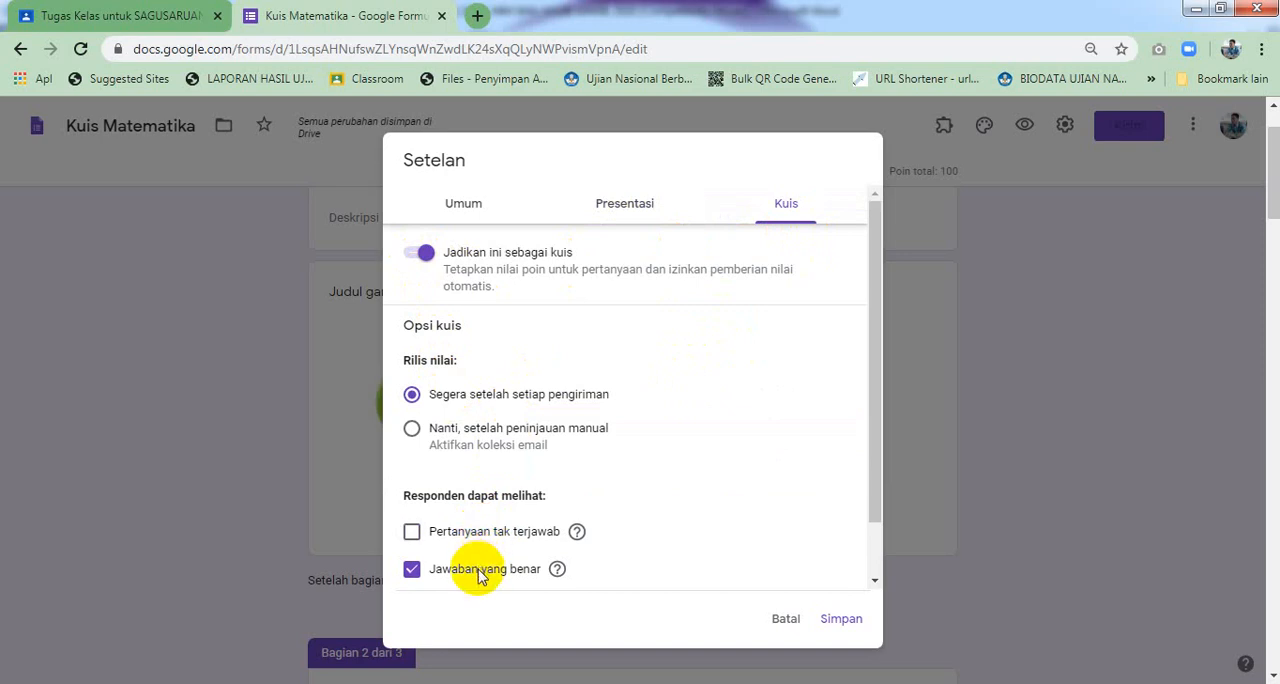
click(479, 575)
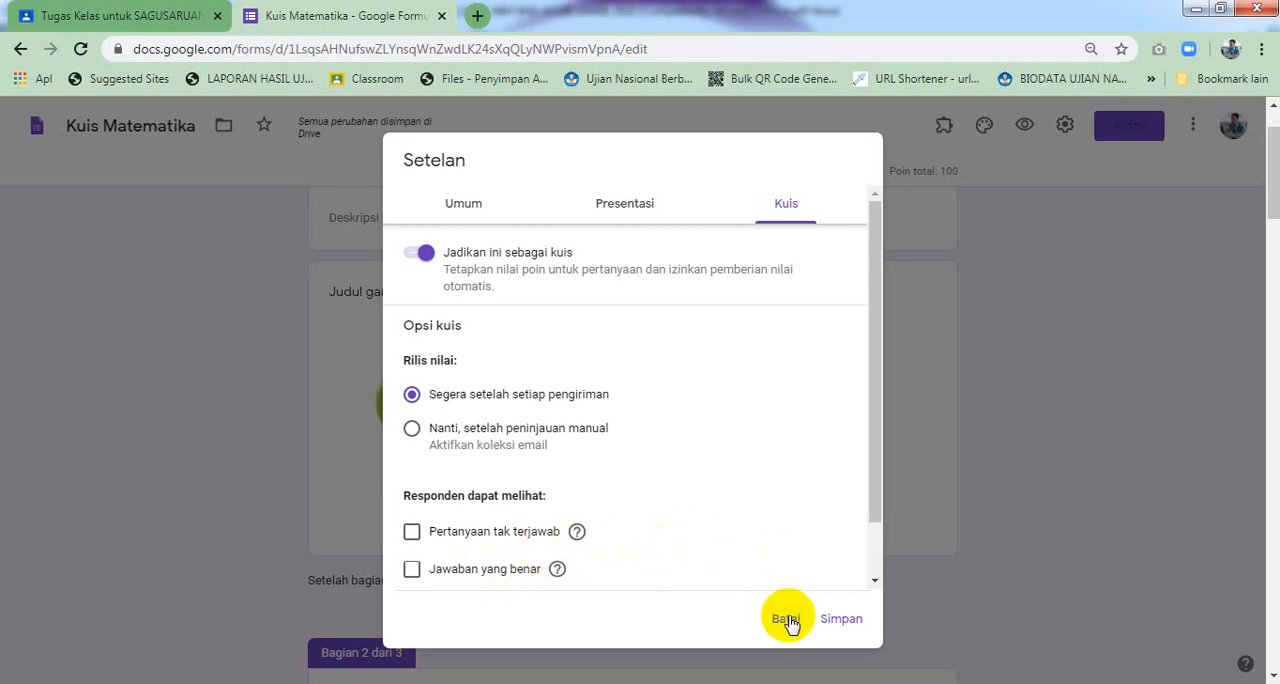
click(857, 626)
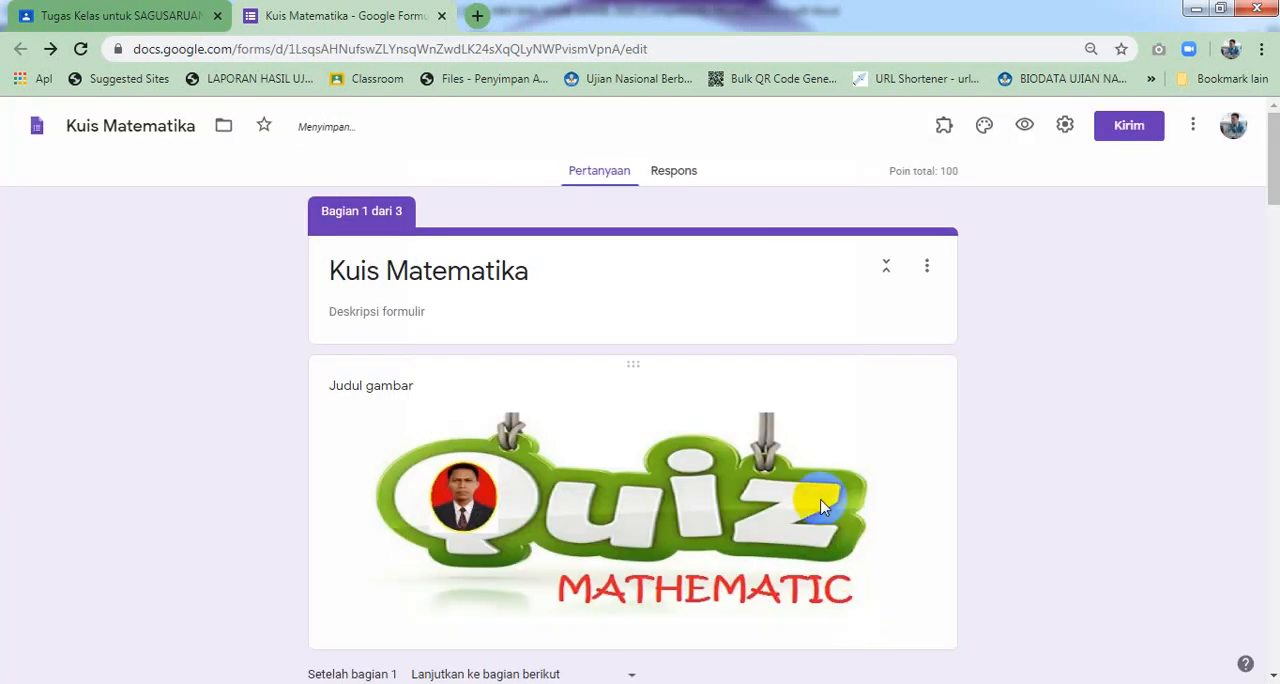
Preview the form and move past the cover page to the participant identity section
scroll(820, 503, down, 1)
scroll(820, 503, down, 20)
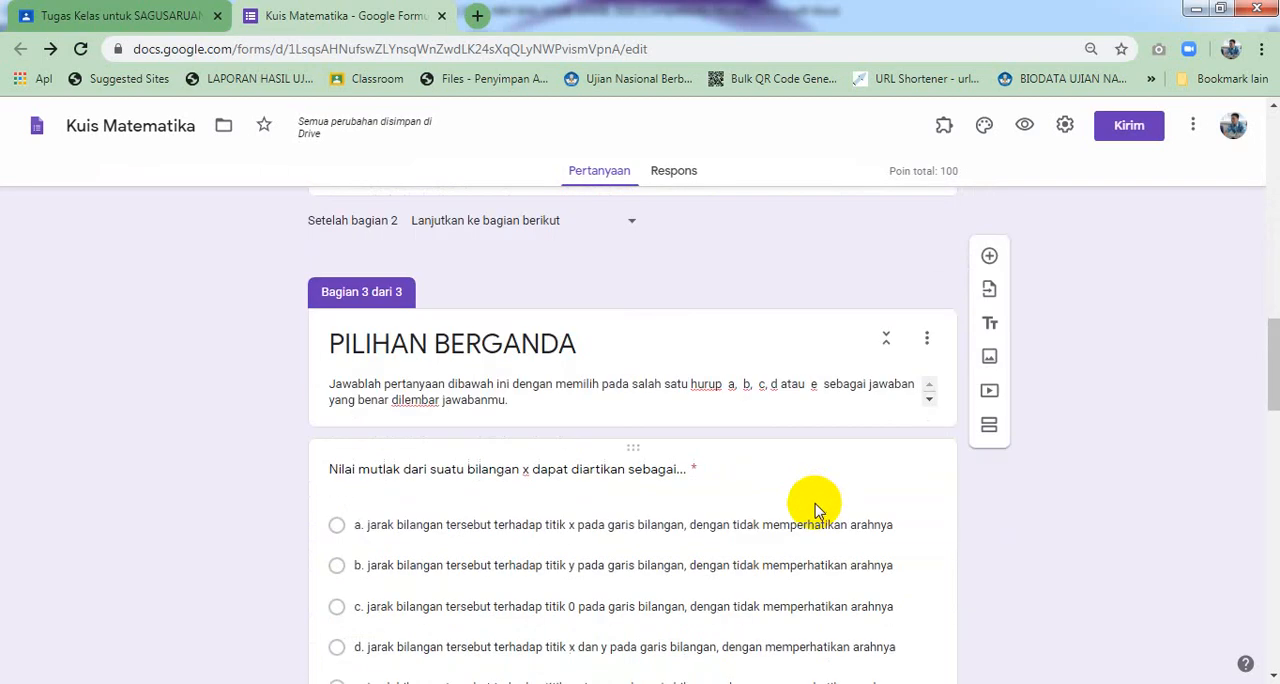
scroll(814, 505, up, 20)
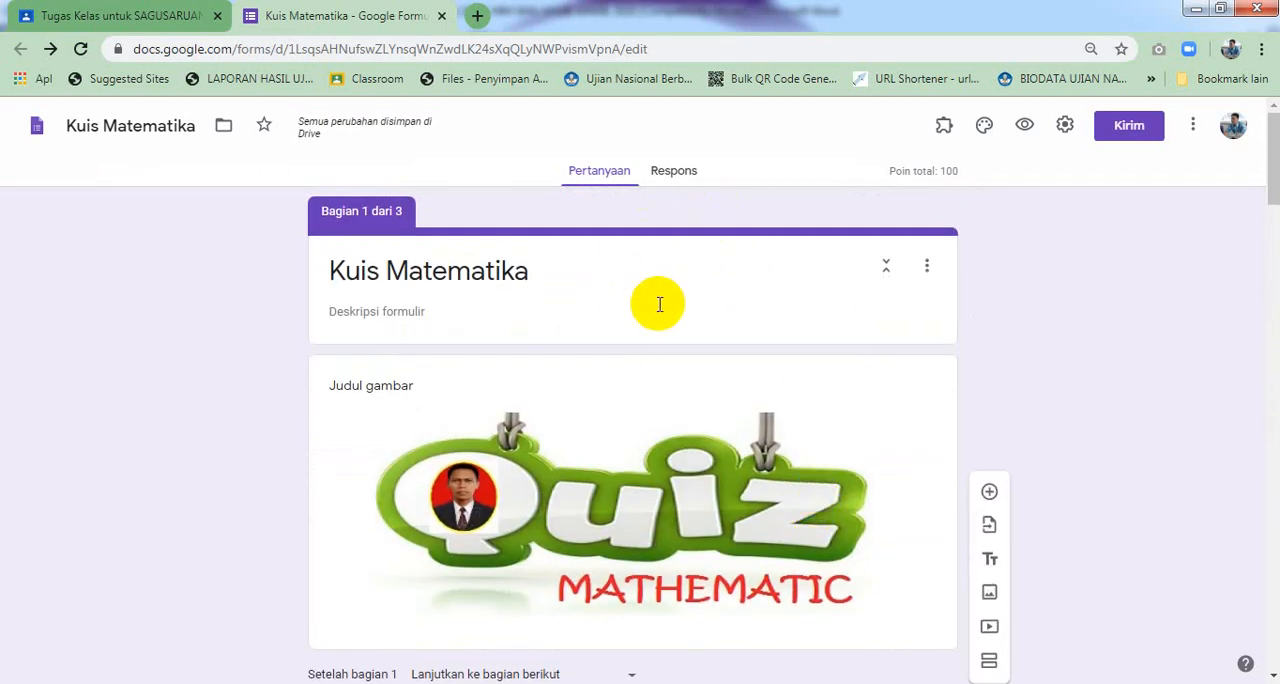
click(1025, 127)
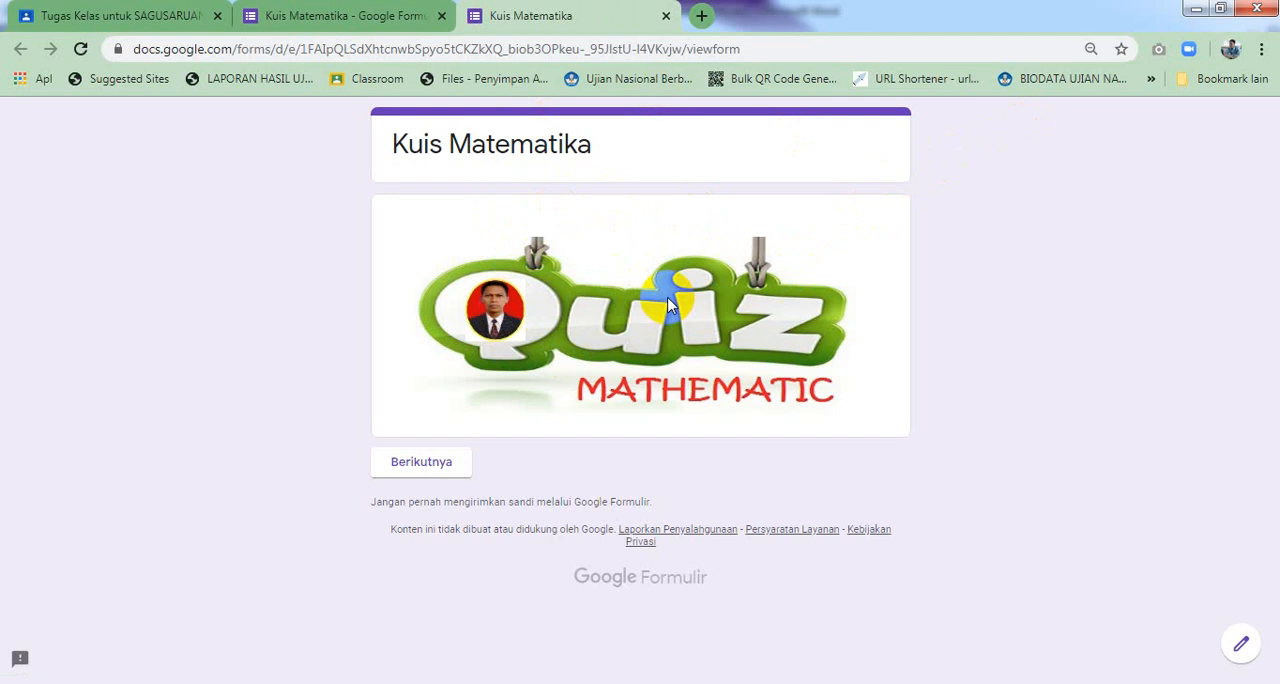
click(447, 468)
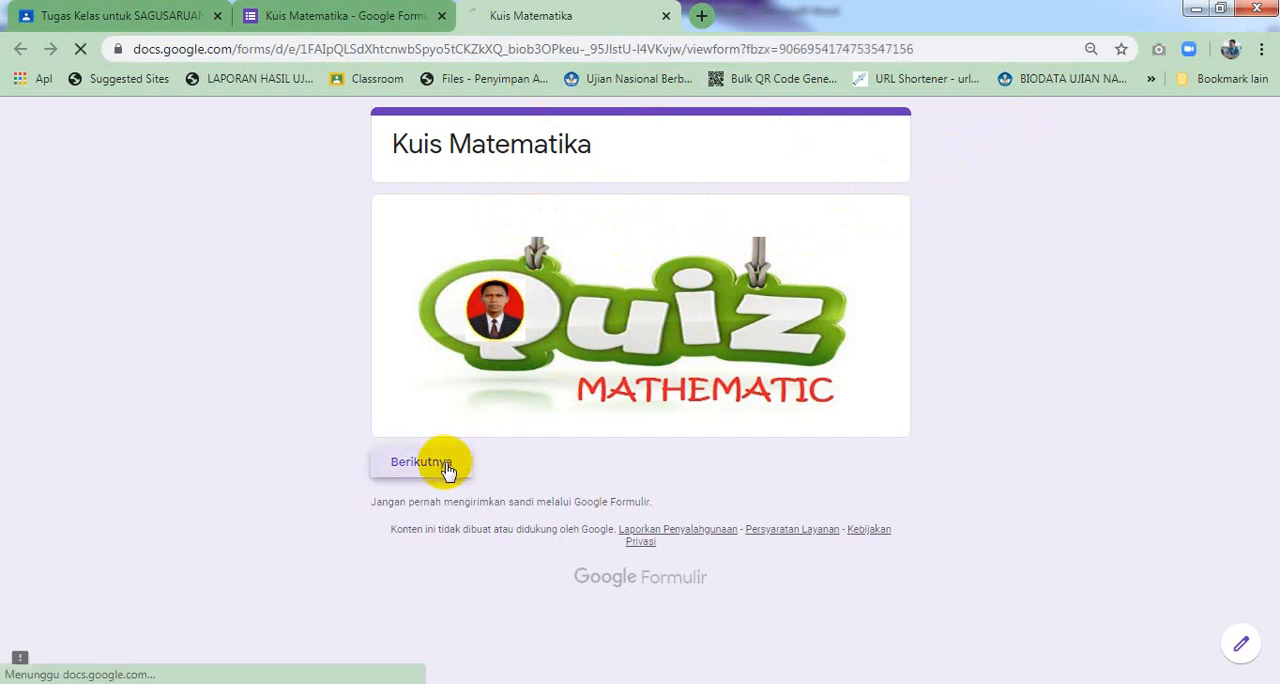
Examine the identity section's fields and the class dropdown choices in the preview, then close the preview tab
scroll(508, 260, down, 1)
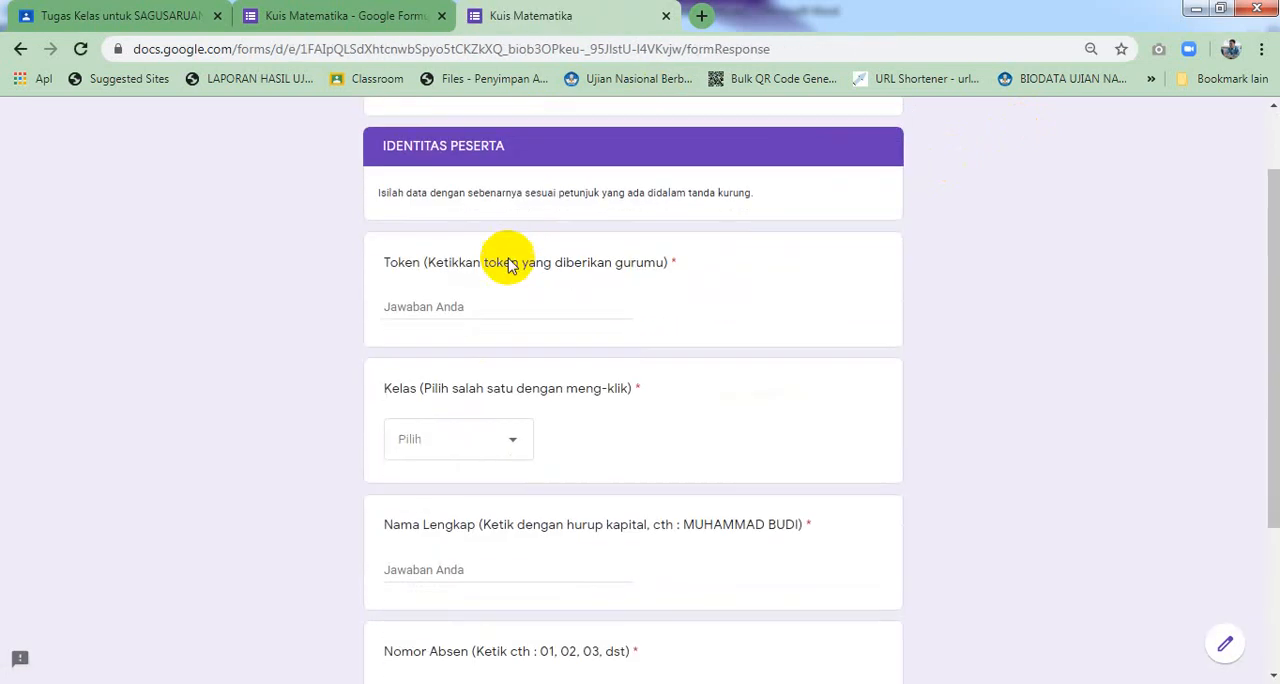
scroll(509, 260, down, 1)
scroll(509, 260, up, 2)
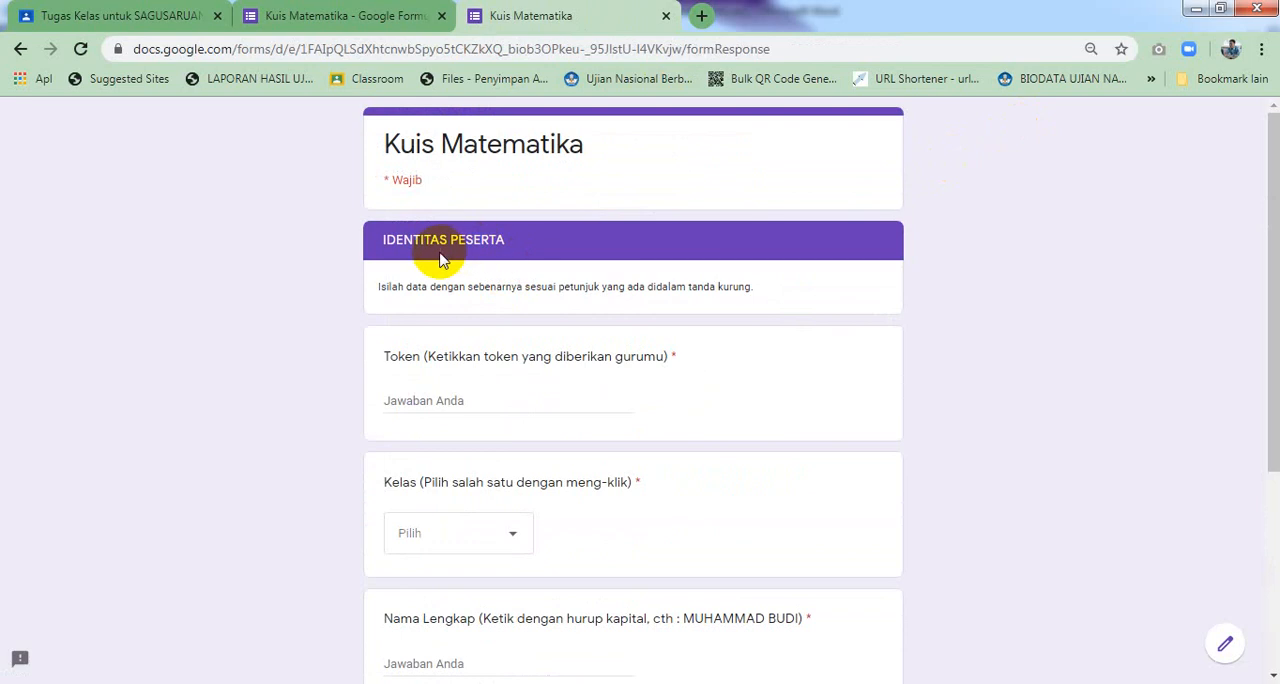
scroll(530, 275, down, 1)
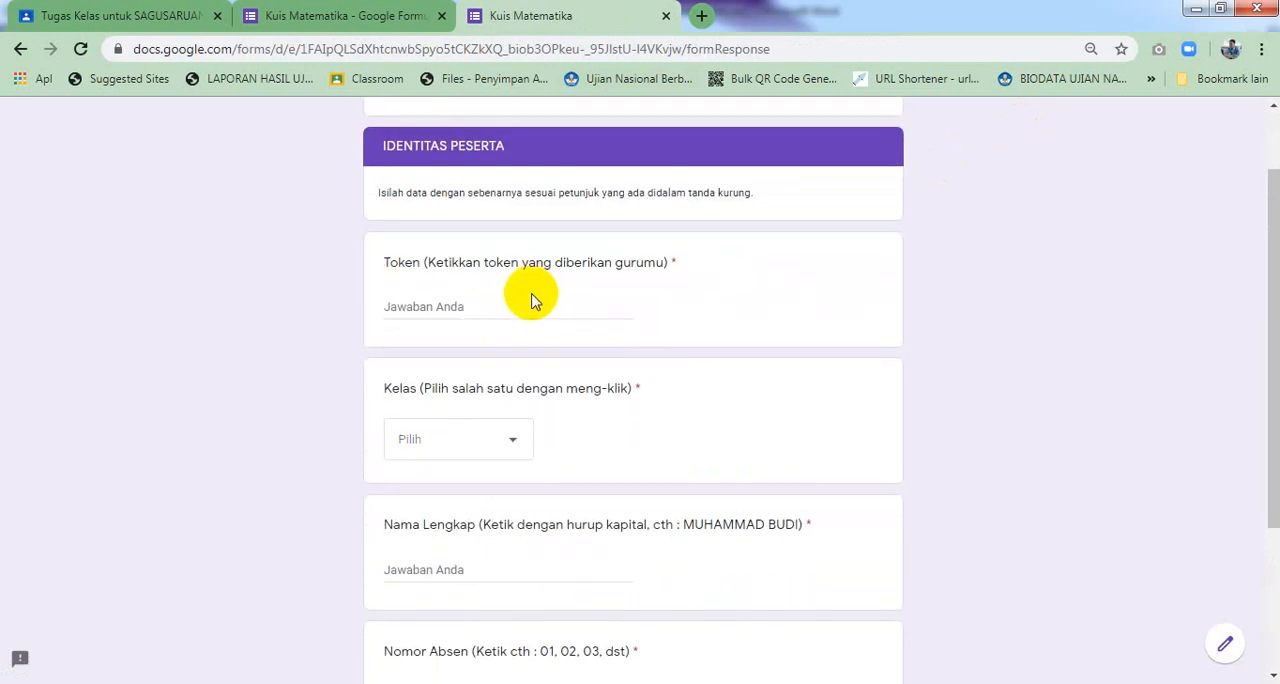
scroll(515, 340, down, 1)
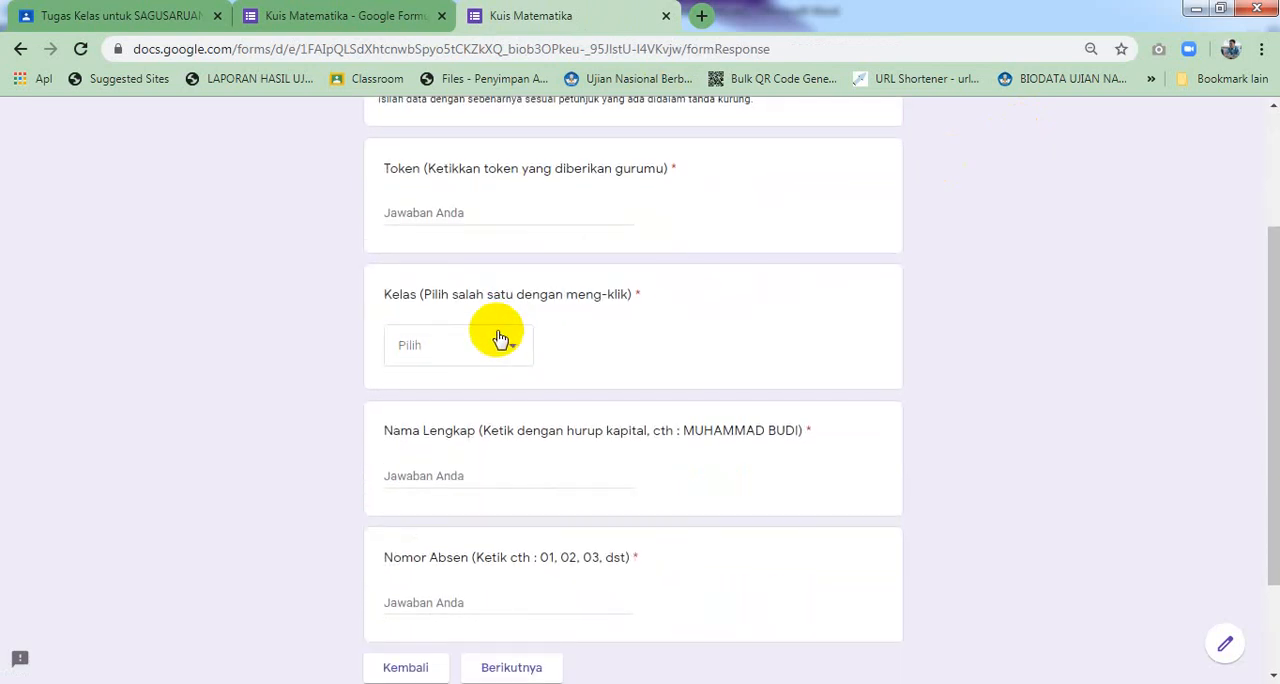
scroll(500, 350, down, 1)
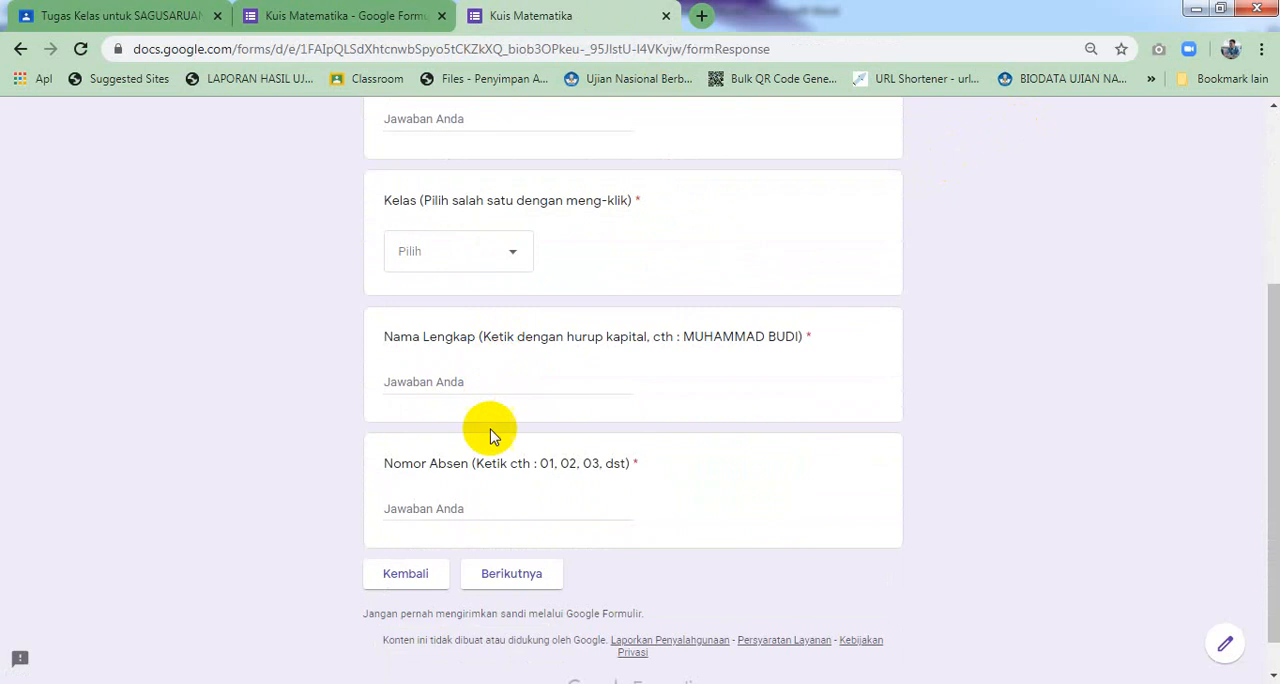
scroll(503, 490, up, 1)
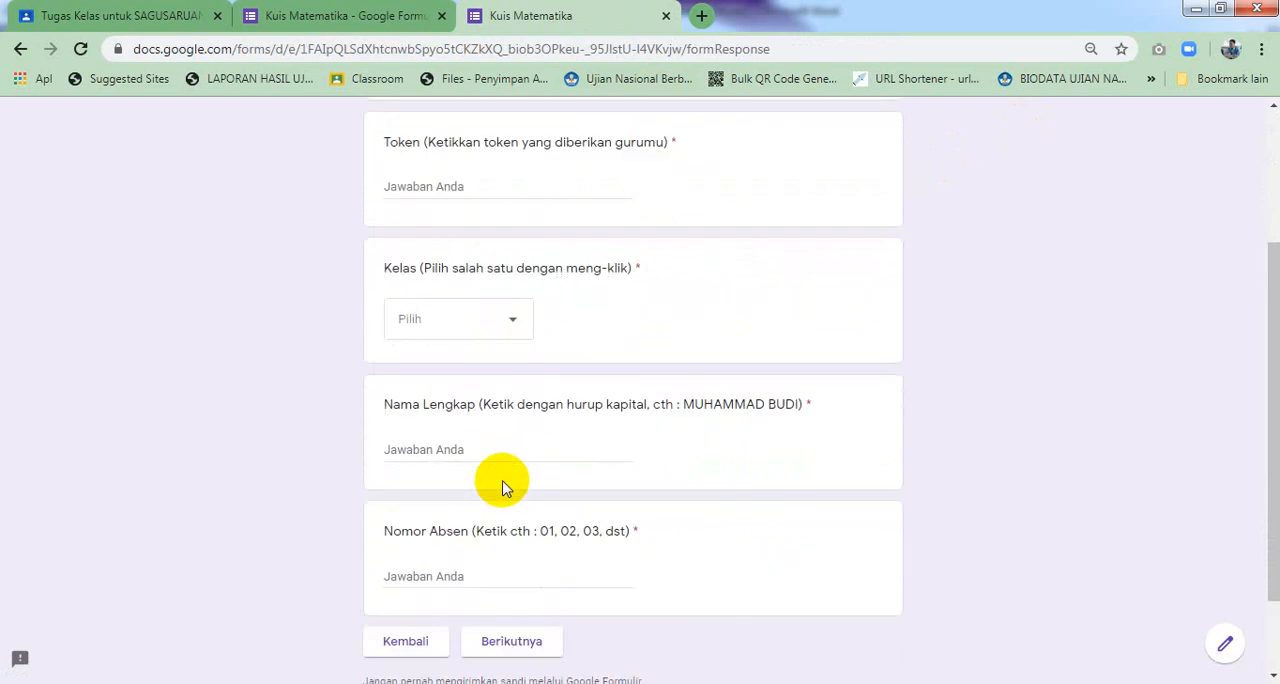
scroll(520, 335, up, 1)
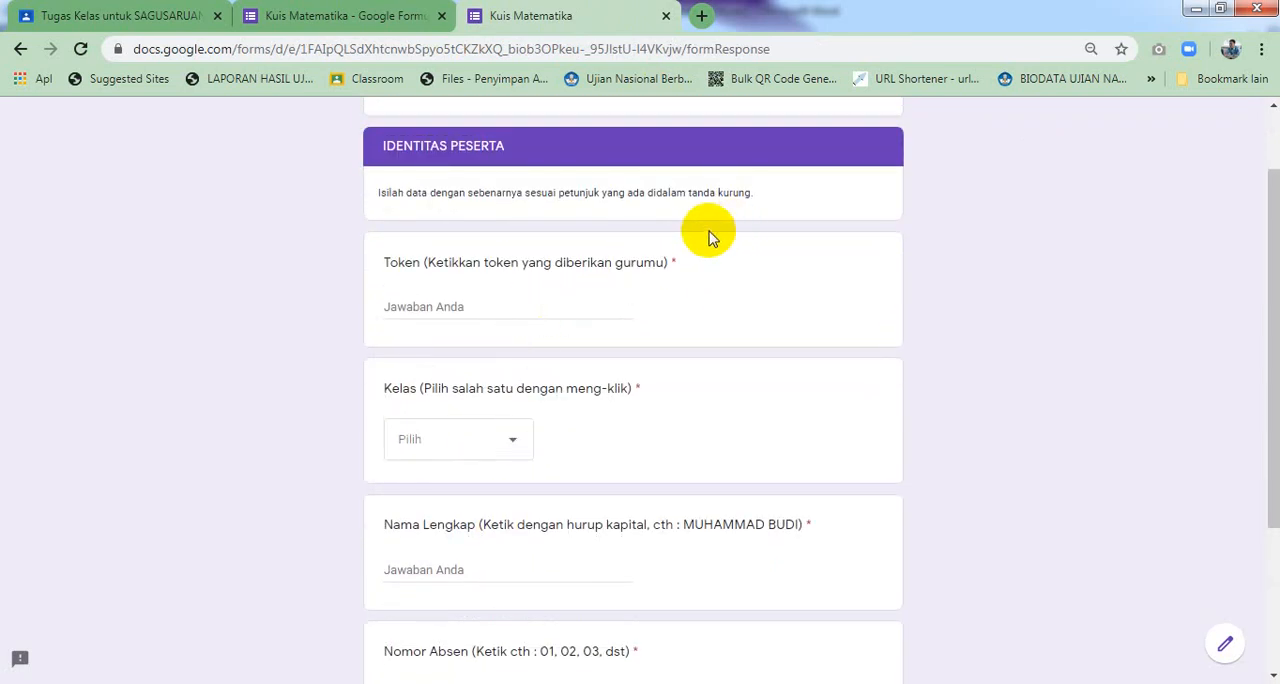
scroll(514, 371, down, 2)
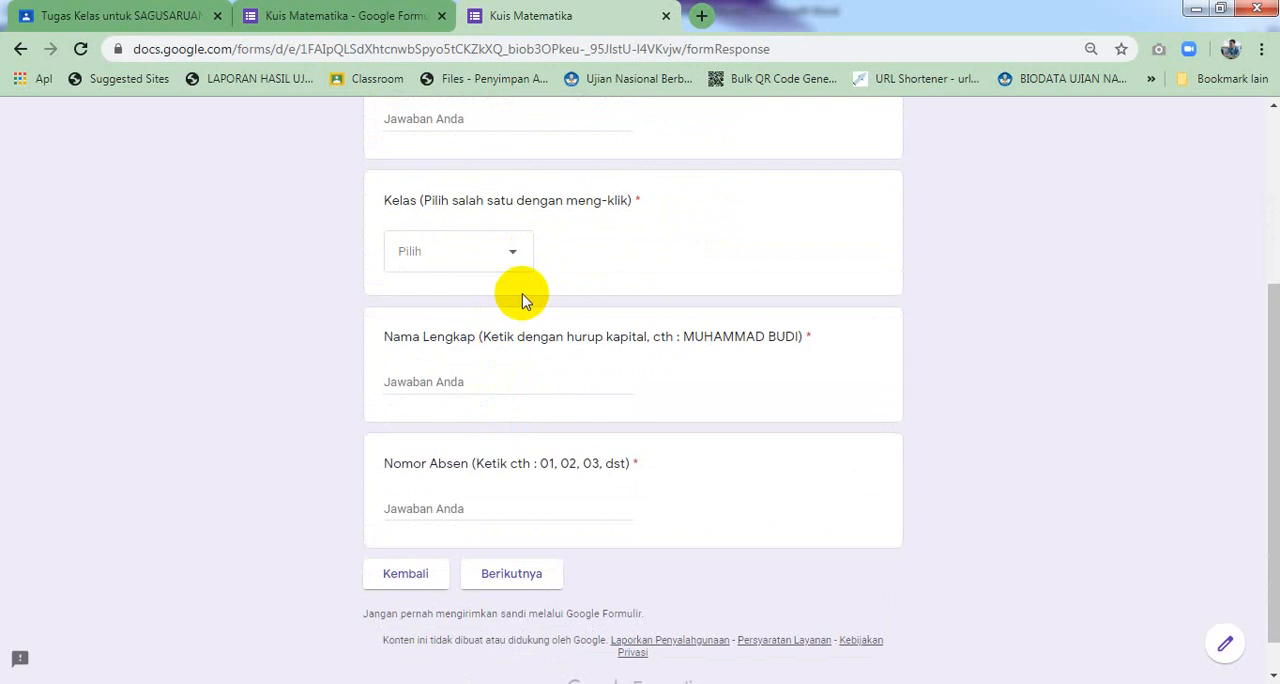
scroll(525, 302, up, 1)
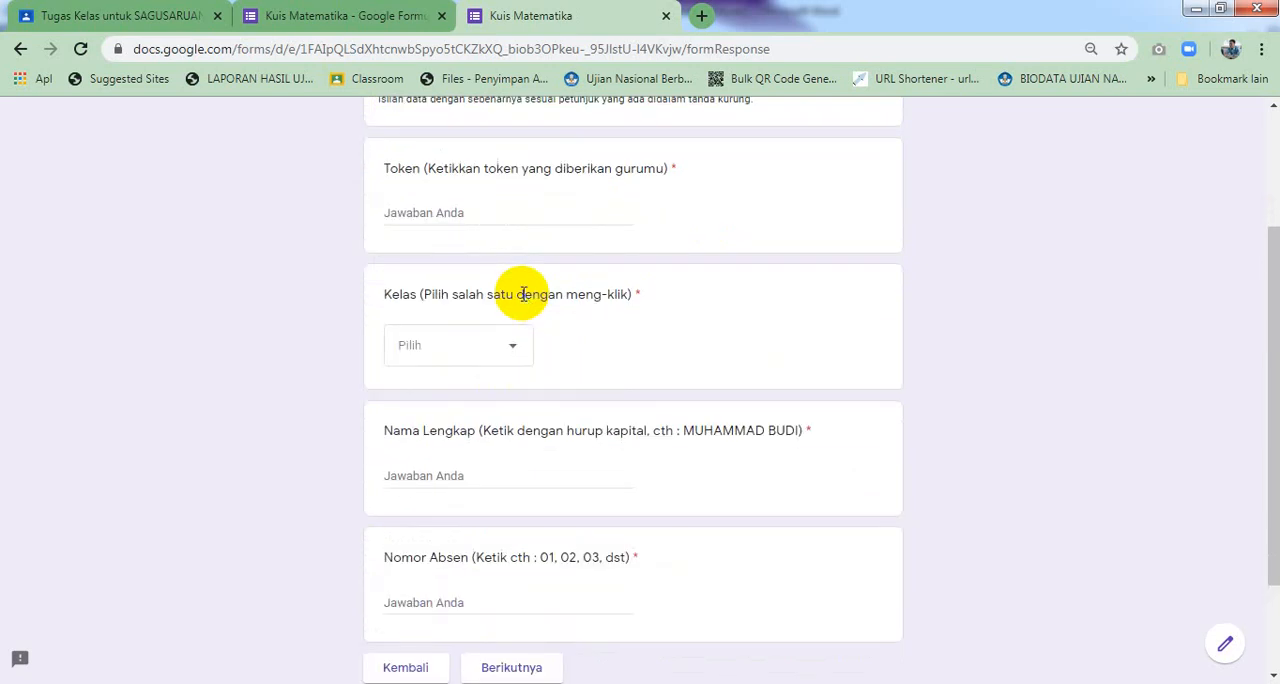
scroll(523, 294, down, 1)
scroll(525, 300, up, 3)
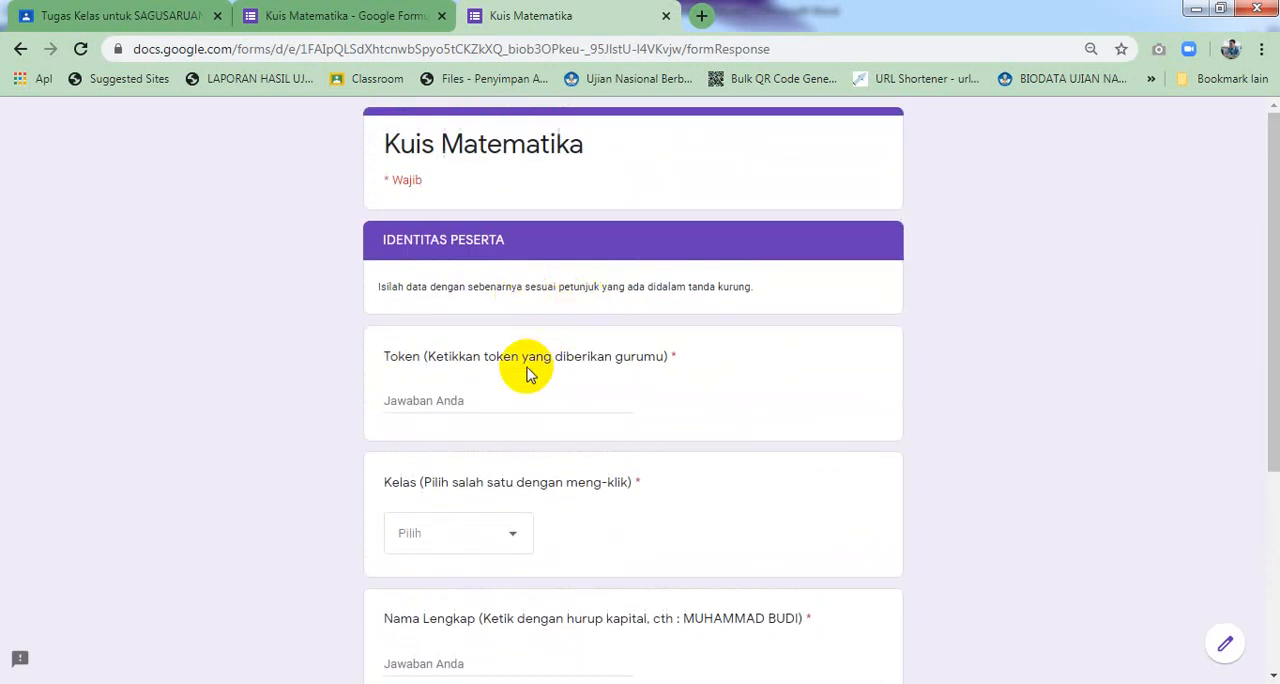
scroll(528, 371, down, 1)
scroll(518, 357, down, 1)
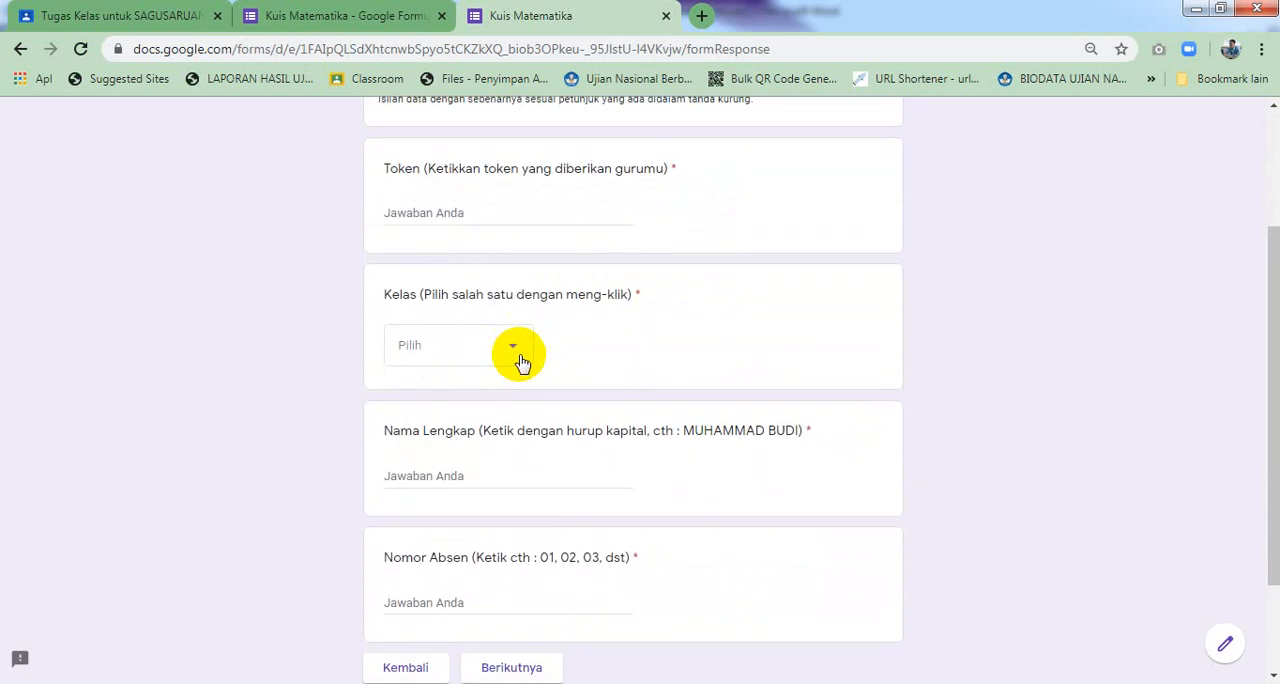
scroll(540, 265, up, 1)
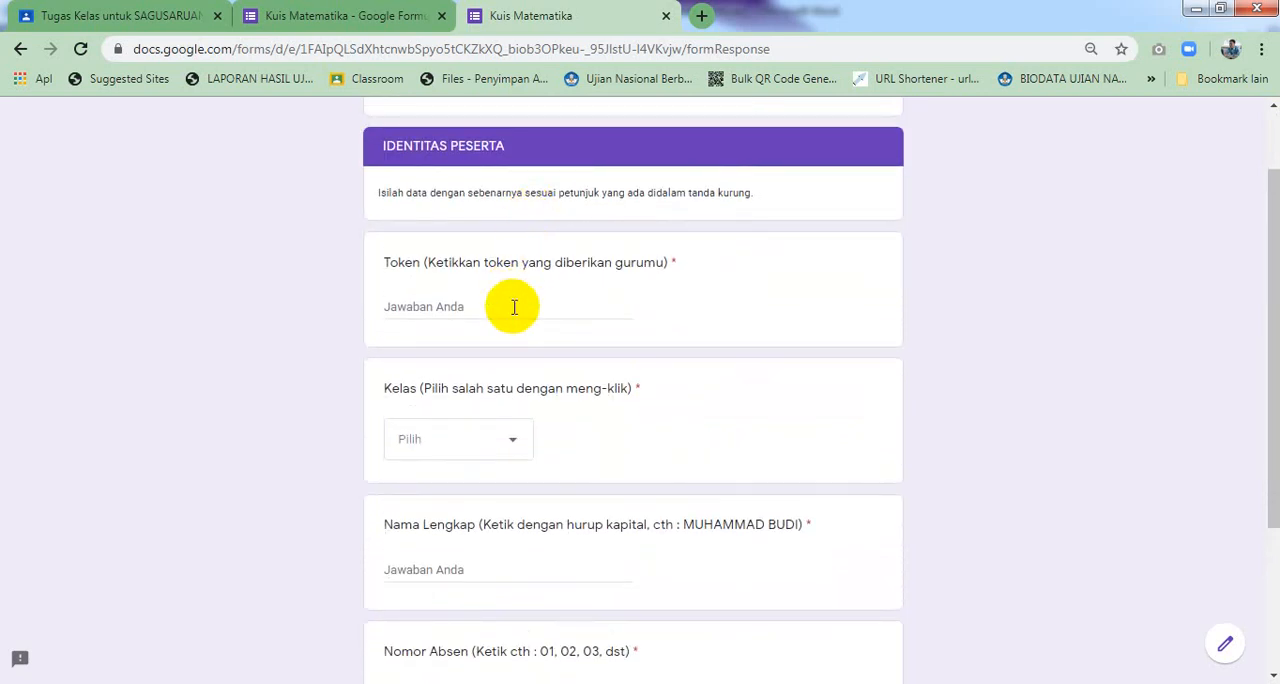
scroll(509, 300, down, 1)
click(512, 350)
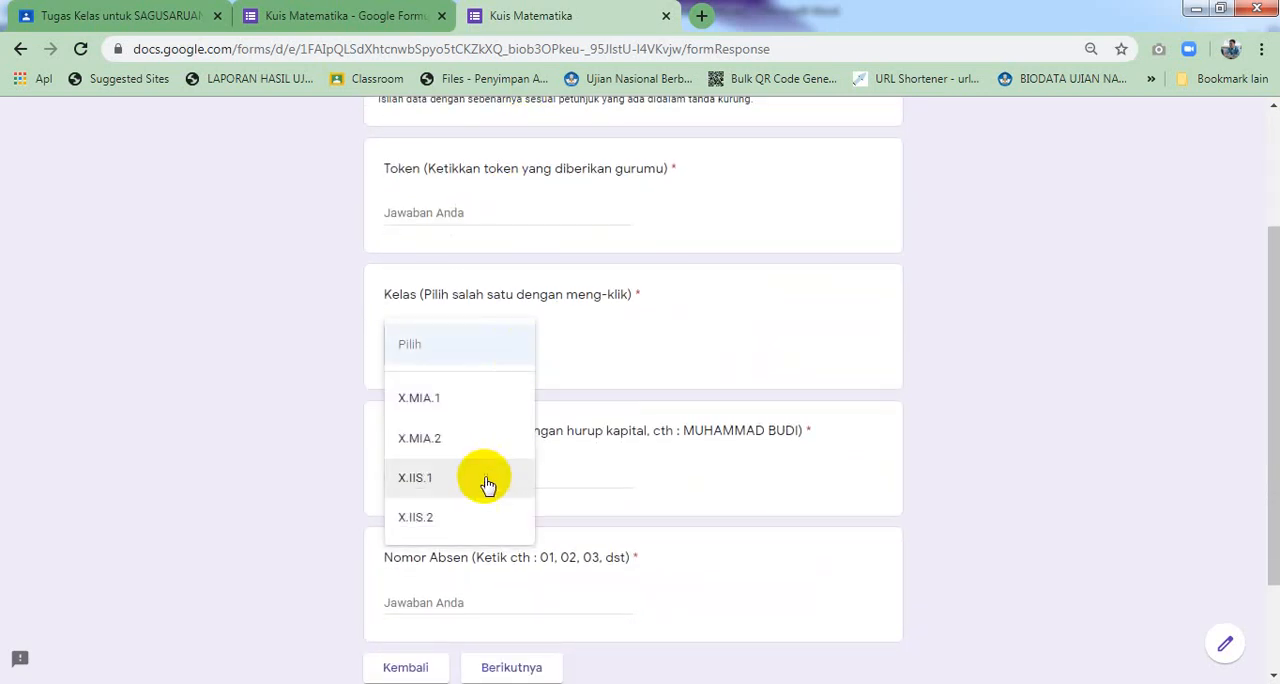
click(507, 352)
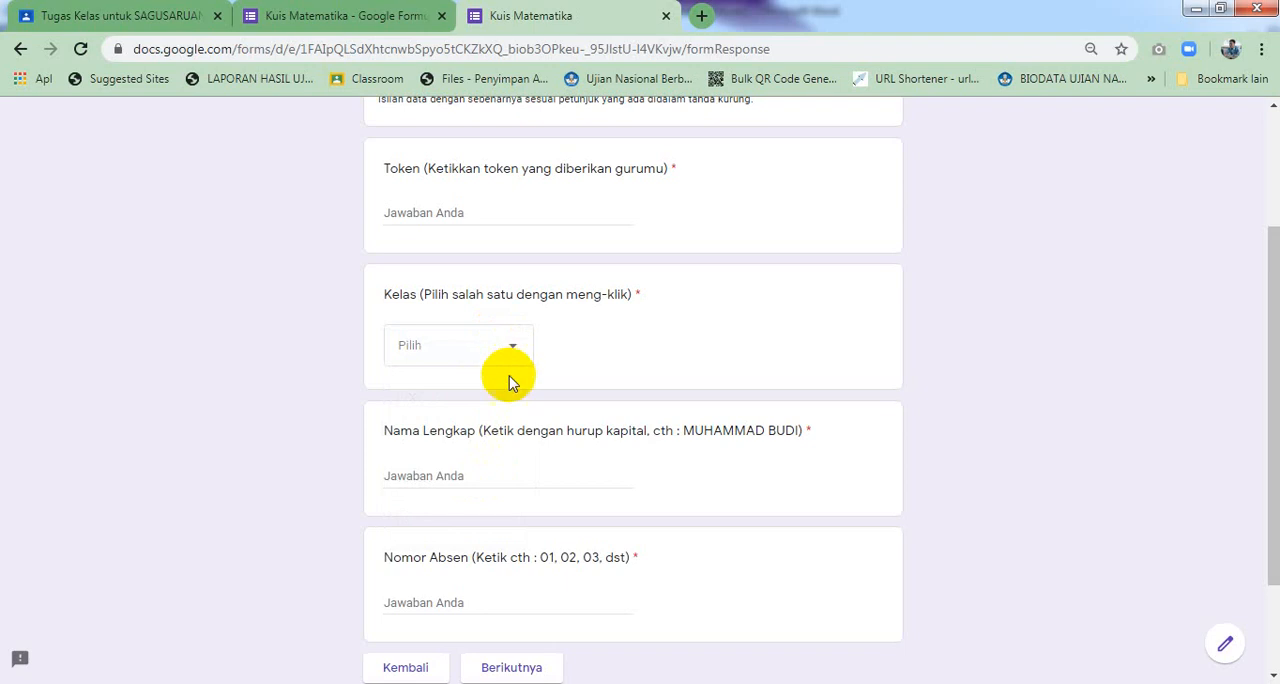
scroll(510, 375, down, 1)
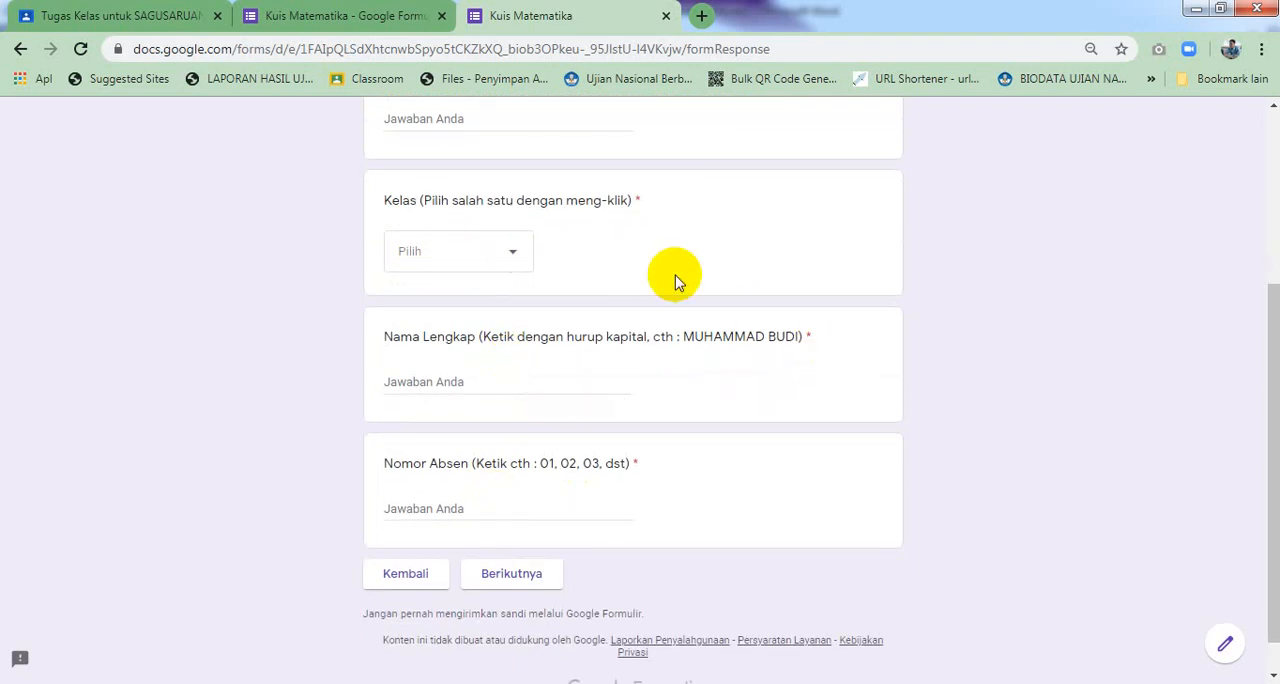
scroll(609, 272, up, 1)
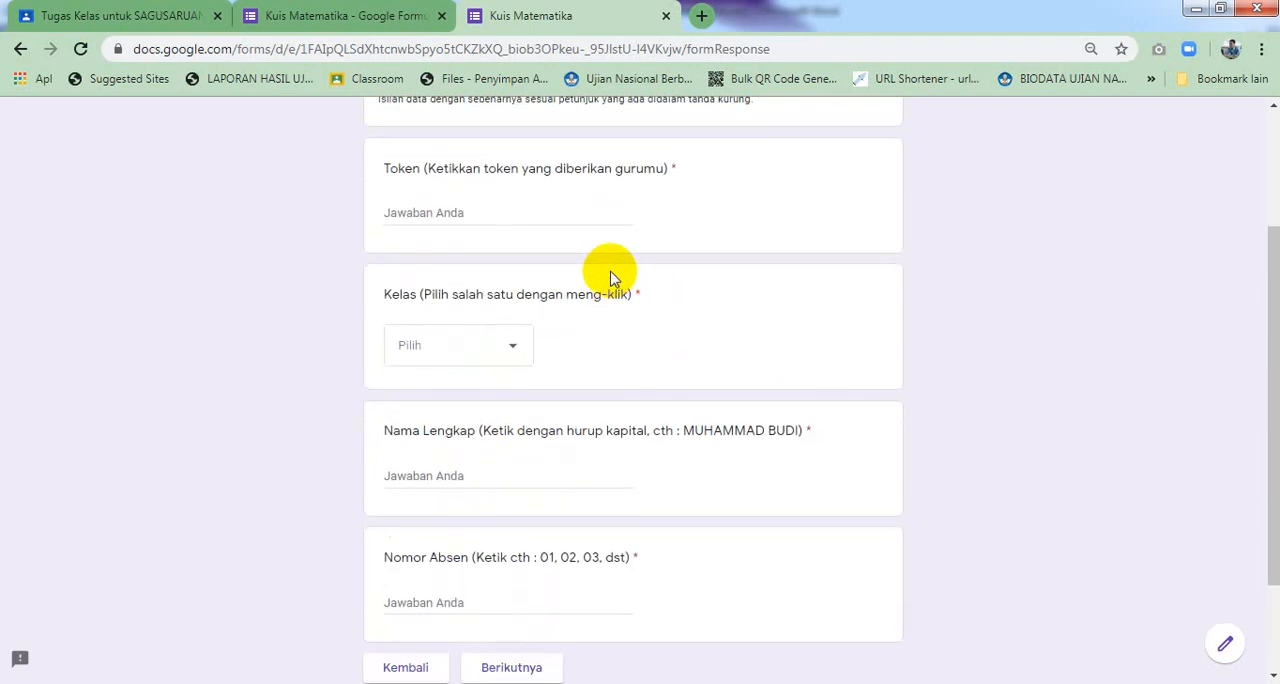
click(666, 18)
scroll(706, 285, down, 4)
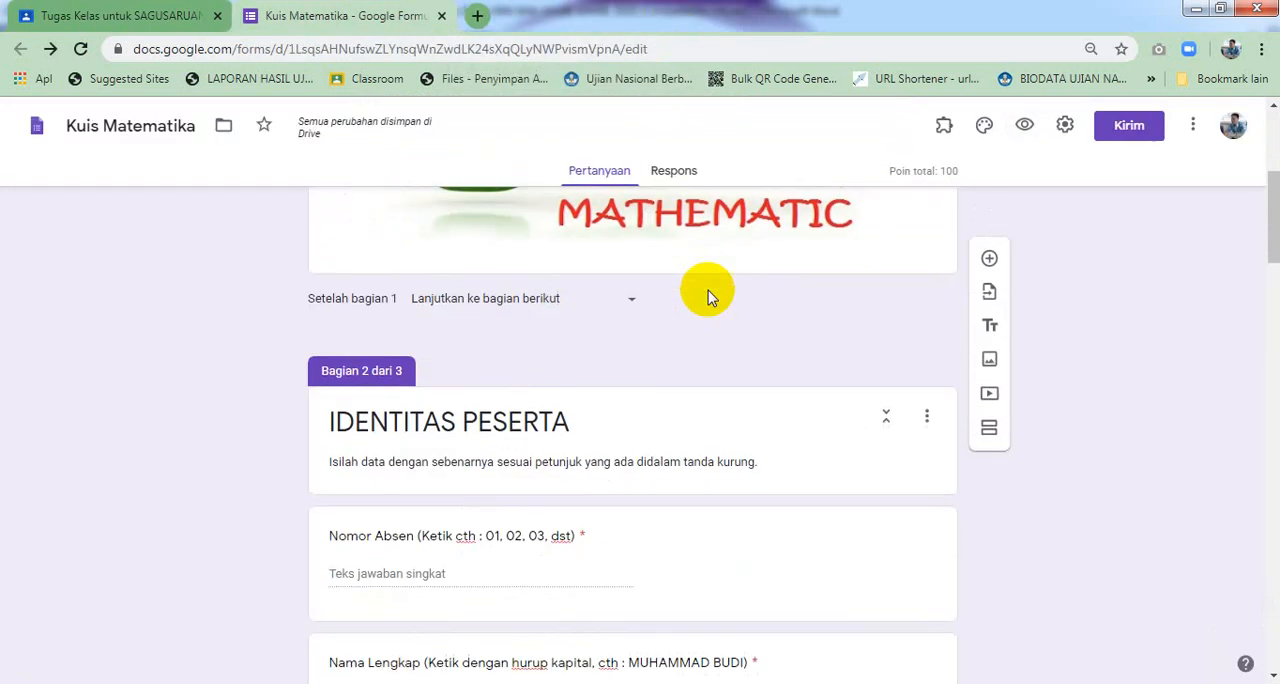
scroll(708, 290, up, 2)
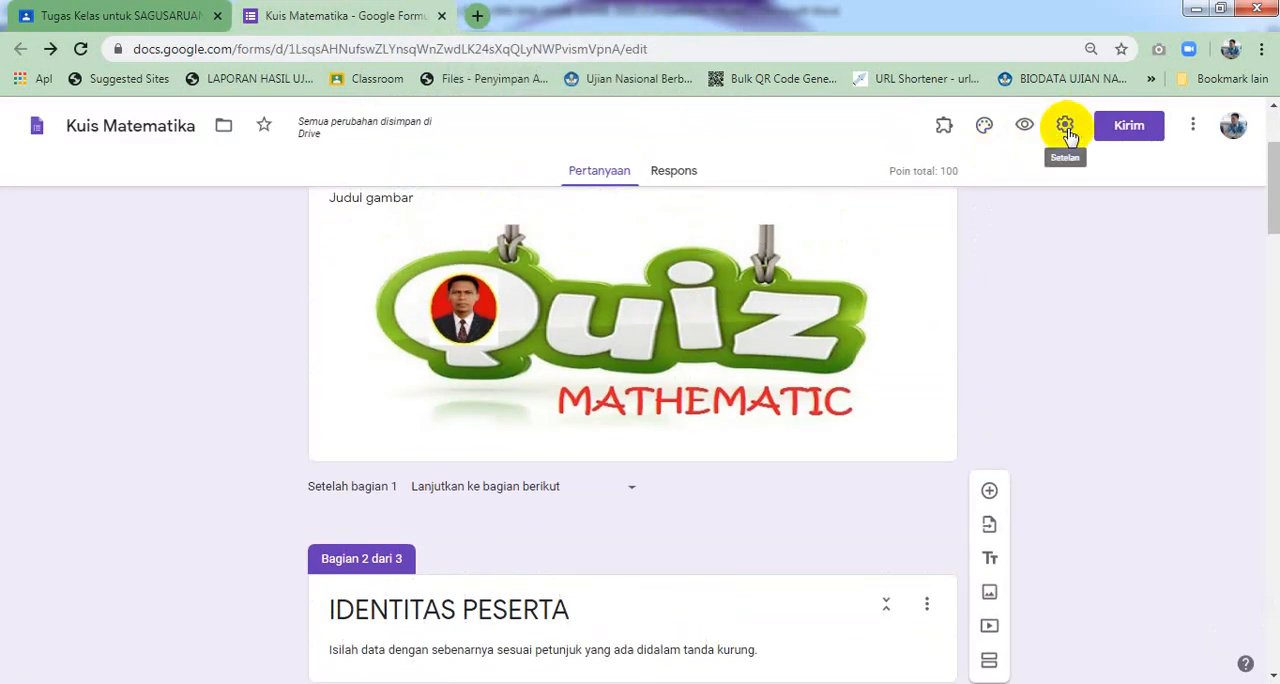
Open the form settings, review the presentation options, and close the settings dialog
click(1065, 125)
click(814, 212)
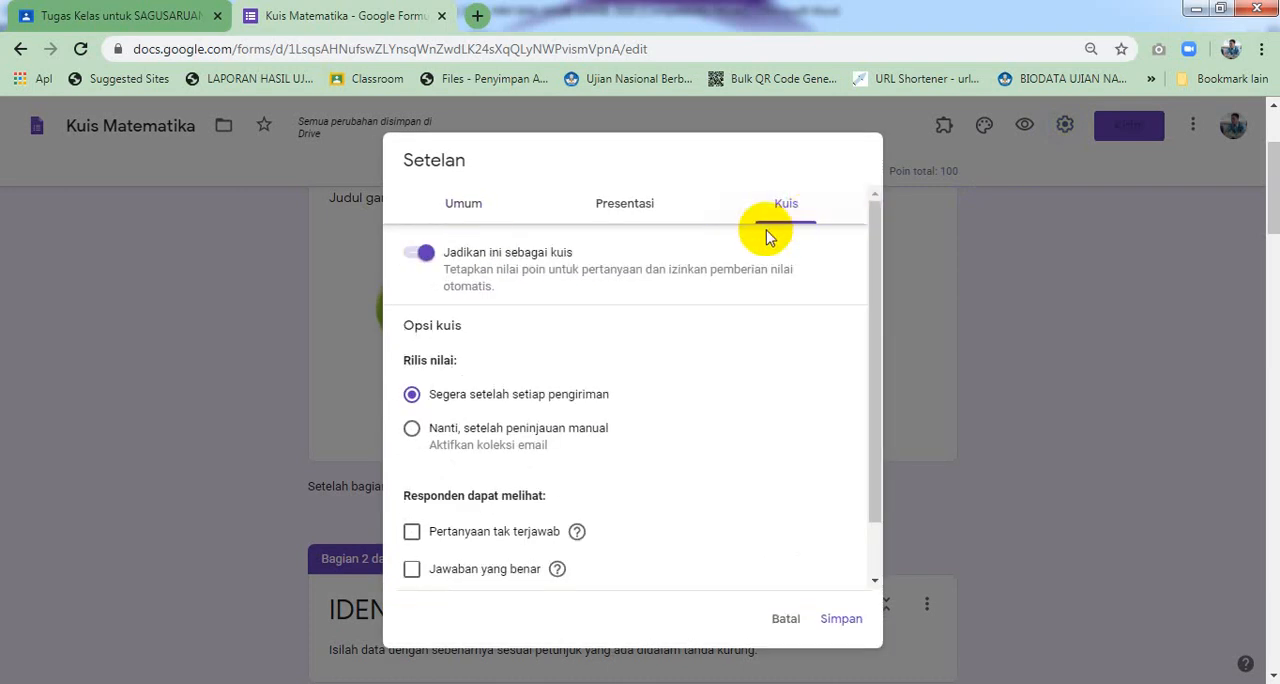
click(613, 210)
click(523, 289)
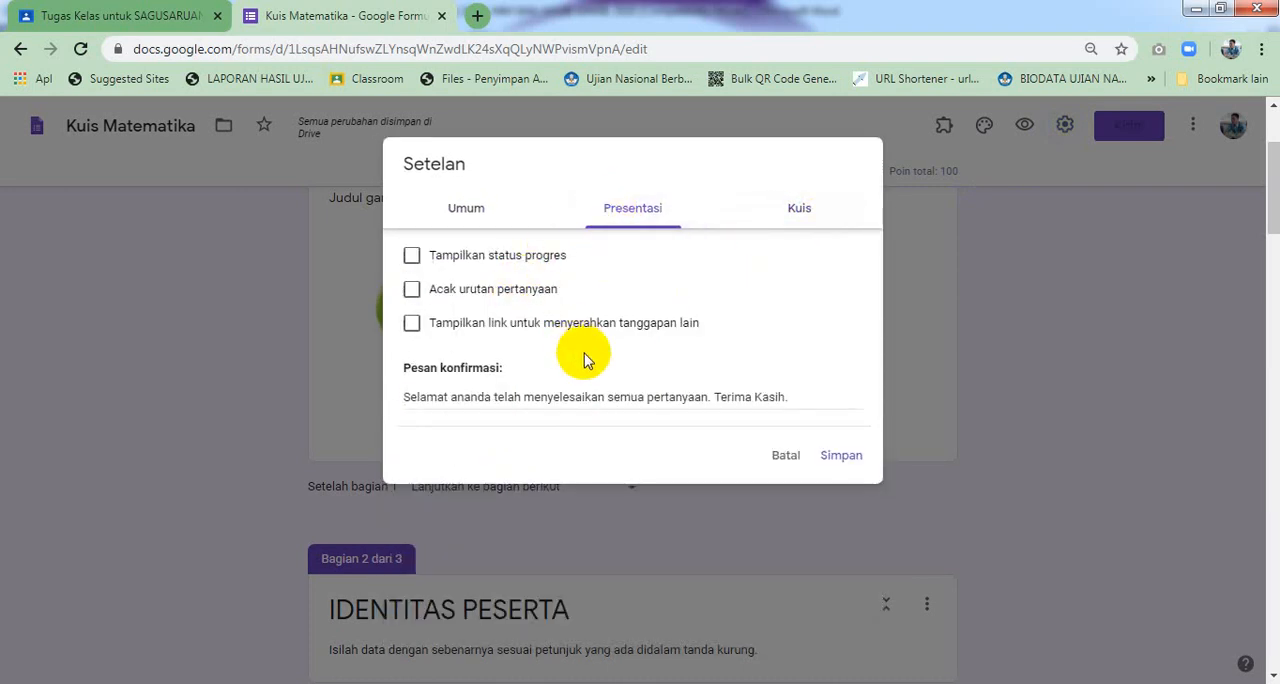
click(835, 457)
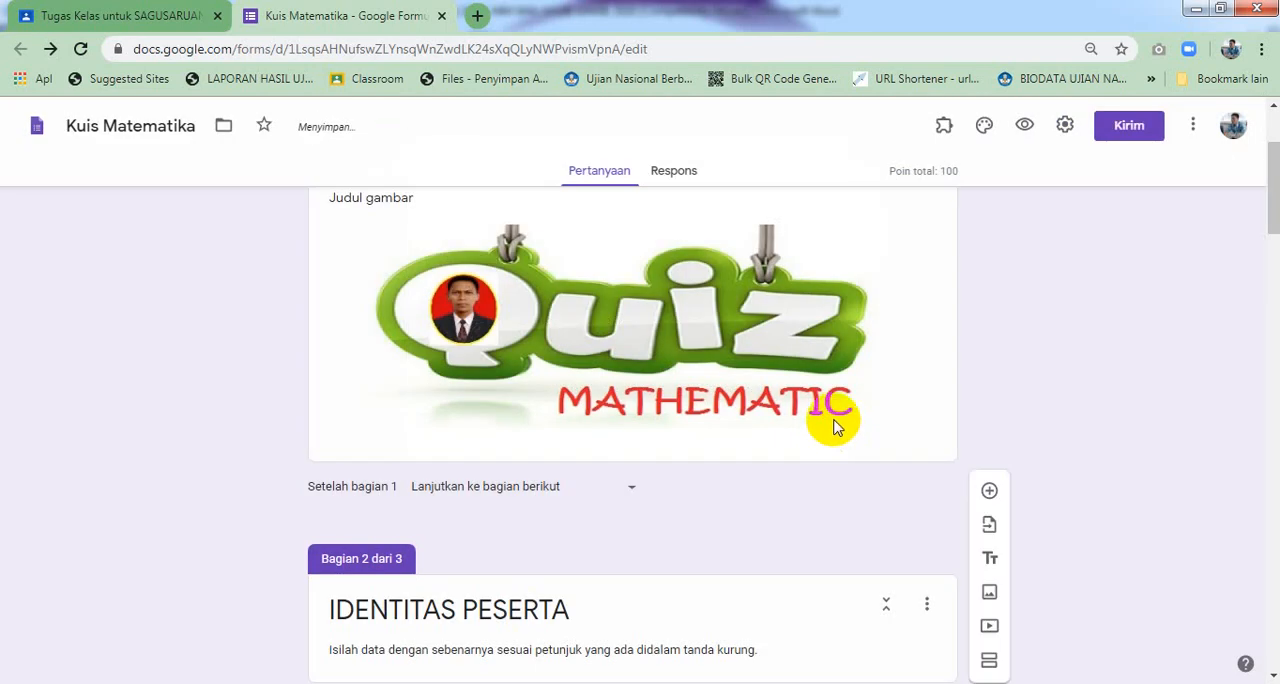
Scroll through the form to review the identity, token and multiple-choice sections
scroll(836, 426, down, 1)
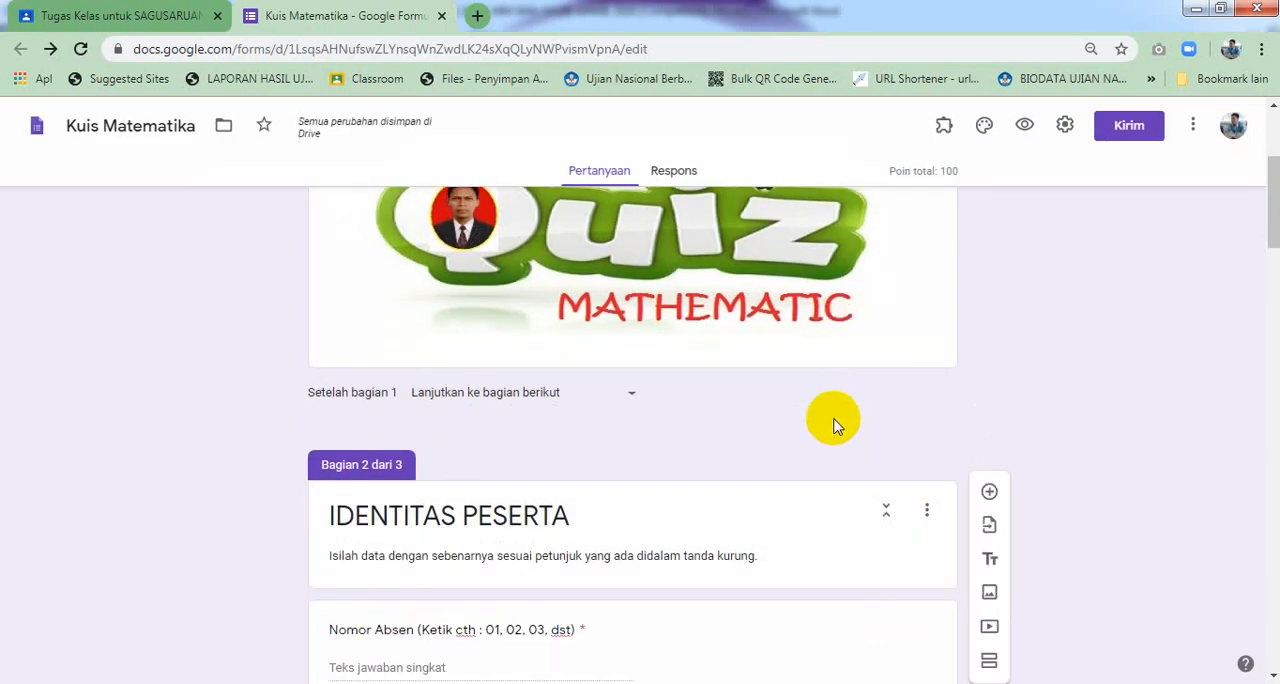
scroll(834, 418, down, 2)
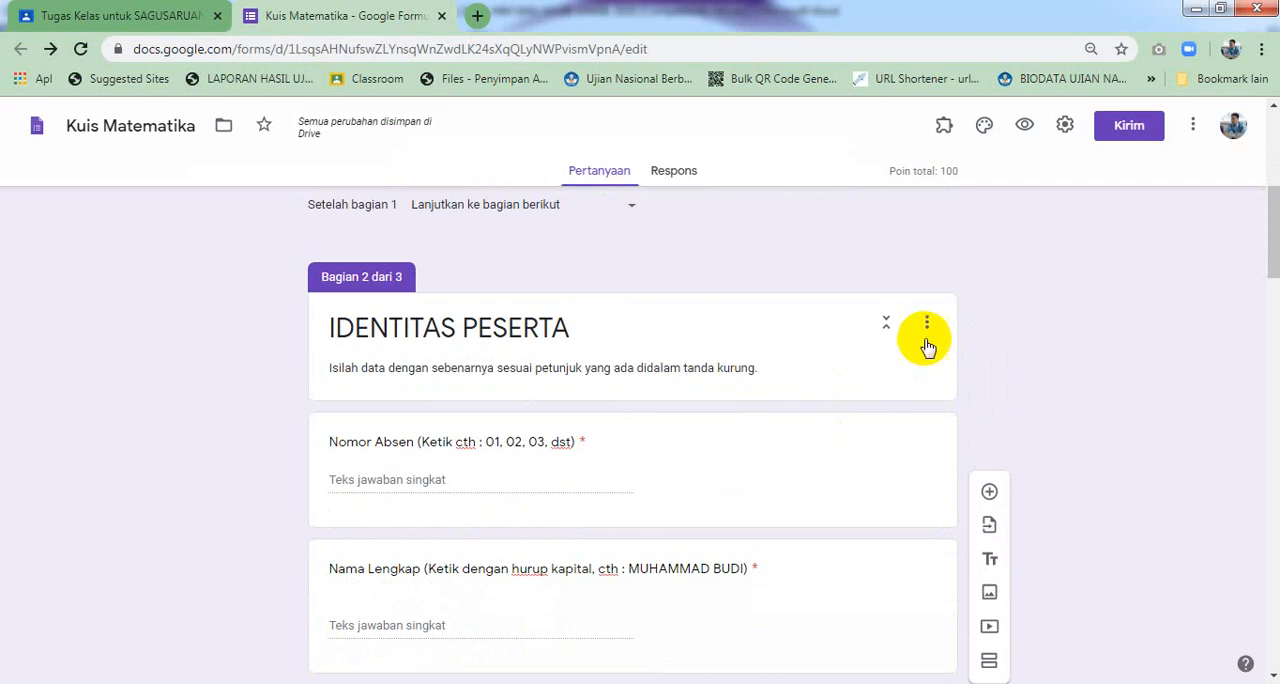
scroll(818, 328, up, 3)
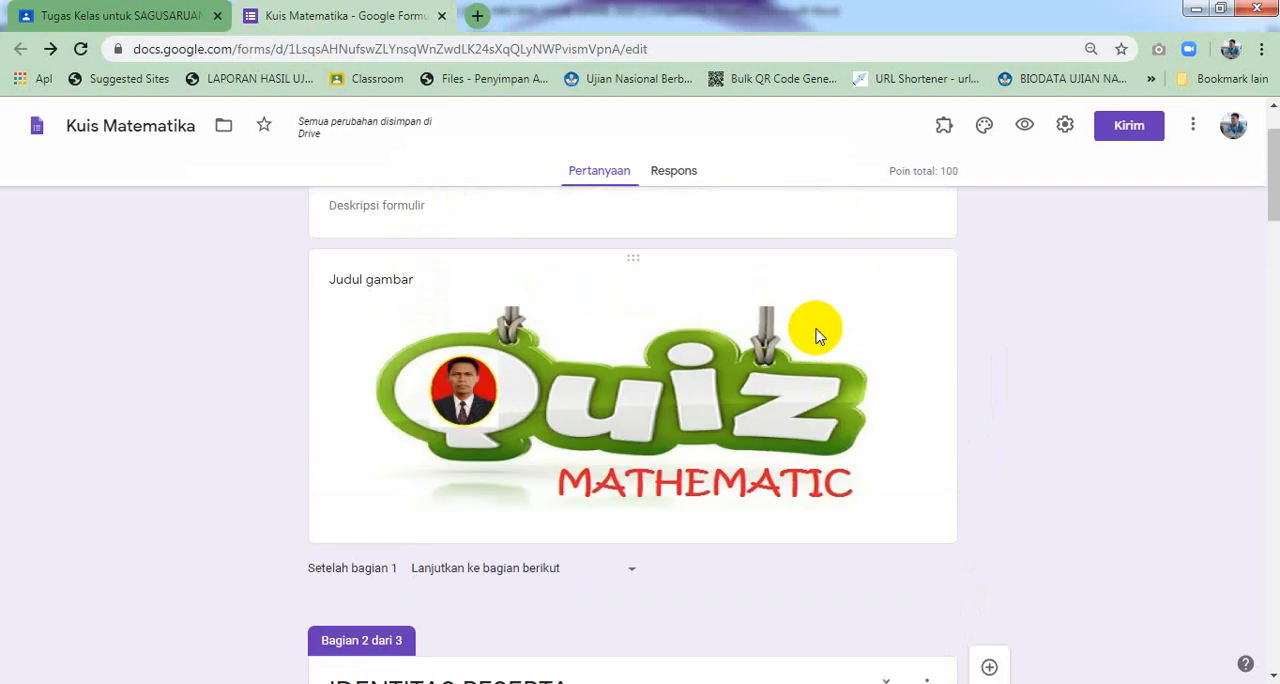
scroll(817, 328, down, 3)
scroll(817, 330, down, 6)
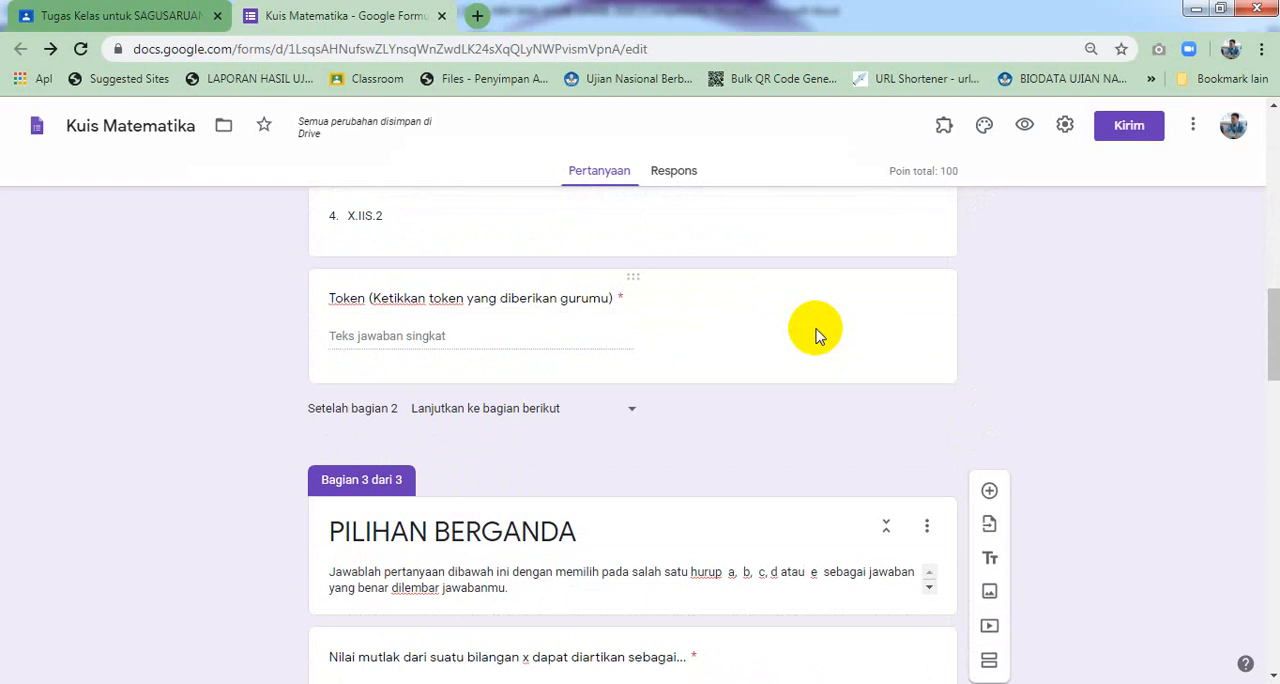
scroll(817, 330, down, 4)
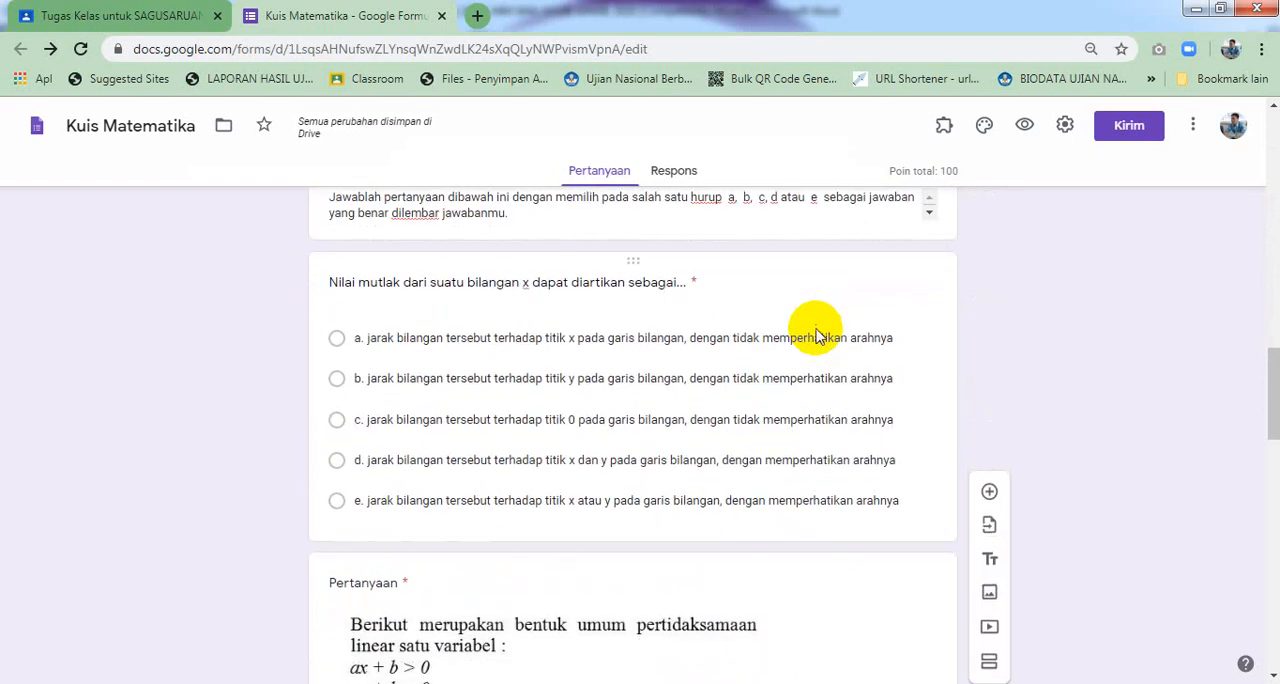
scroll(817, 330, up, 10)
scroll(817, 330, up, 2)
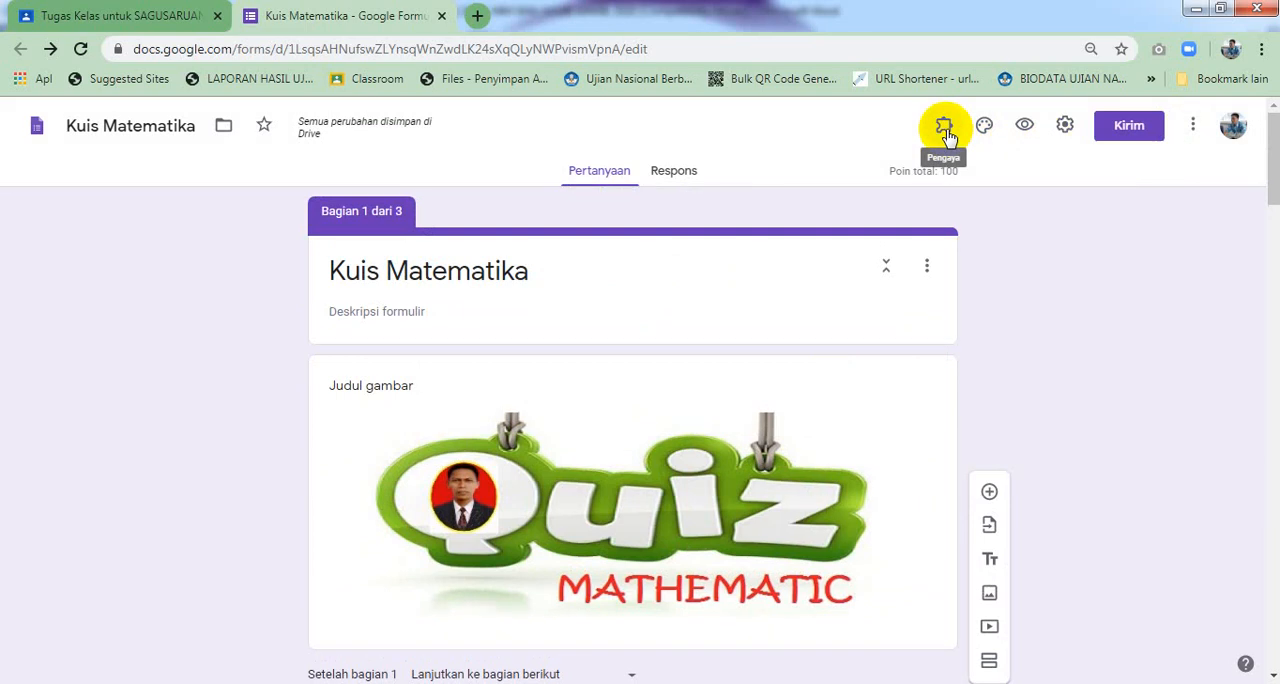
Open the formLimiter add-on's limit settings, limit by number of form responses, and set the limit to 32
click(945, 133)
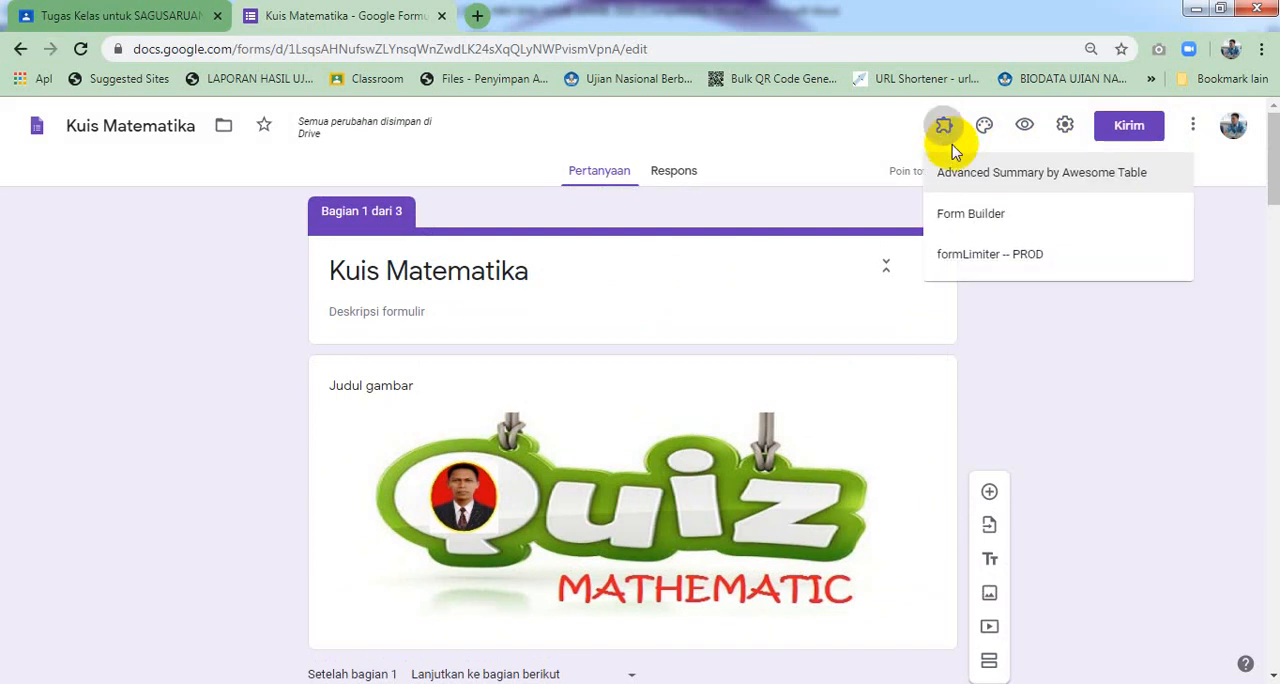
click(975, 258)
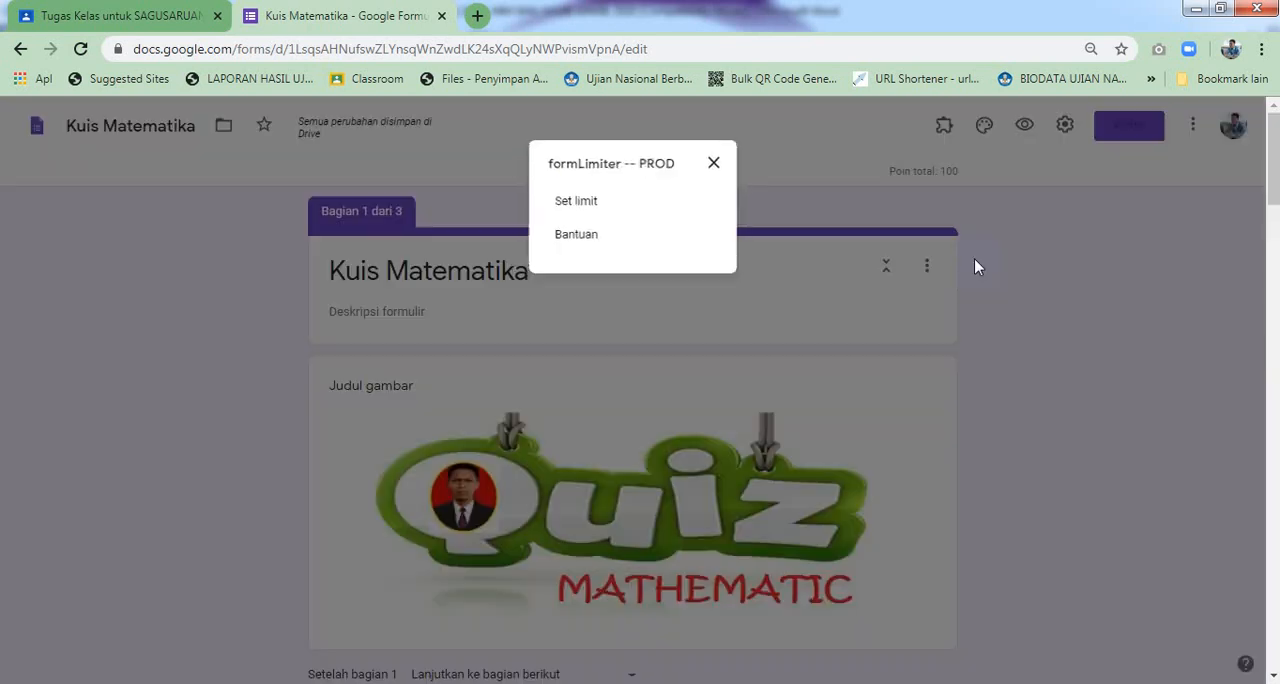
click(601, 212)
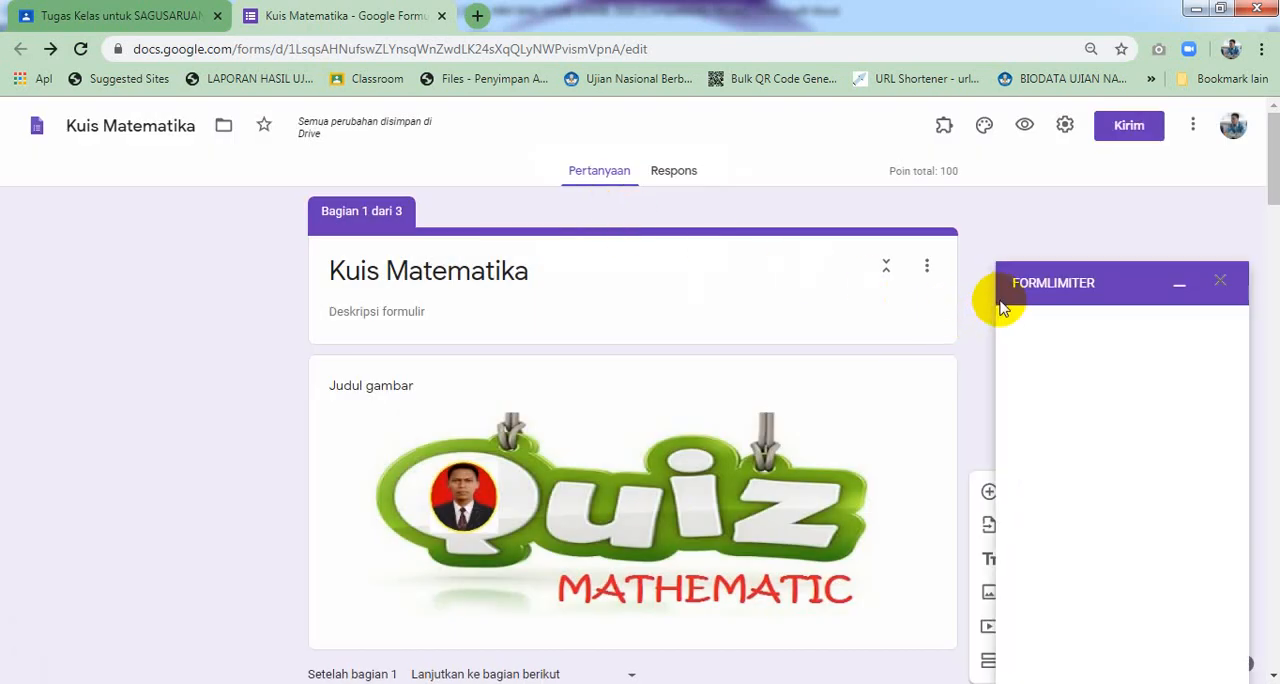
scroll(1063, 356, down, 1)
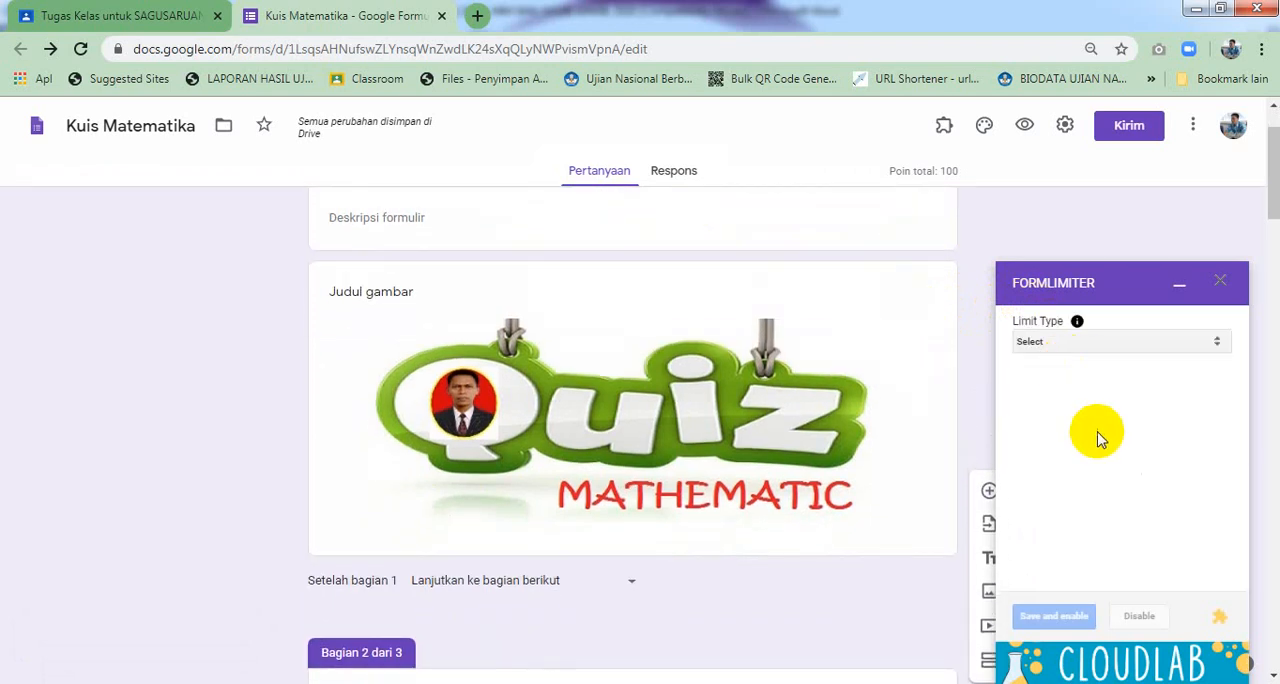
click(1082, 350)
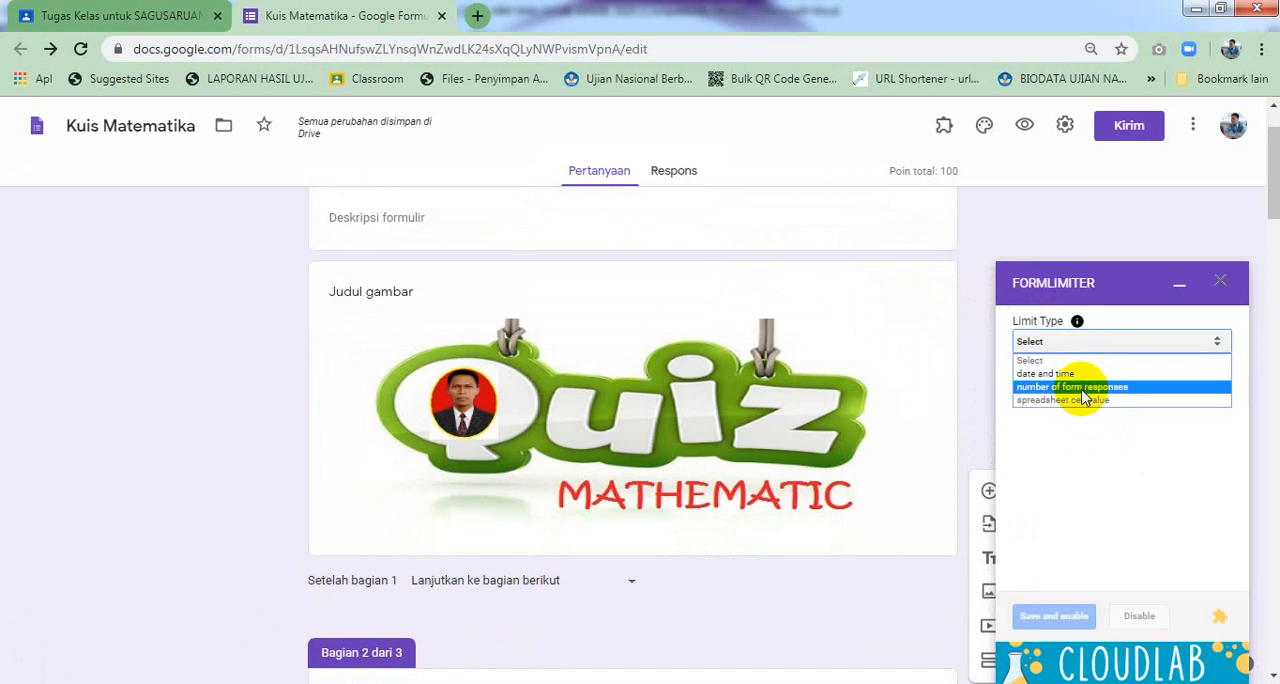
click(1082, 390)
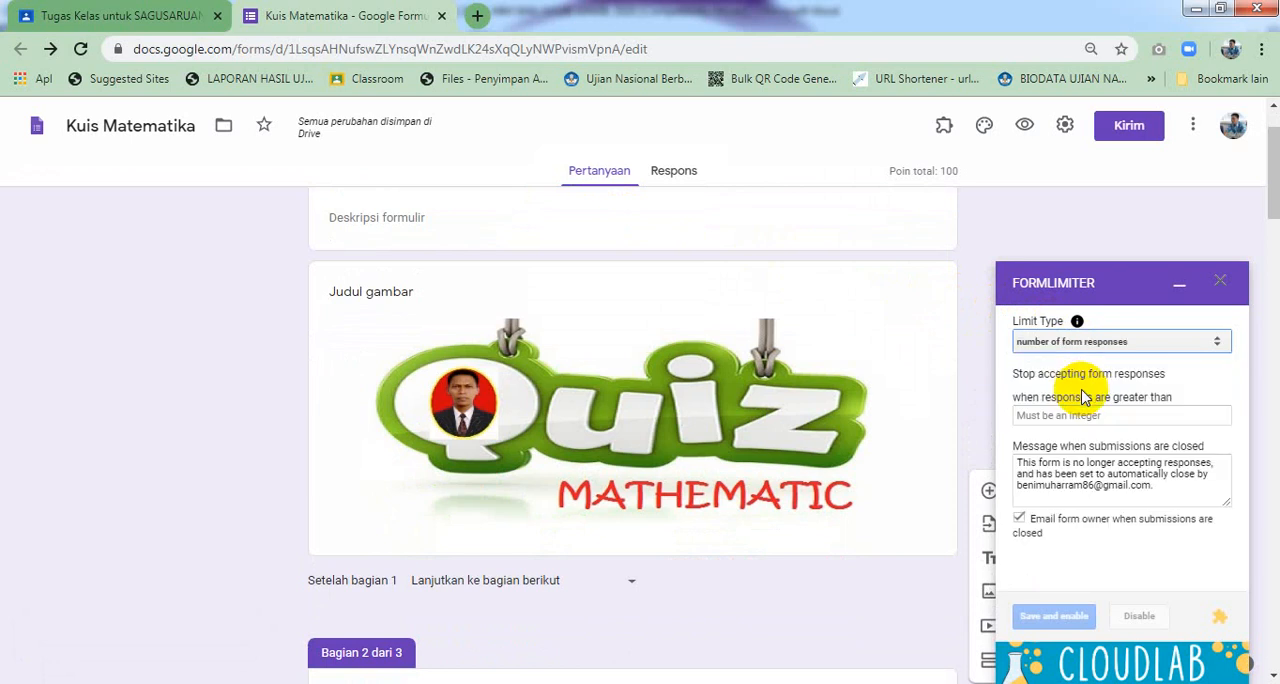
click(1082, 415)
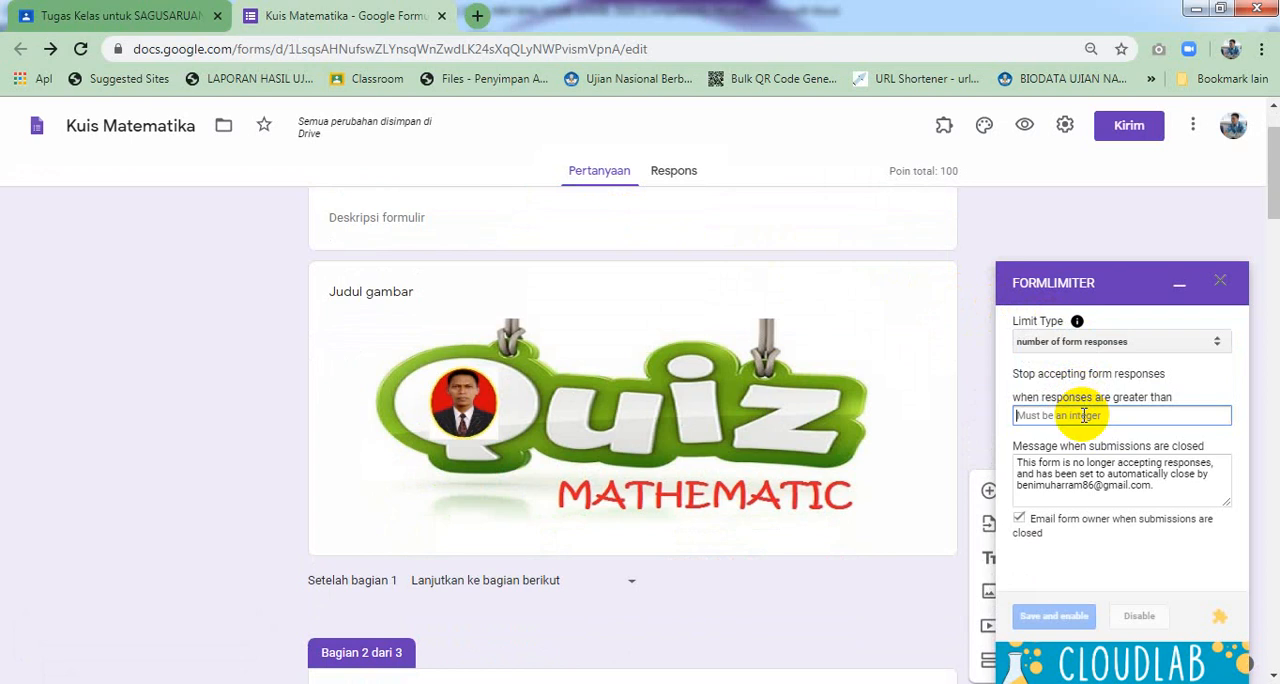
text(32)
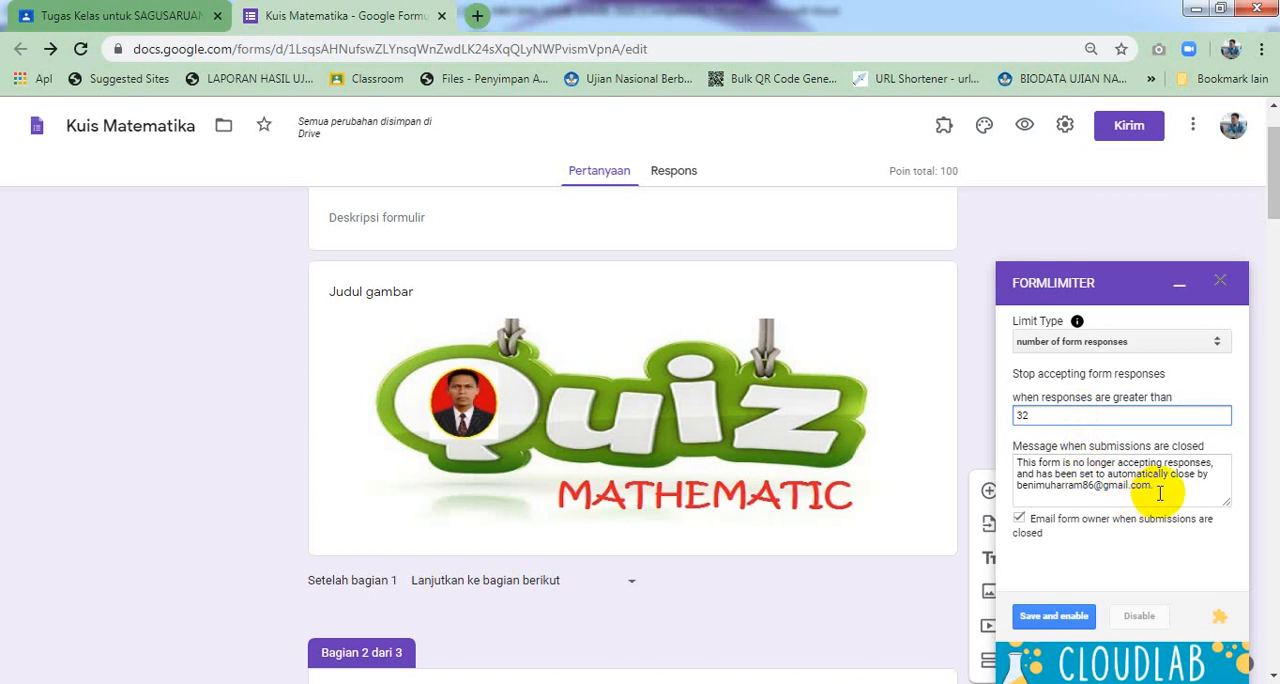
Replace the closed-form message with "Maaf waktu mengerjakan soal telah selesai. Hubungi gurumu. Terima Kasih." and save and enable the limit
drag(1160, 493, 1000, 457)
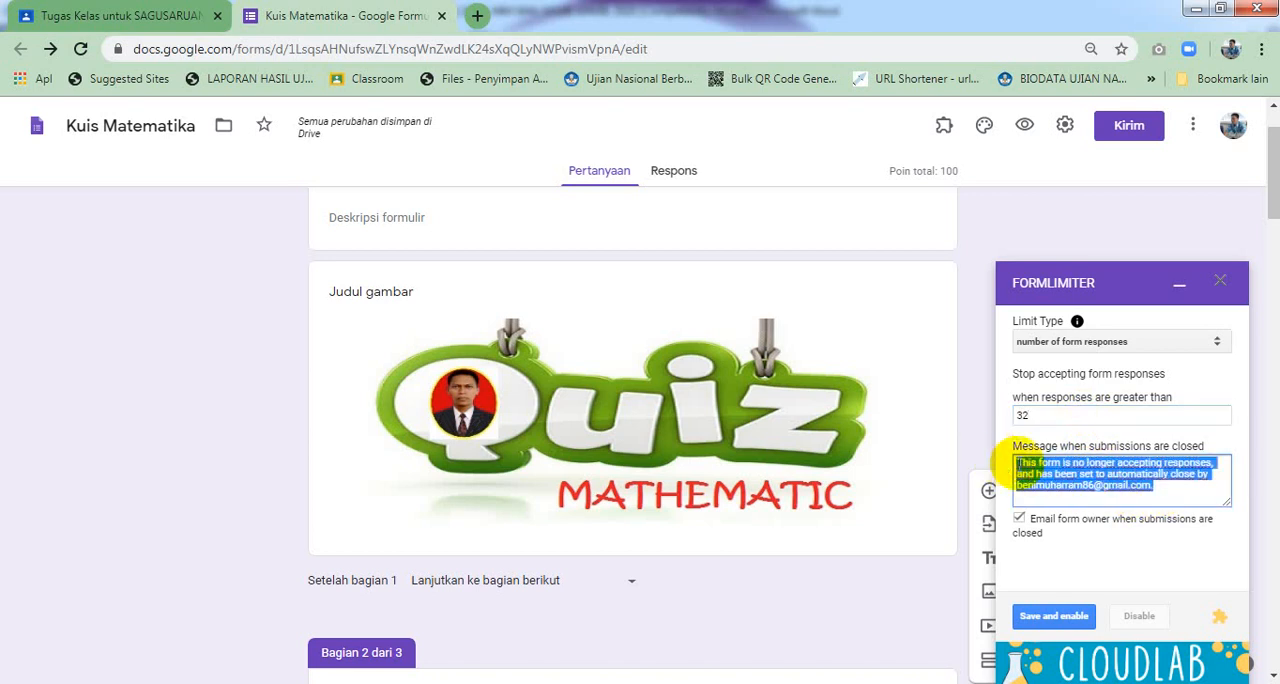
text(Maa)
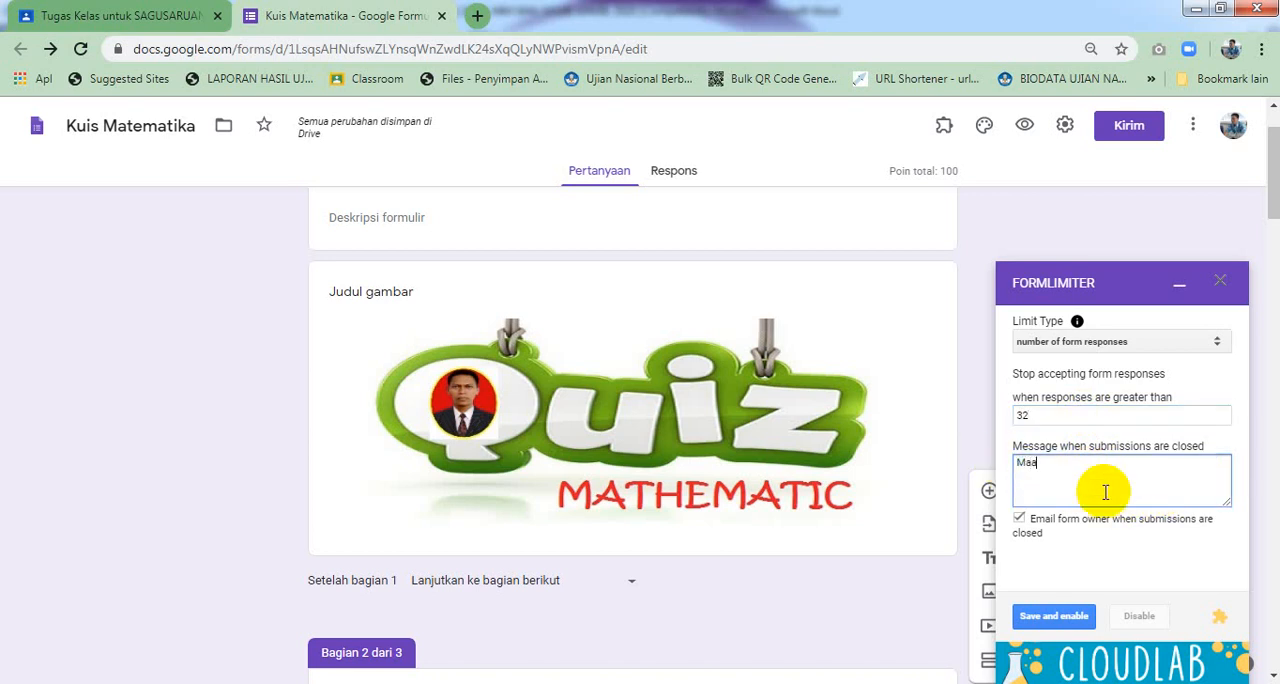
text(f waktu mengerjakan soal telah sele)
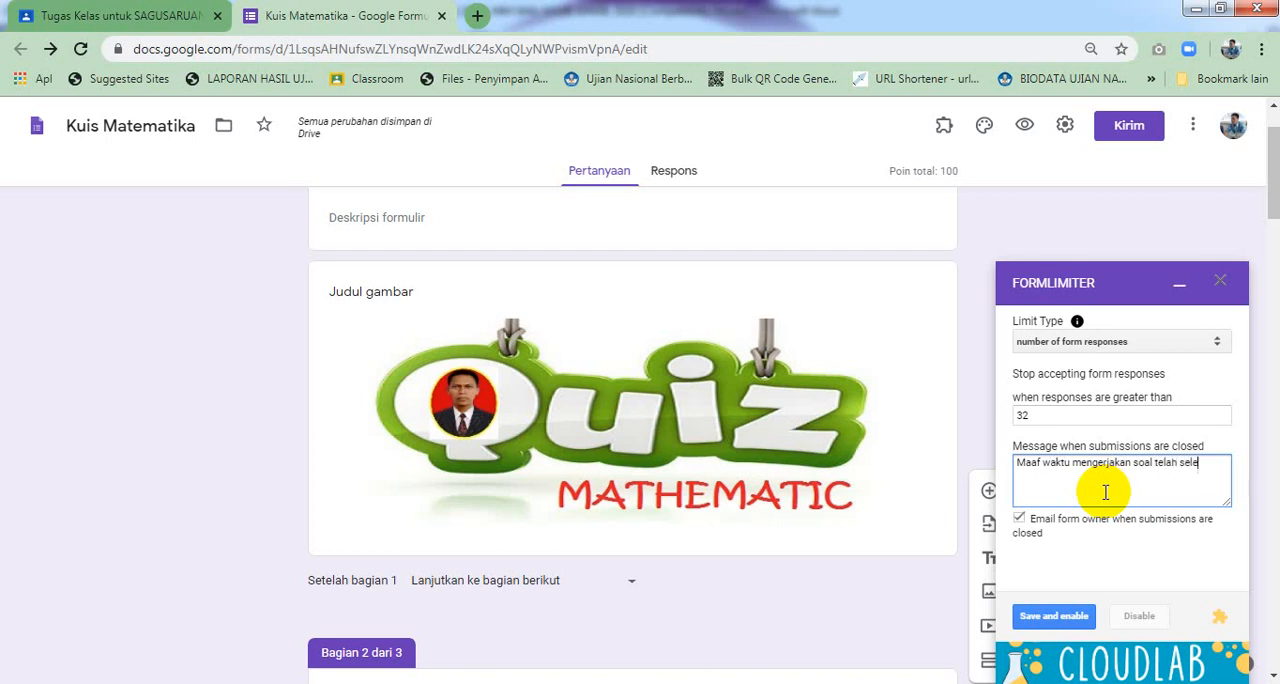
text(sai.)
key(Return)
text(Hubungi gurumu.)
key(Return)
key(Return)
text(Terima Ka)
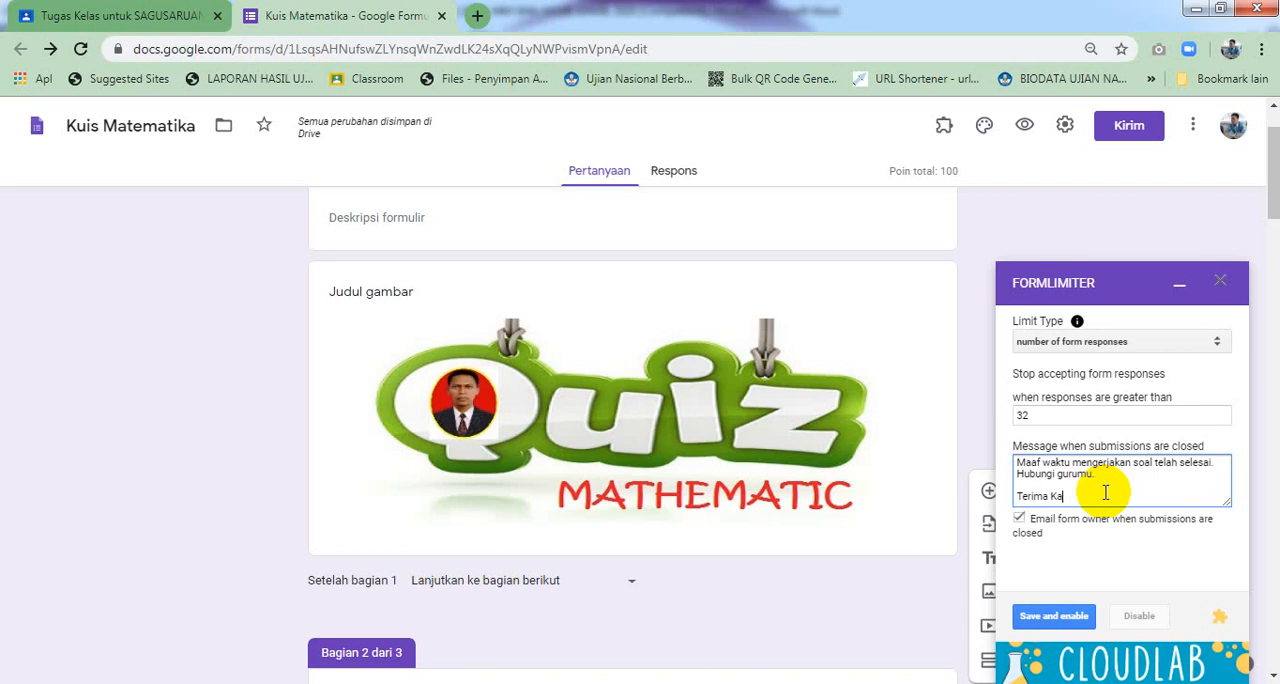
text(sih.)
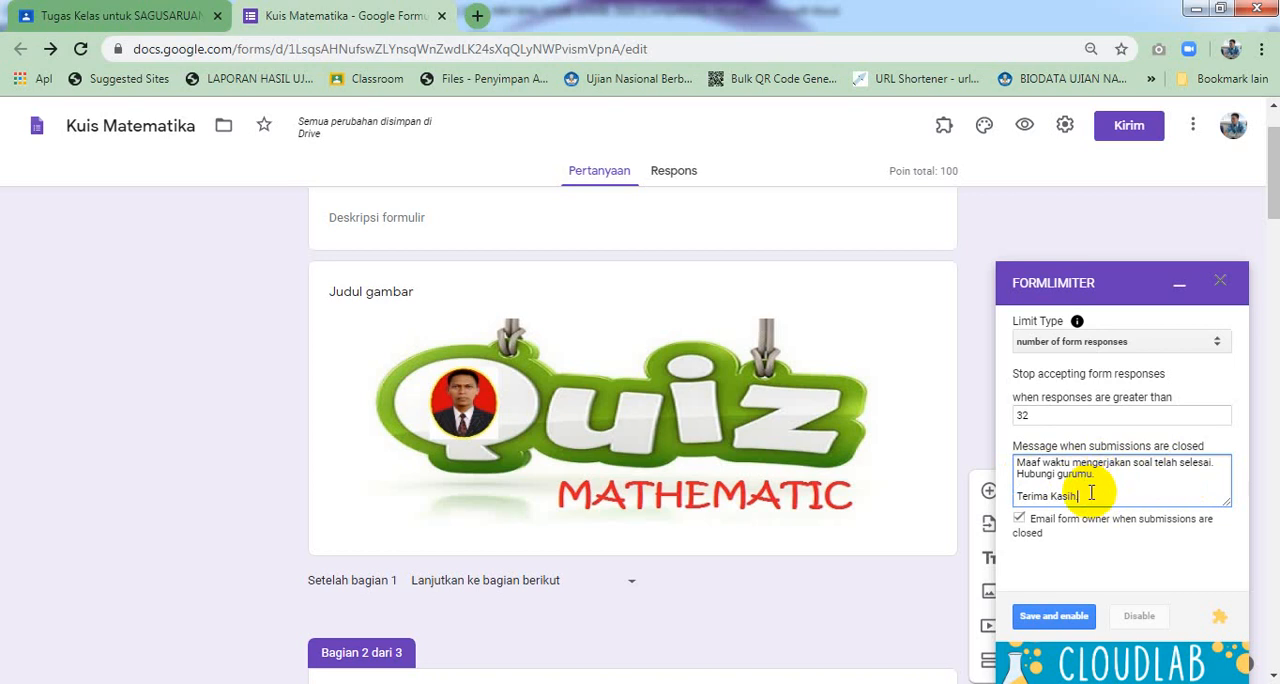
click(1060, 612)
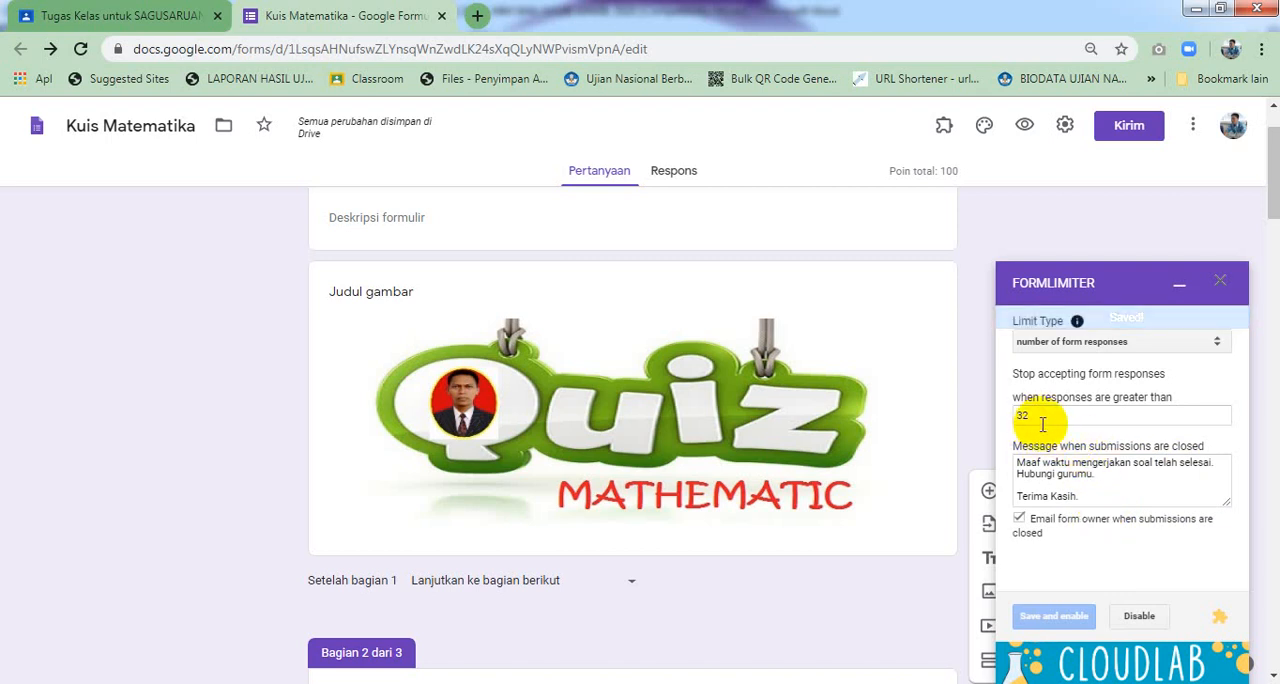
Switch the limit type to date and time and set the due date to 04/08/2020
click(1068, 343)
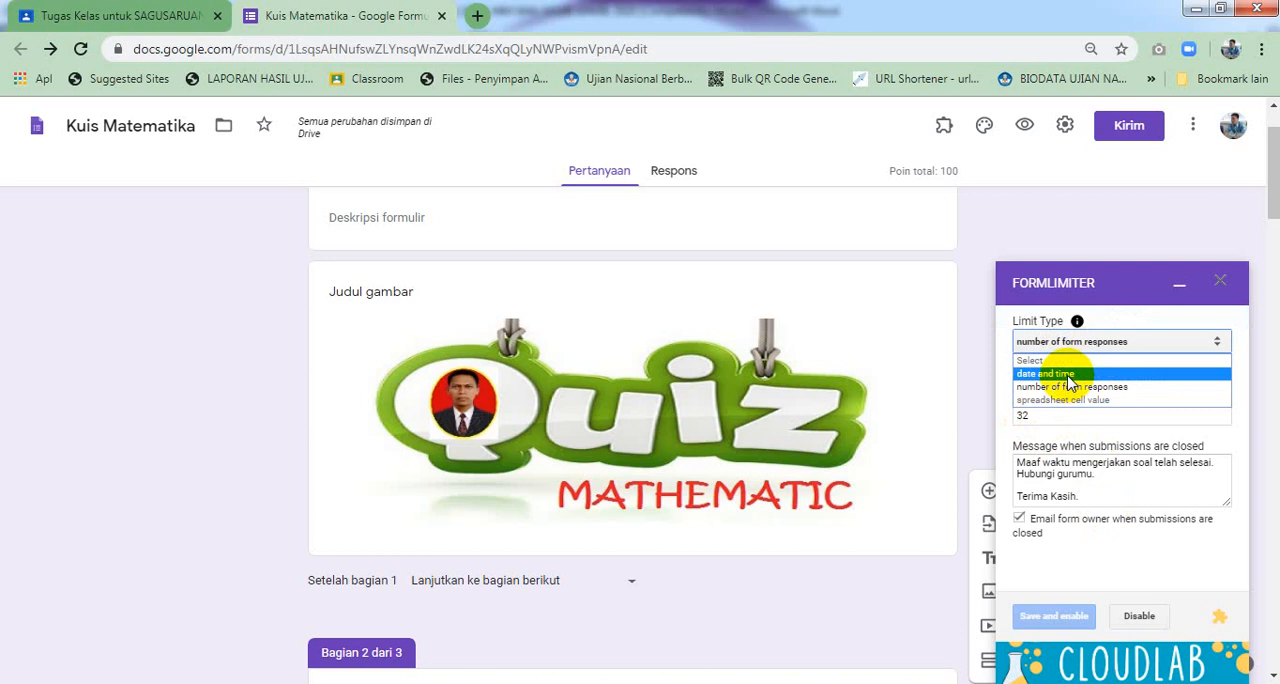
click(1068, 374)
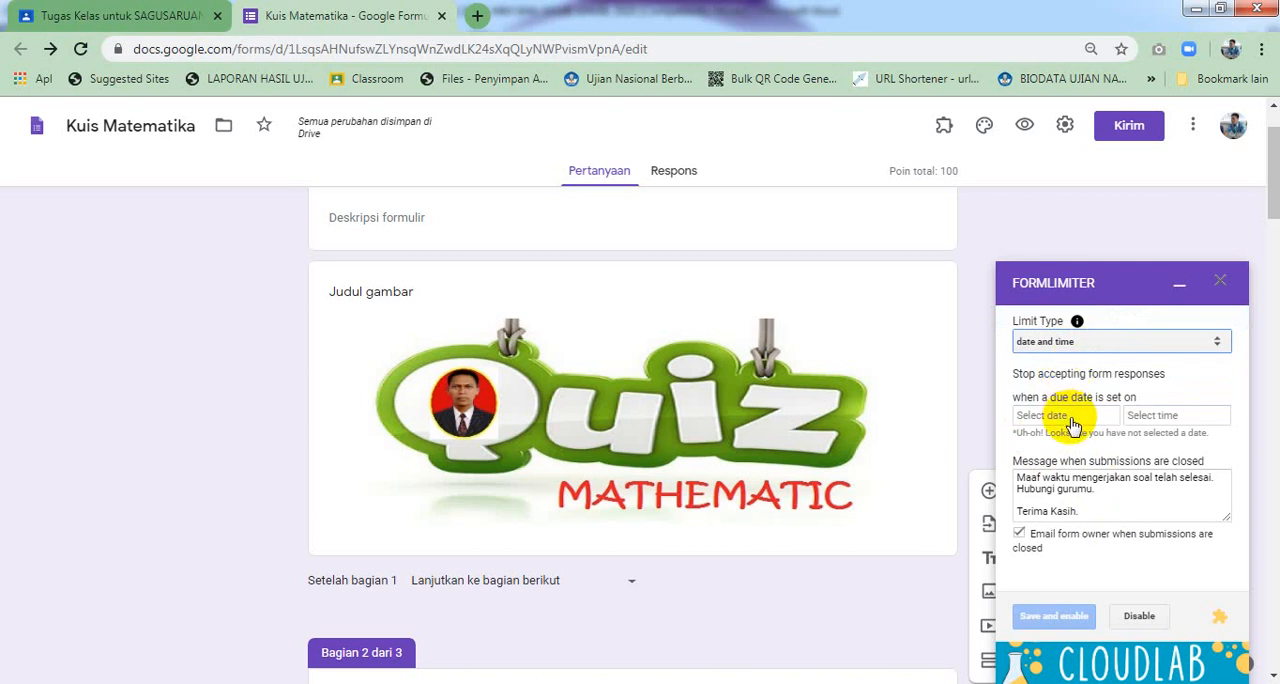
click(1071, 422)
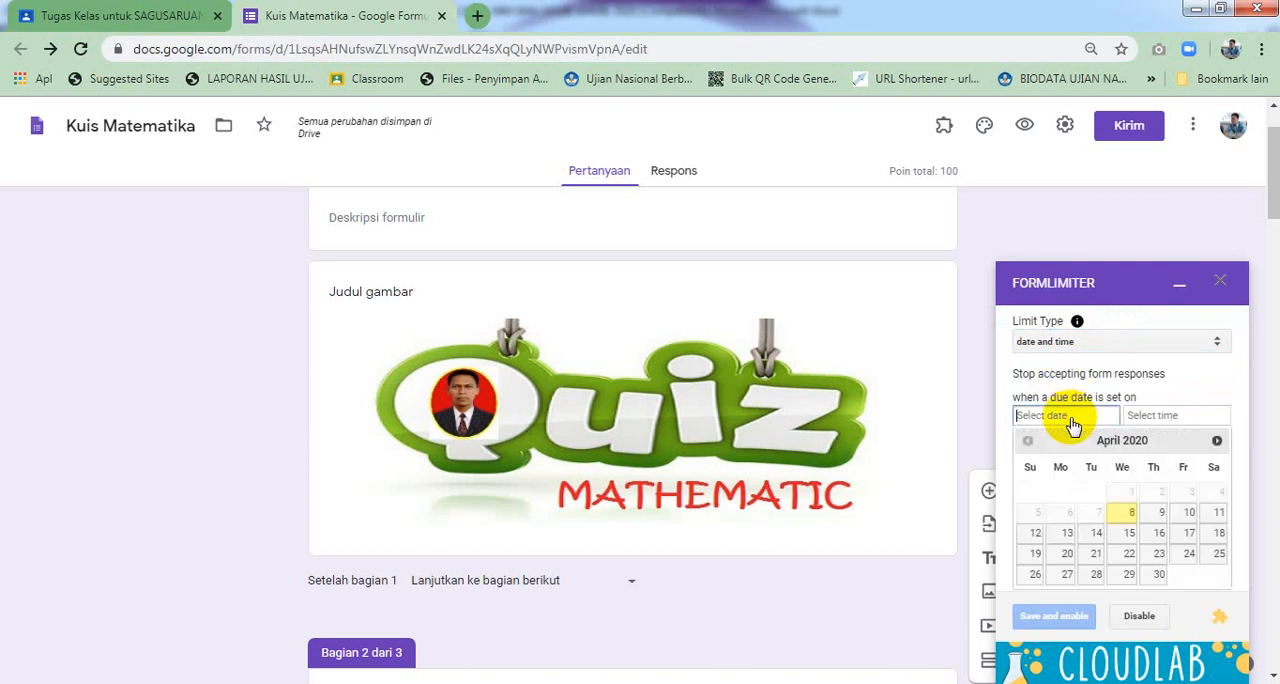
click(1127, 518)
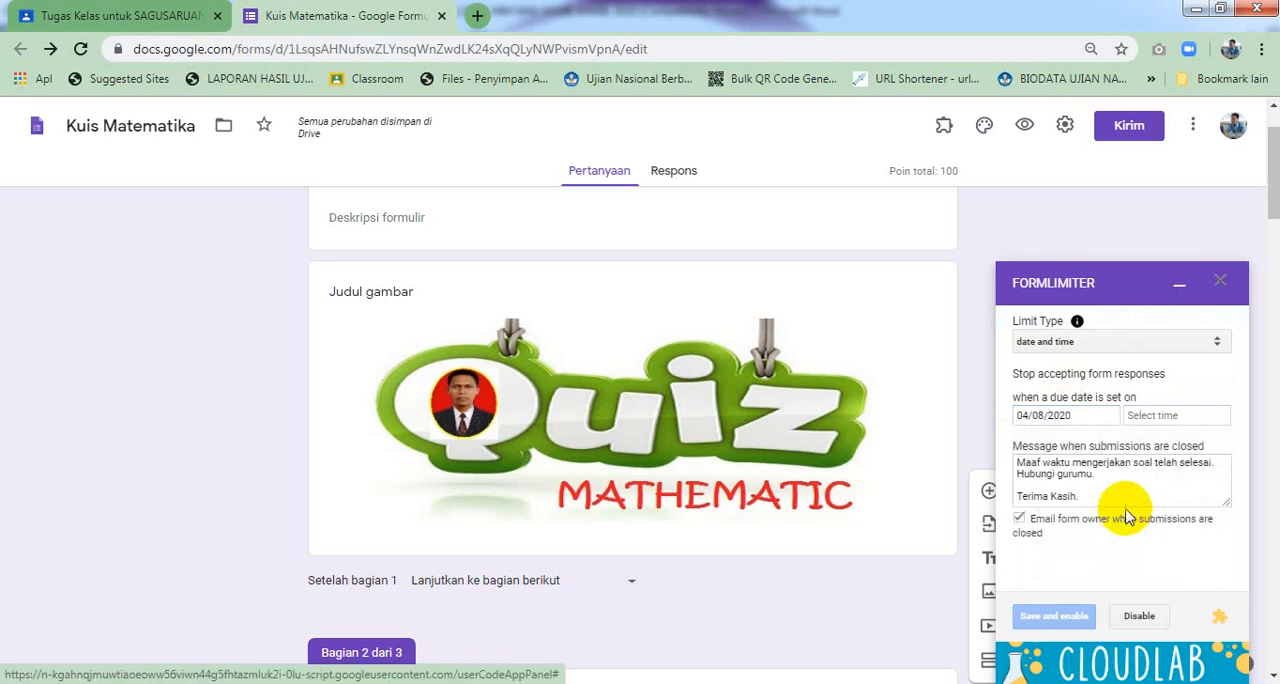
Set the due time to 1:20 AM and save and enable the limit
click(1148, 422)
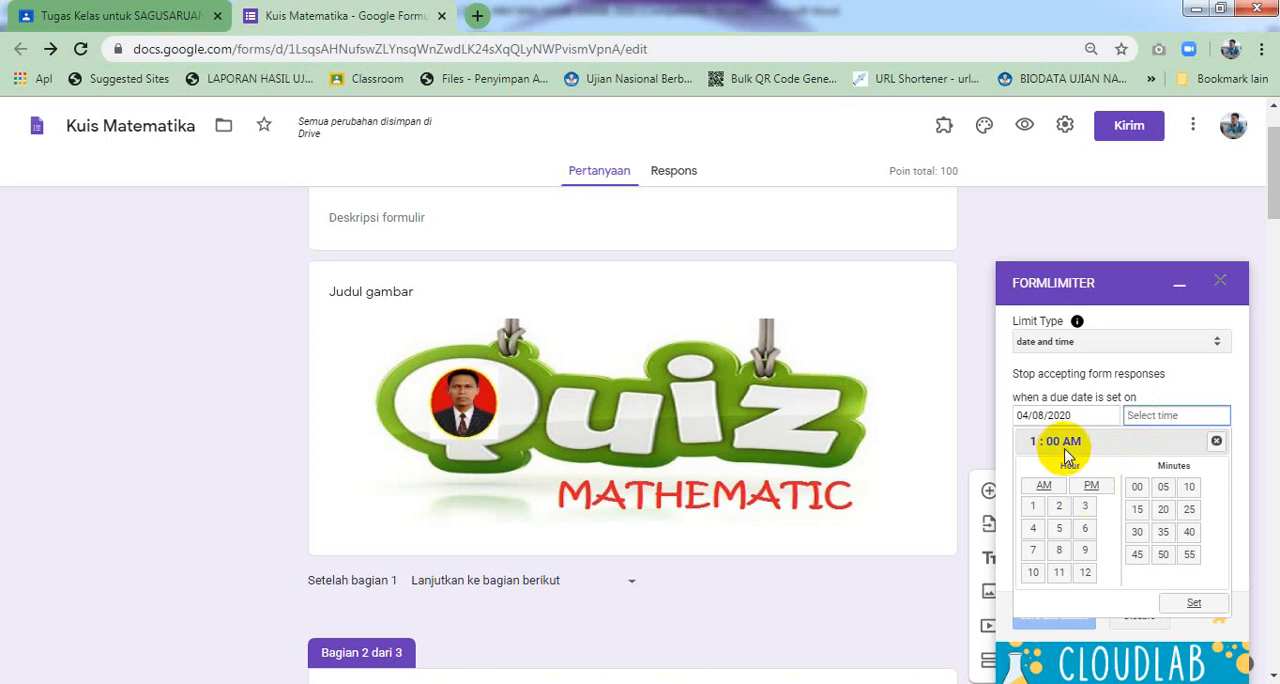
click(1164, 512)
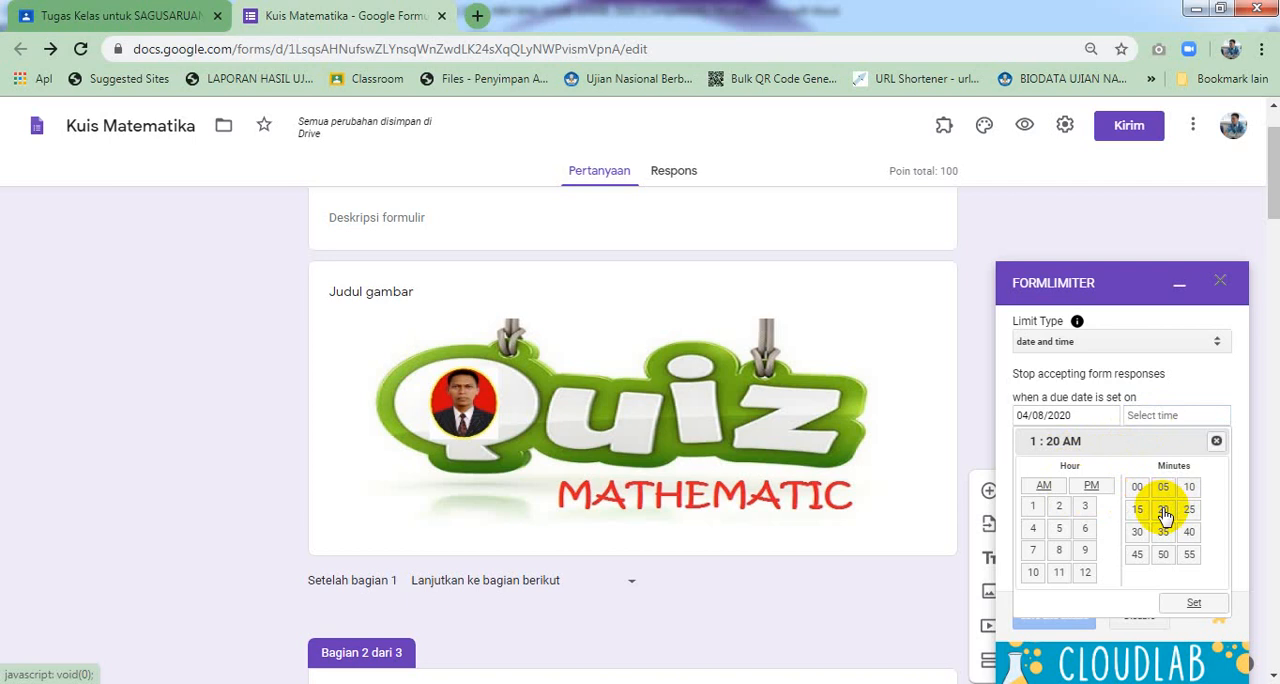
click(1160, 427)
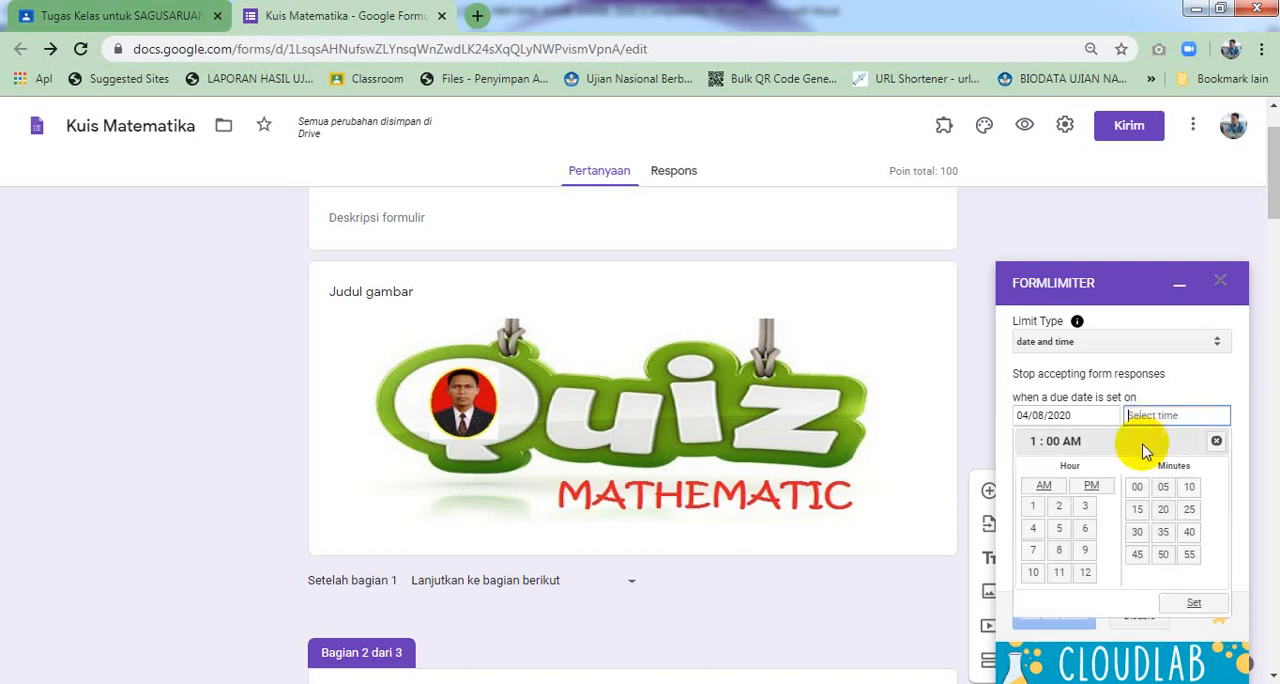
click(1033, 508)
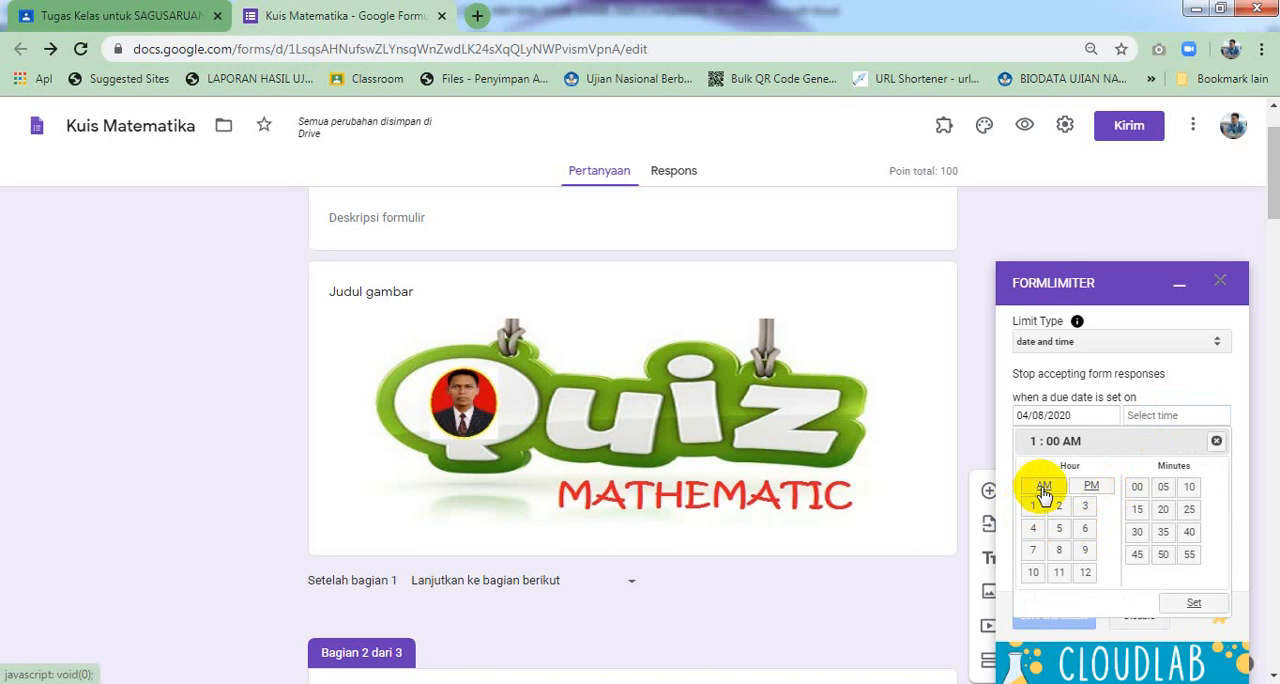
click(1165, 510)
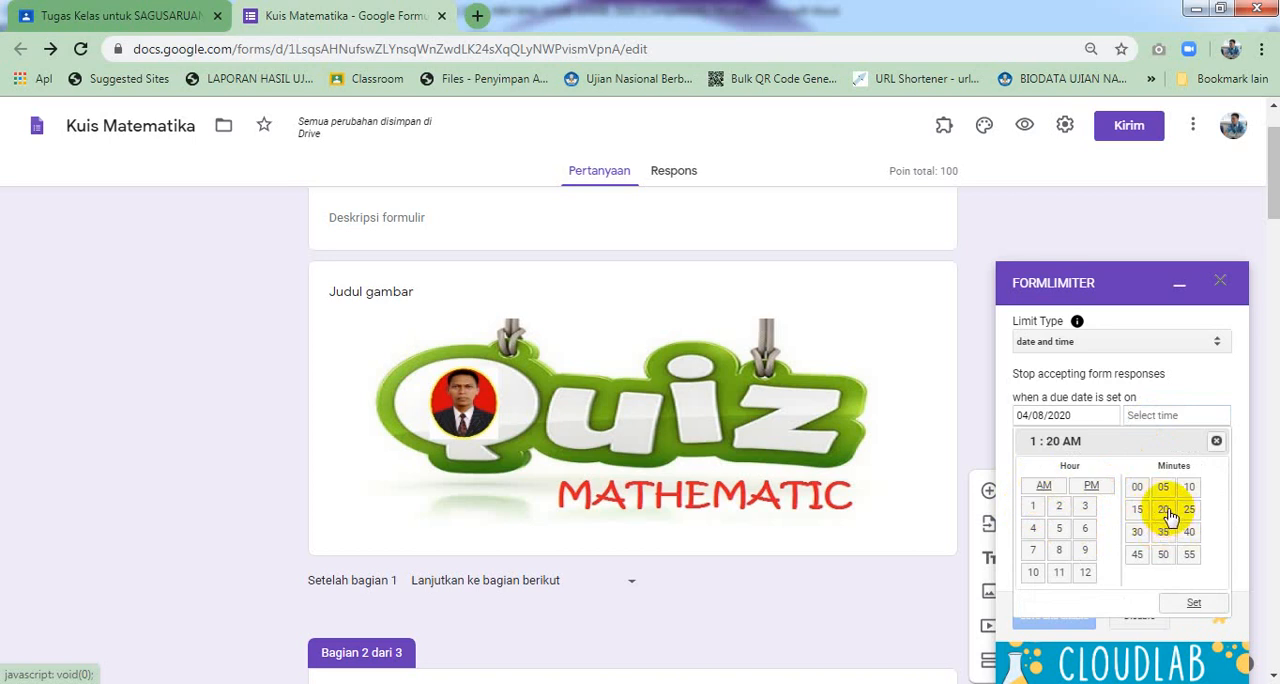
click(1183, 603)
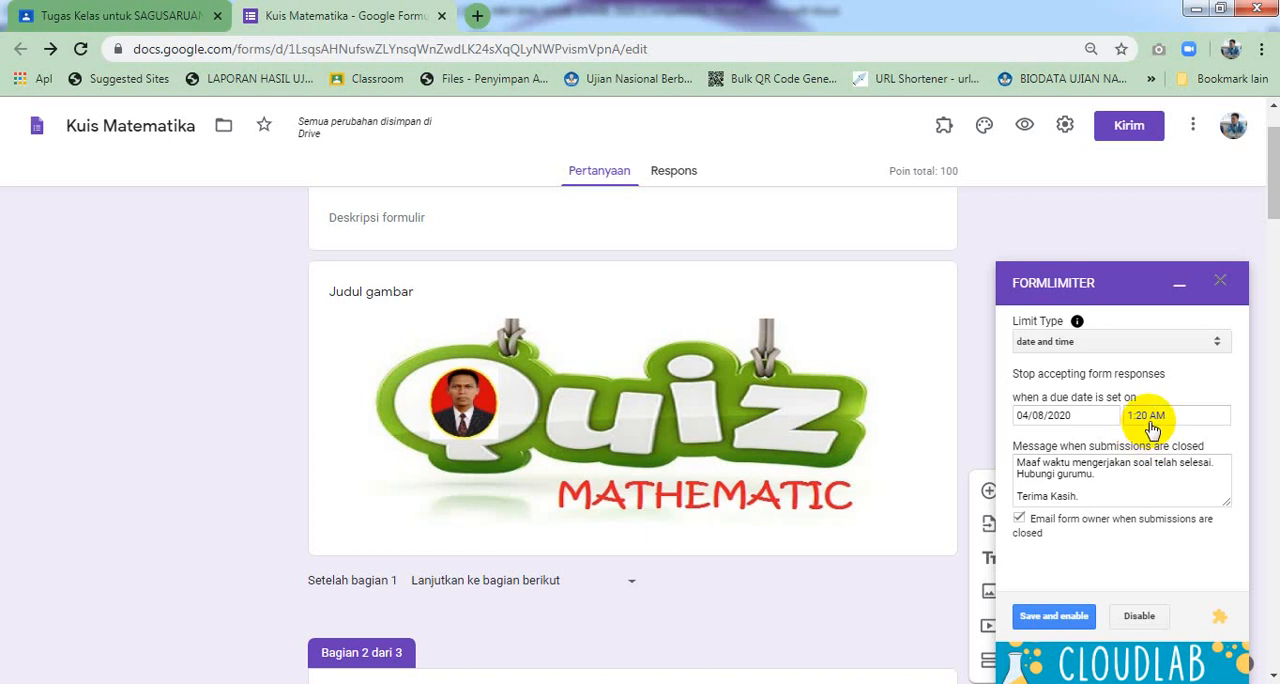
click(1053, 615)
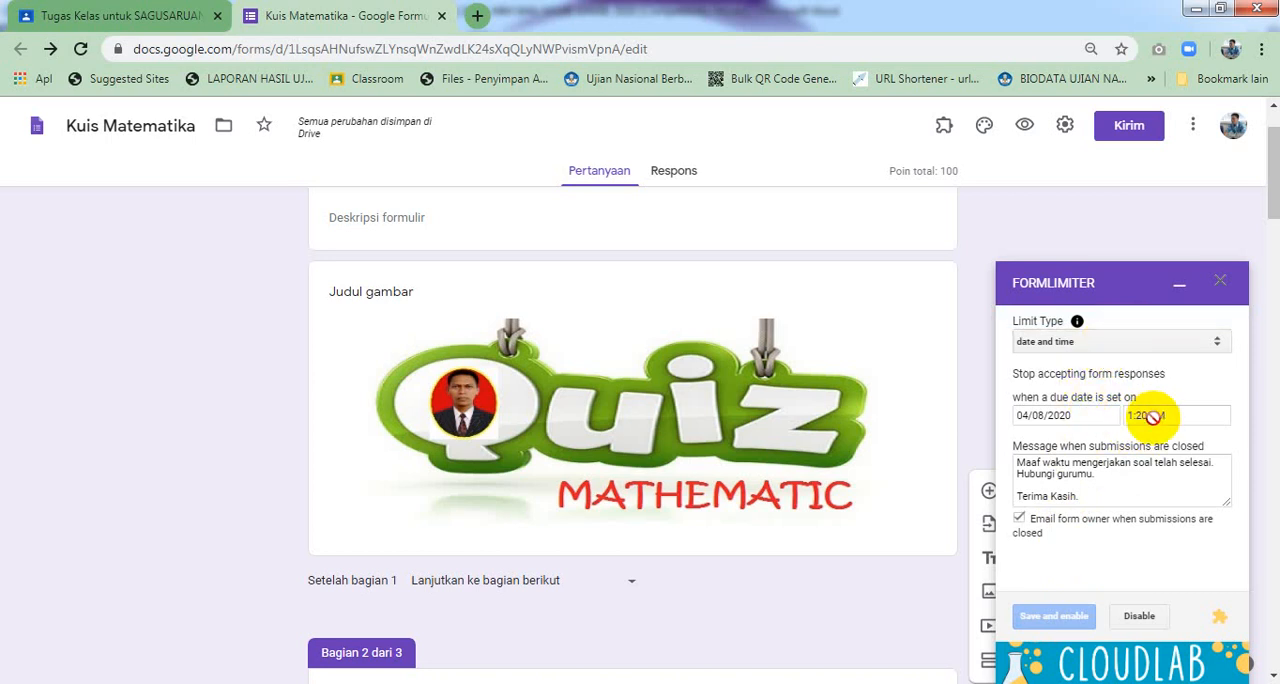
Try to change the due time to 1:00 AM, then close the formLimiter panel
click(1153, 417)
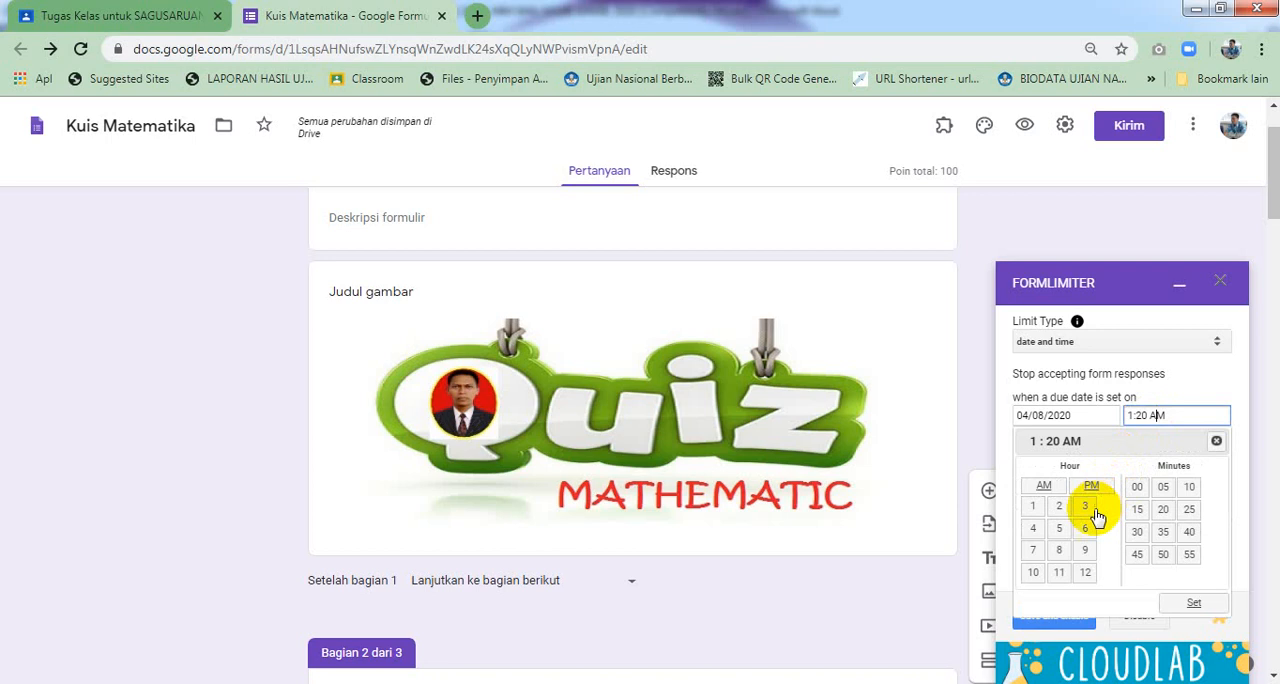
click(1038, 507)
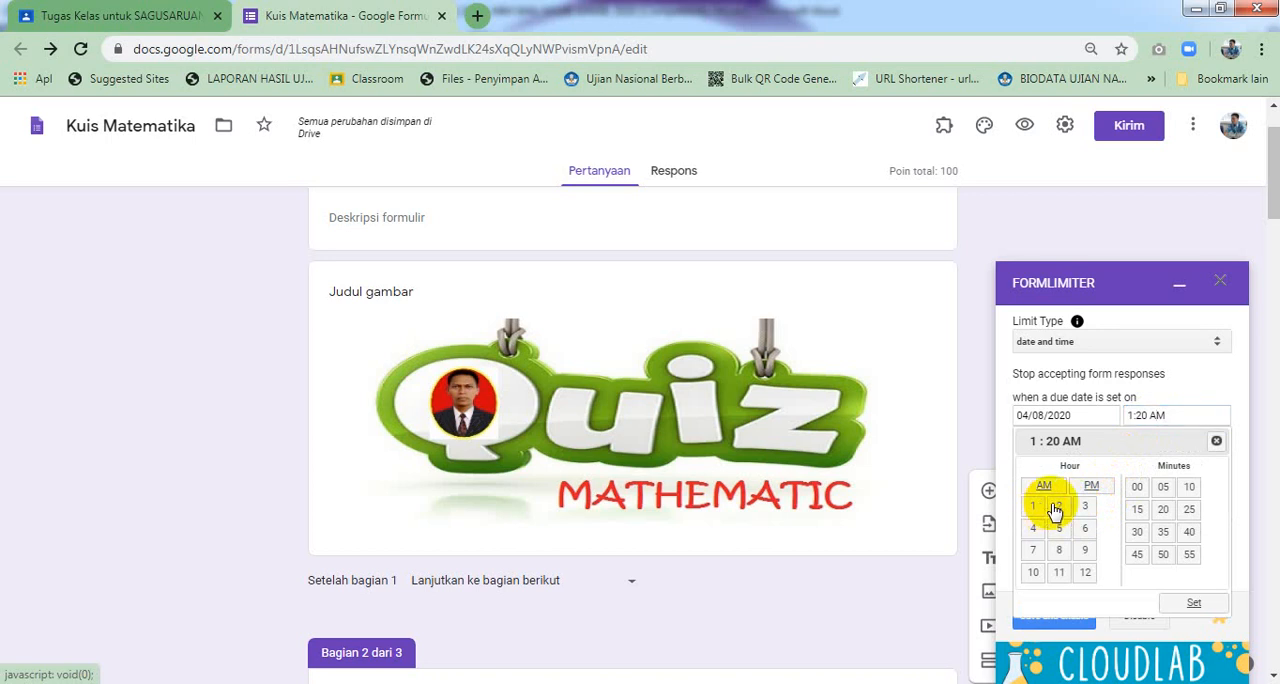
click(1137, 490)
click(1183, 601)
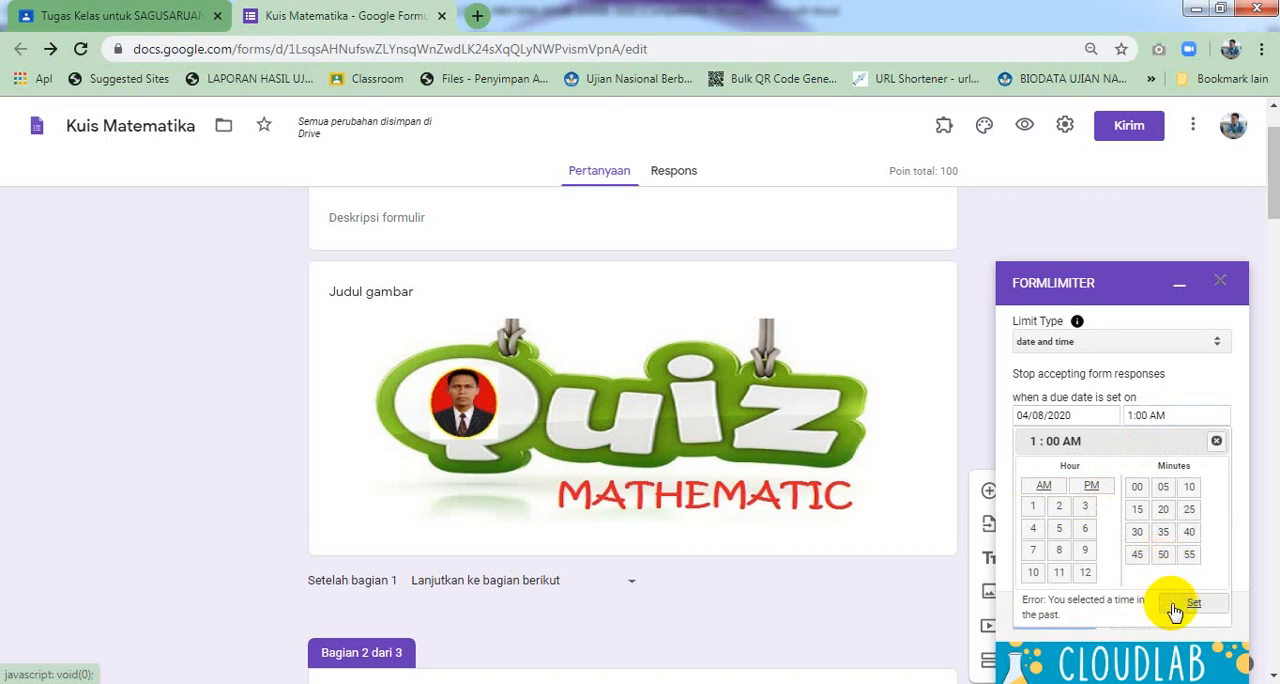
scroll(1134, 545, down, 3)
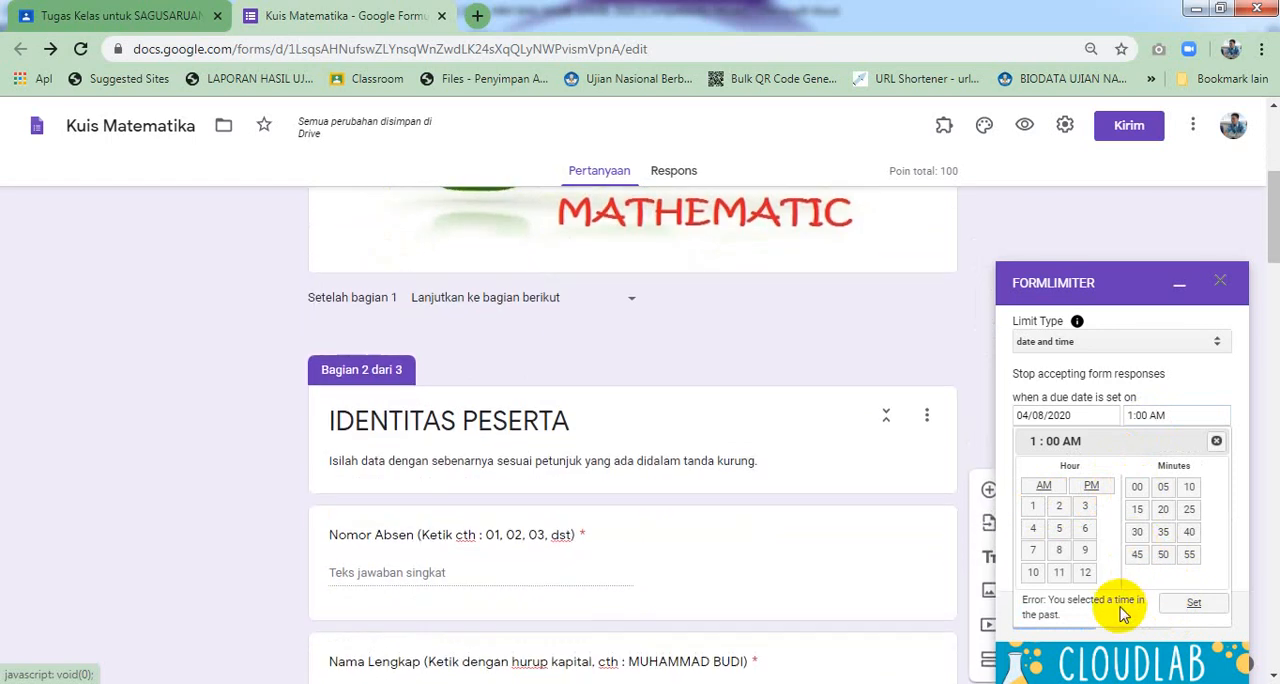
scroll(1122, 614, down, 1)
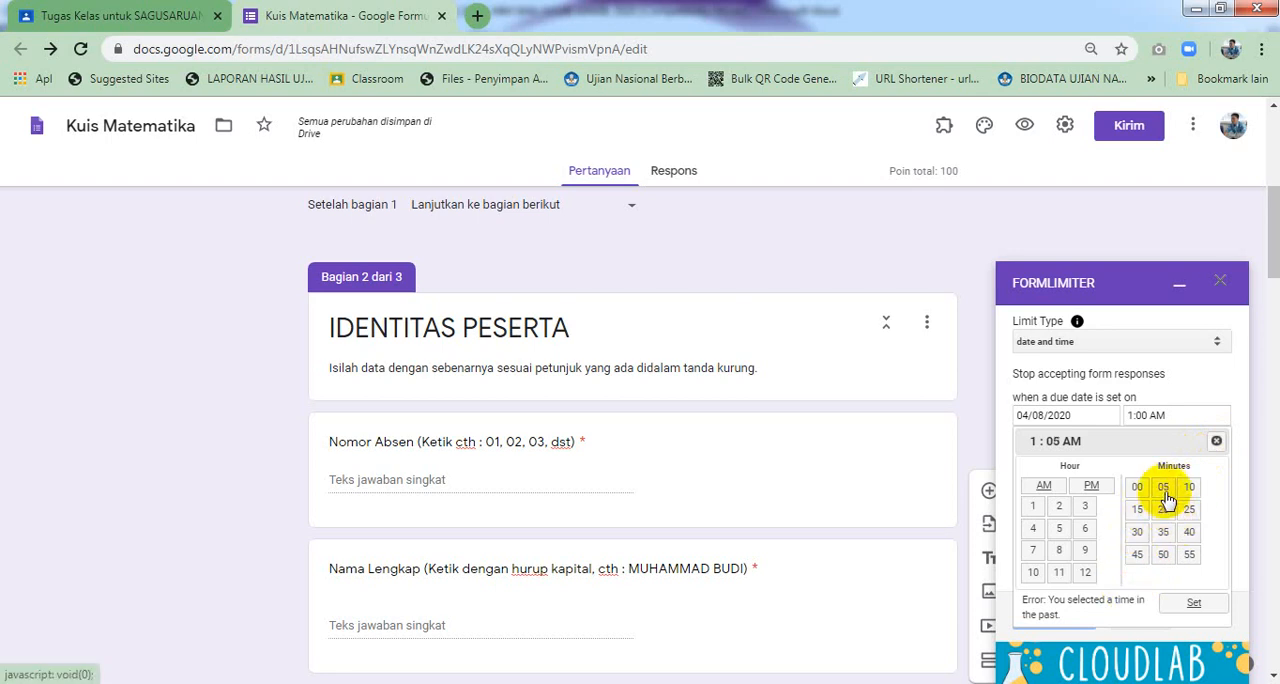
click(1219, 283)
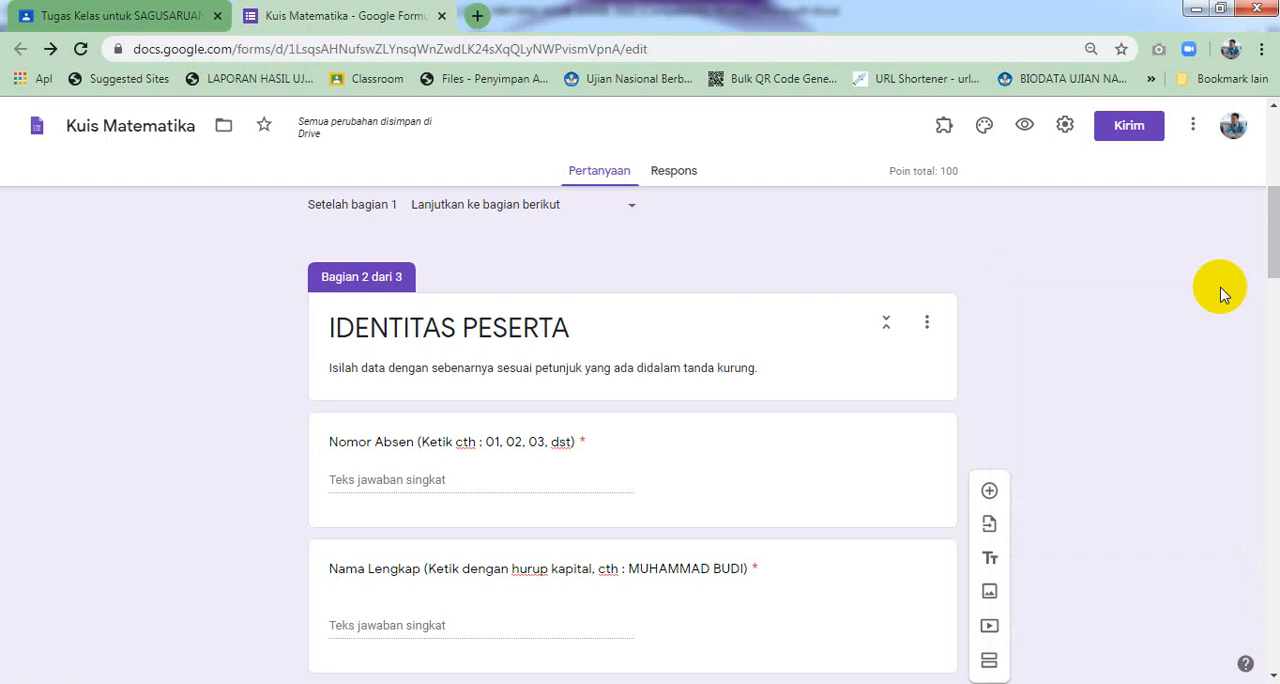
Reopen the formLimiter limit settings and set the due date to 04/08/2020
click(946, 130)
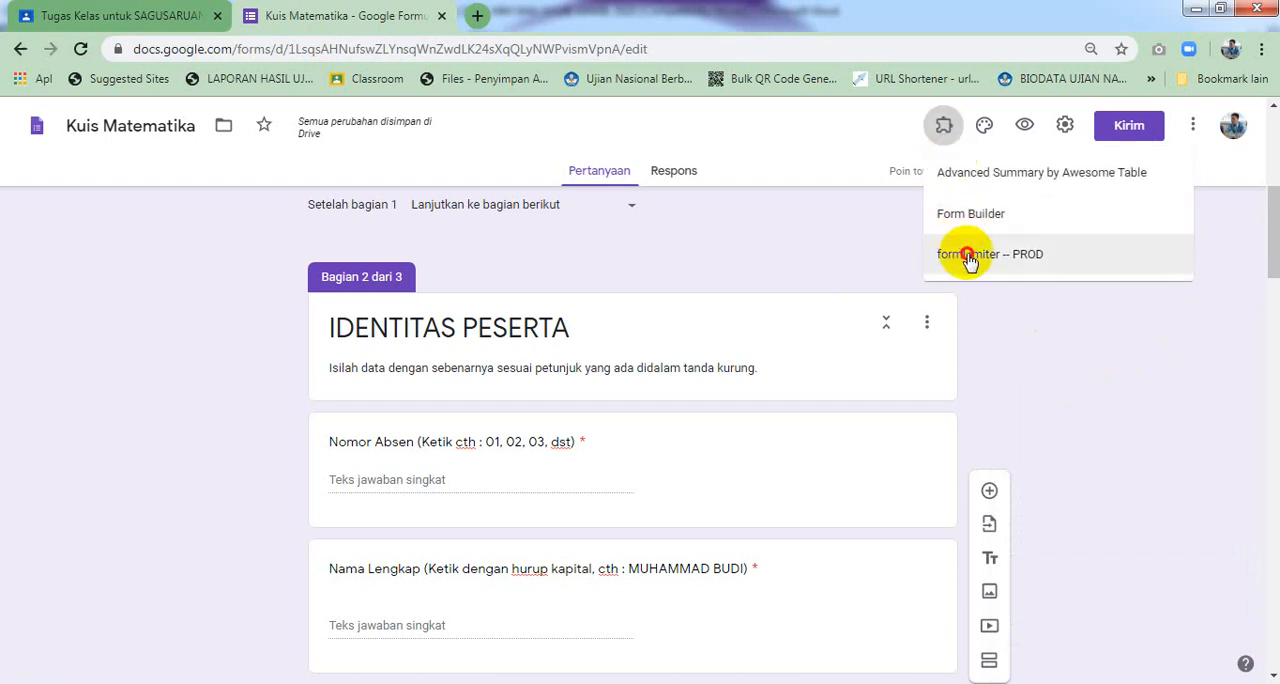
click(975, 256)
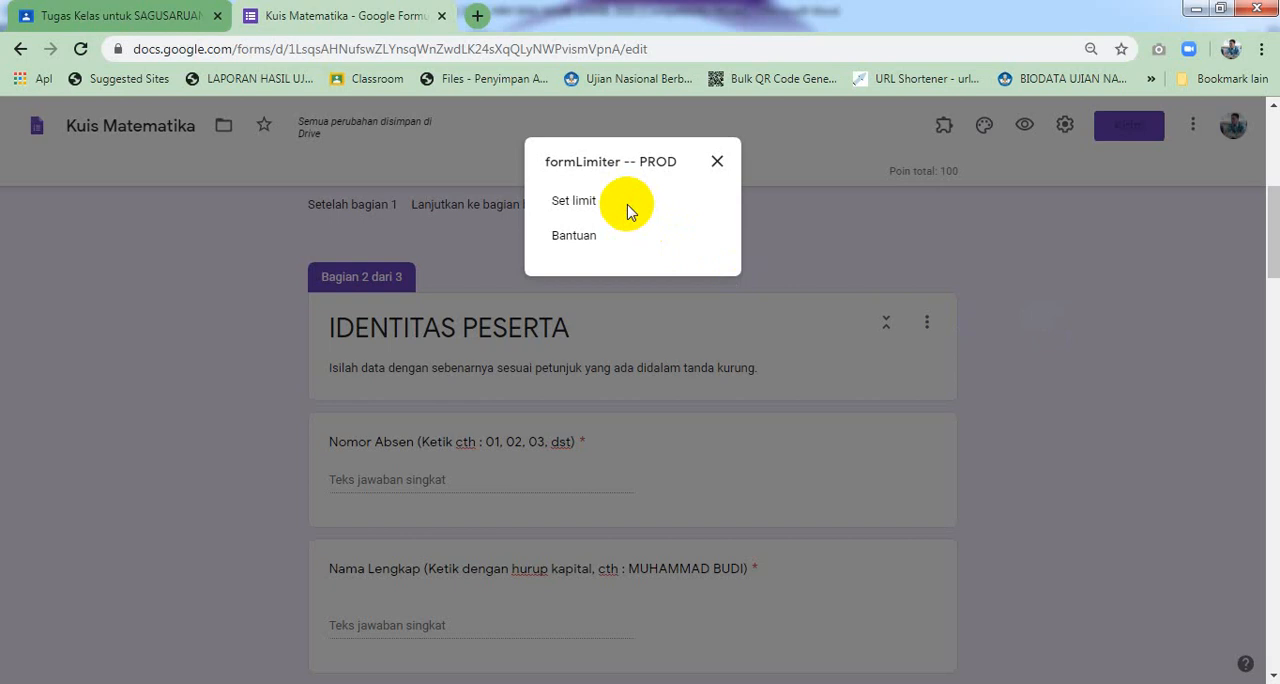
click(575, 201)
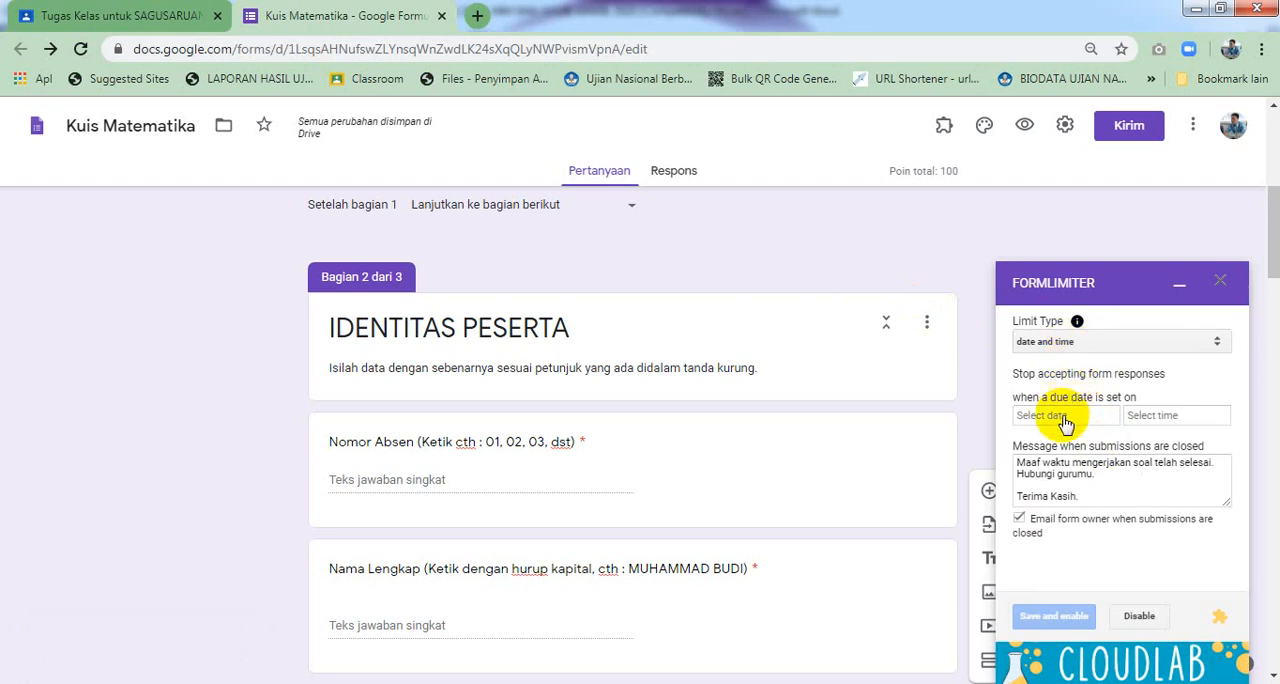
click(1063, 420)
click(1127, 519)
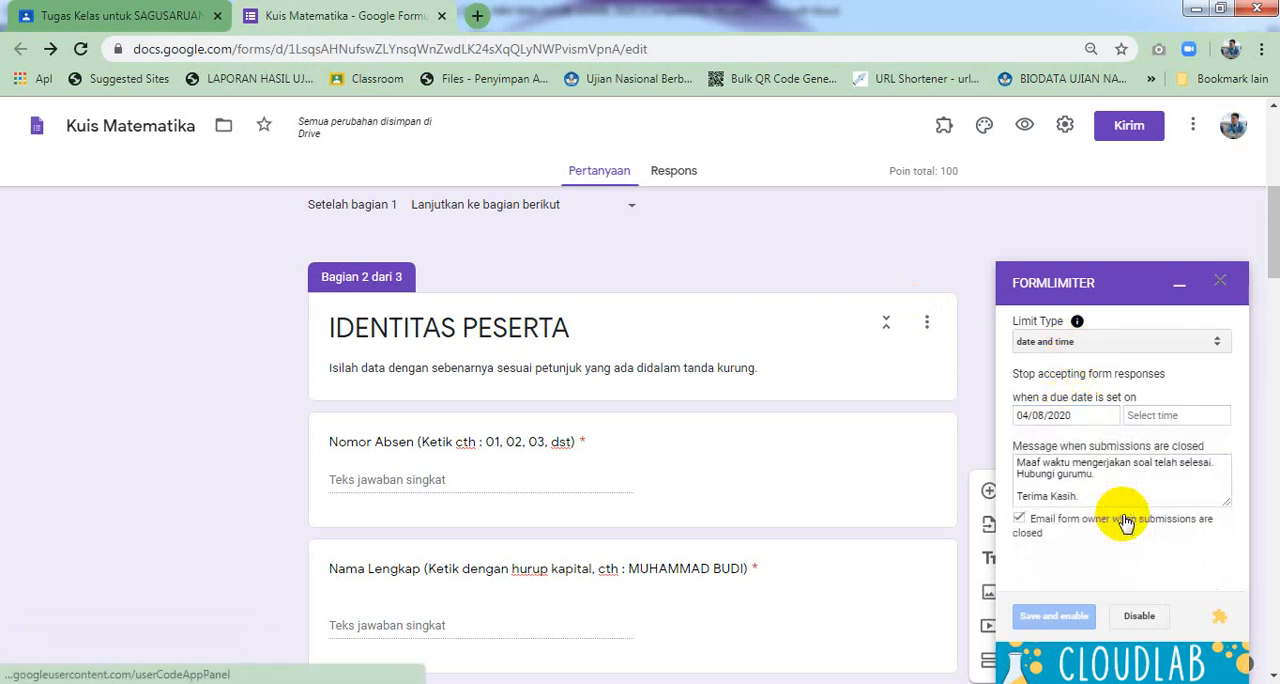
Set the due time to 1:05 AM, save and enable the limit, and close the formLimiter panel
click(1154, 420)
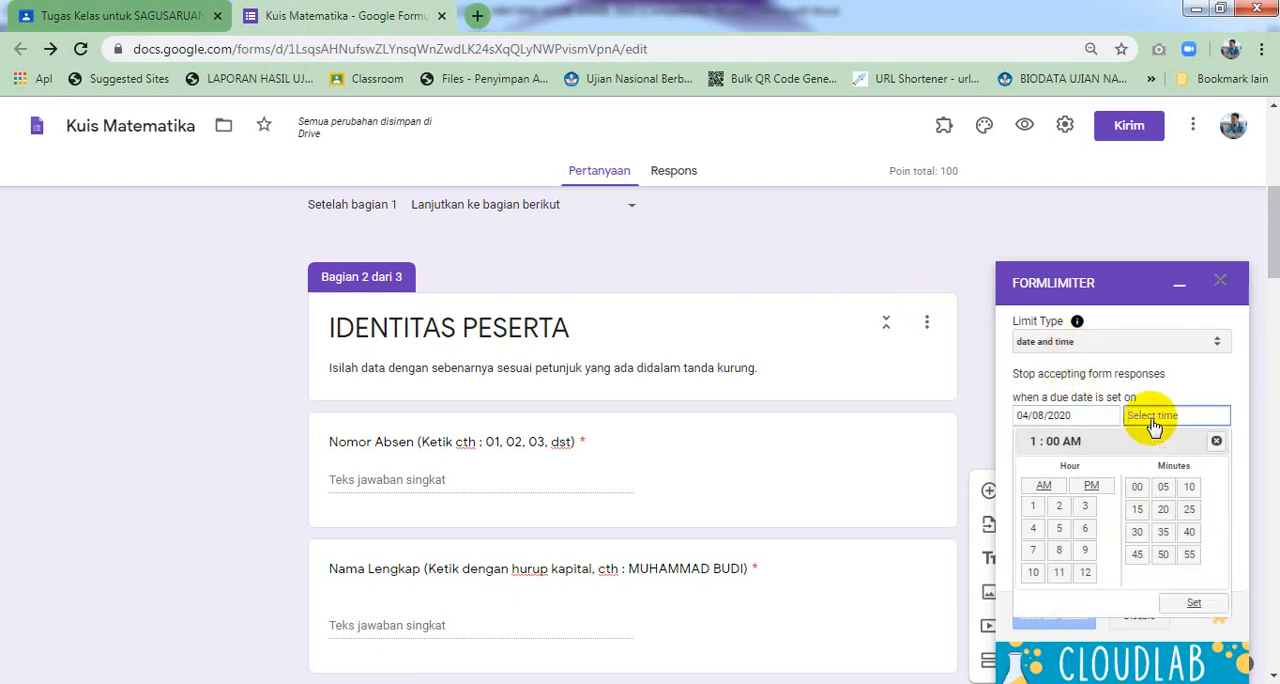
click(1140, 490)
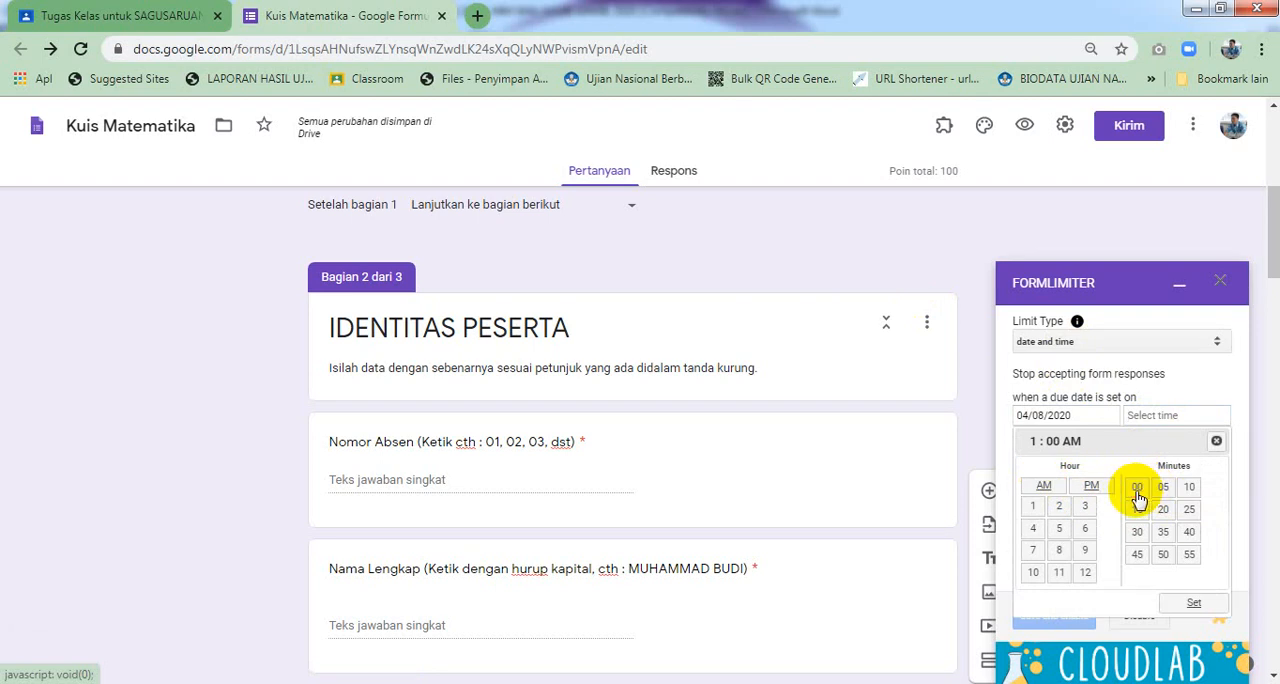
click(1173, 605)
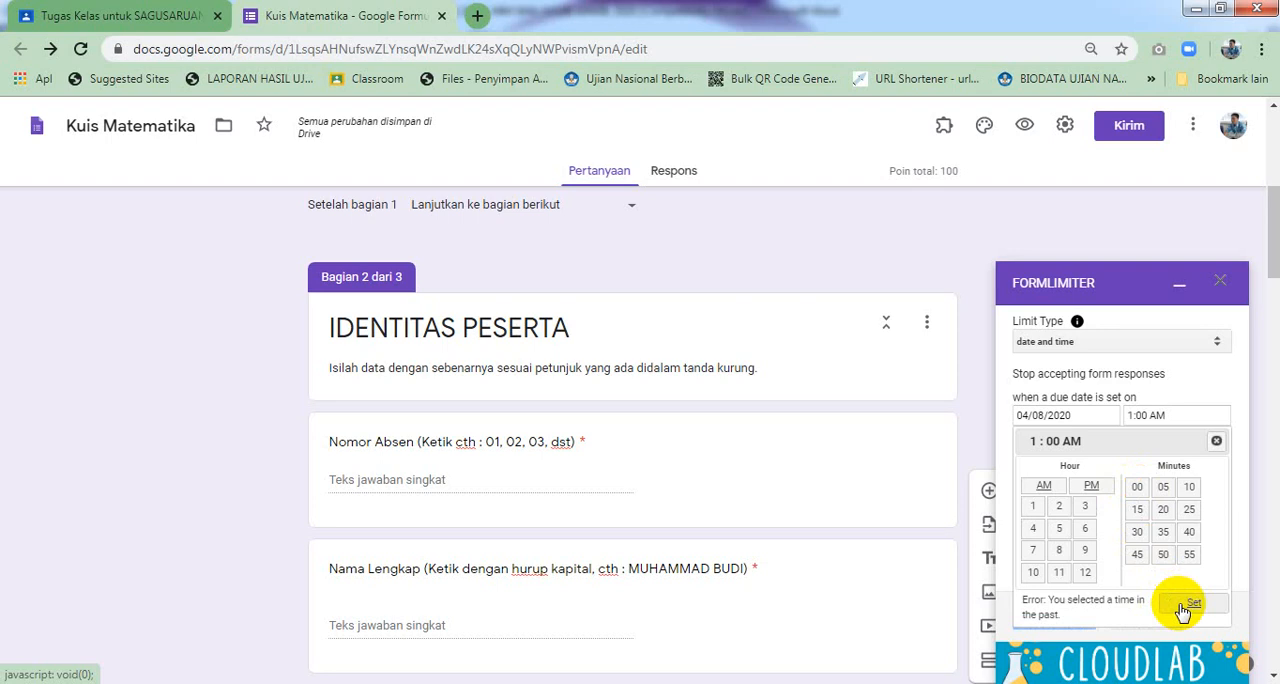
click(1165, 491)
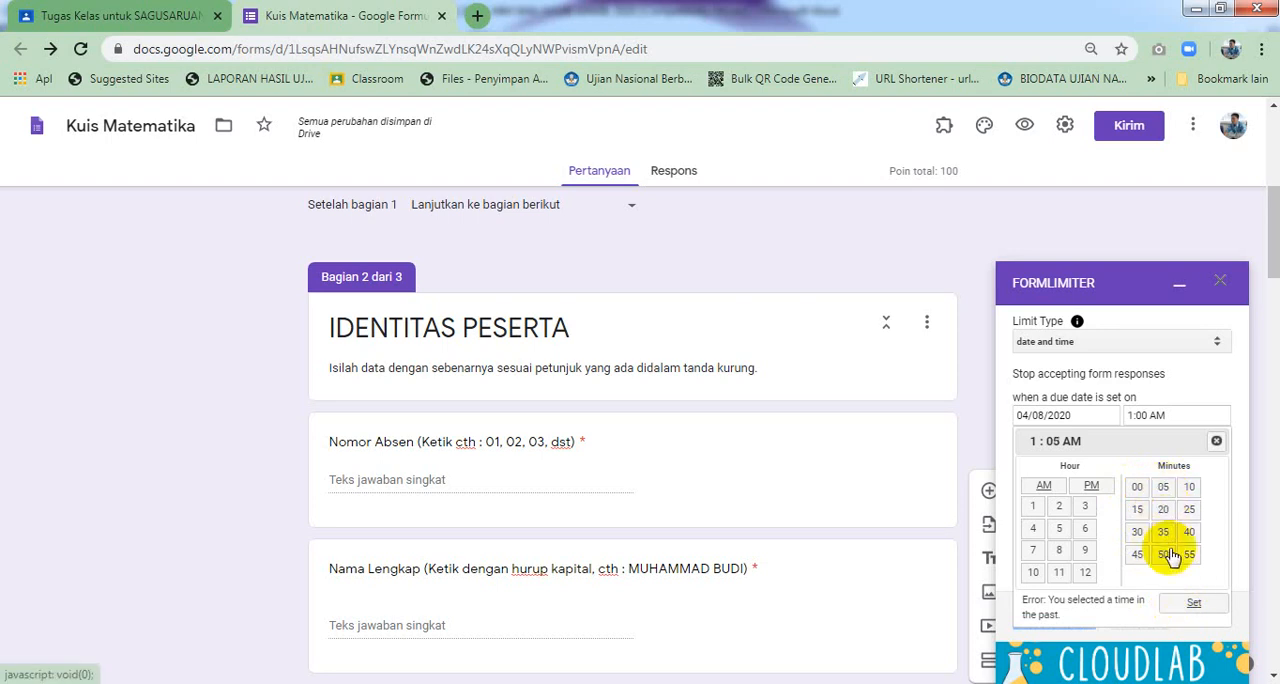
click(1190, 602)
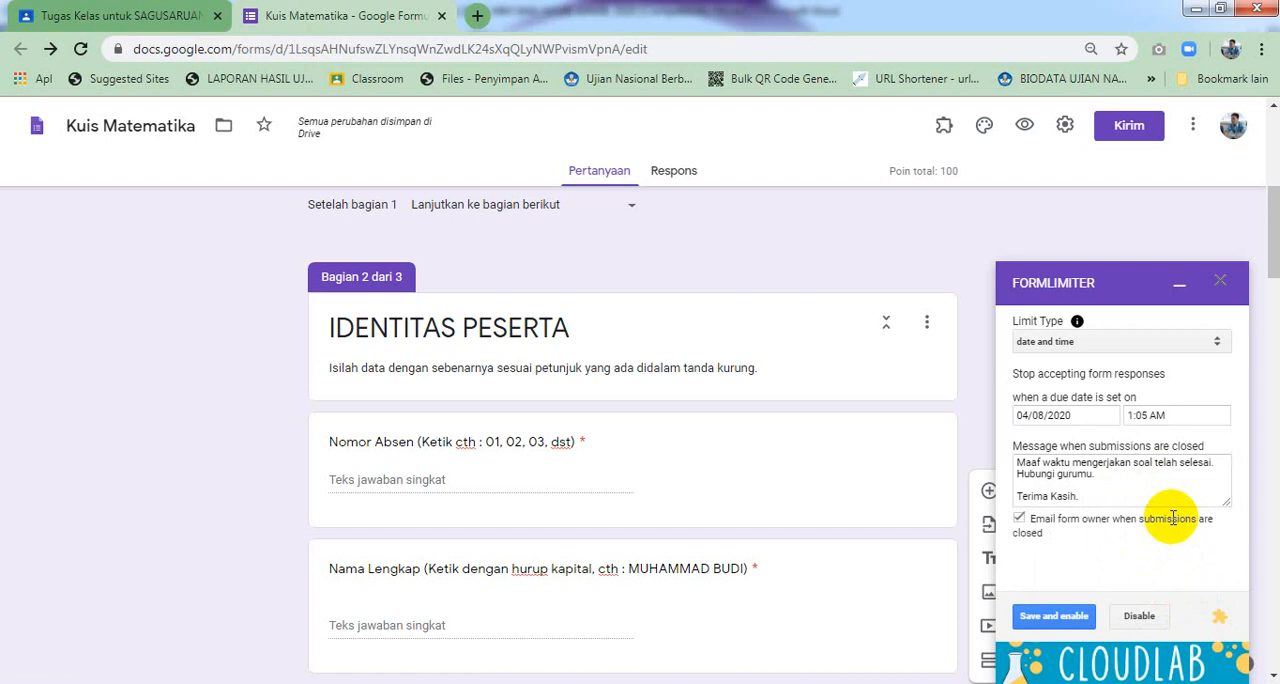
click(1072, 619)
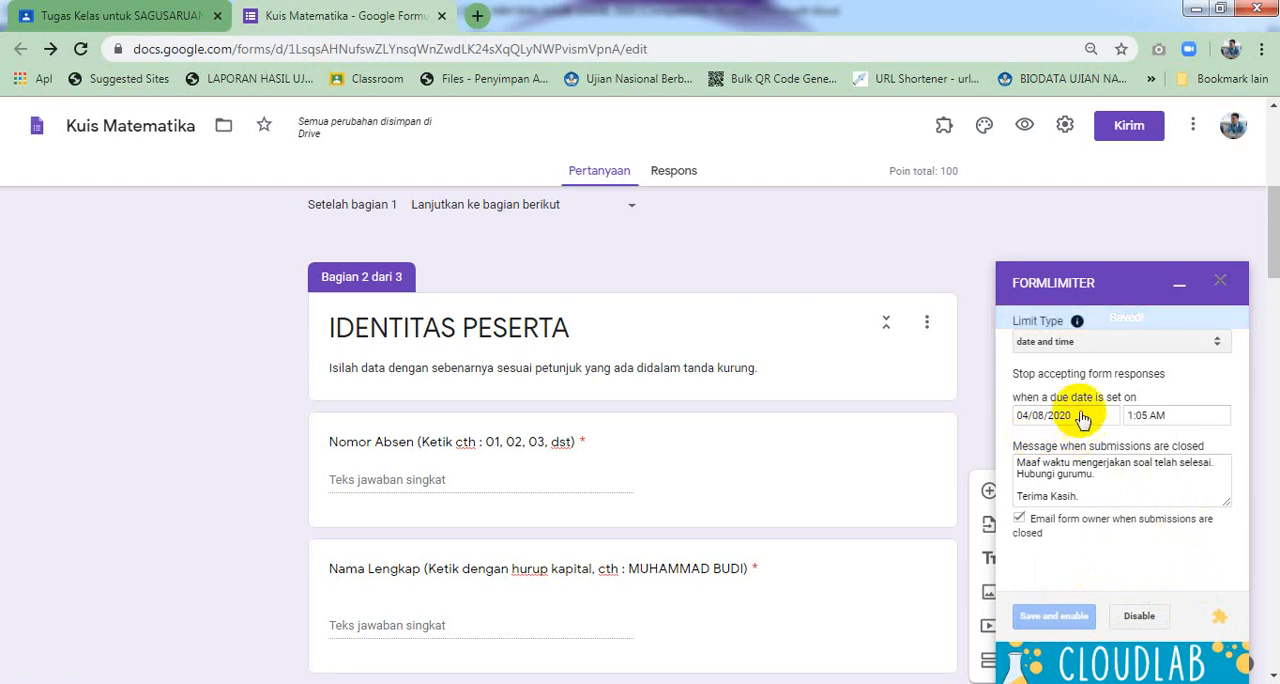
click(1220, 283)
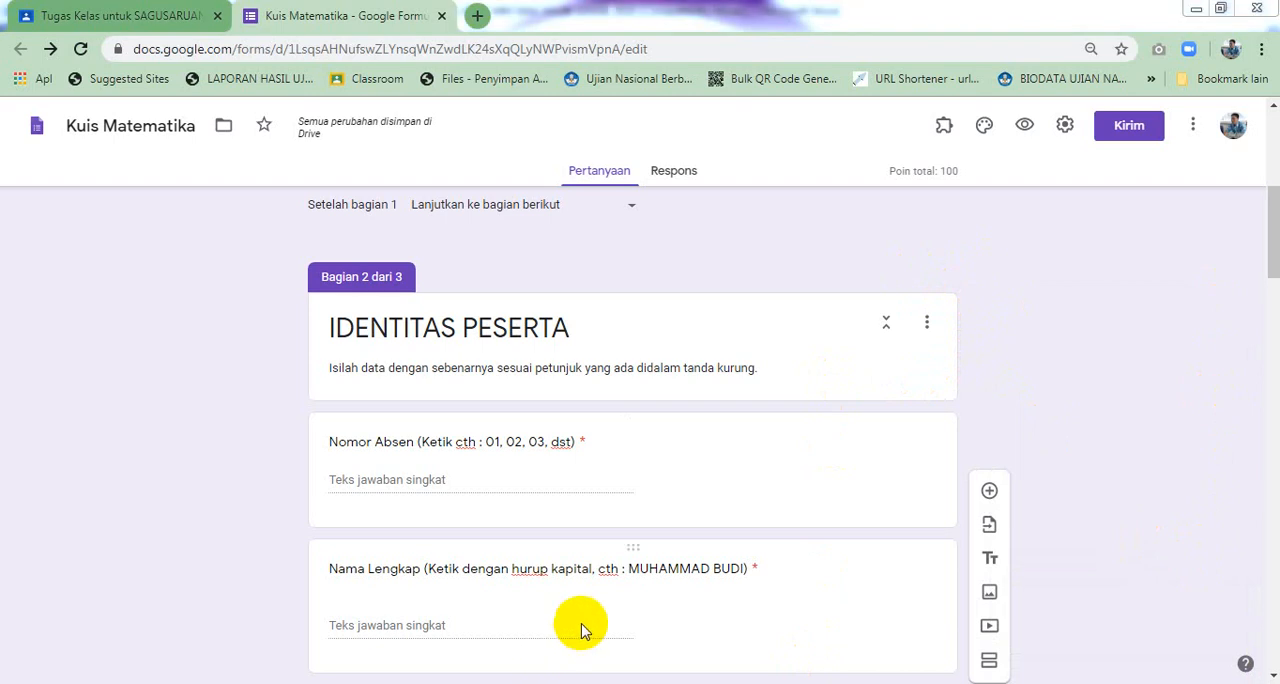
Preview the live form twice to check whether it still accepts responses, closing each preview tab
click(1022, 127)
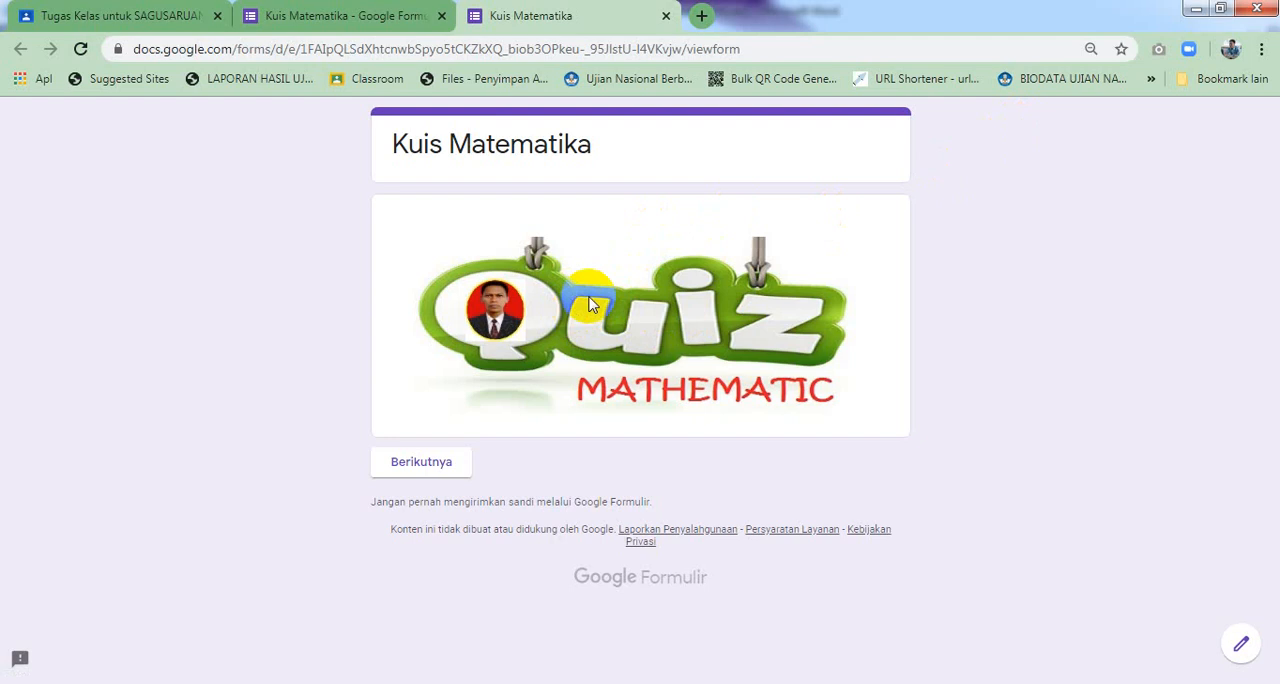
click(666, 17)
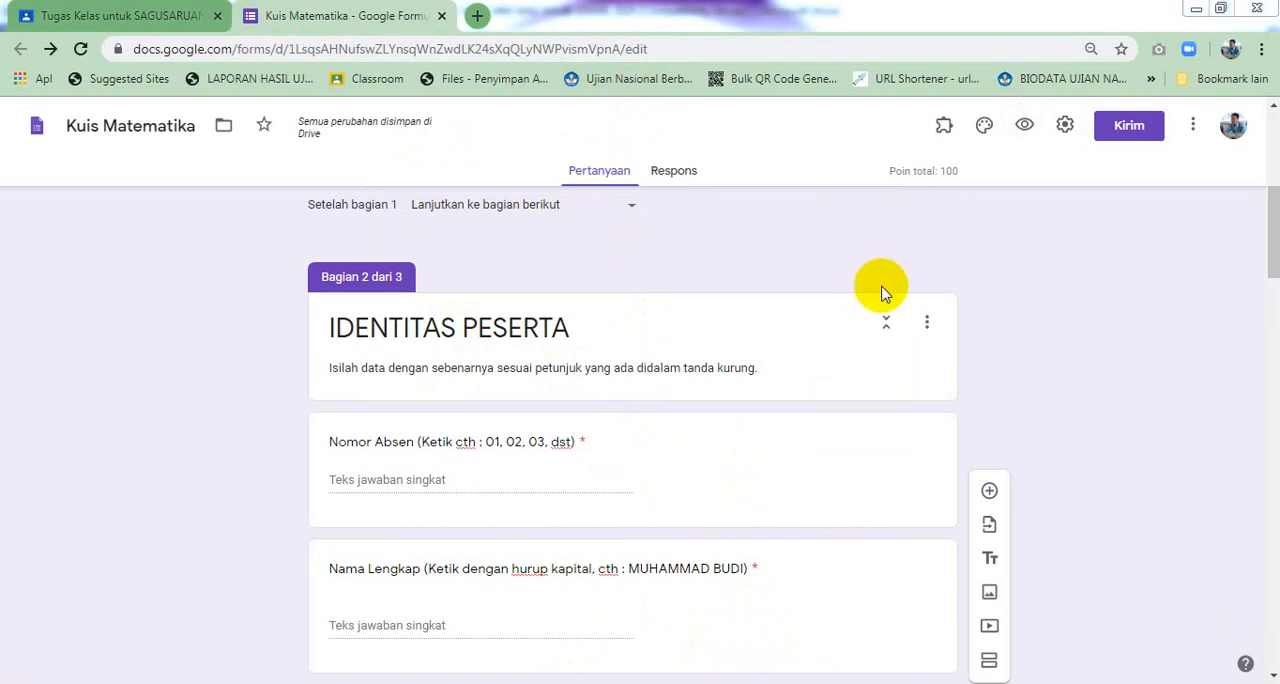
click(1024, 127)
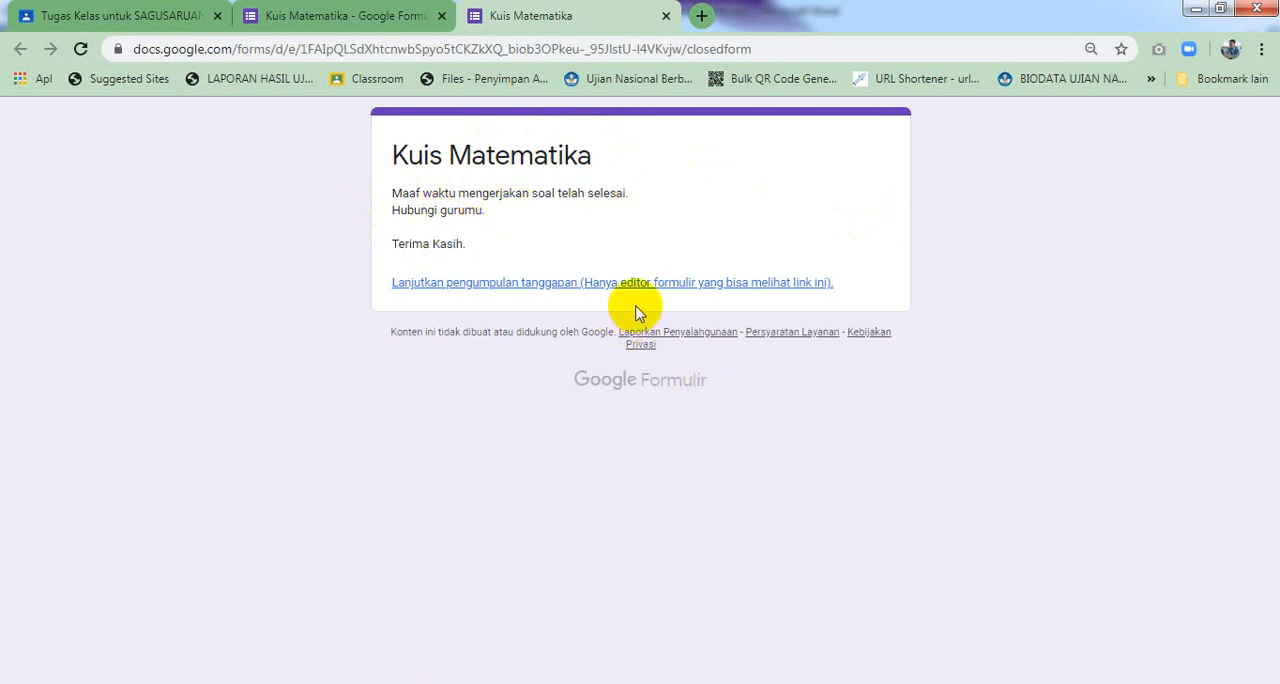
click(665, 16)
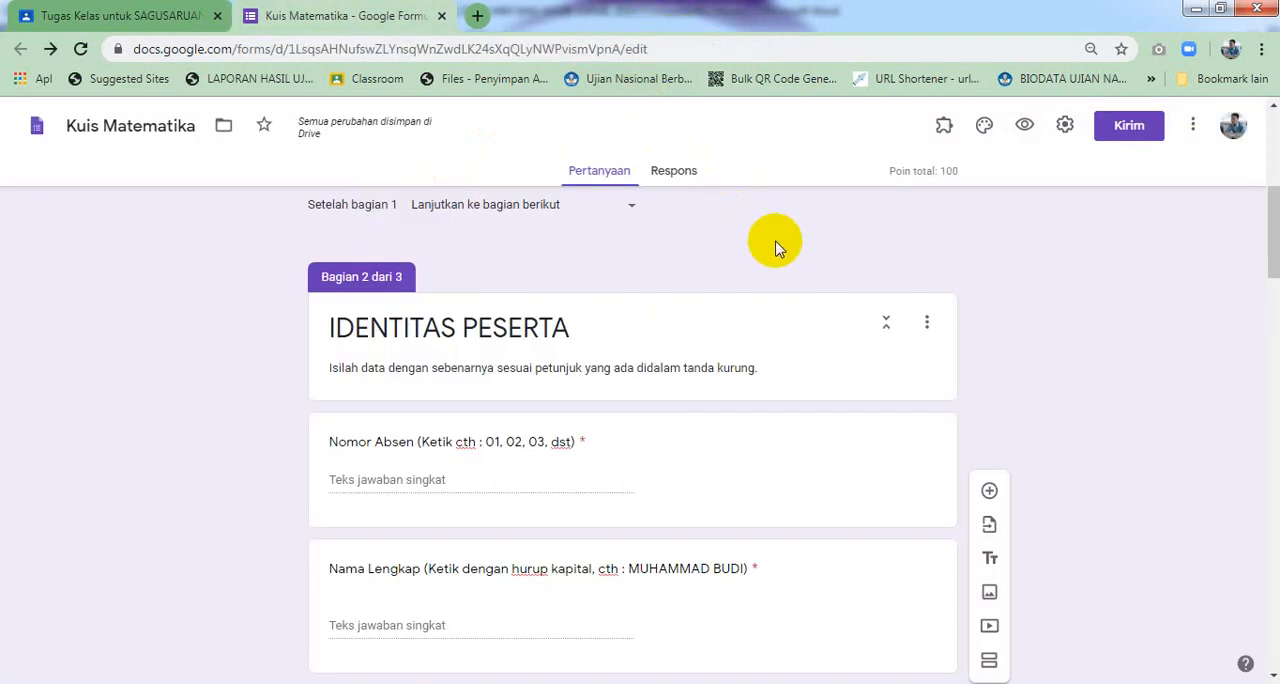
Disable the formLimiter response limit and close its panel
click(944, 130)
click(980, 253)
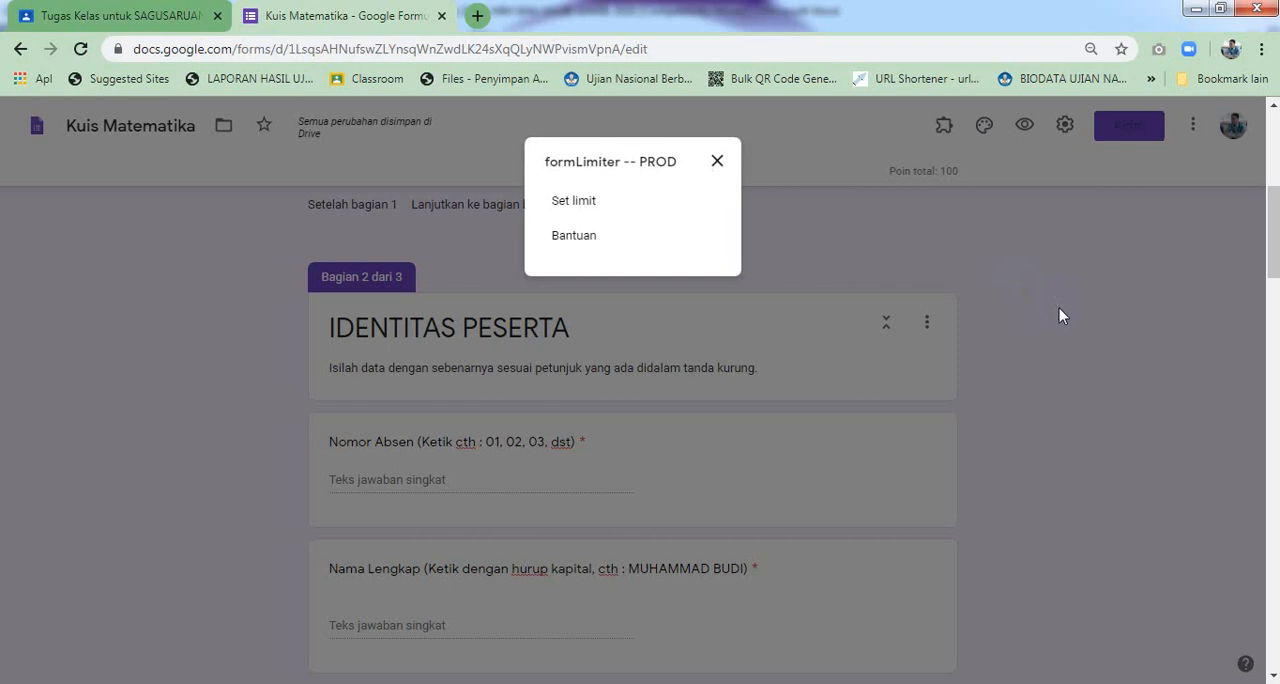
click(590, 203)
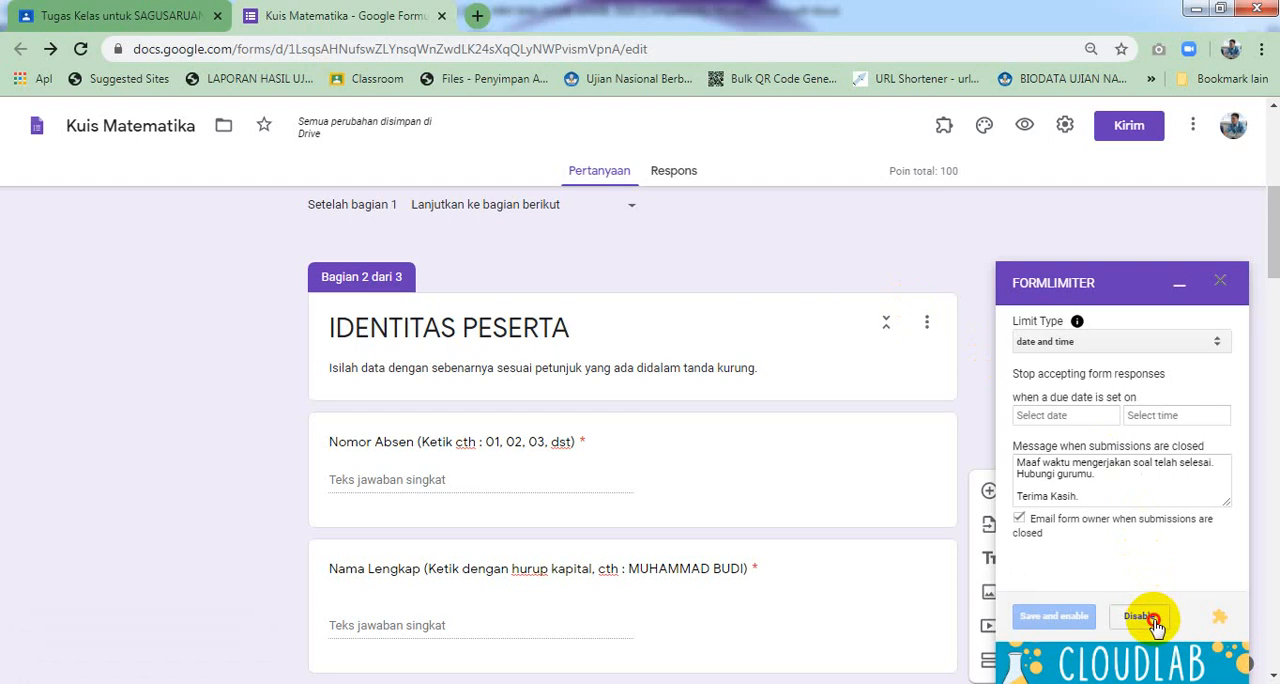
click(1152, 619)
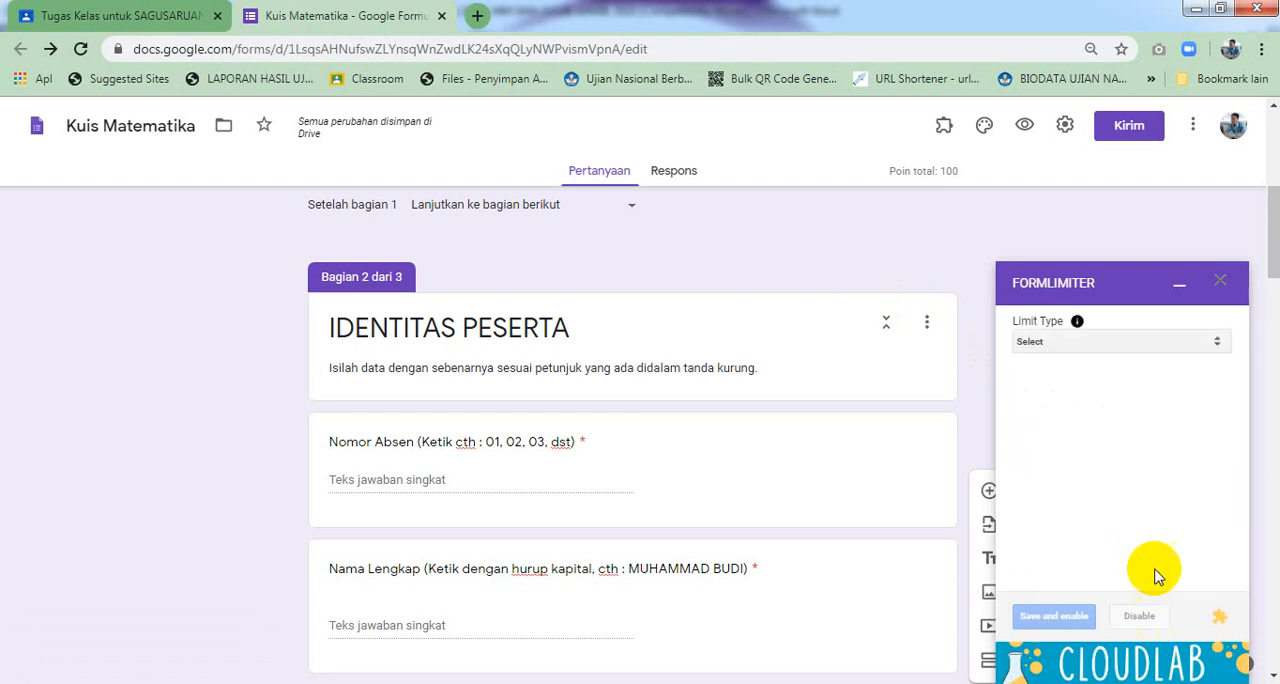
click(1218, 285)
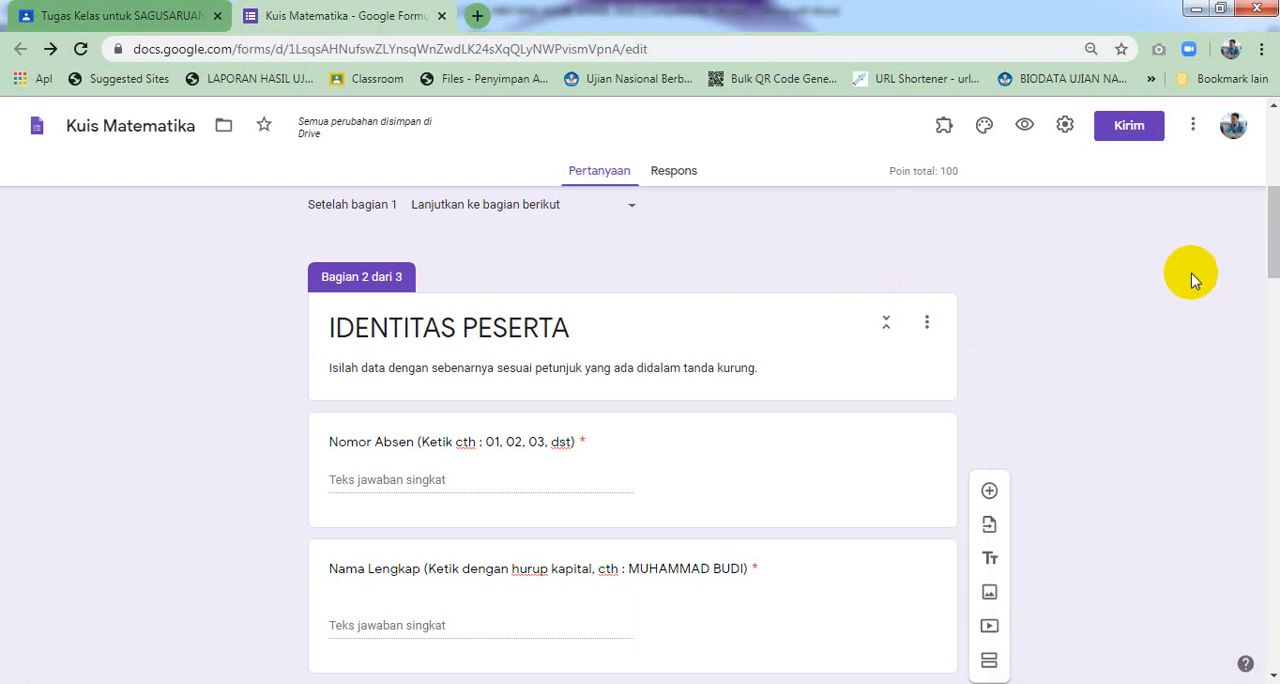
Preview the live form again and close the preview tab
click(1022, 126)
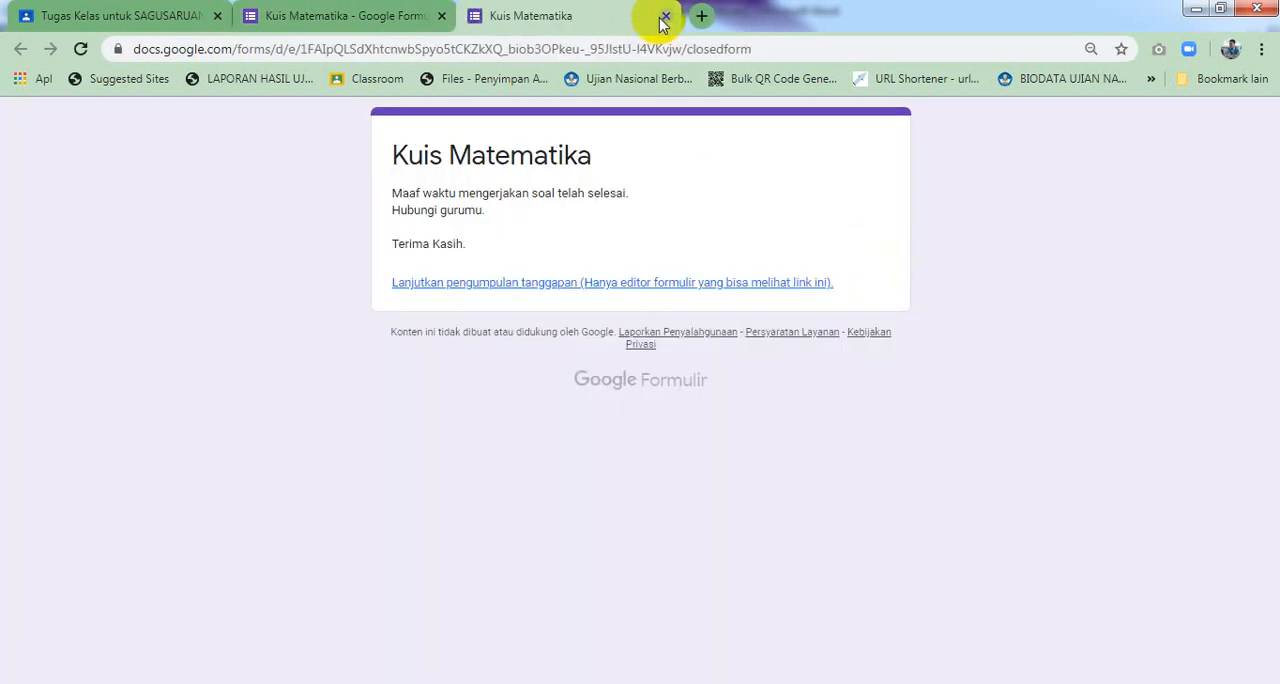
click(665, 16)
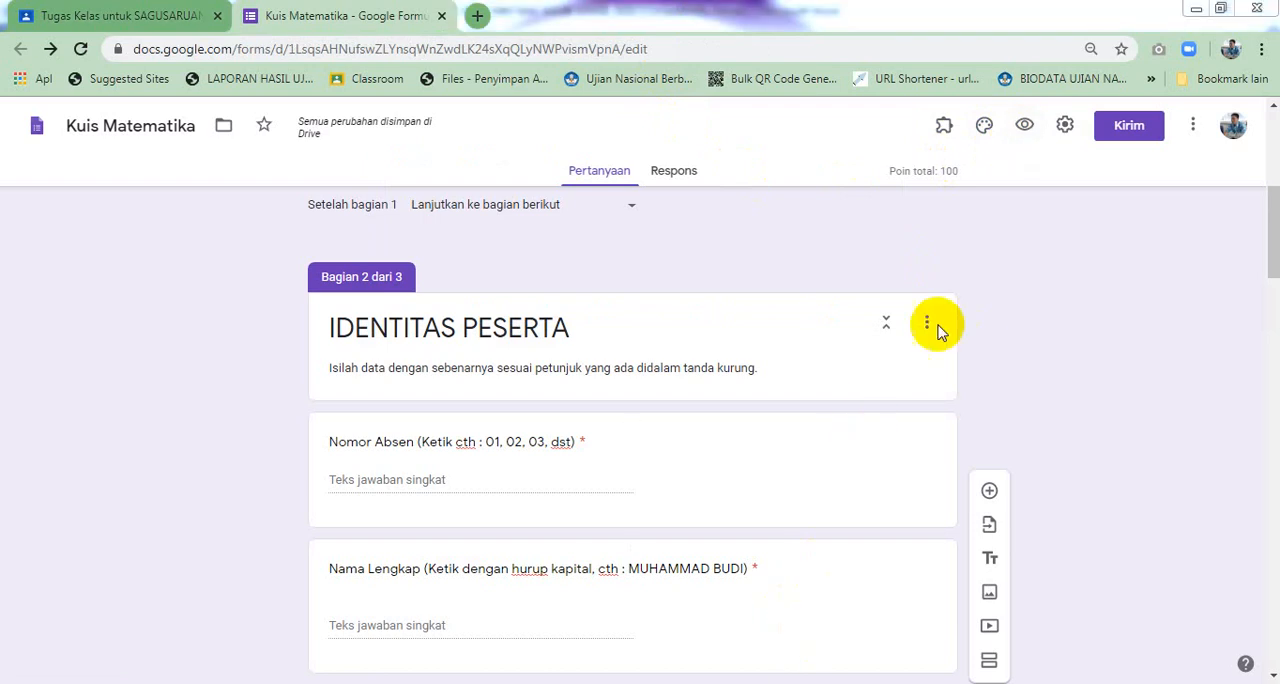
Open the formLimiter limit settings, choose the date and time limit type, and close the panel without saving
click(941, 135)
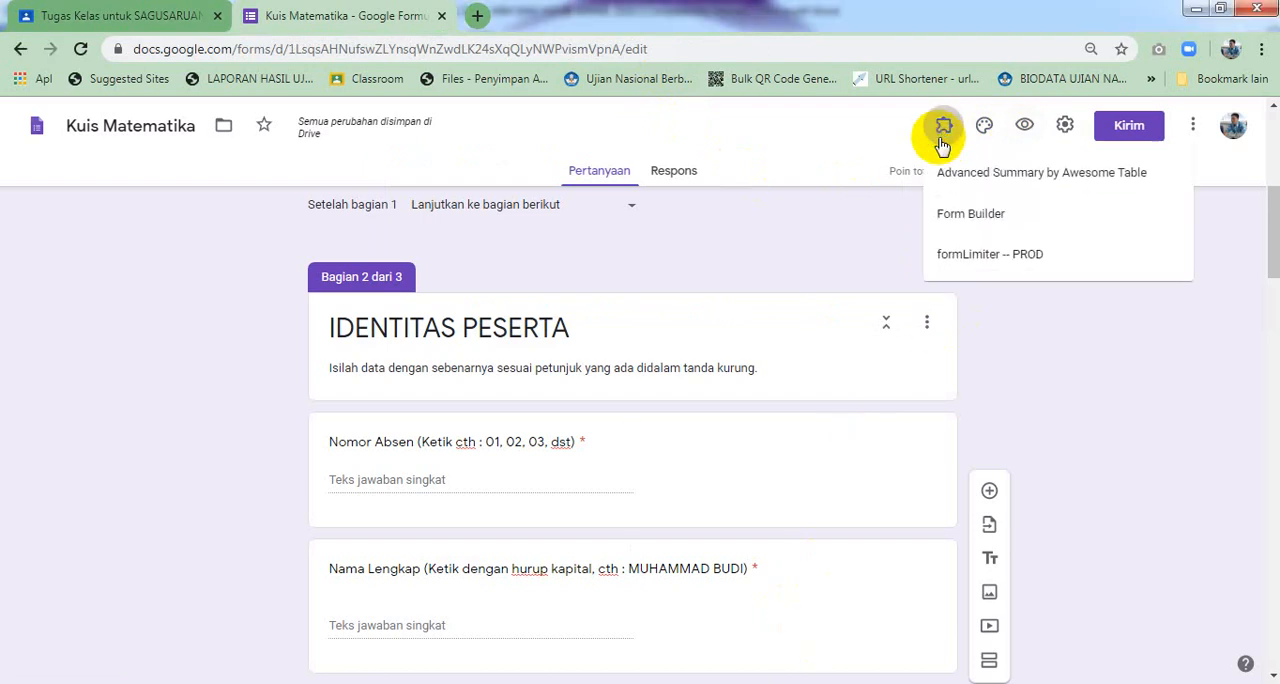
click(965, 253)
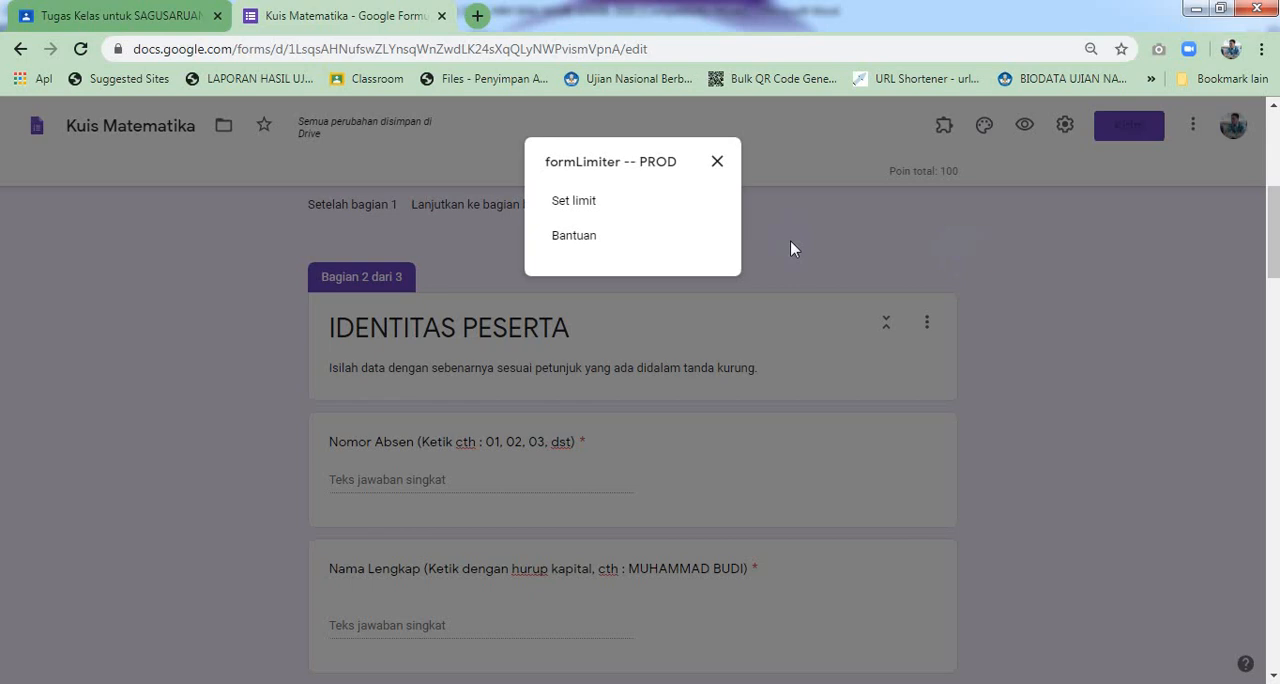
click(578, 201)
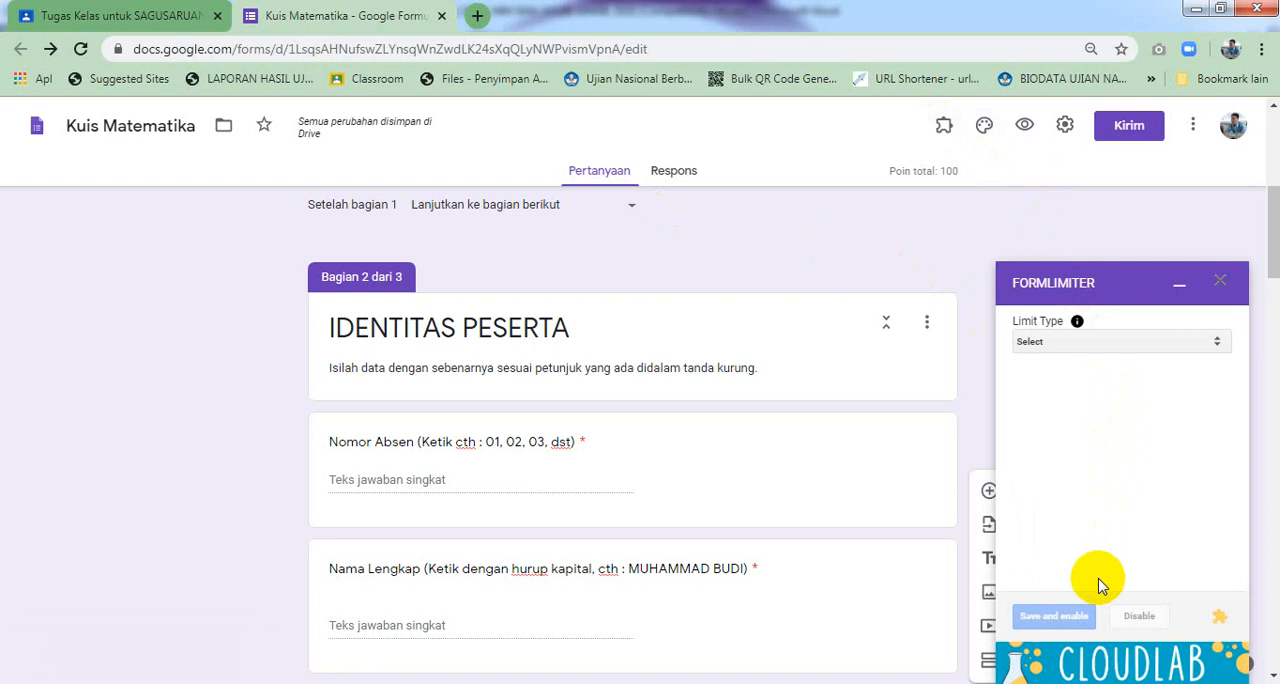
click(1101, 342)
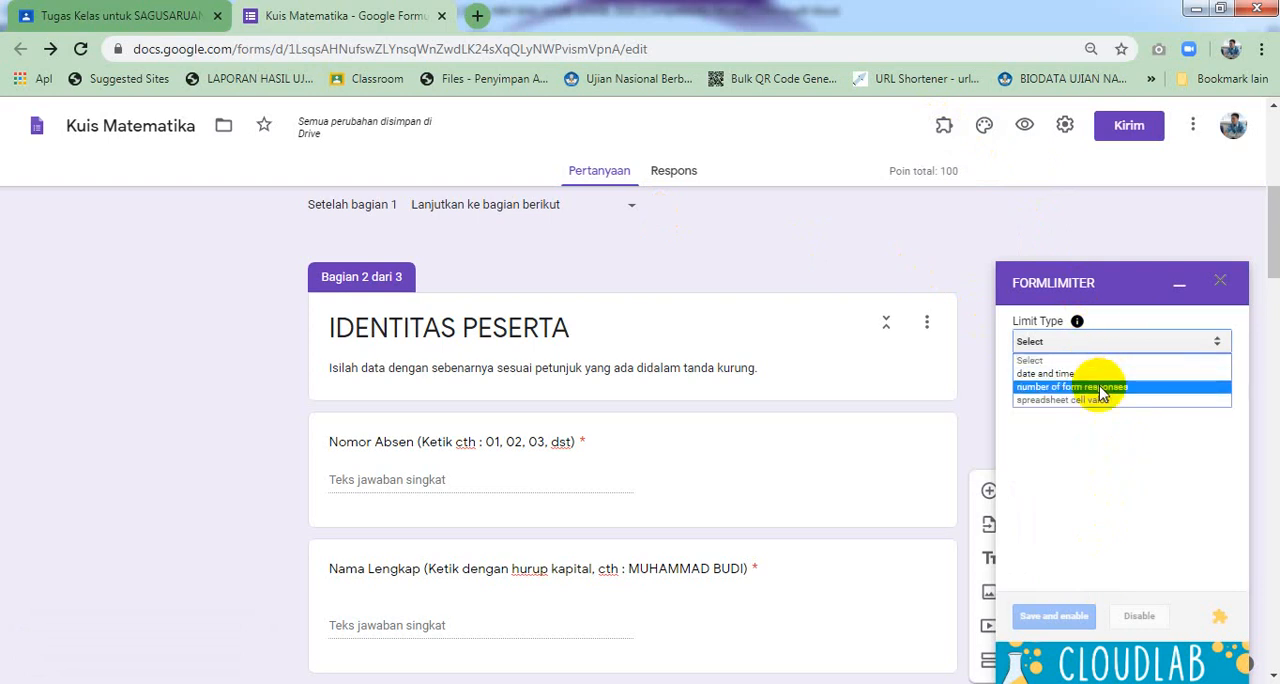
click(1092, 373)
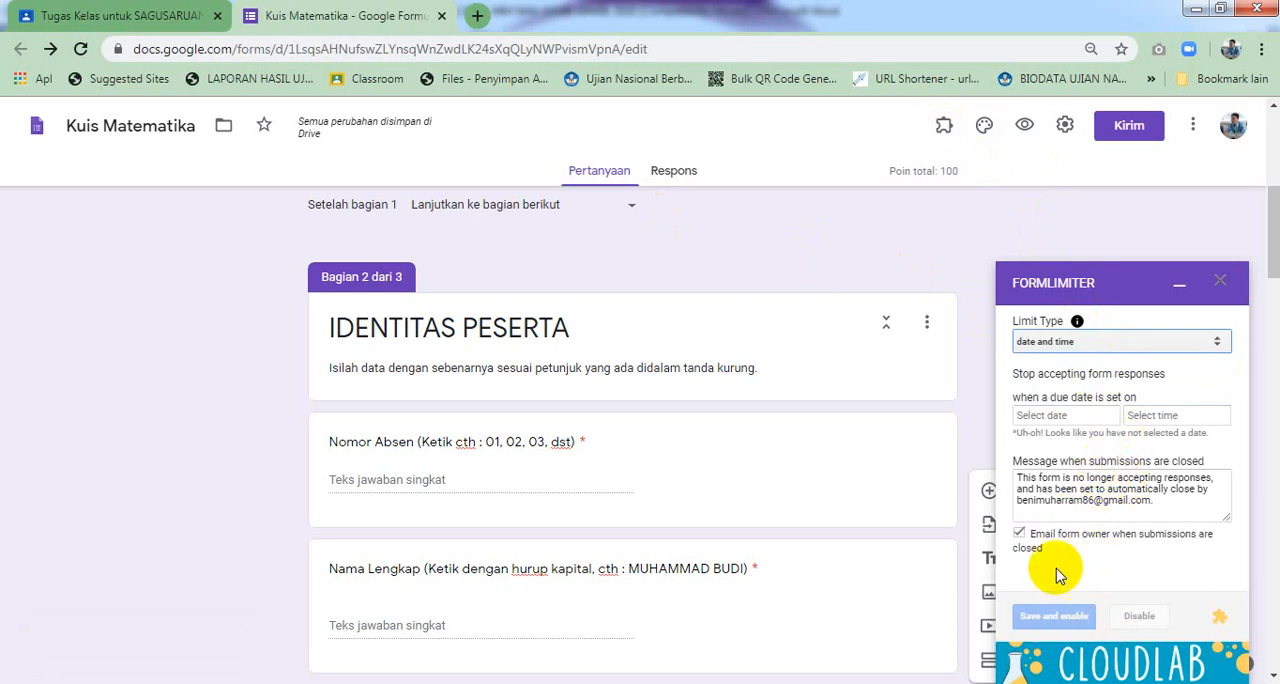
click(1218, 285)
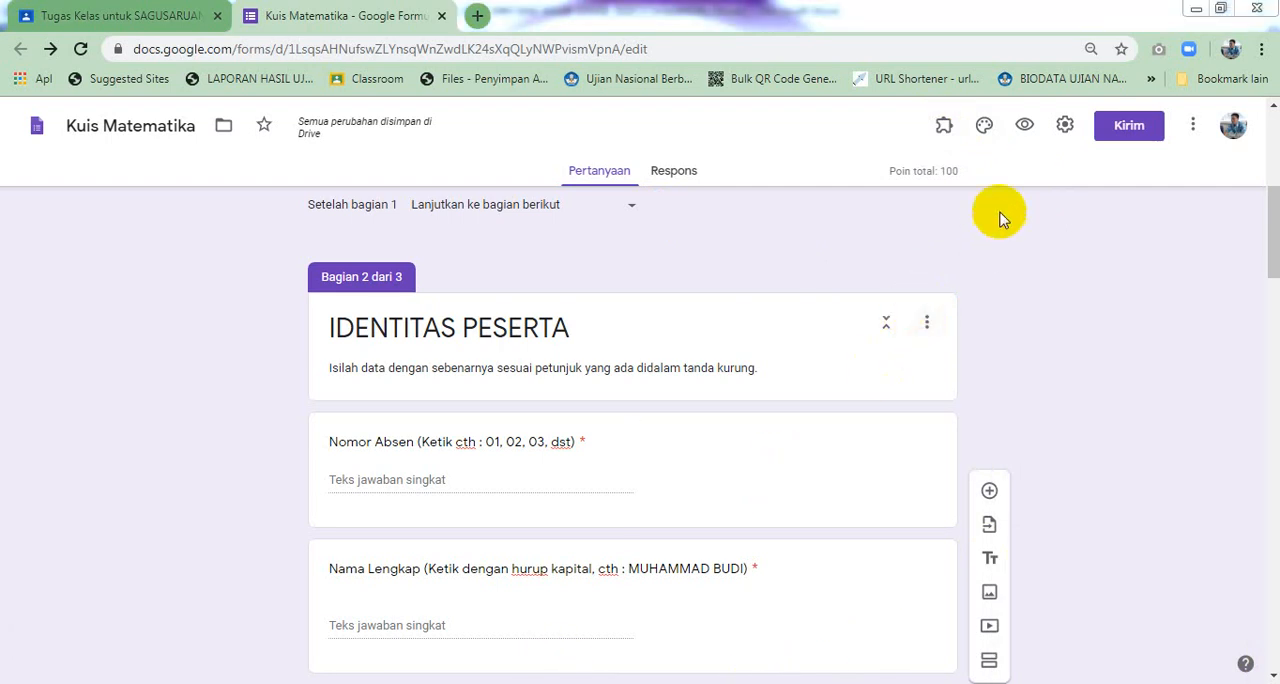
Open the formLimiter limit settings, choose the date and time limit type, and set the due date to 04/30/2020
click(944, 133)
click(955, 250)
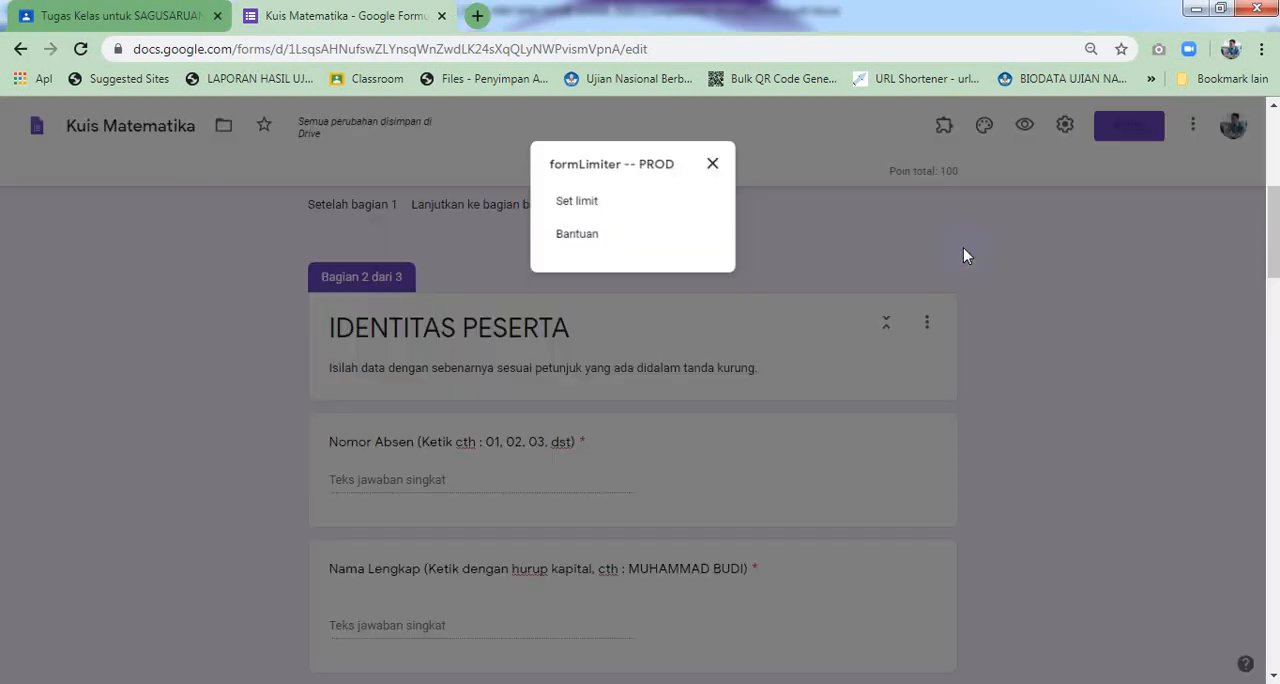
click(639, 205)
click(631, 210)
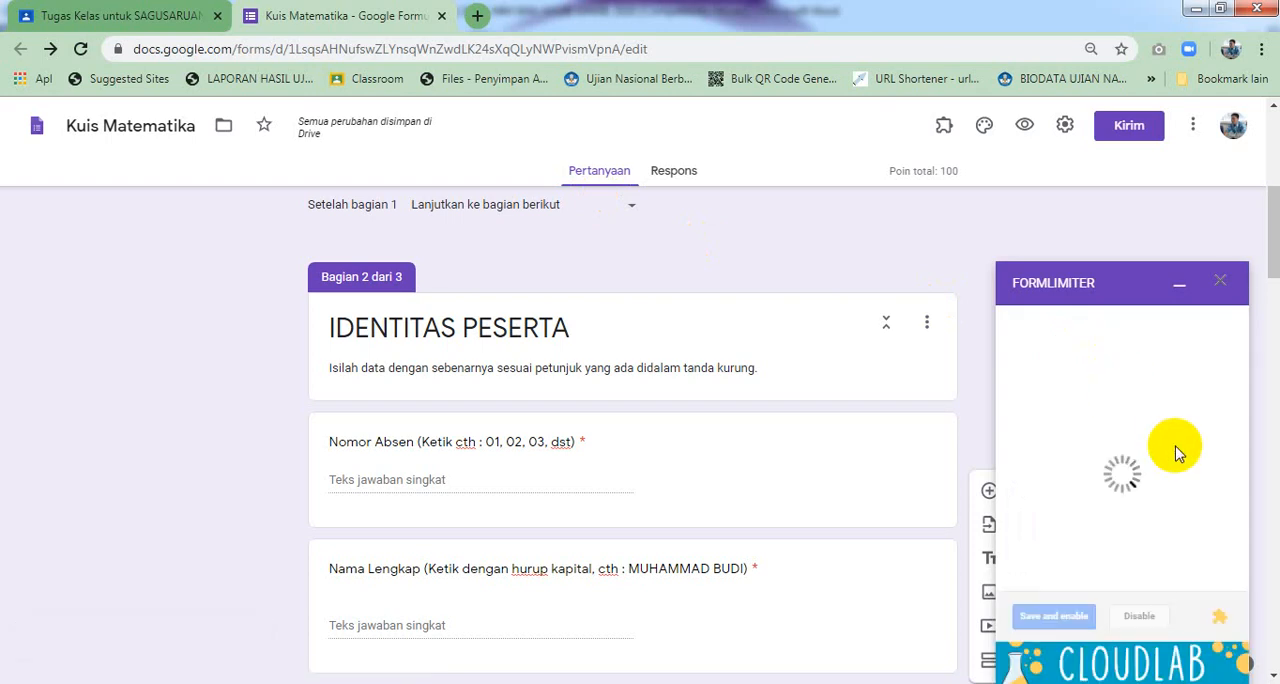
click(1104, 340)
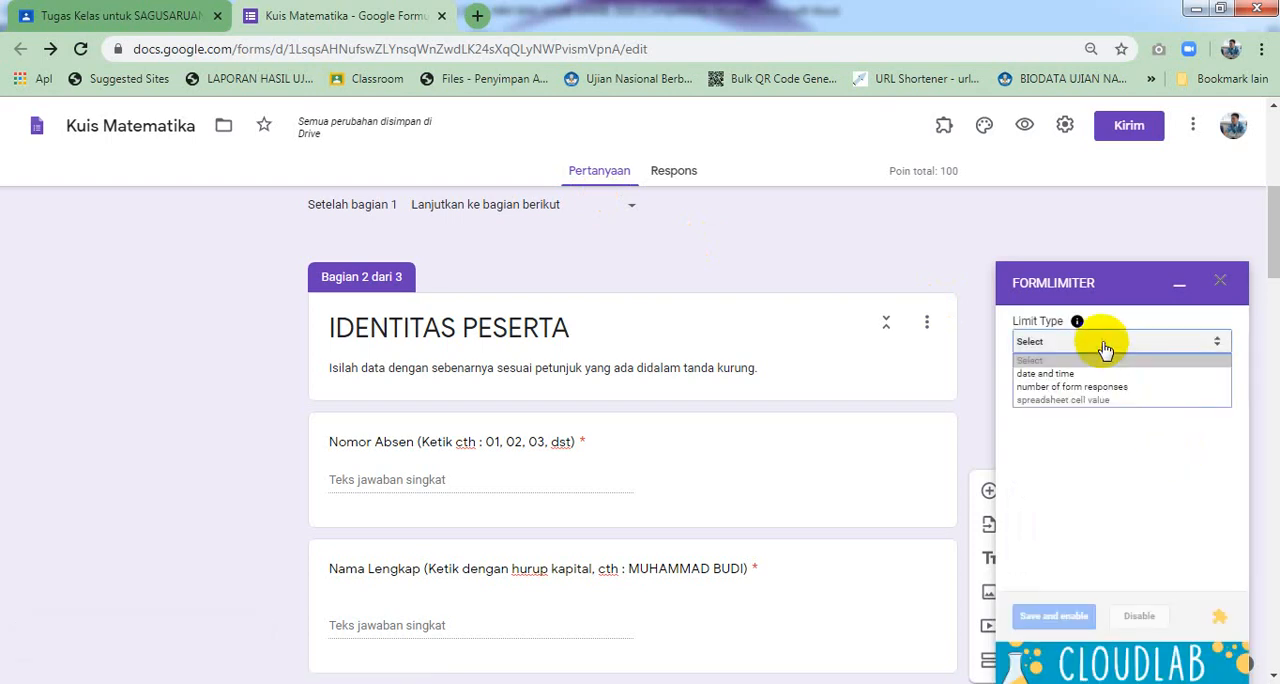
click(1100, 373)
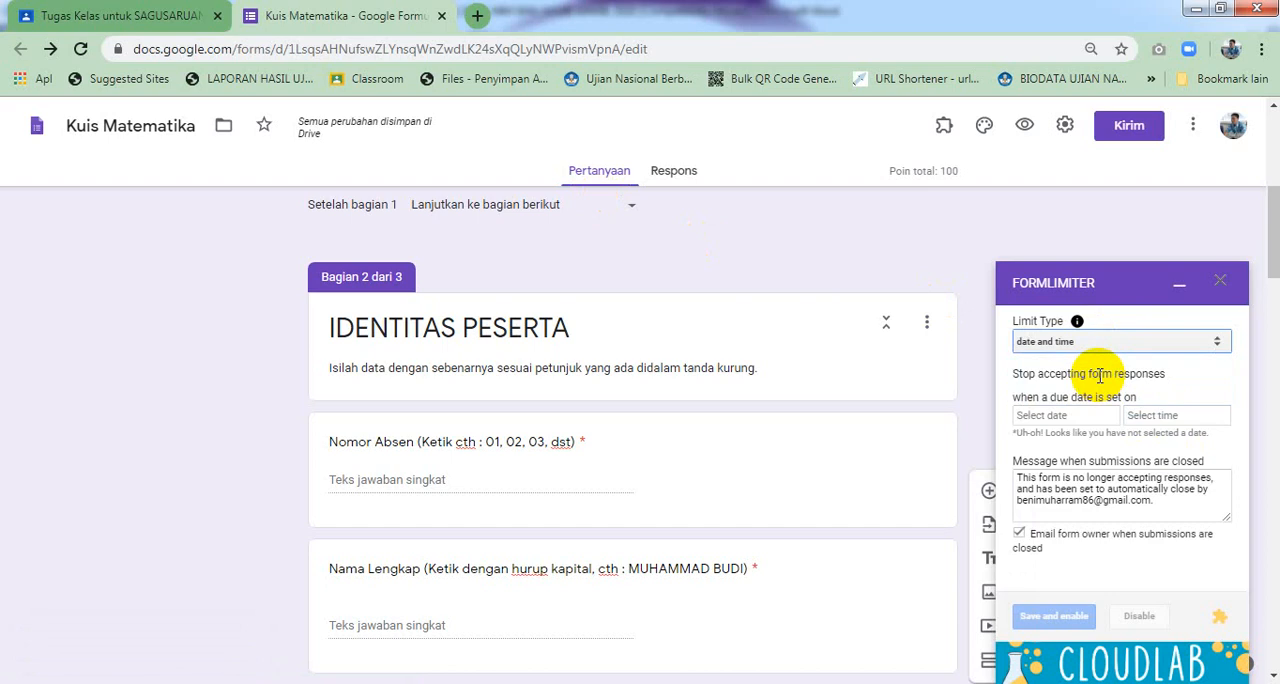
click(1092, 418)
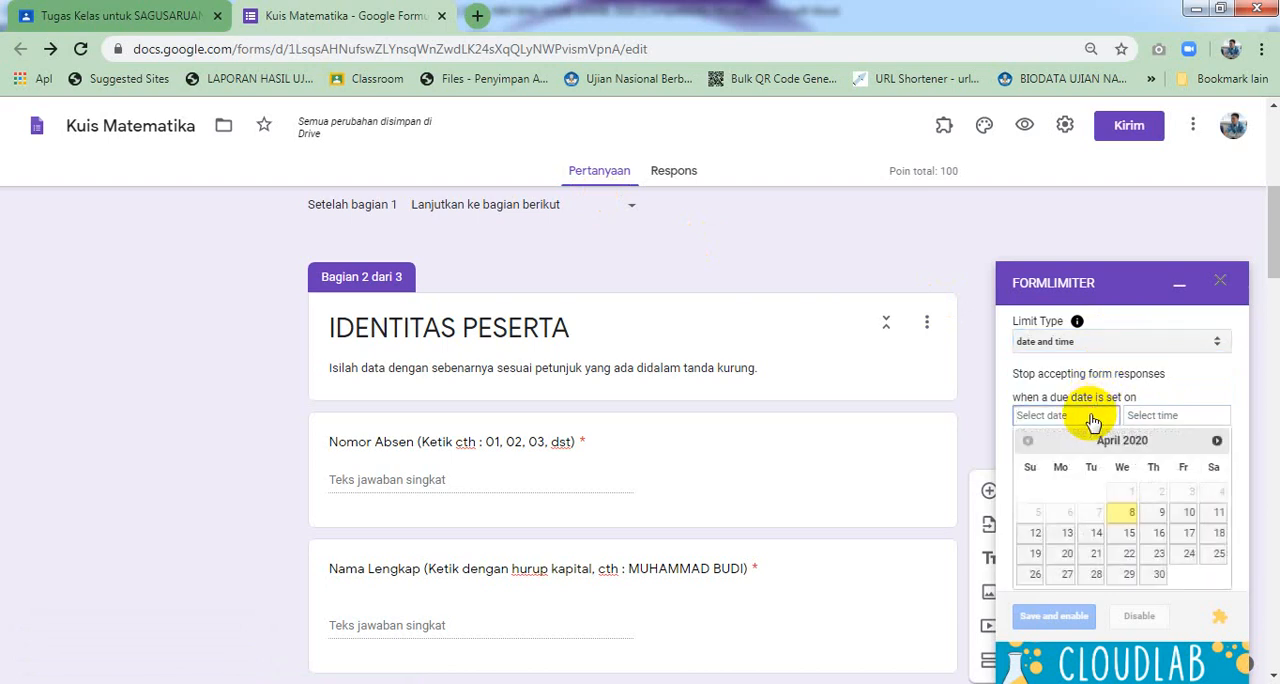
click(1158, 576)
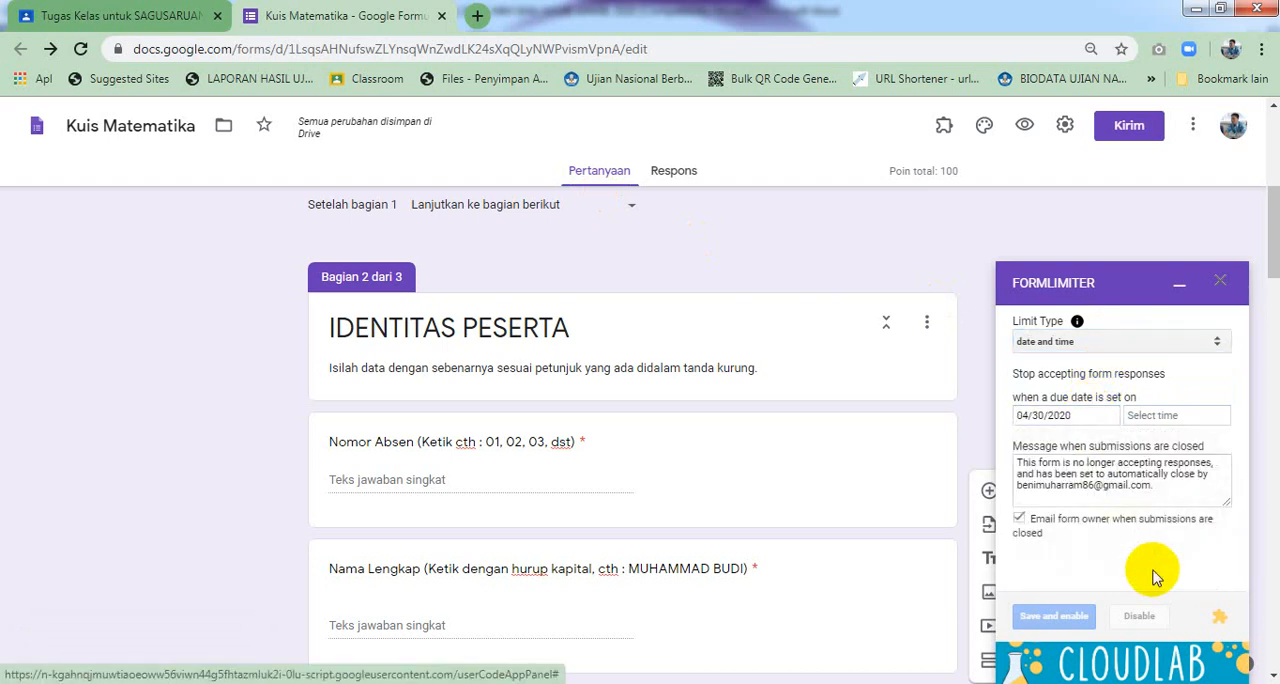
Set the due time to 6:25 AM, save and enable the response limit, and close the formLimiter panel
click(1157, 418)
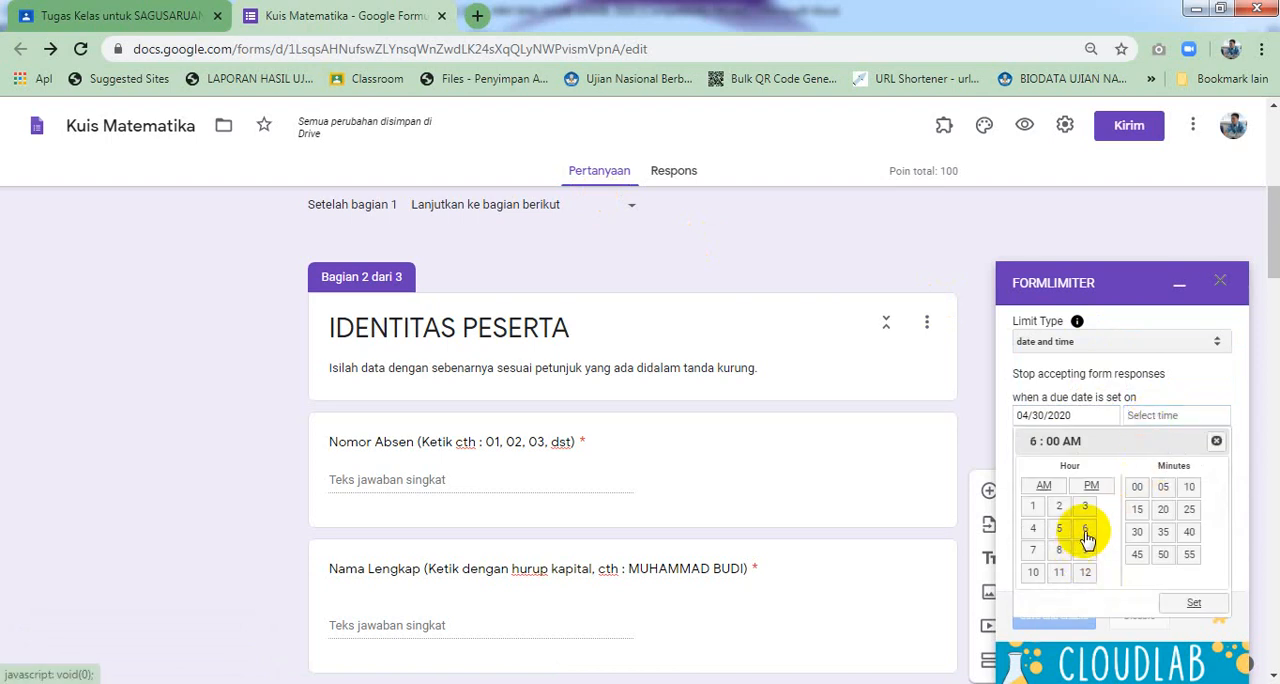
click(1188, 512)
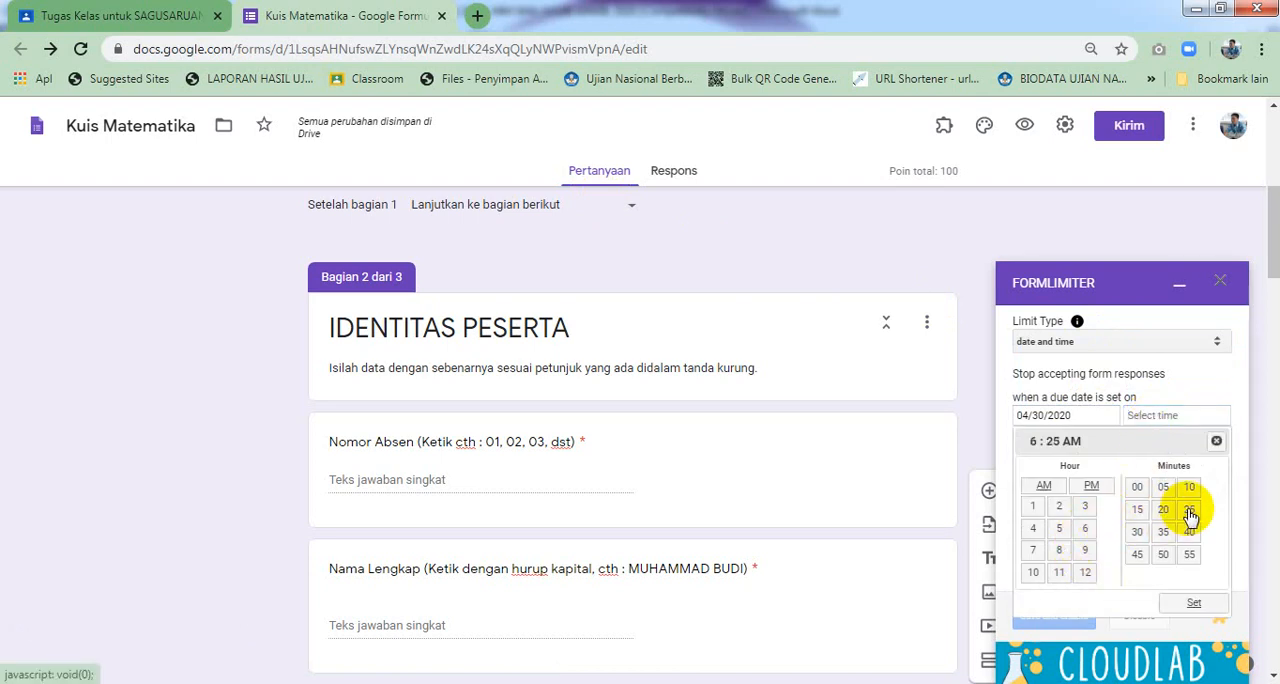
click(1193, 602)
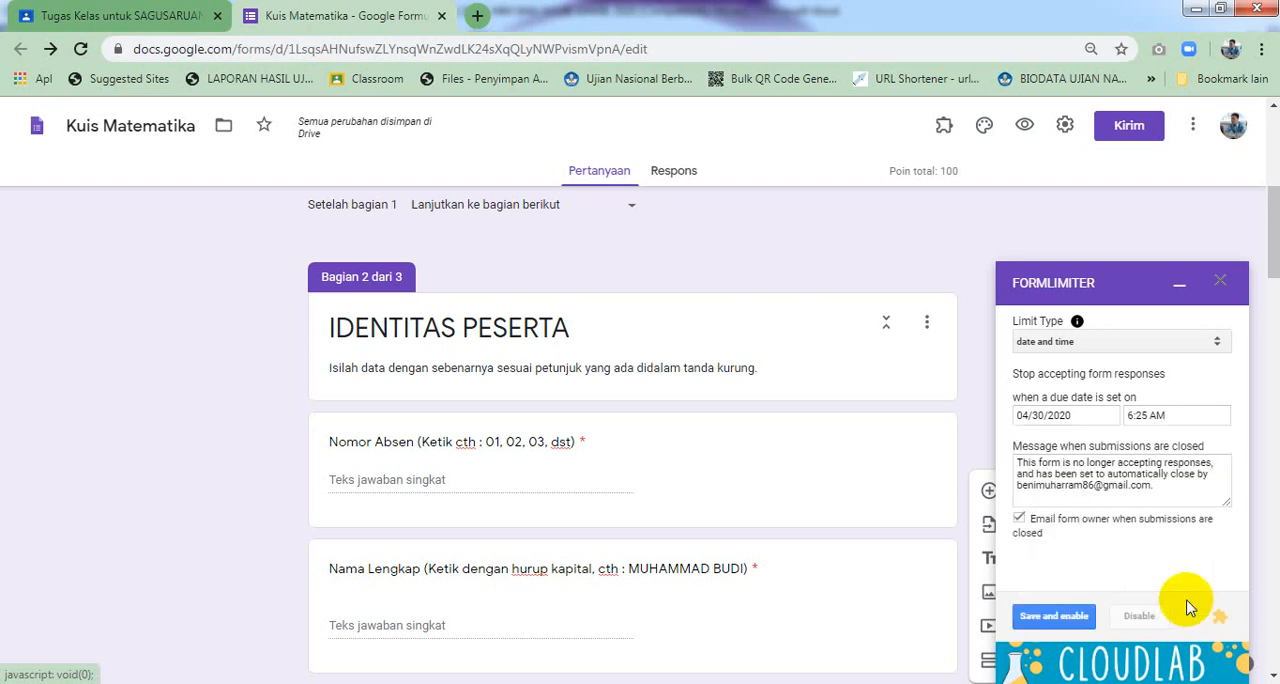
click(1073, 622)
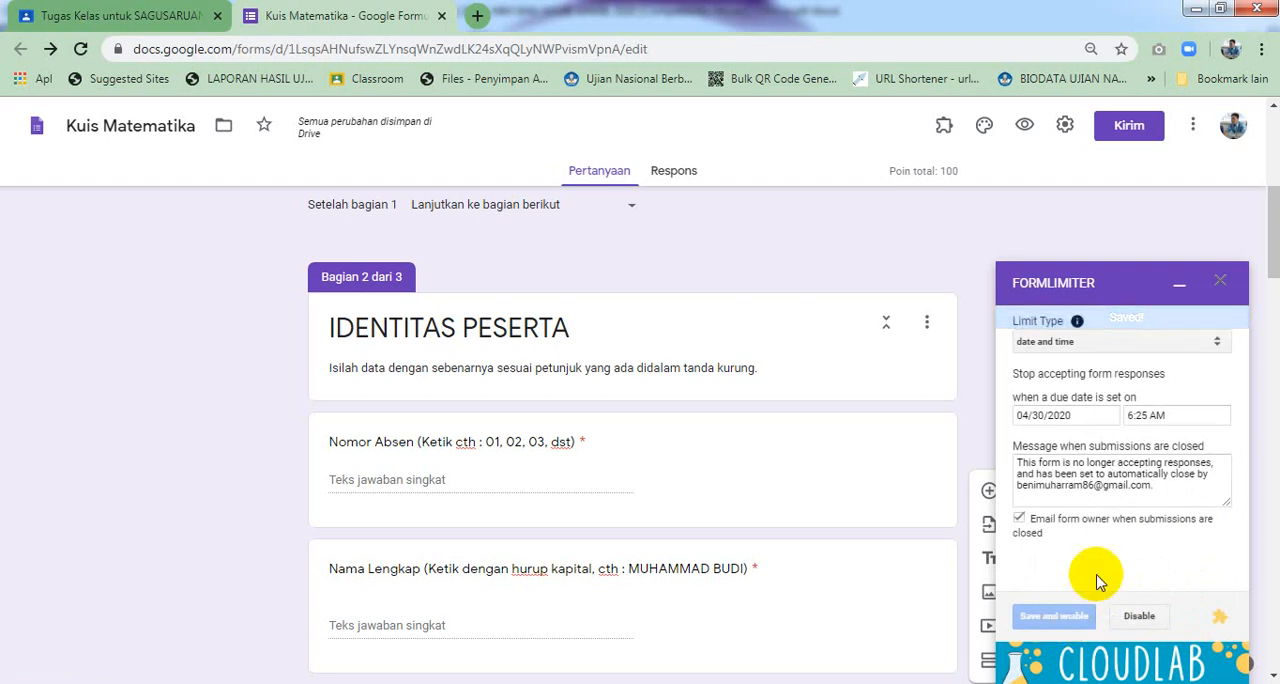
click(1224, 294)
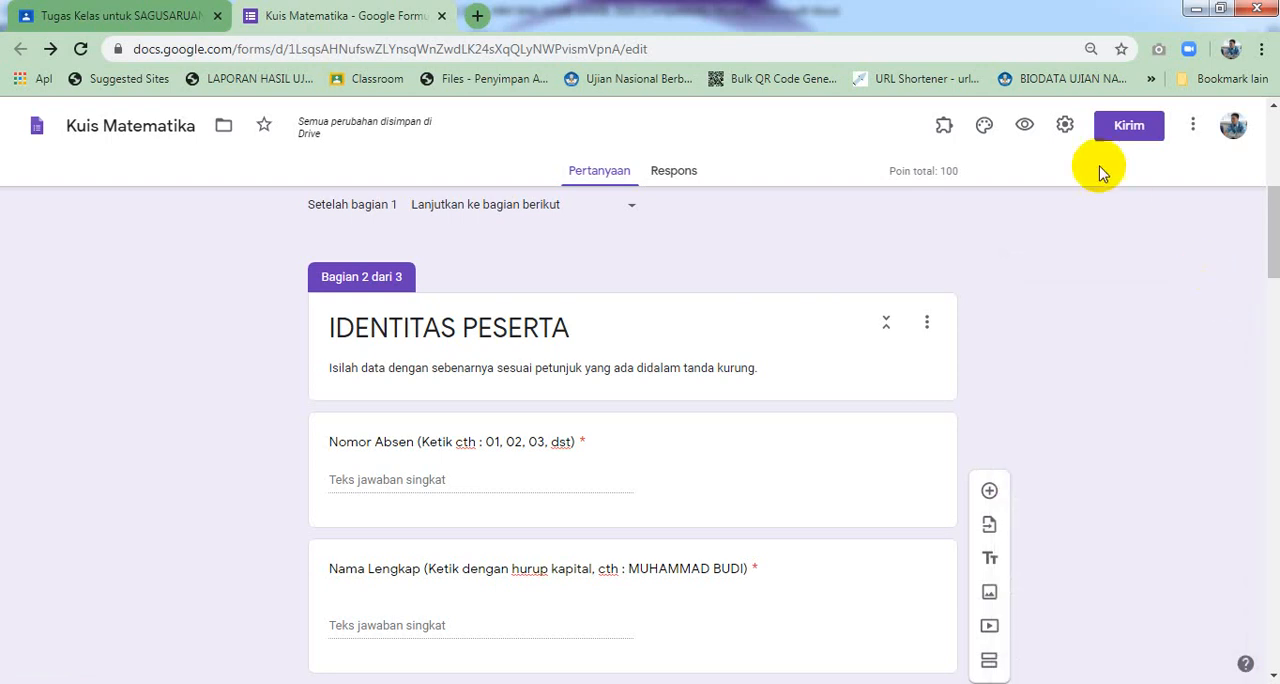
Preview the live form and close the preview tab
click(1024, 127)
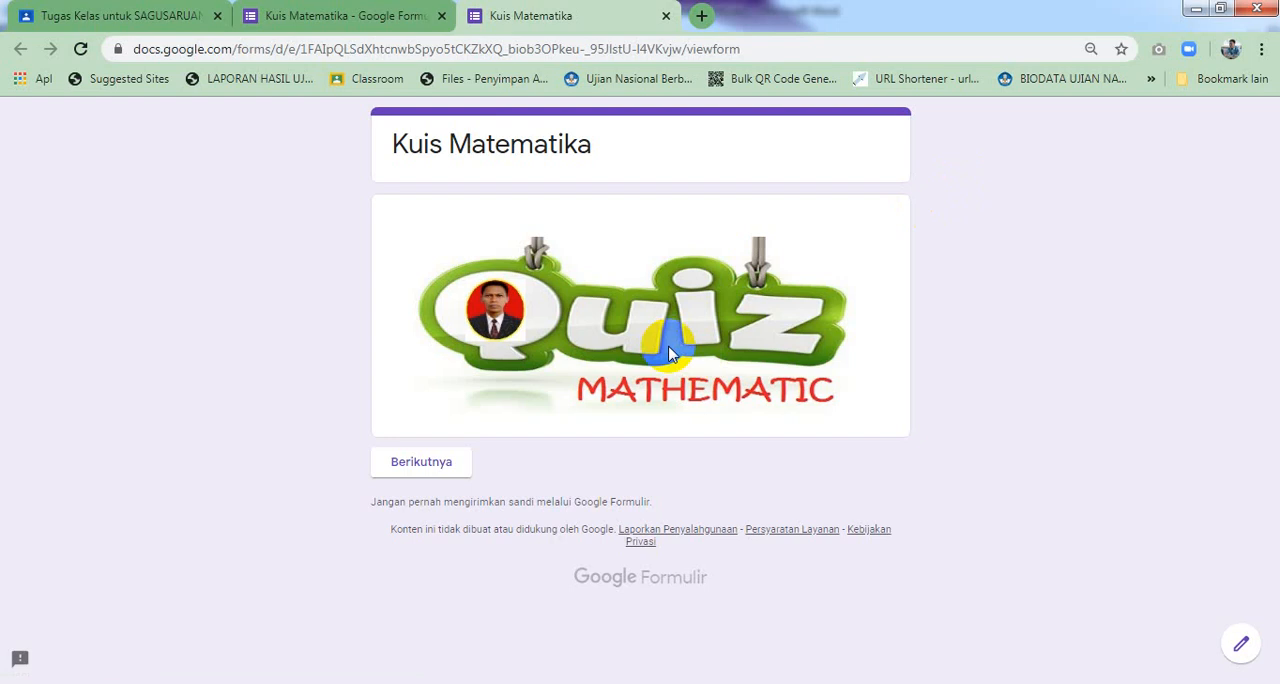
click(666, 17)
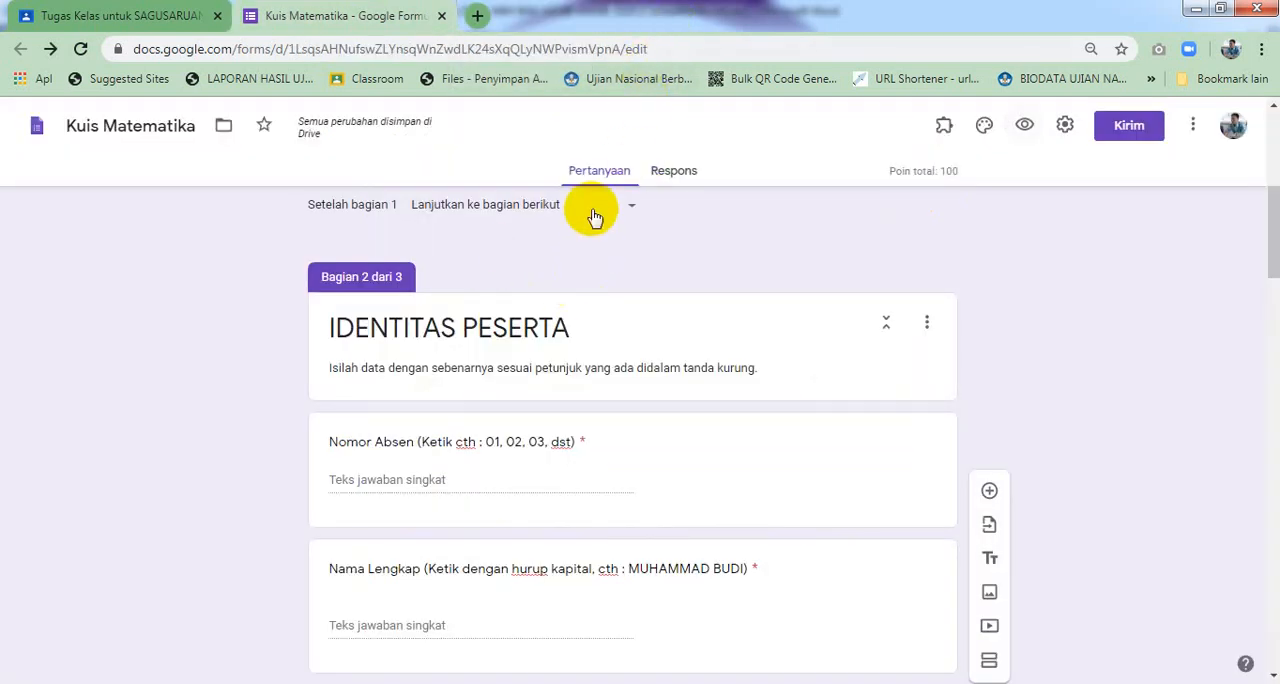
Link the form's responses to a new spreadsheet named Kuis Matematika (Respons)
click(673, 176)
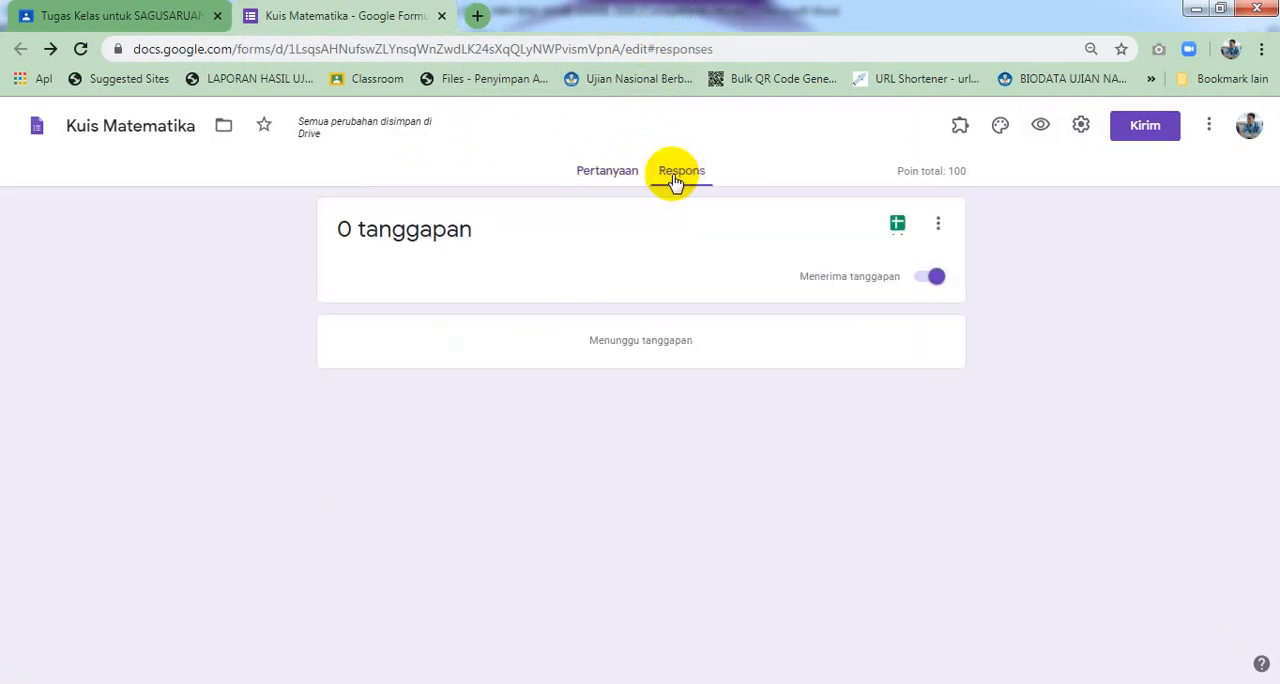
click(897, 226)
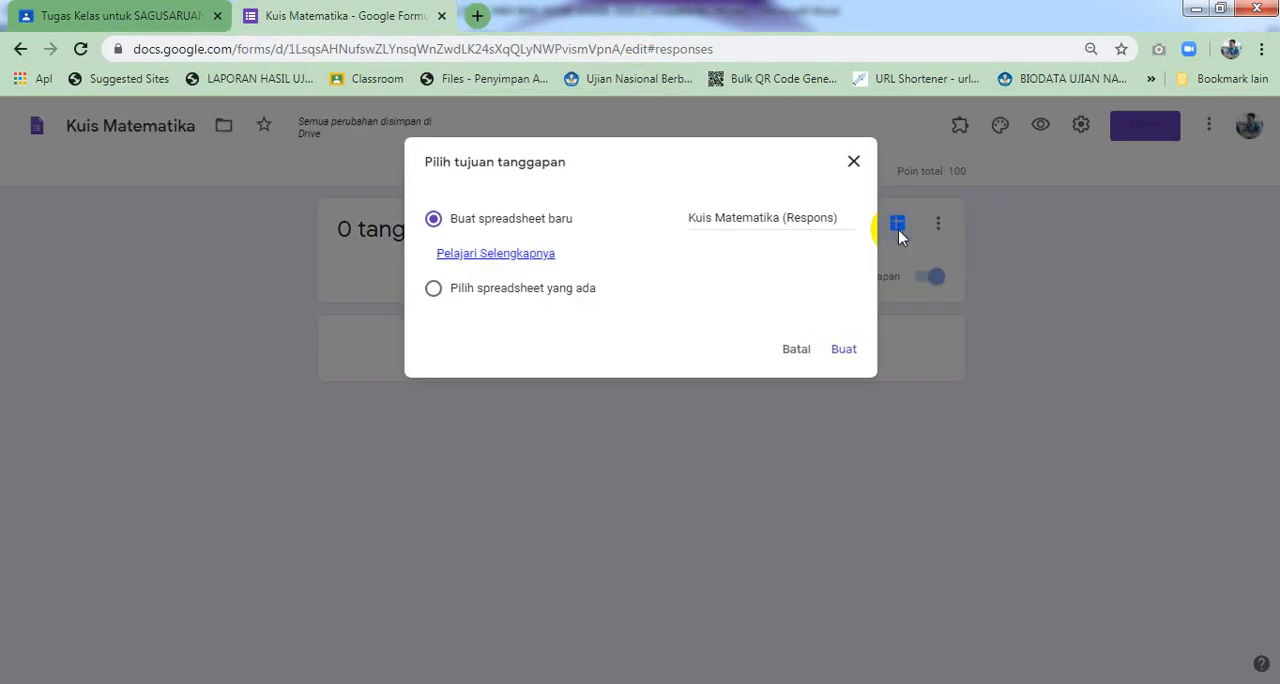
click(840, 350)
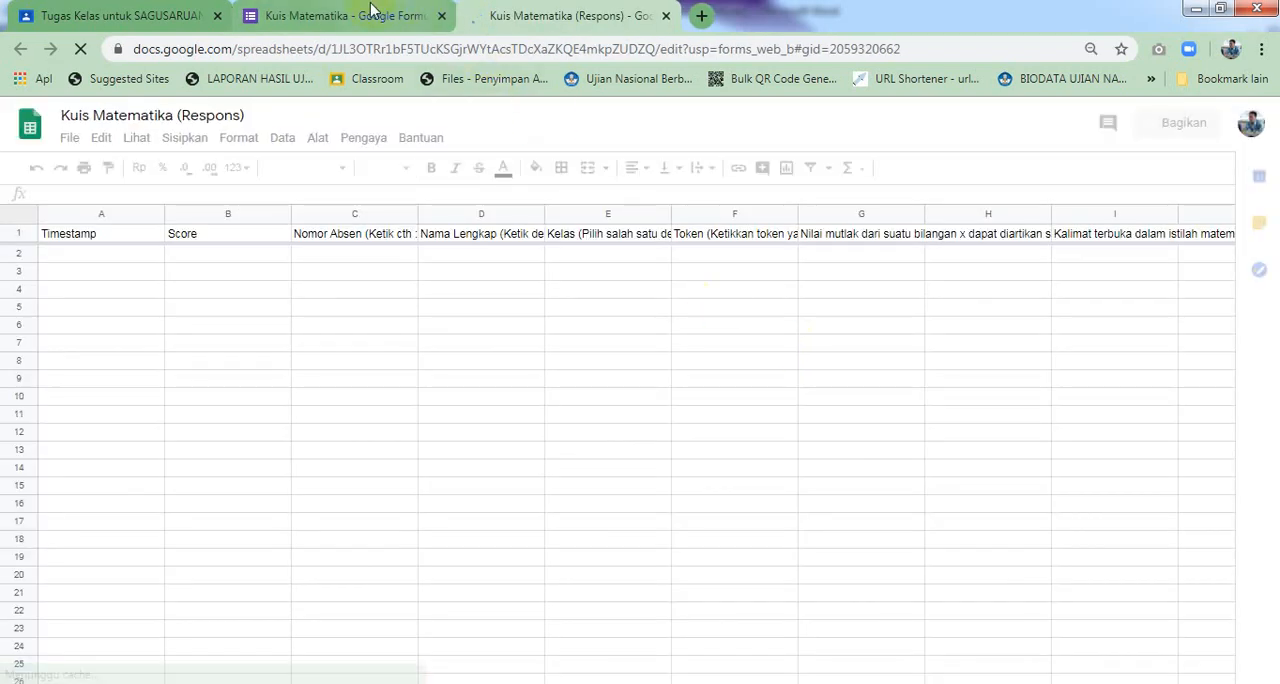
Review the new response spreadsheet's columns, then close the spreadsheet and form tabs to return to Classroom
click(370, 12)
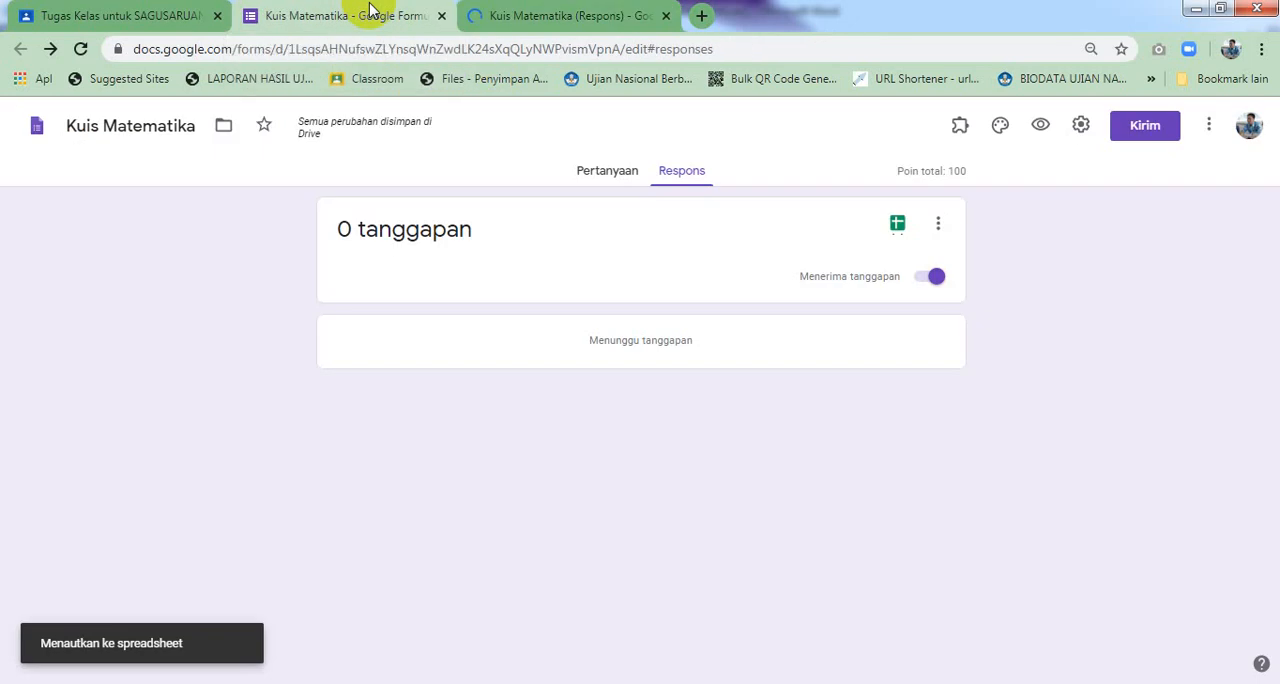
click(590, 175)
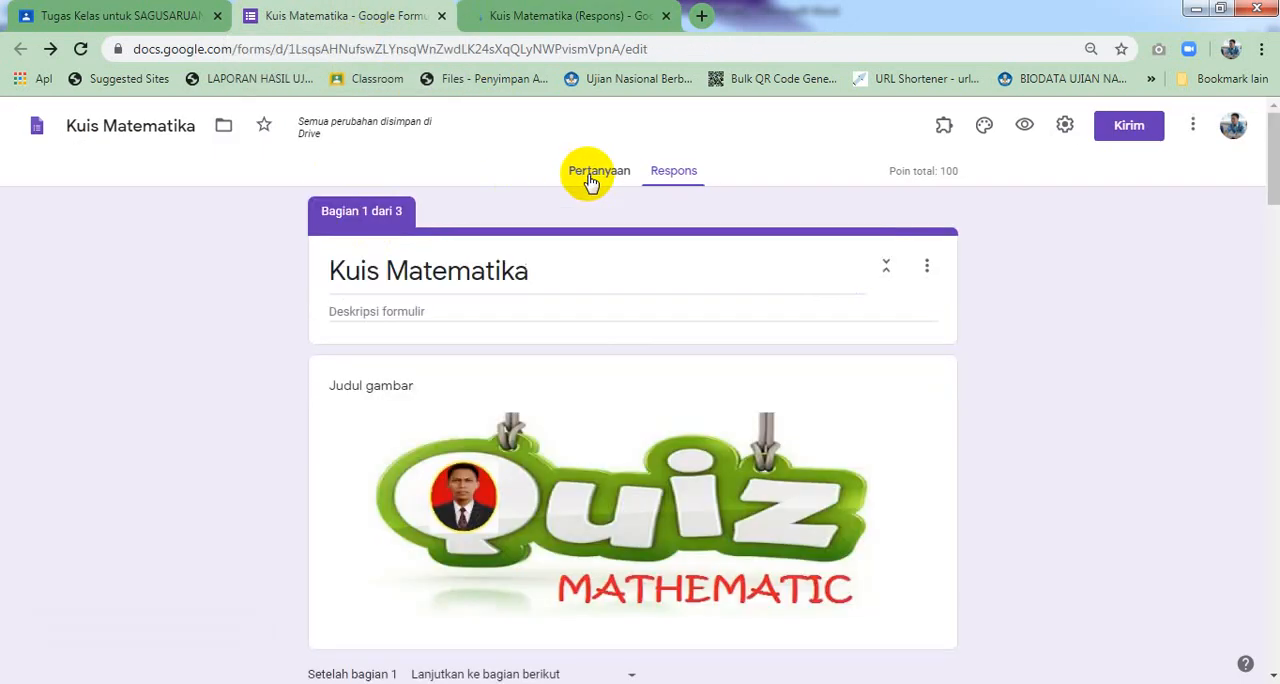
click(560, 17)
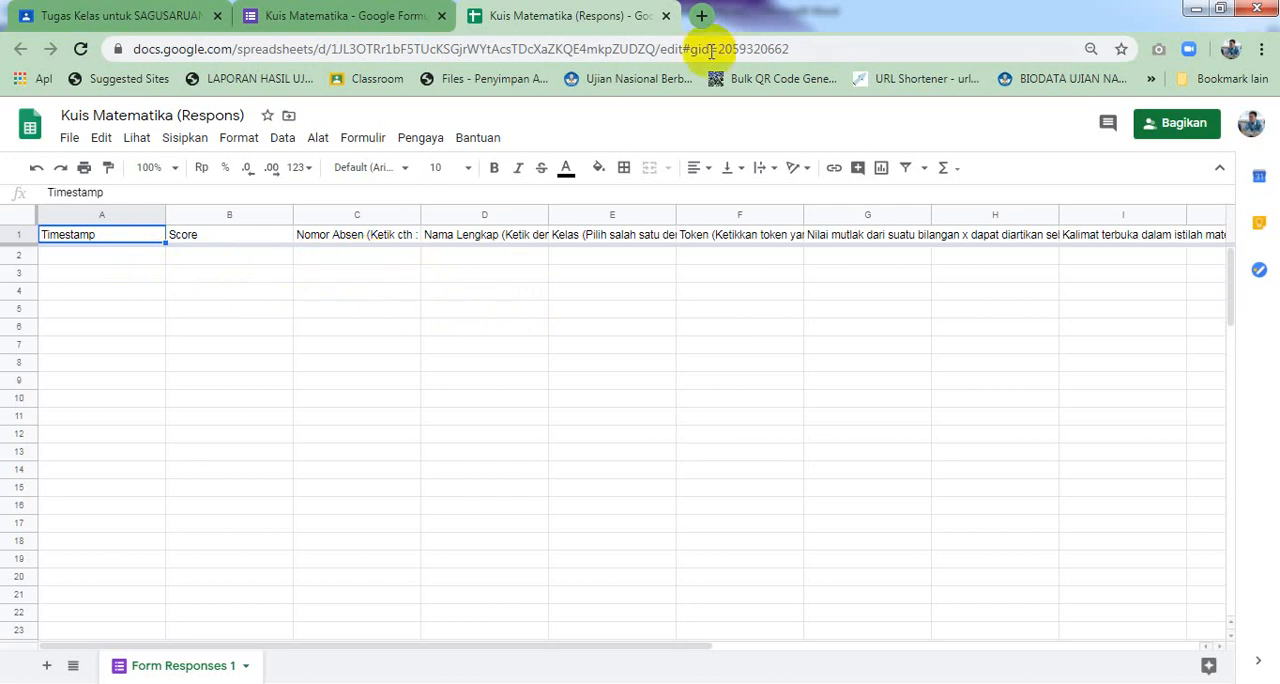
click(666, 16)
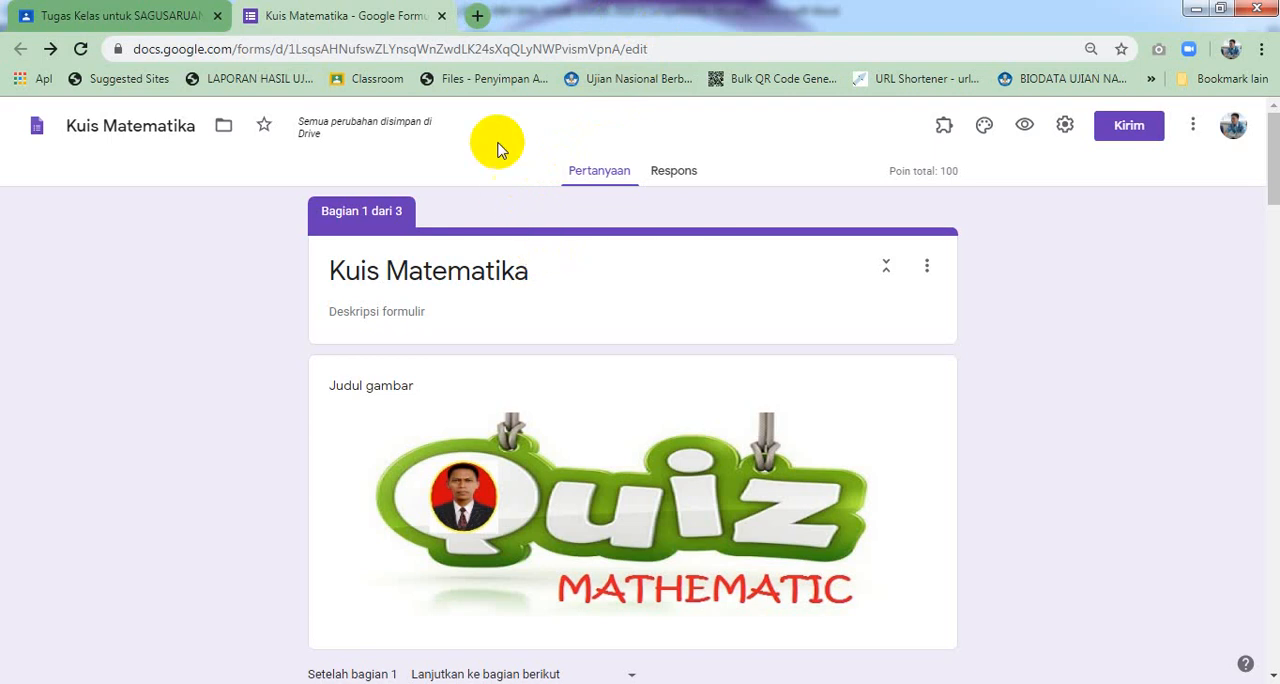
click(441, 17)
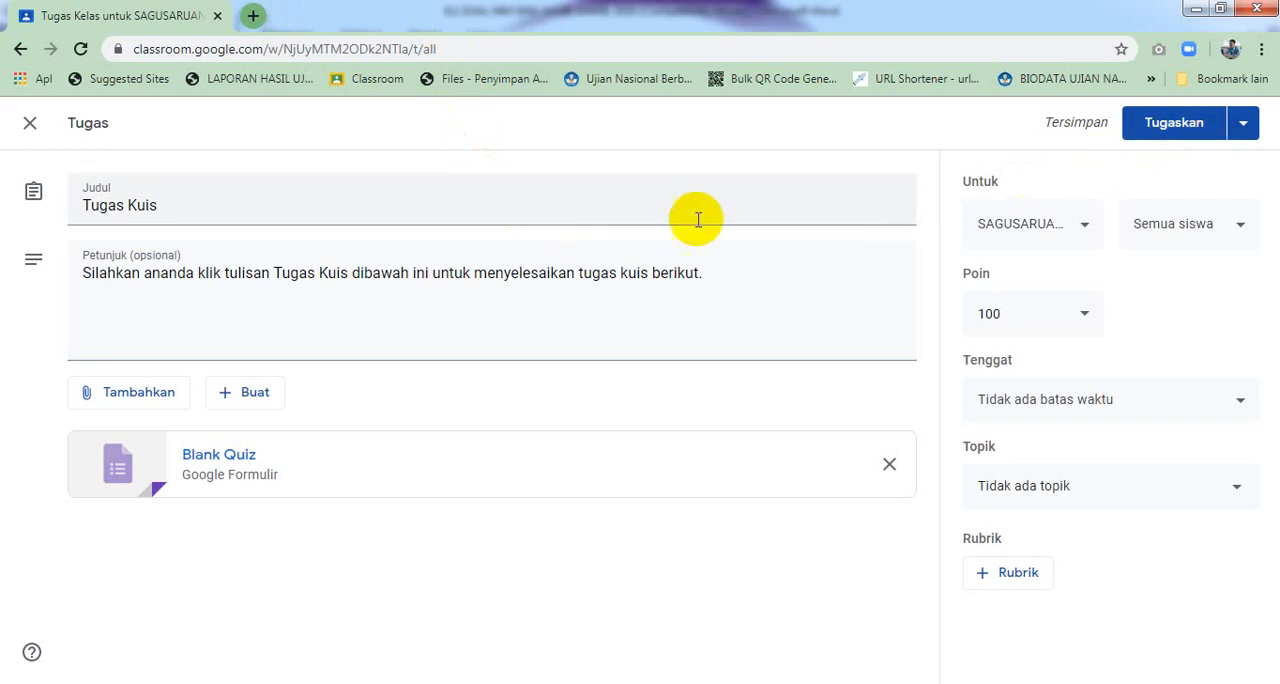
Set the Tugas Kuis assignment's topic to 3. Mengelola menu kelas and save it as a draft
click(1015, 413)
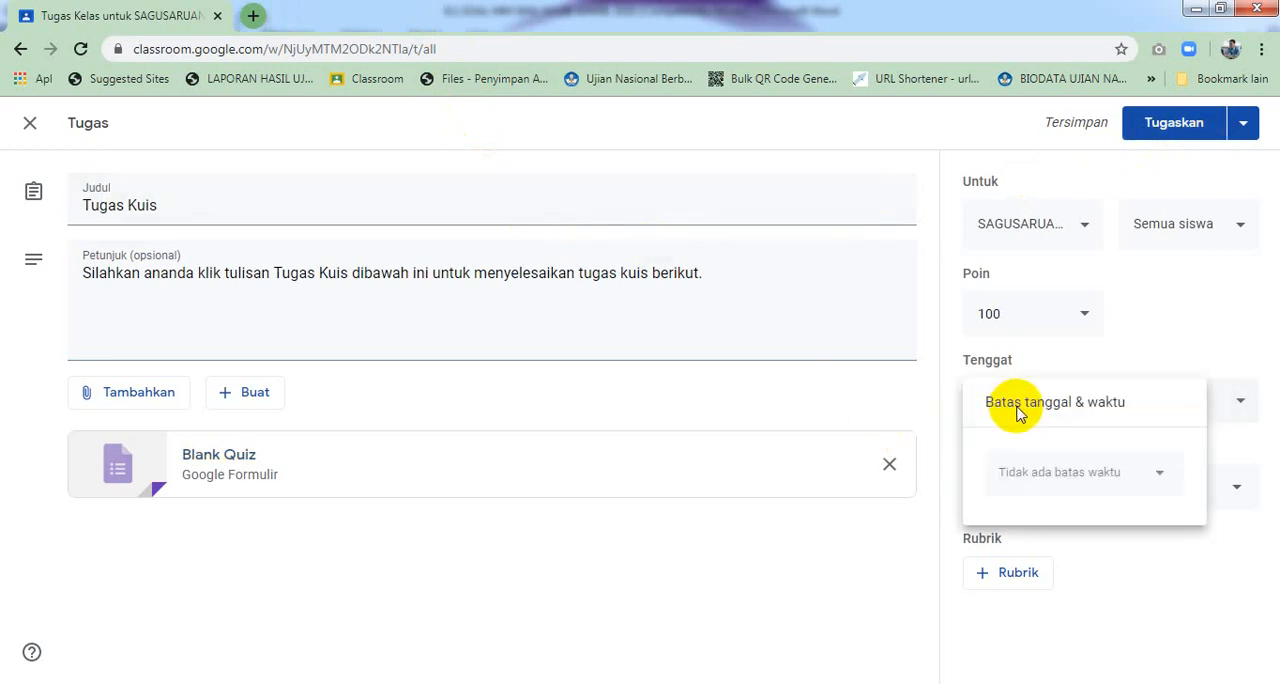
click(943, 394)
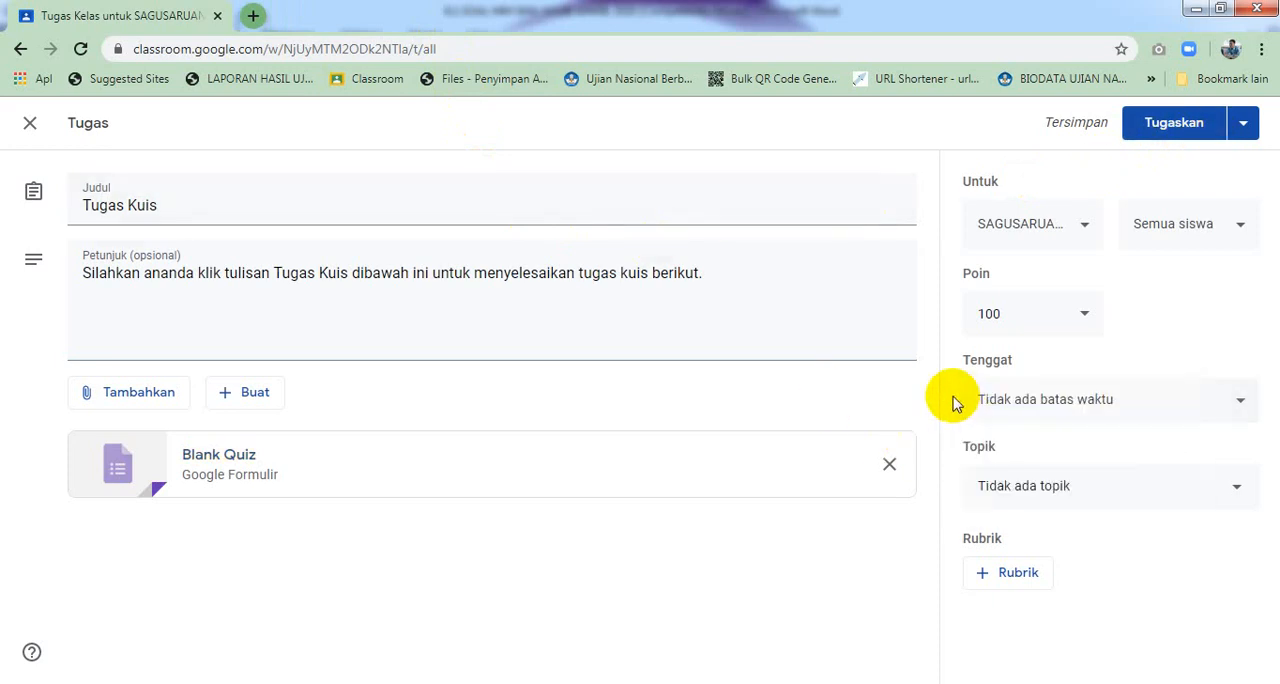
click(1017, 484)
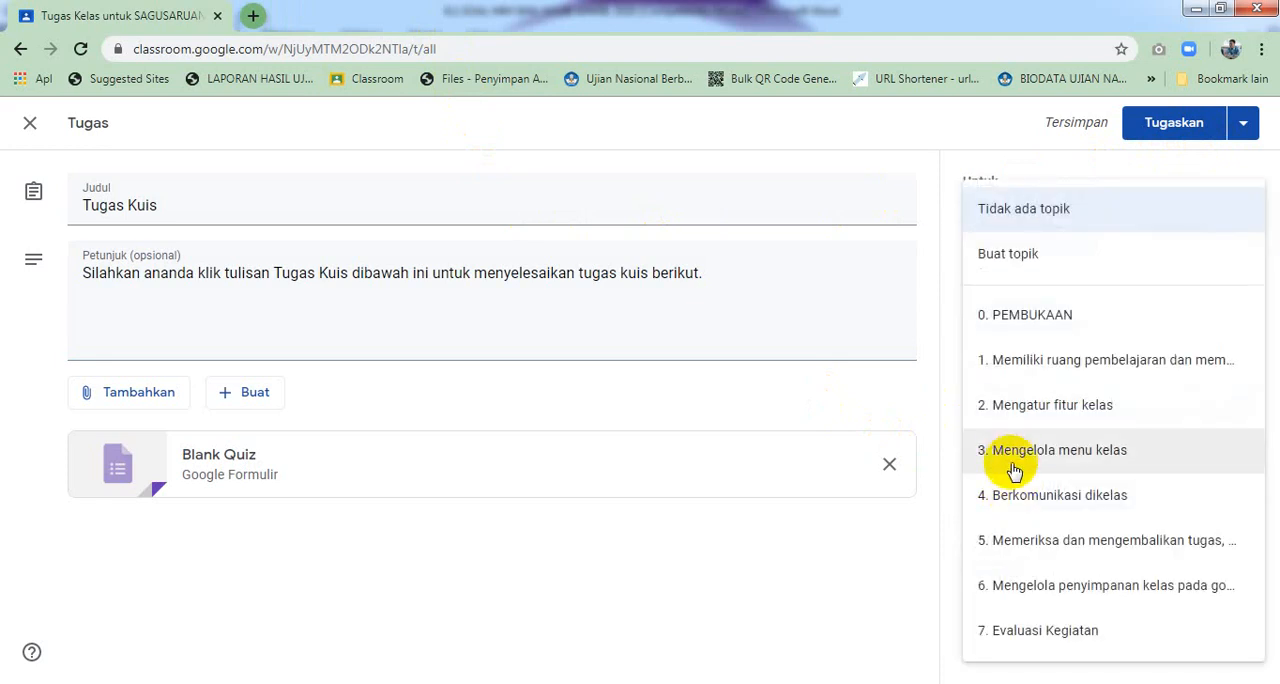
click(1014, 463)
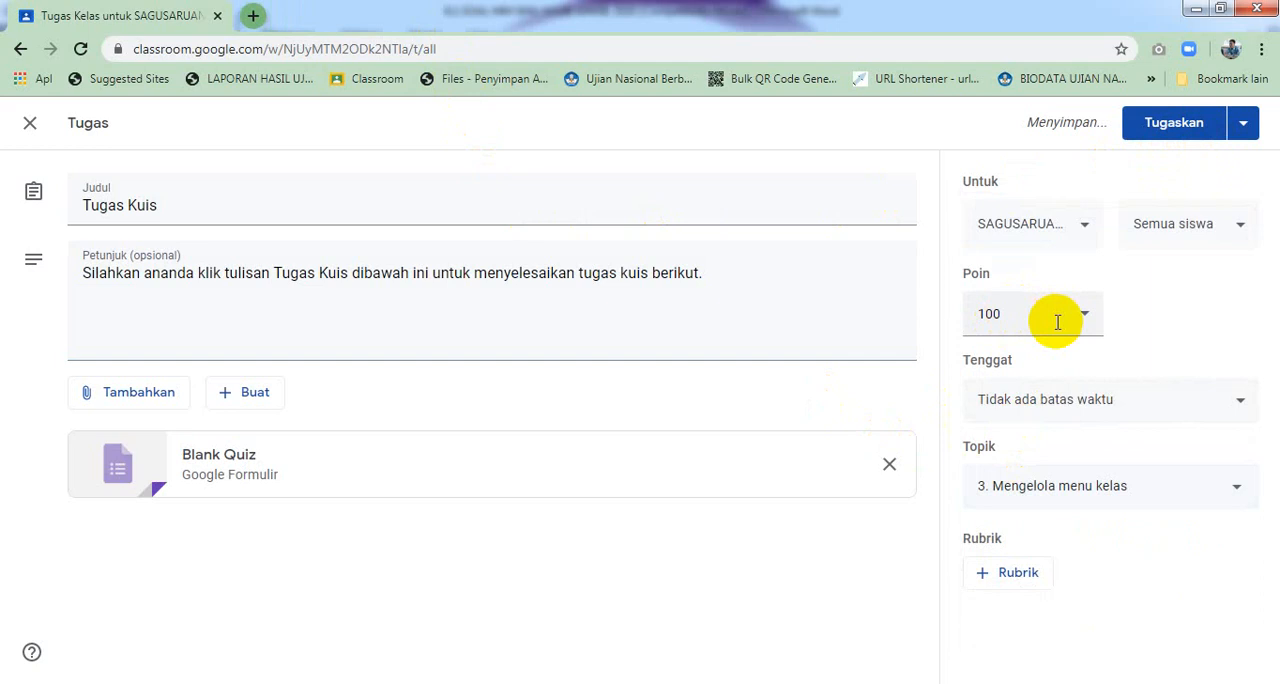
click(1243, 133)
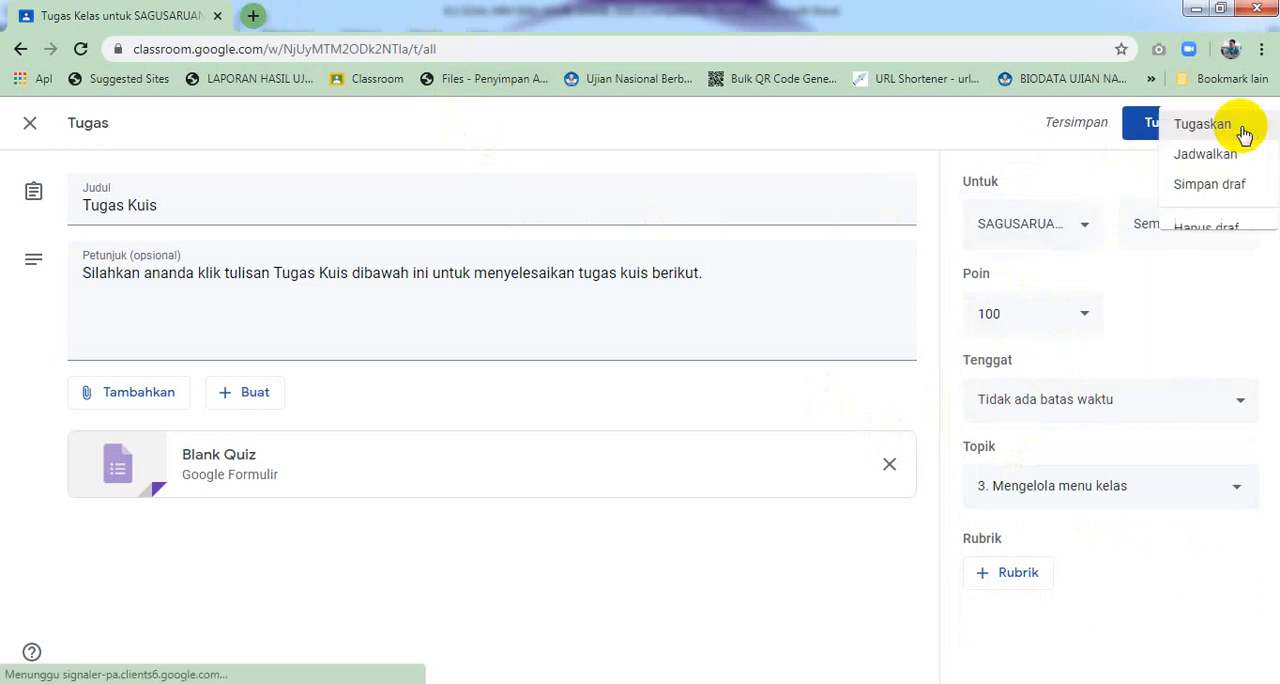
click(1200, 189)
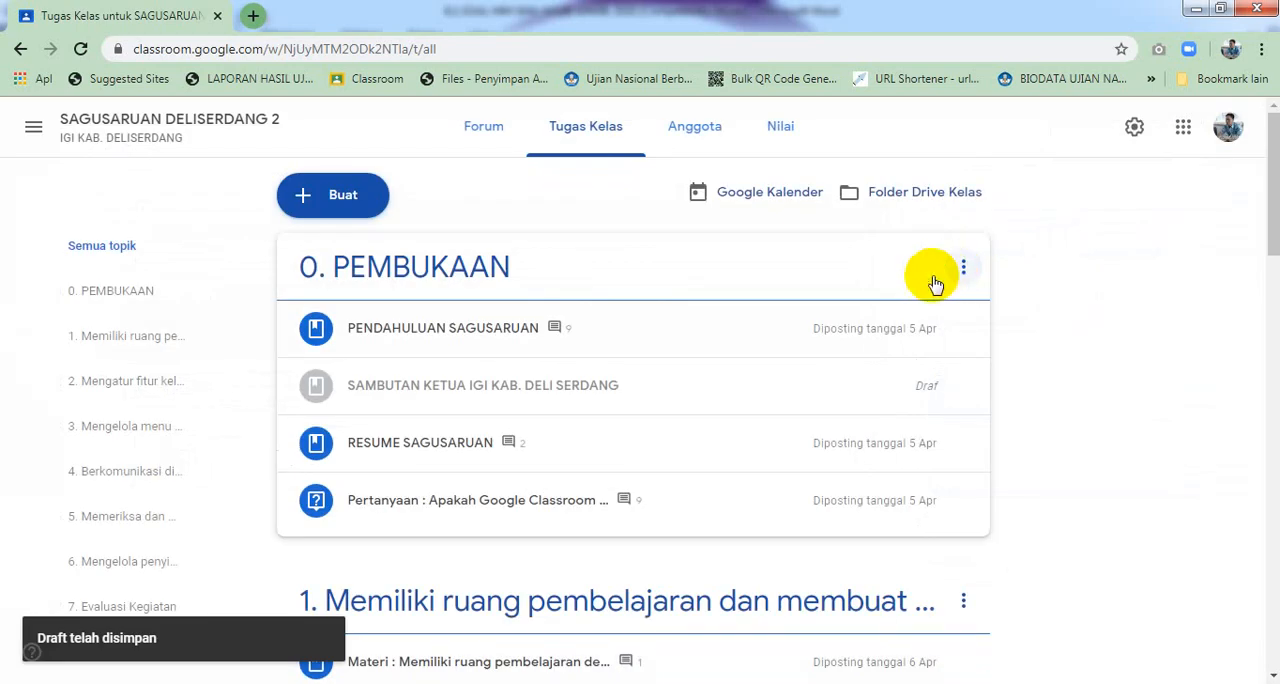
Open the Tugas Kuis draft under topic 3 for editing and retype its title as Tugas Kuis
scroll(604, 336, down, 7)
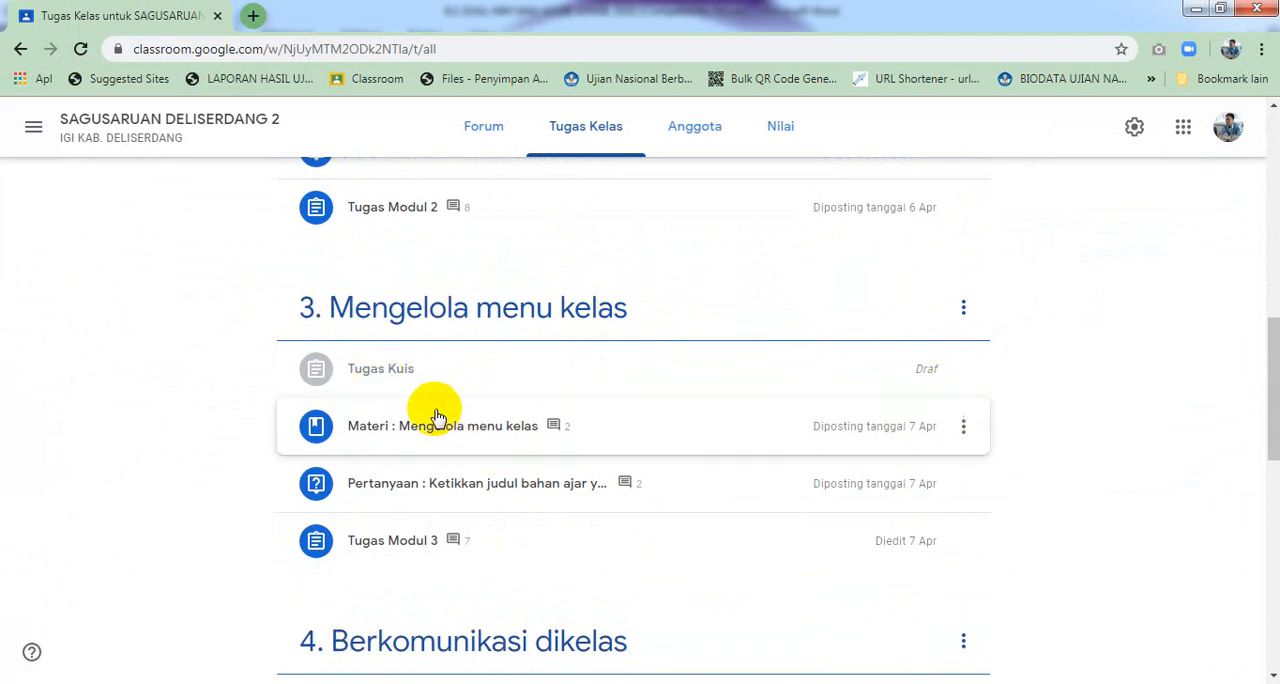
click(440, 381)
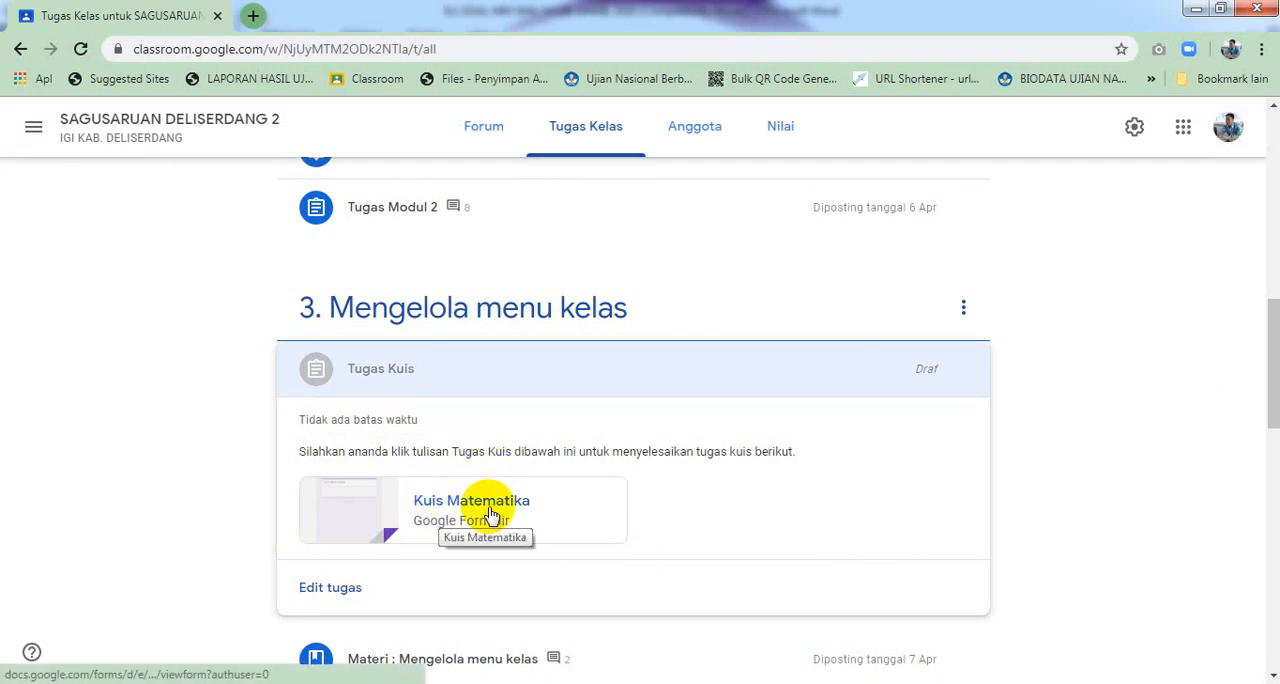
click(346, 588)
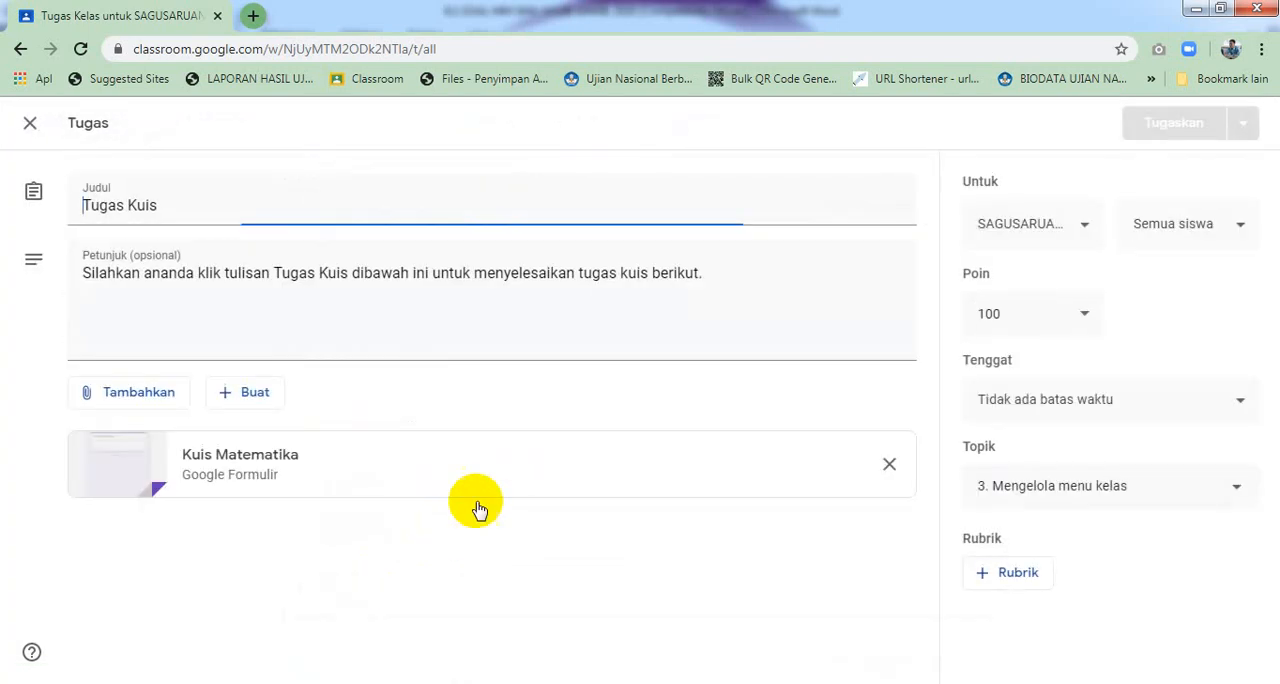
click(220, 213)
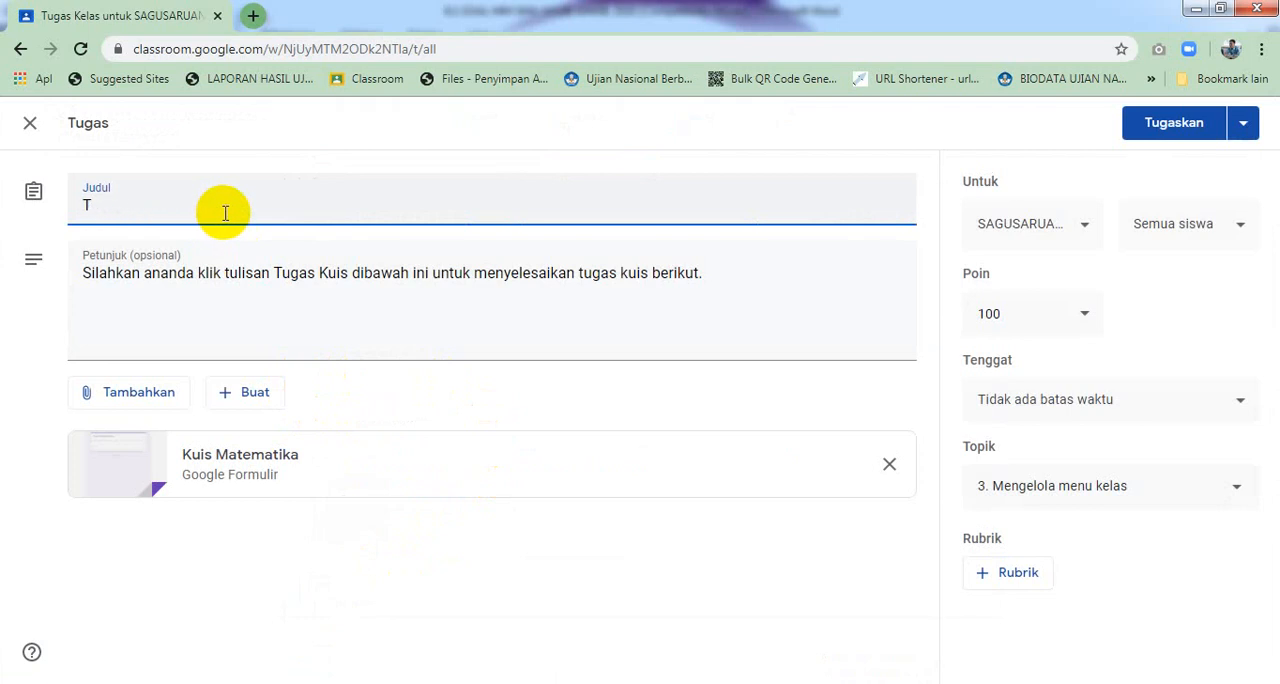
text(ugas Kuis)
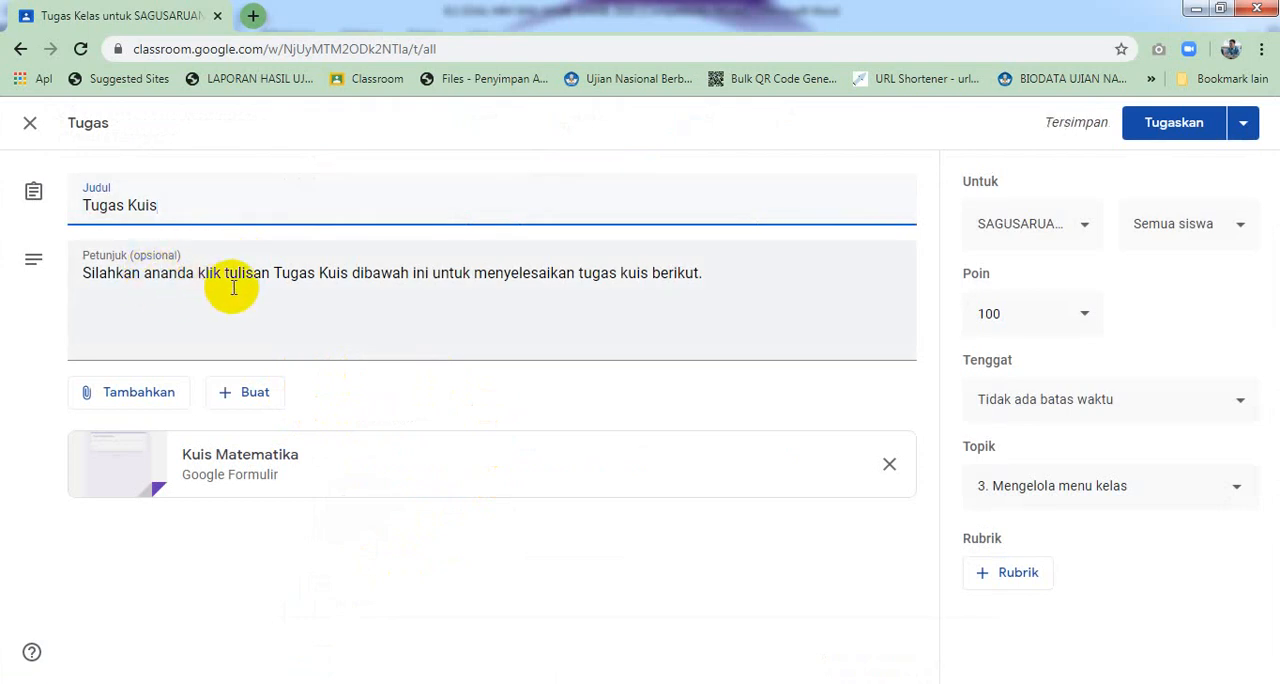
Replace Tugas Kuis in the instructions with Kuis Matematika and save the assignment as a draft
click(348, 277)
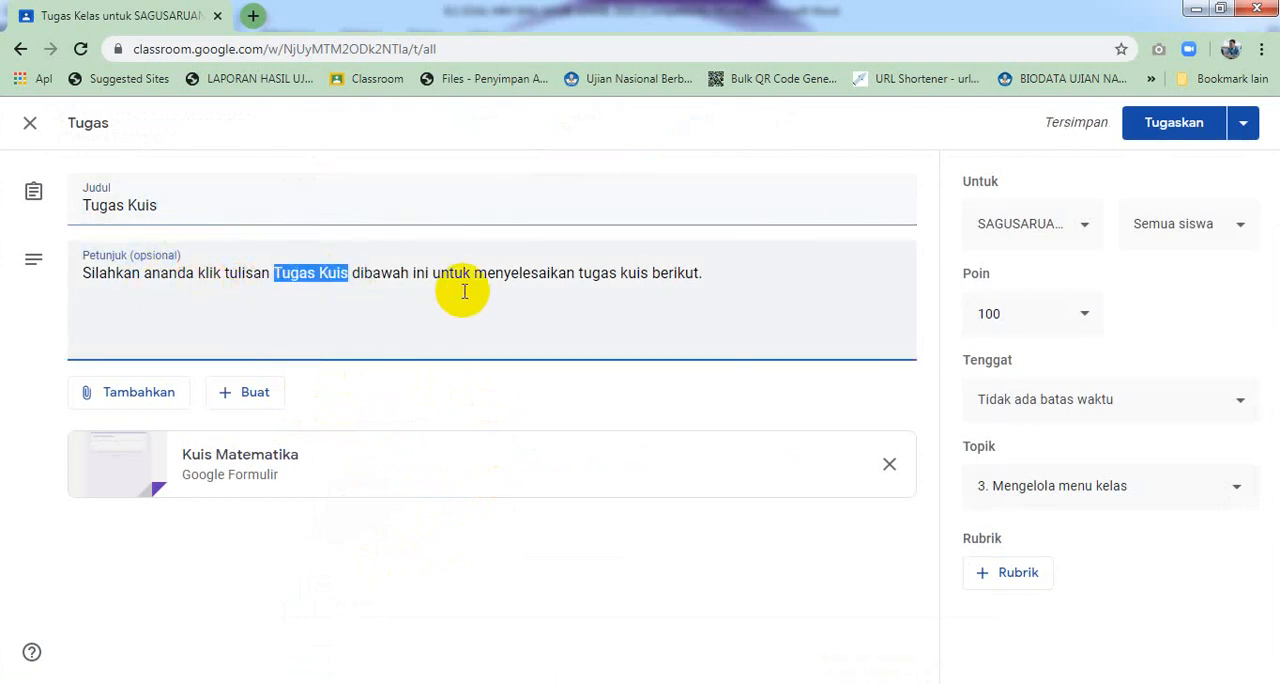
text(Kuis Ma)
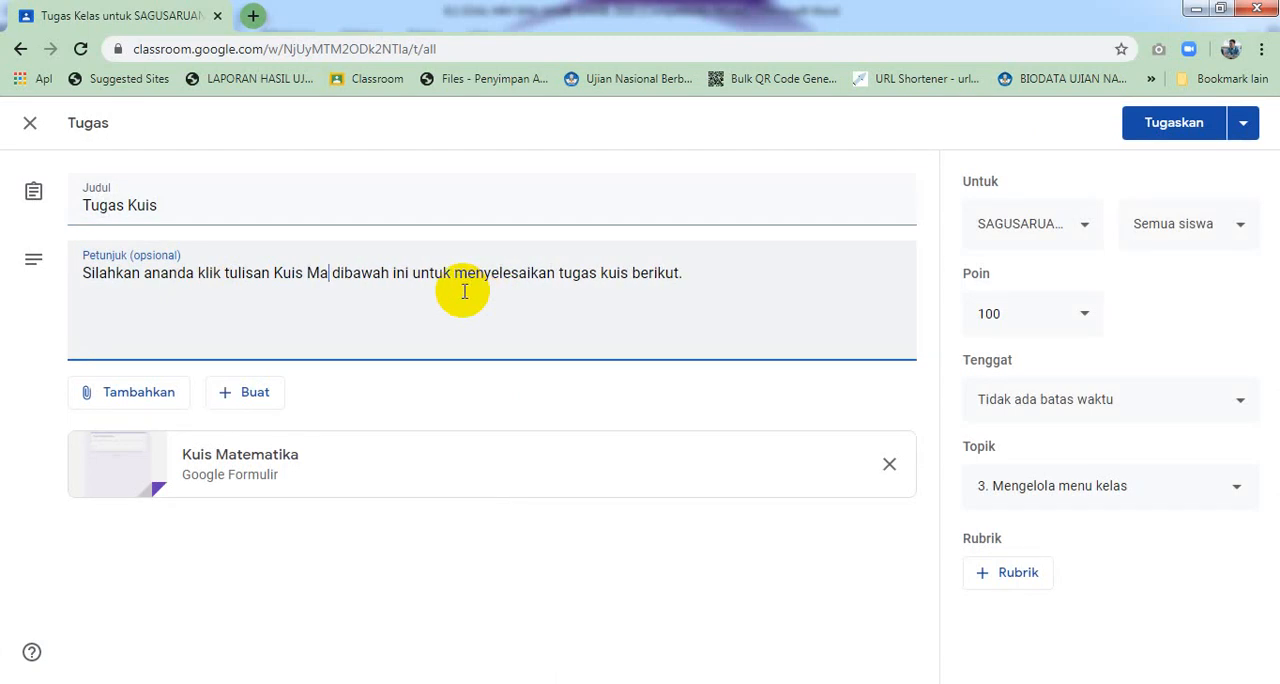
text(tematika)
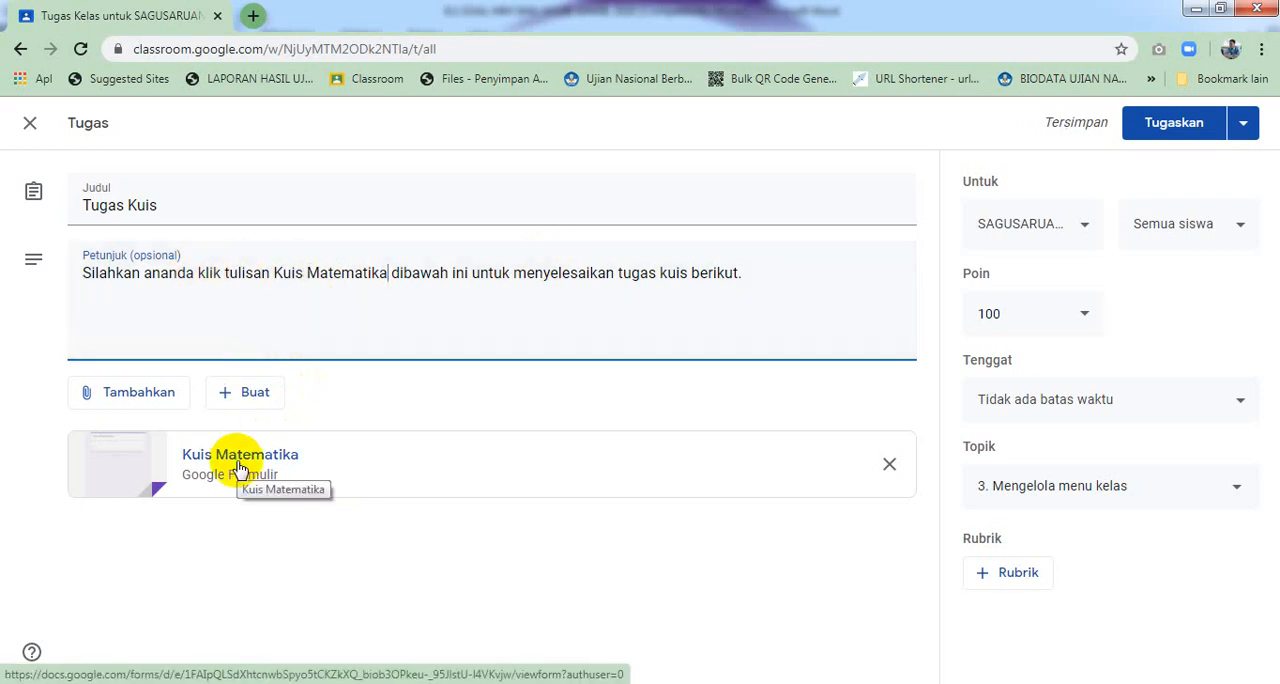
click(1245, 147)
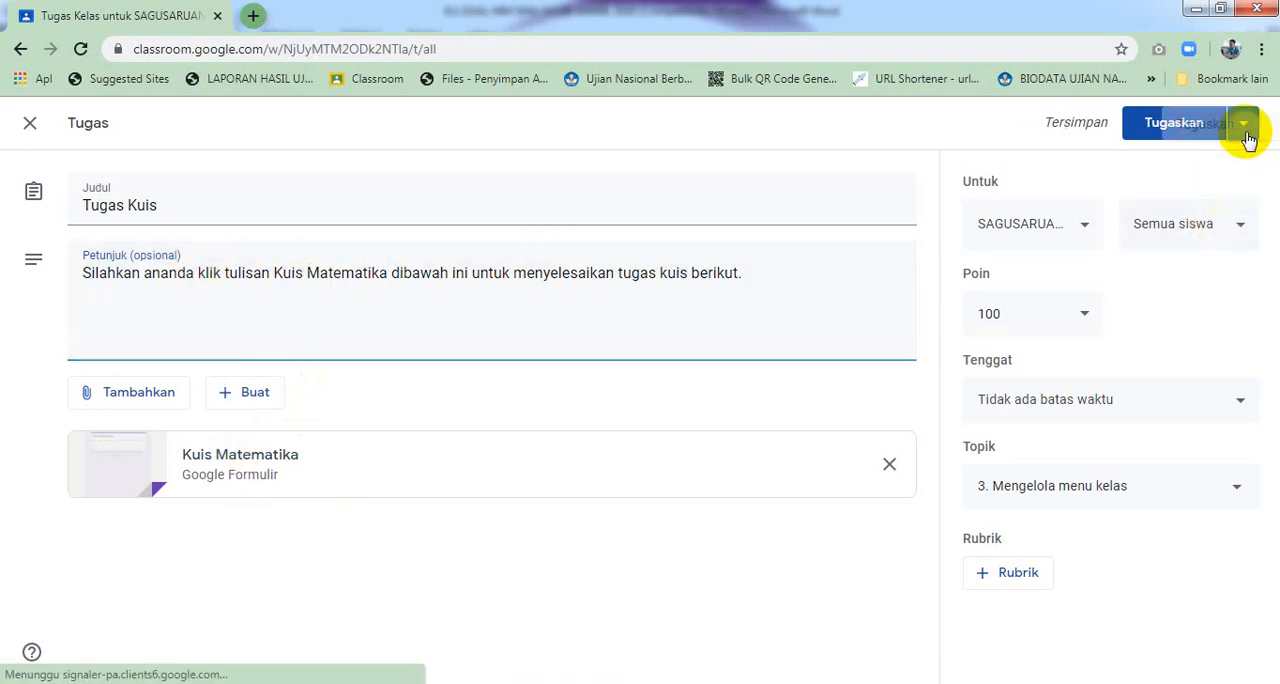
click(1235, 191)
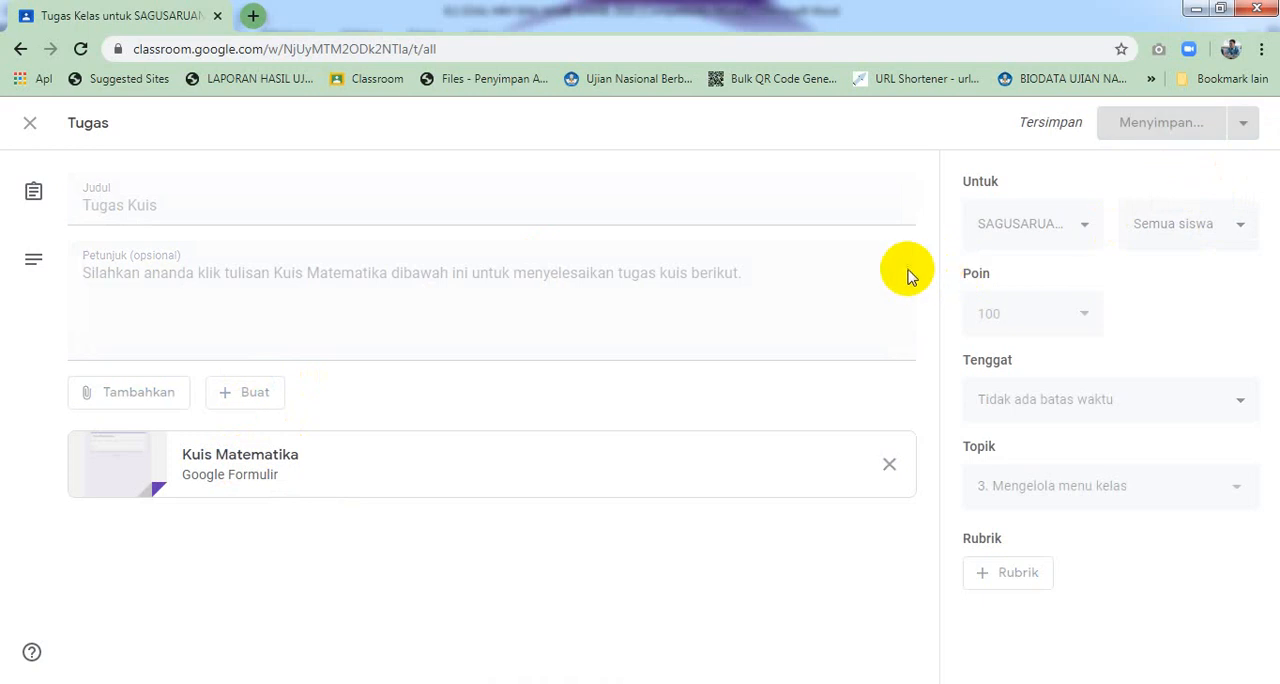